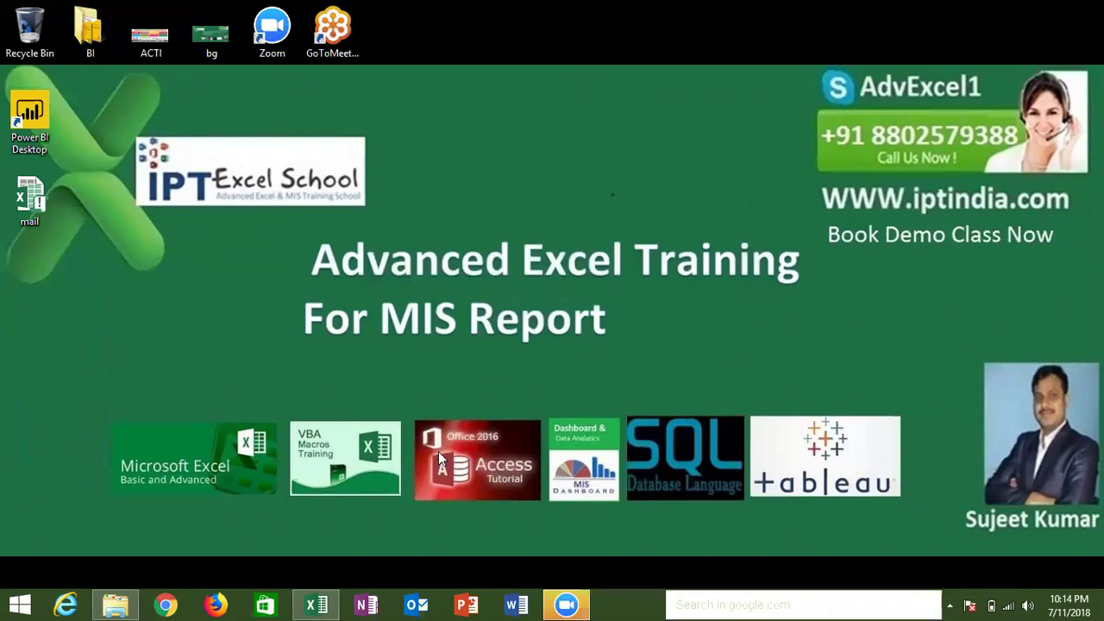
# Open the Visual Basic editor for Book1 from the Developer tab and insert a new module
pyautogui.click(311, 604)
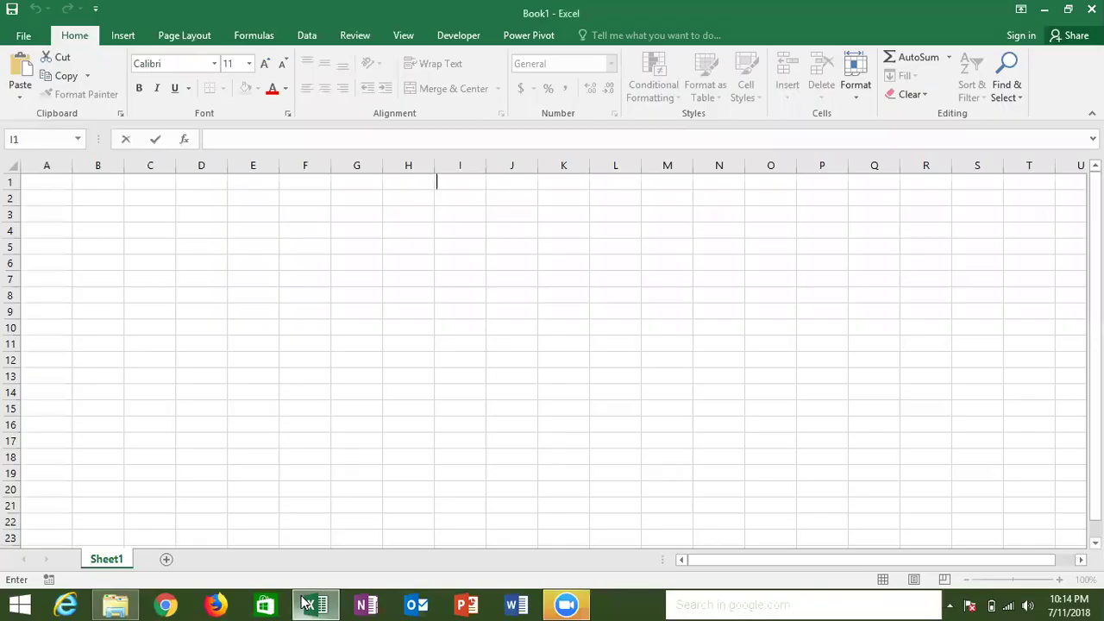
pyautogui.click(466, 34)
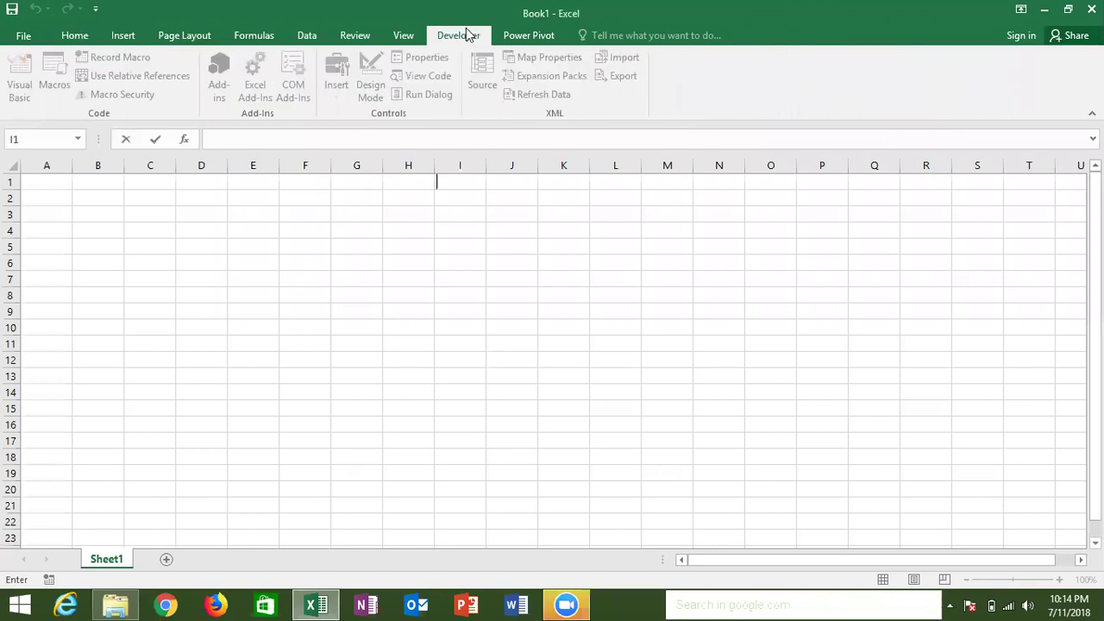
pyautogui.click(296, 231)
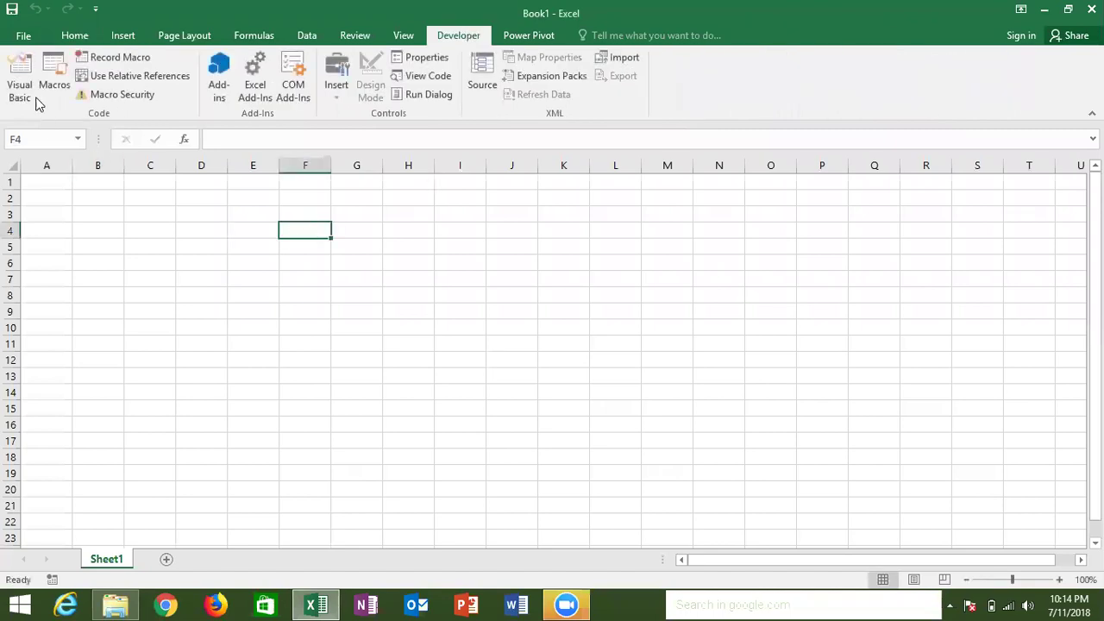
pyautogui.click(21, 88)
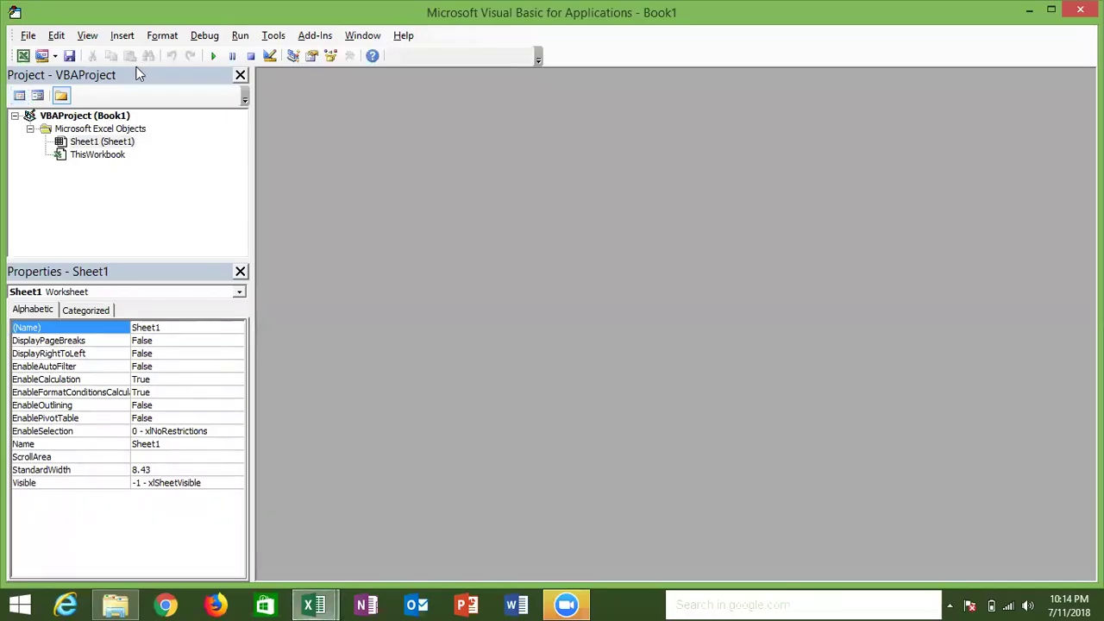
pyautogui.click(122, 35)
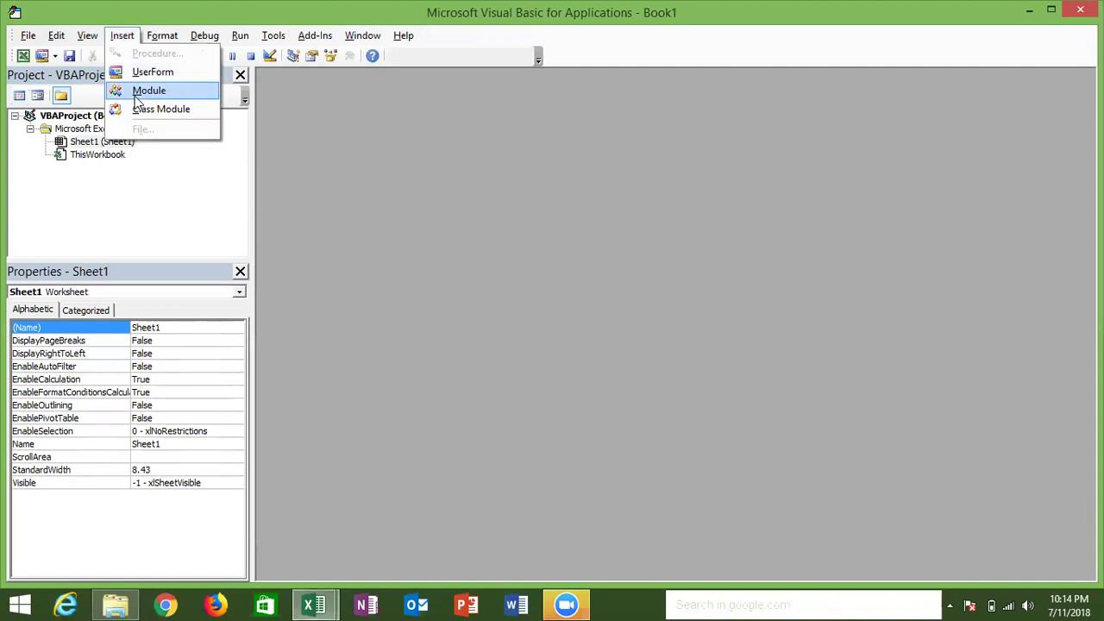
pyautogui.click(135, 89)
# Create the Sub rr() procedure header in Module1 with blank lines inside
pyautogui.write('sun')
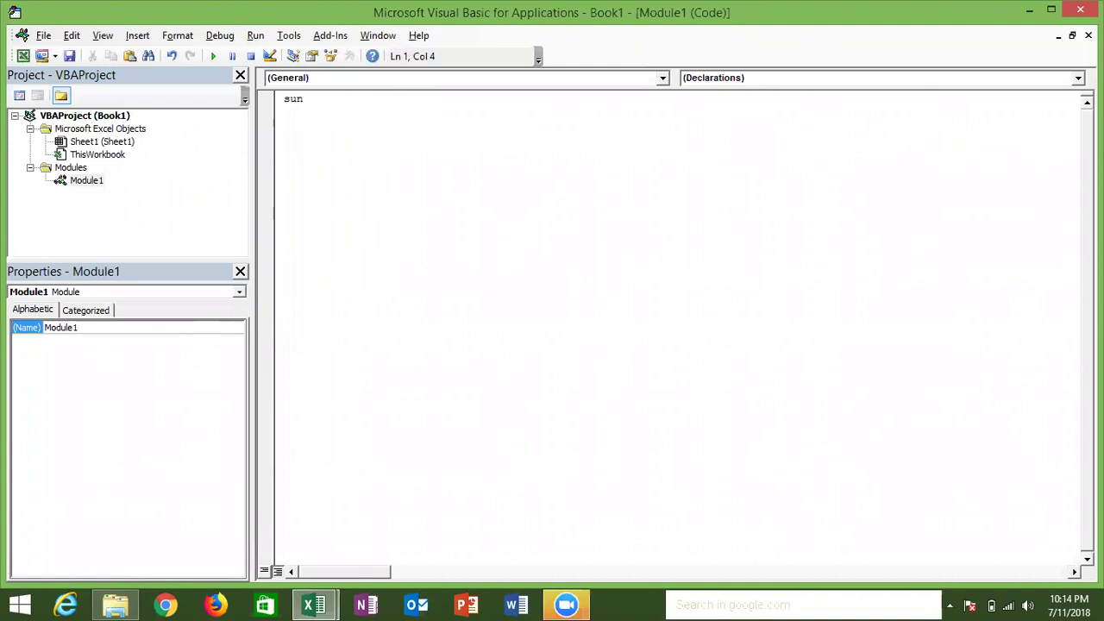
pyautogui.press('BackSpace')
pyautogui.write('b rr')
pyautogui.write('()')
pyautogui.press('Return')
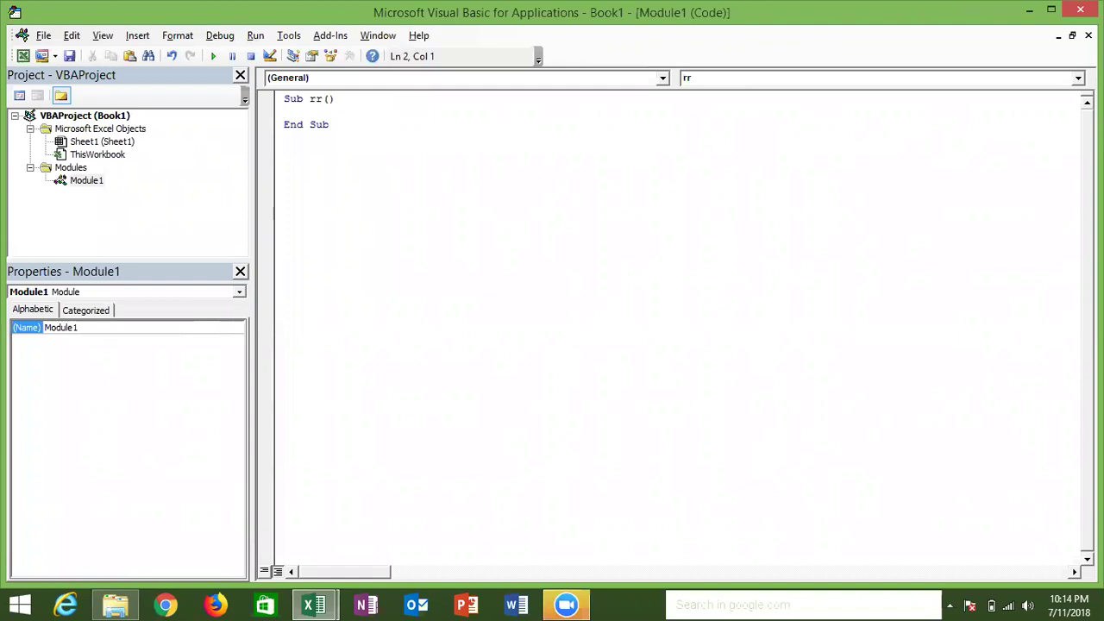
pyautogui.press('Return')
pyautogui.press('Return')
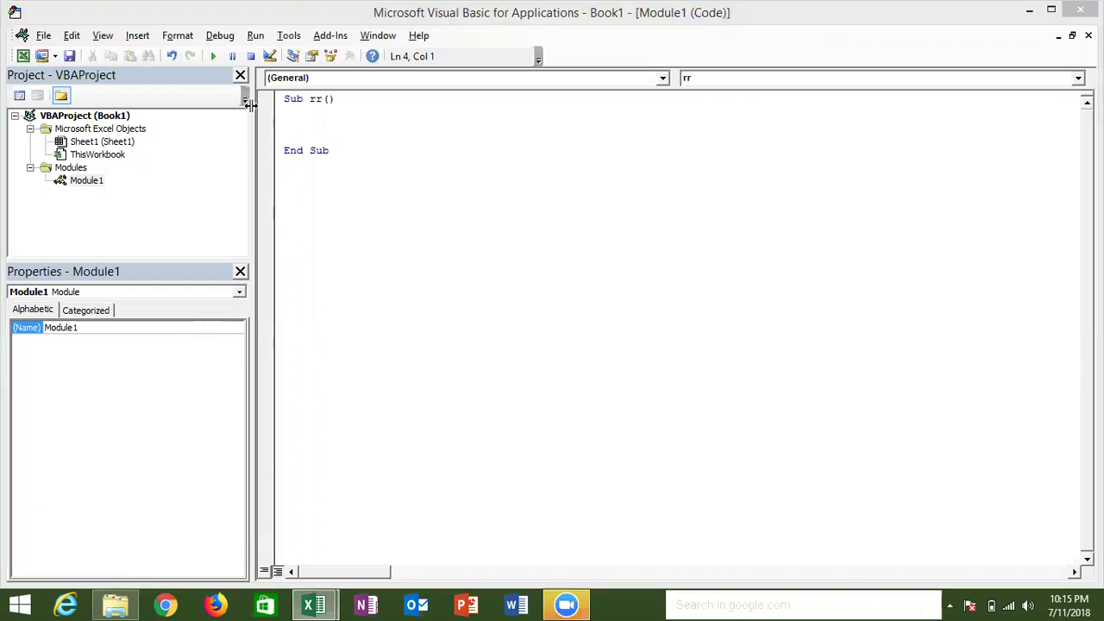
# Add Range("A1").Select as the first line of the rr procedure
pyautogui.click(341, 121)
pyautogui.press('Return')
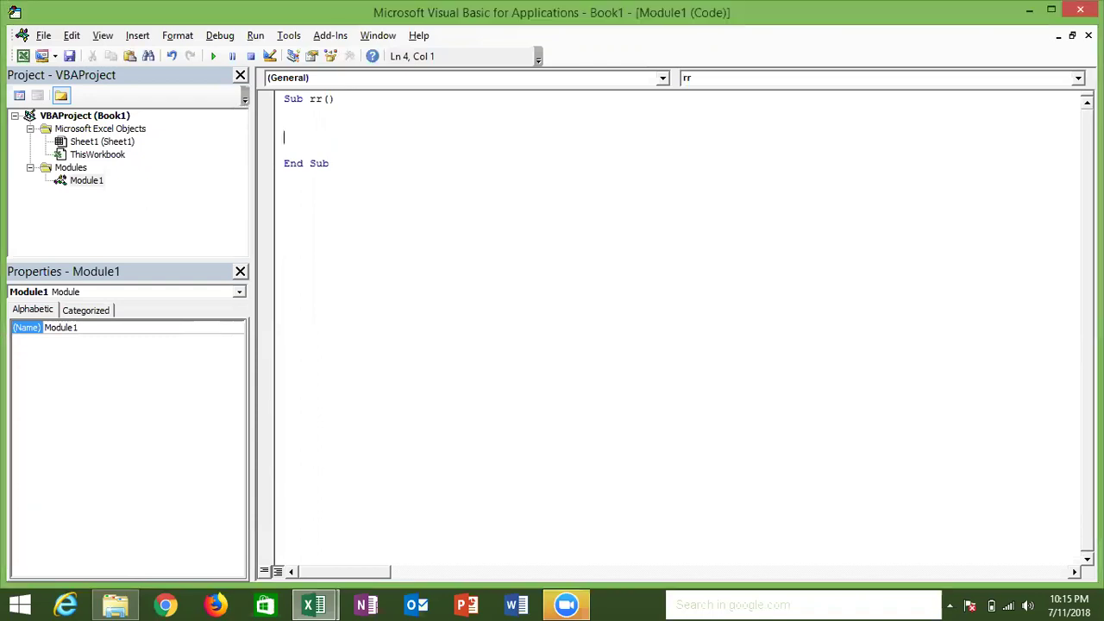
pyautogui.write('range')
pyautogui.write('("A1").se')
pyautogui.press('Tab')
pyautogui.press('Return')
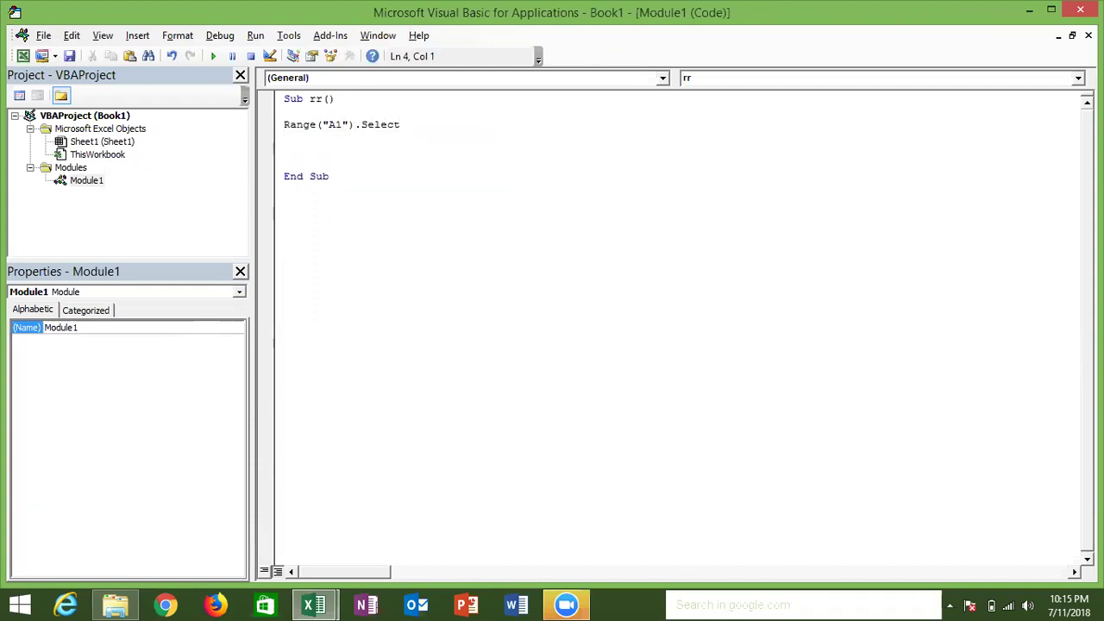
# Begin a second line selecting column A with Range("A:A).select
pyautogui.doubleClick(336, 129)
pyautogui.click(378, 127)
pyautogui.press('Down')
pyautogui.write('range"')
pyautogui.press('BackSpace')
pyautogui.write('(')
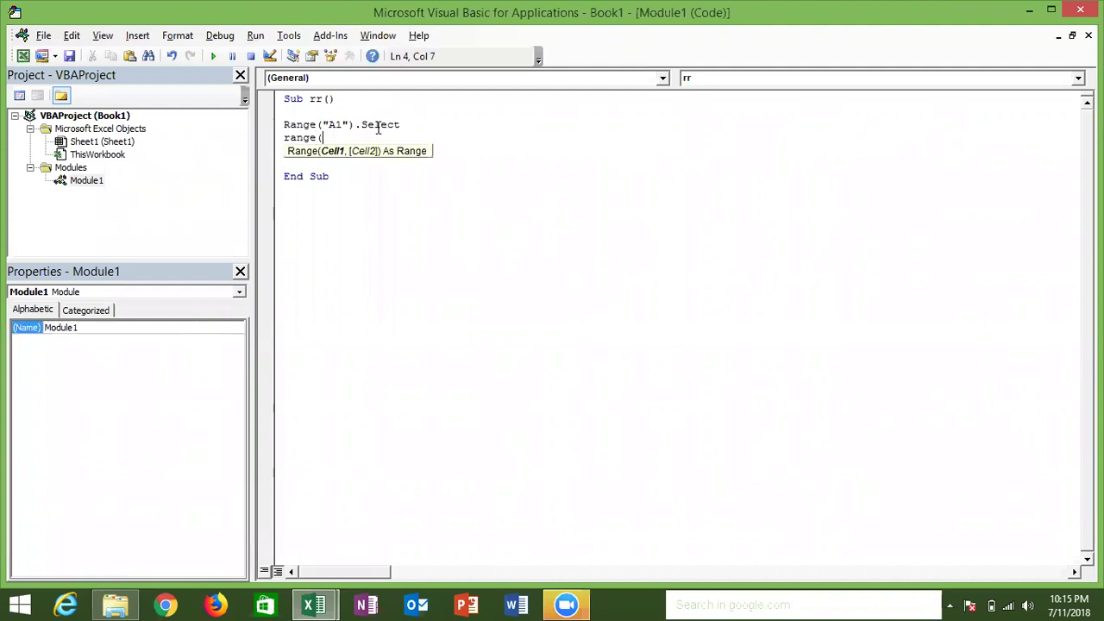
pyautogui.write('"A')
pyautogui.write(':A')
pyautogui.write(')')
pyautogui.write('.se')
pyautogui.write('lect')
# Dismiss the compile error and add the missing closing quote after A:A
pyautogui.click(409, 165)
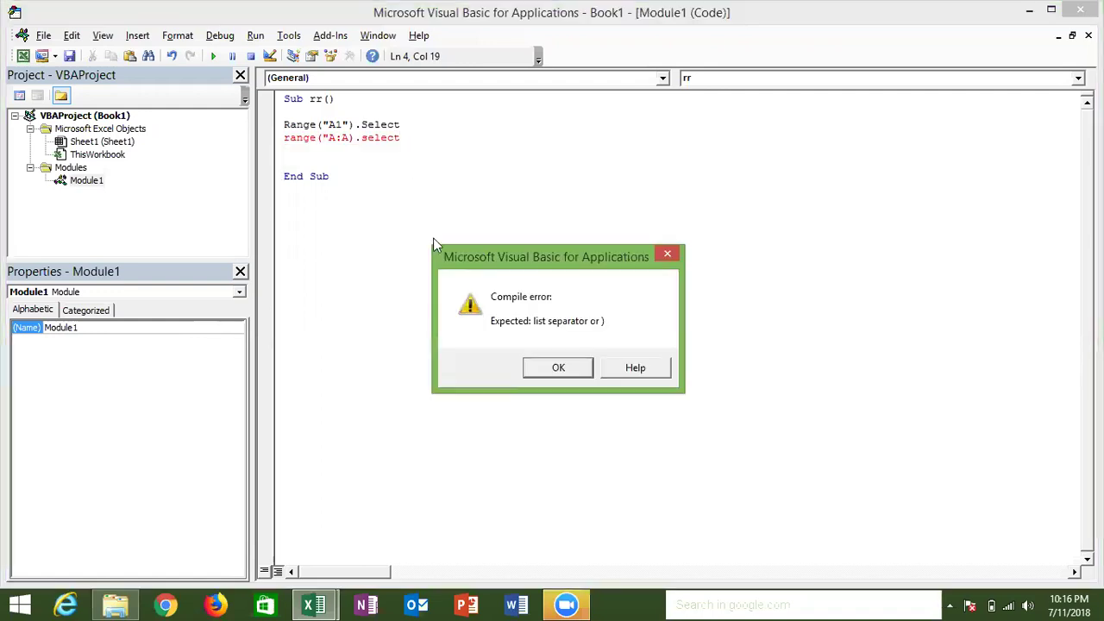
pyautogui.click(552, 371)
pyautogui.click(356, 125)
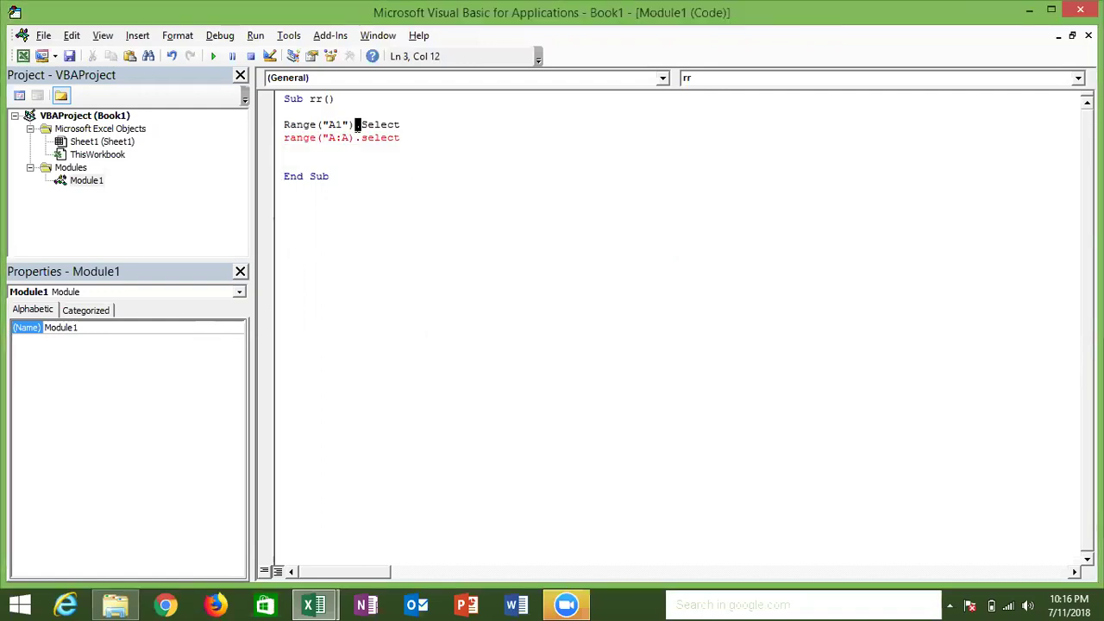
pyautogui.click(363, 157)
pyautogui.click(353, 139)
pyautogui.press('Left')
pyautogui.write('"')
# Change the range to Range("A1:A10").Select and add a blank line before End Sub
pyautogui.click(336, 141)
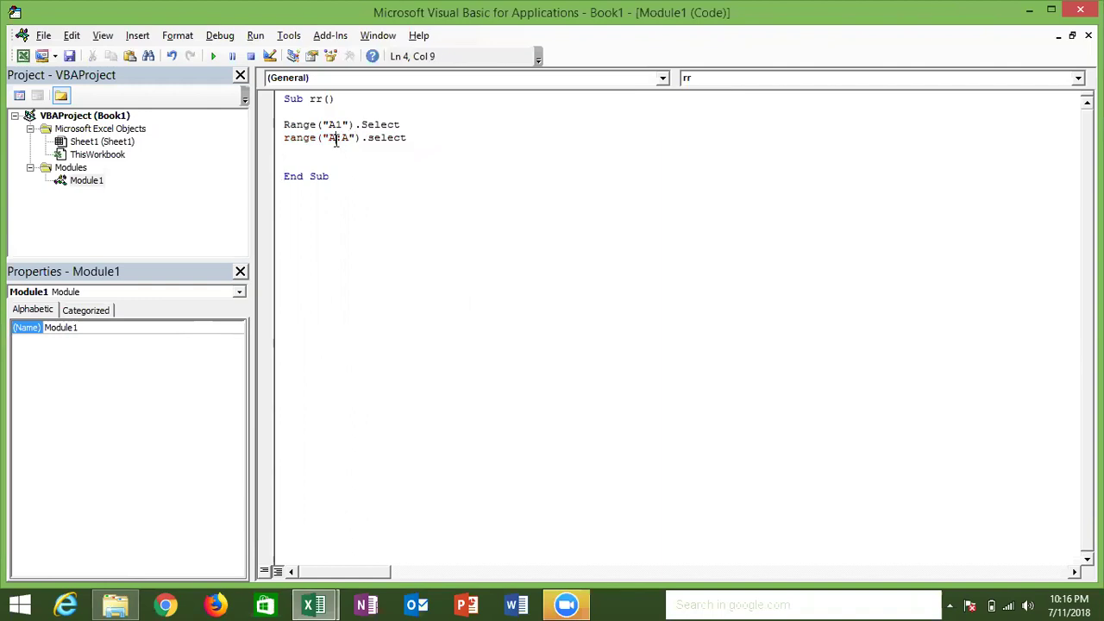
pyautogui.press('End')
pyautogui.click(336, 138)
pyautogui.hotkey('shift', 'Left')
pyautogui.click(341, 138)
pyautogui.write('1')
pyautogui.click(355, 138)
pyautogui.write('10')
pyautogui.click(363, 158)
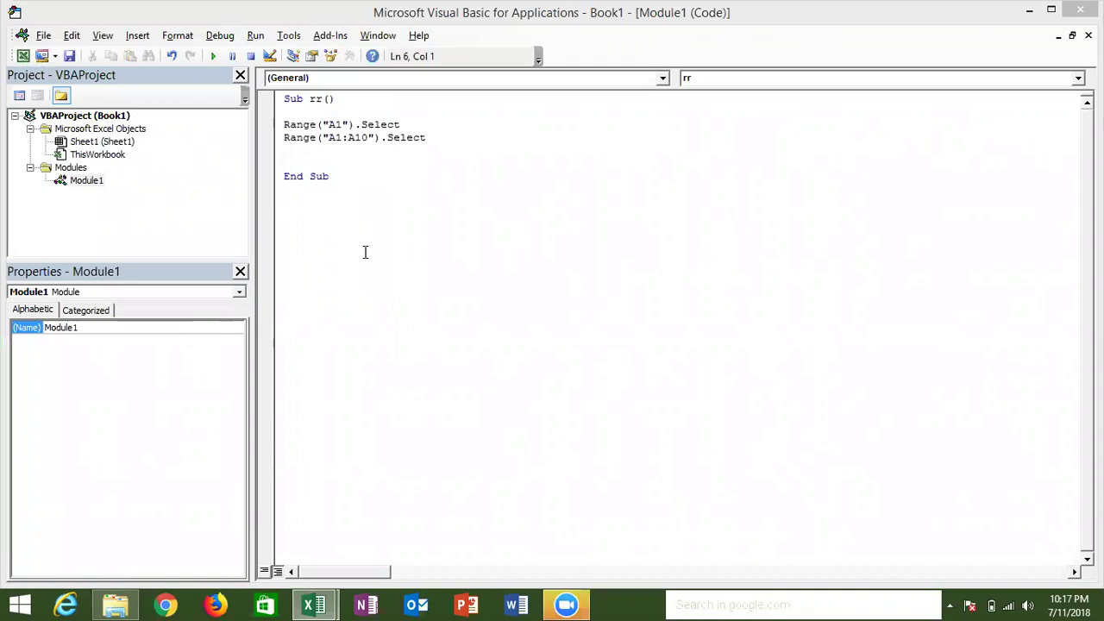
pyautogui.click(341, 148)
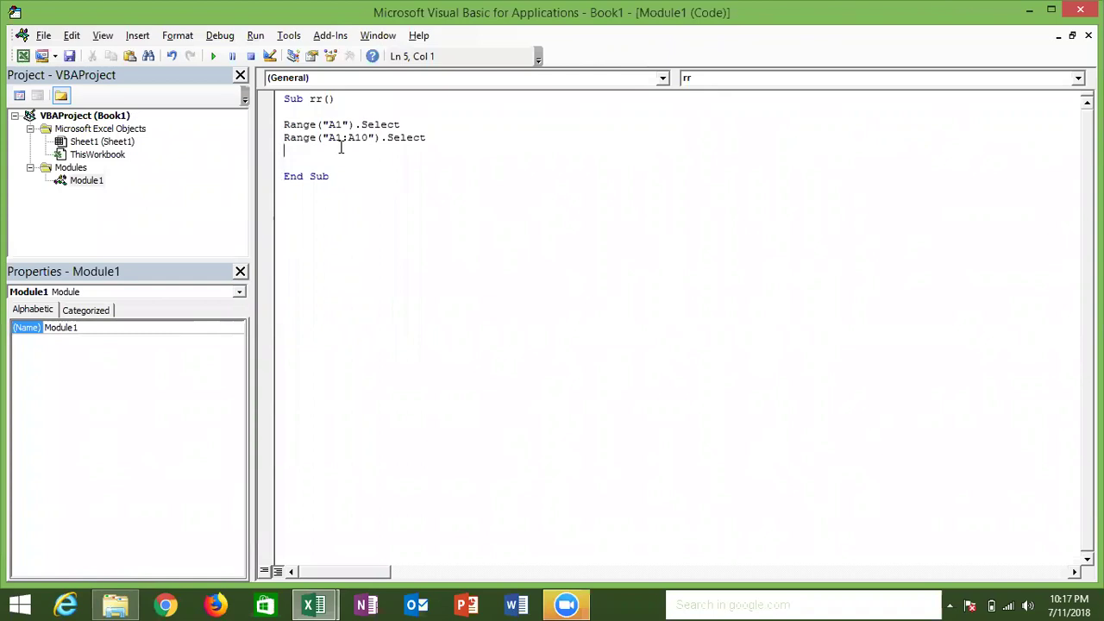
pyautogui.press('Return')
pyautogui.press('Return')
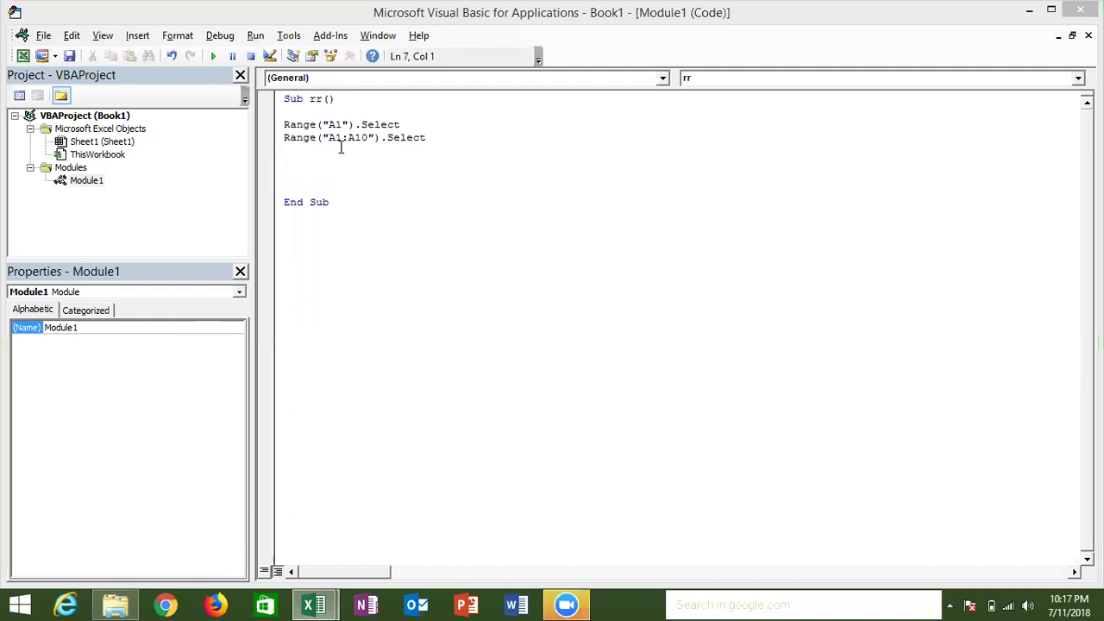
# Add a new worksheet, Sheet2, to Book1 and return to the macro code
pyautogui.hotkey('alt', 'Tab')
pyautogui.hotkey('alt', 'Tab')
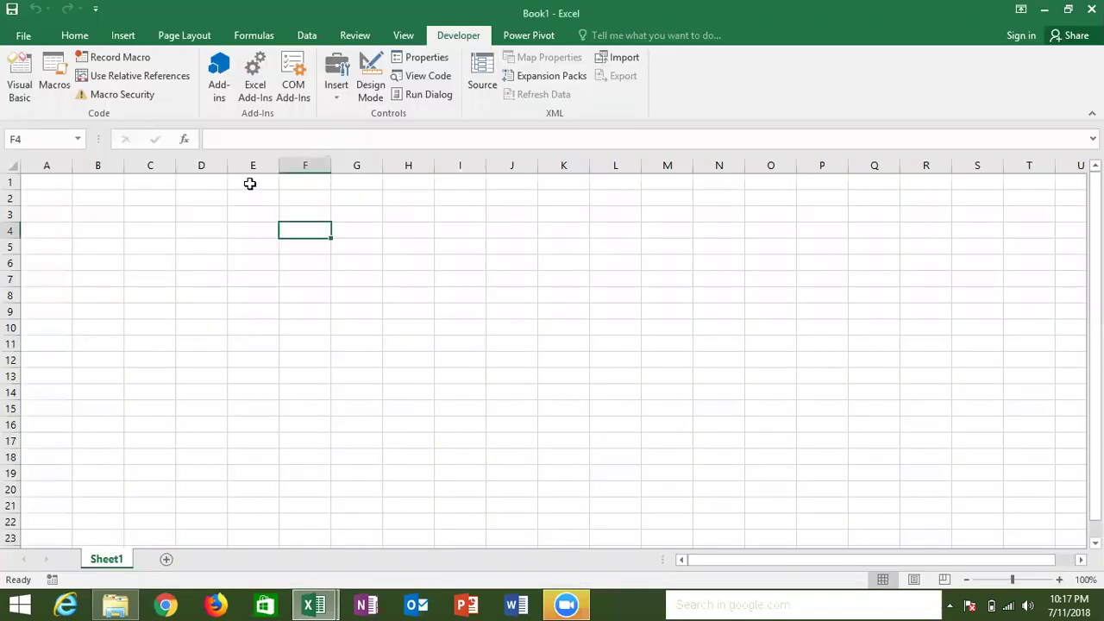
pyautogui.click(167, 559)
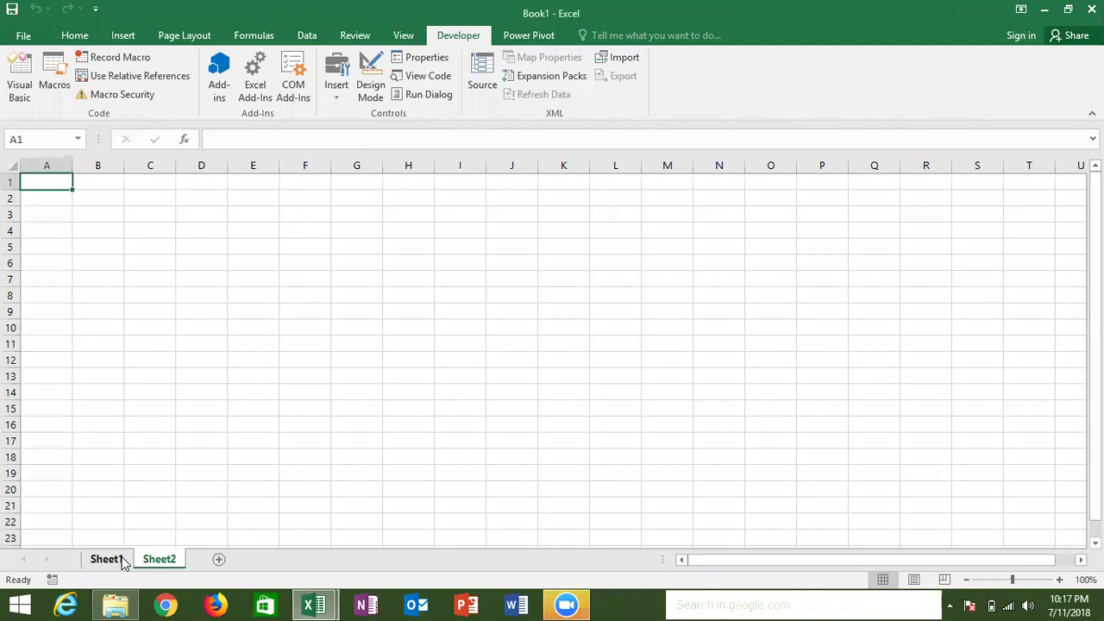
pyautogui.hotkey('alt', 'Tab')
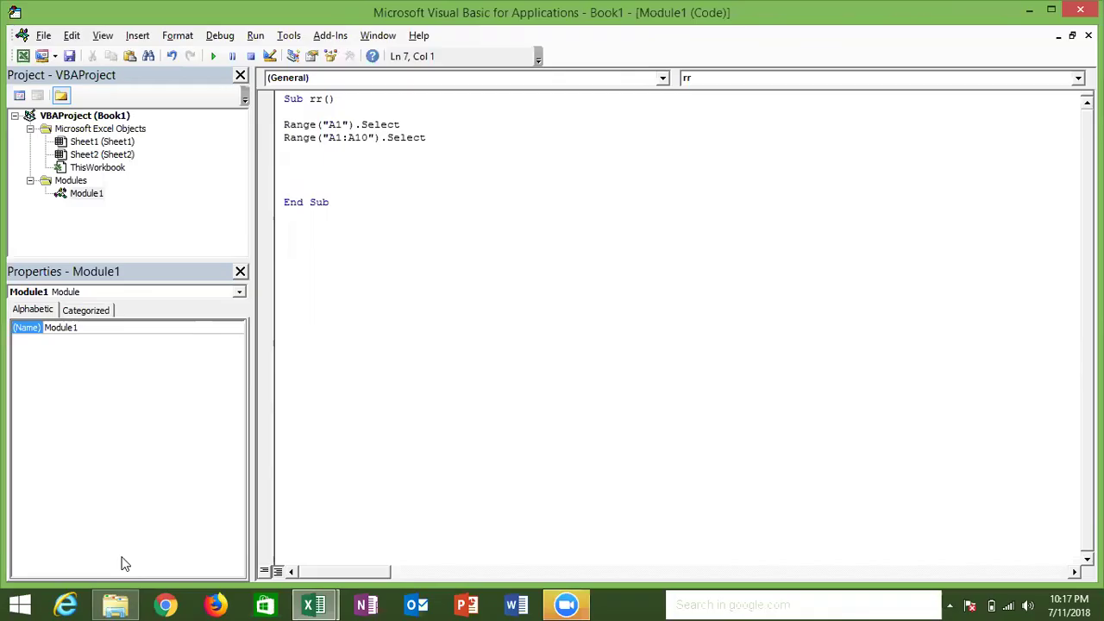
# Add Sheets("Sheet2").Select followed by Range("A1").Select to the rr macro
pyautogui.write('range')
pyautogui.write('("A1')
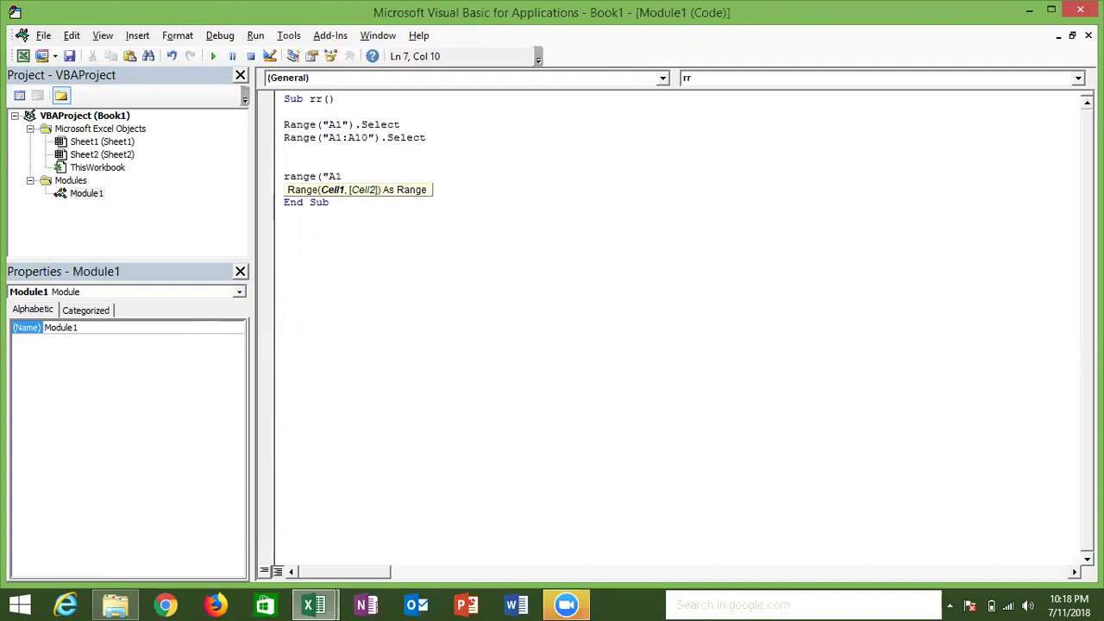
pyautogui.write('")')
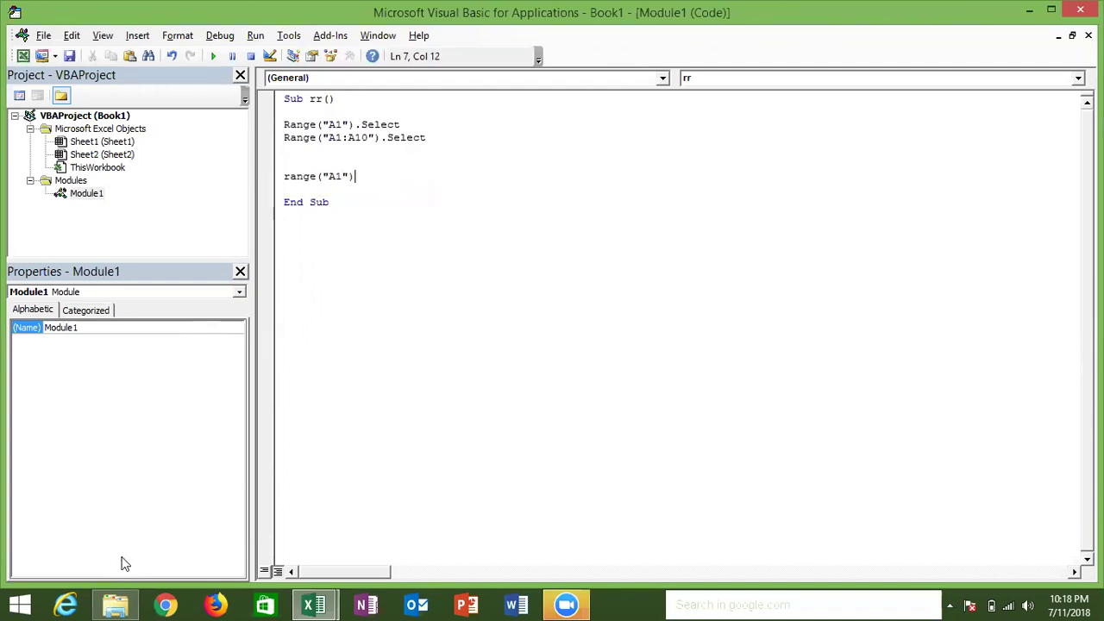
pyautogui.write('.se')
pyautogui.press('Tab')
pyautogui.press('Return')
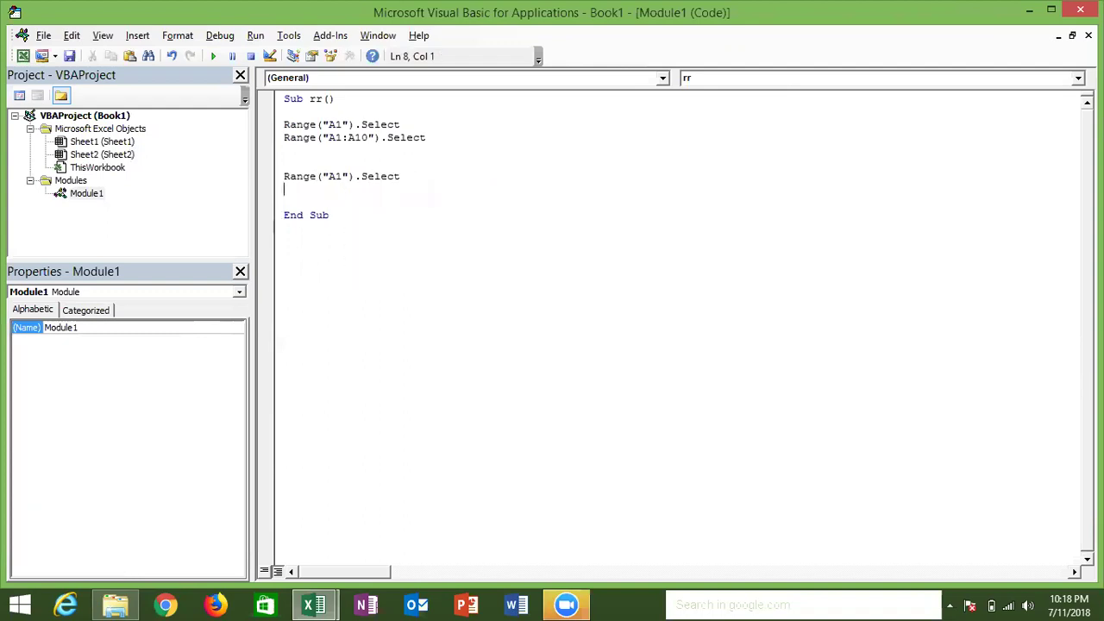
pyautogui.press('Up')
pyautogui.press('Return')
pyautogui.press('Up')
pyautogui.write('sheets')
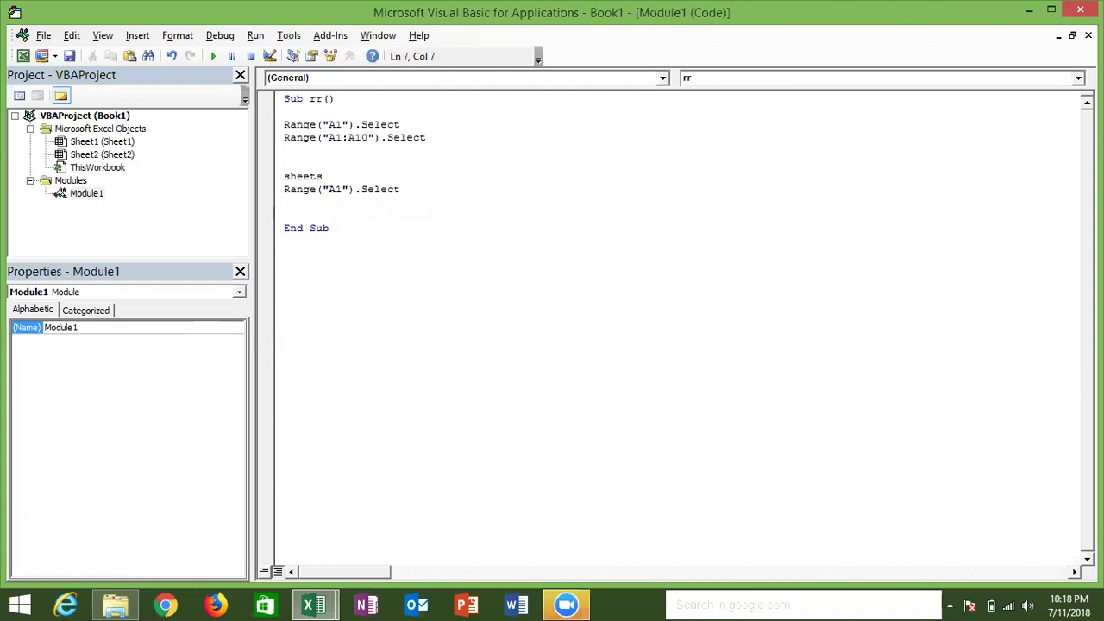
pyautogui.write('("Sheet2"')
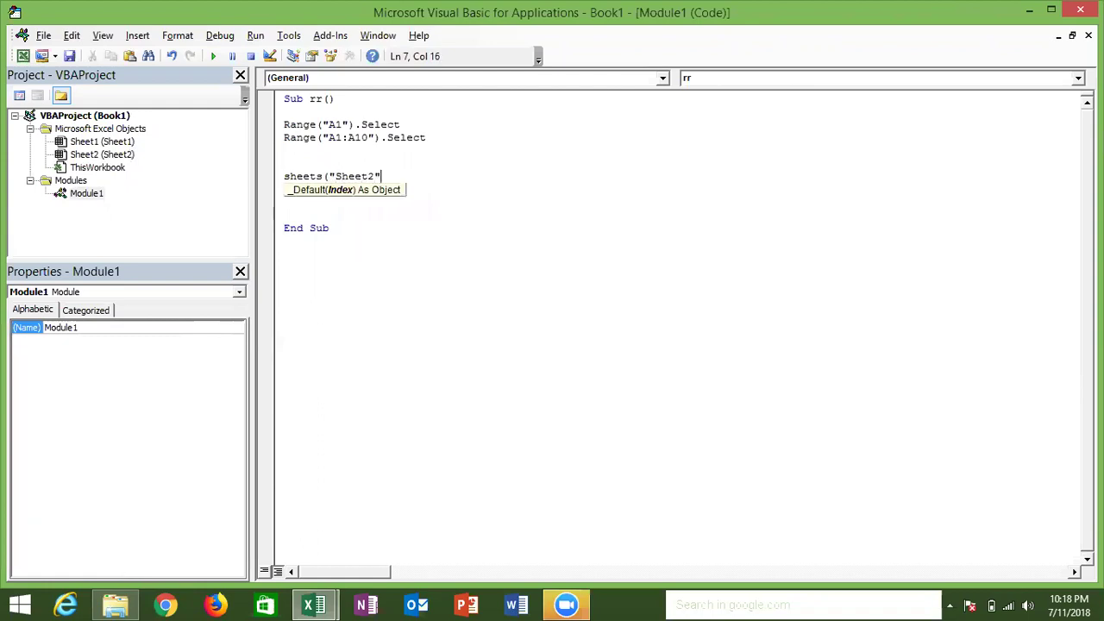
pyautogui.write(').se')
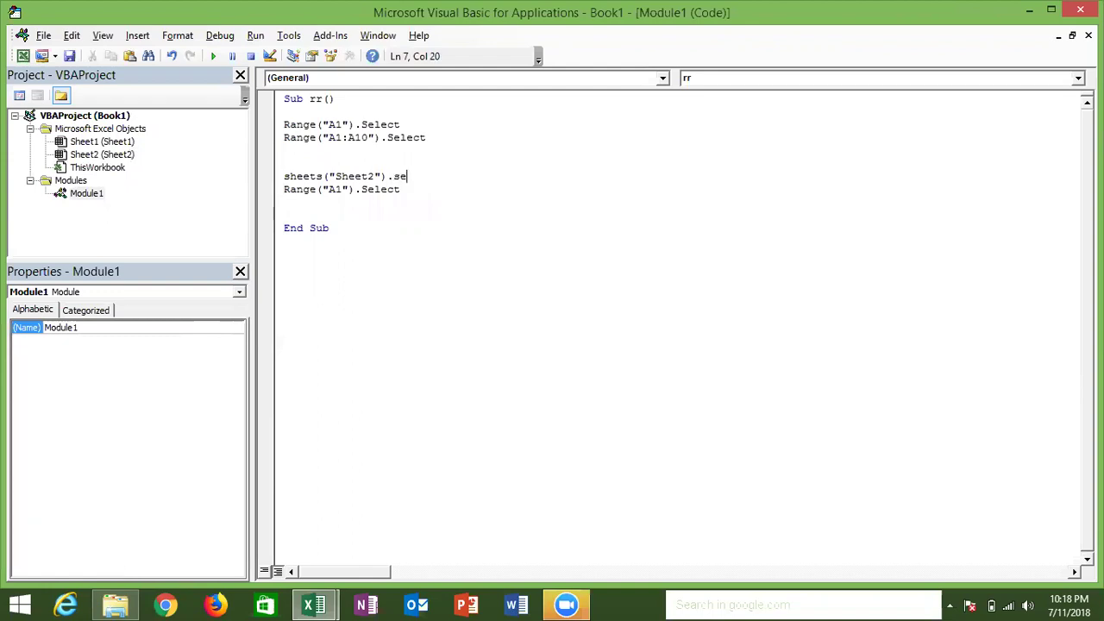
pyautogui.write('le')
pyautogui.write('ct')
pyautogui.click(400, 189)
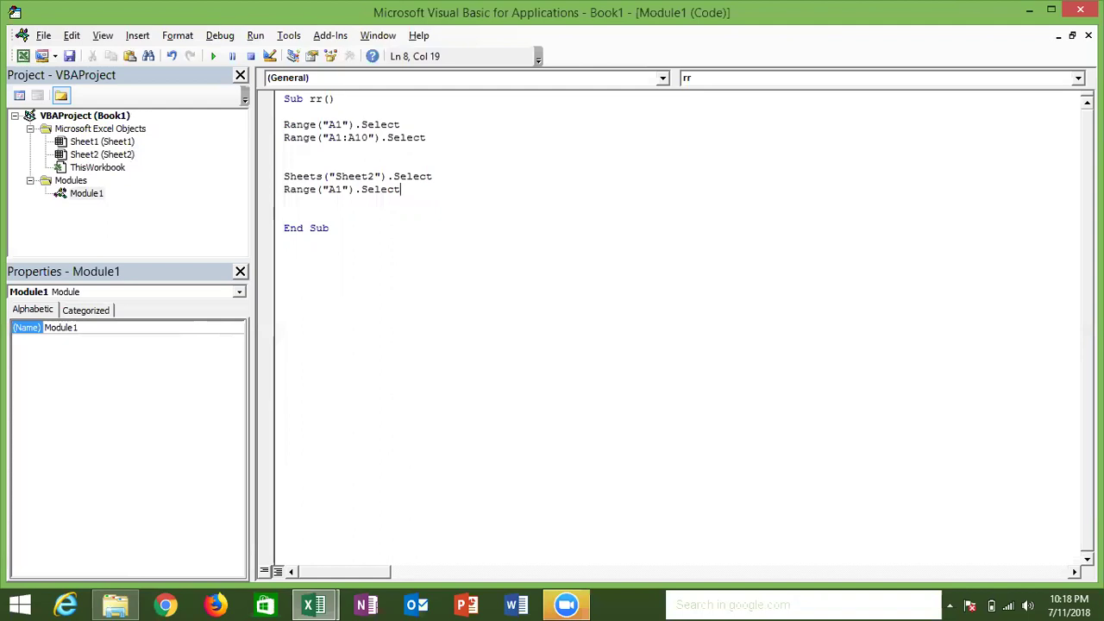
# Open a line above the Sheet2 line and begin typing a Workbooks reference
pyautogui.click(285, 163)
pyautogui.press('Return')
pyautogui.write('workbo')
pyautogui.press('BackSpace')
pyautogui.press('BackSpace')
# Complete the workbook line as Workbooks("Book1.xlsx").Activate and move below Range("A1").Select
pyautogui.write('books')
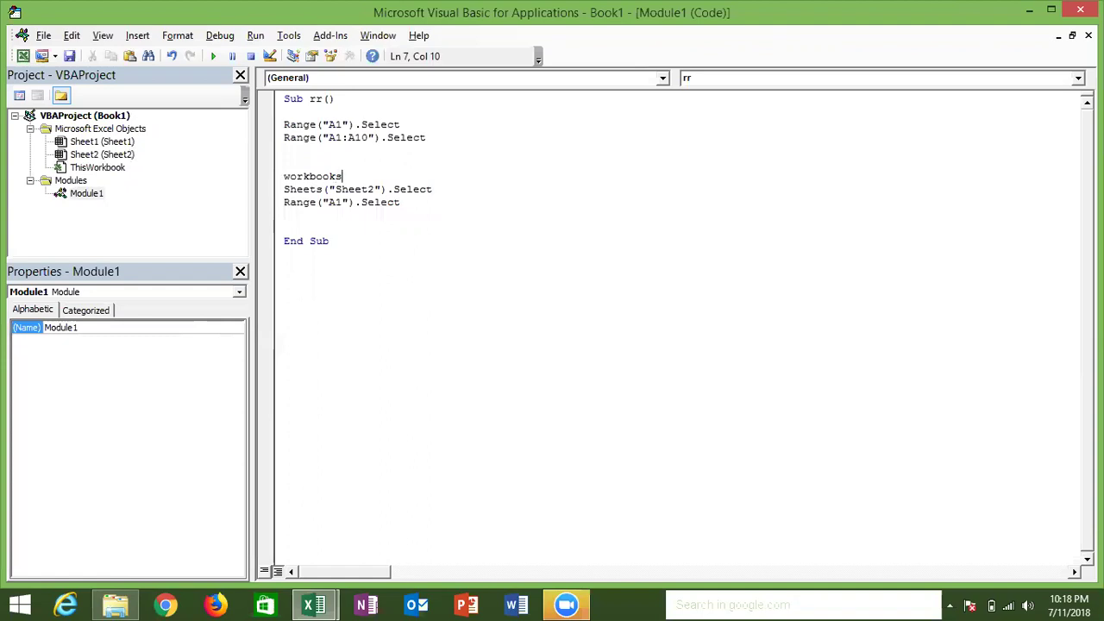
pyautogui.write('("Book1.')
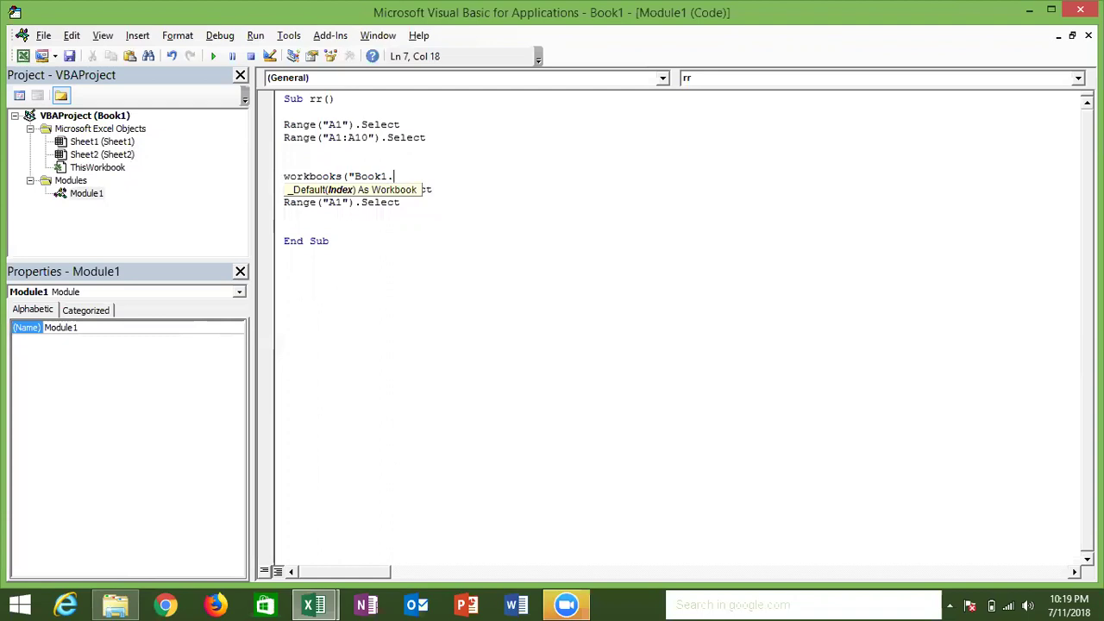
pyautogui.write('xlsx")')
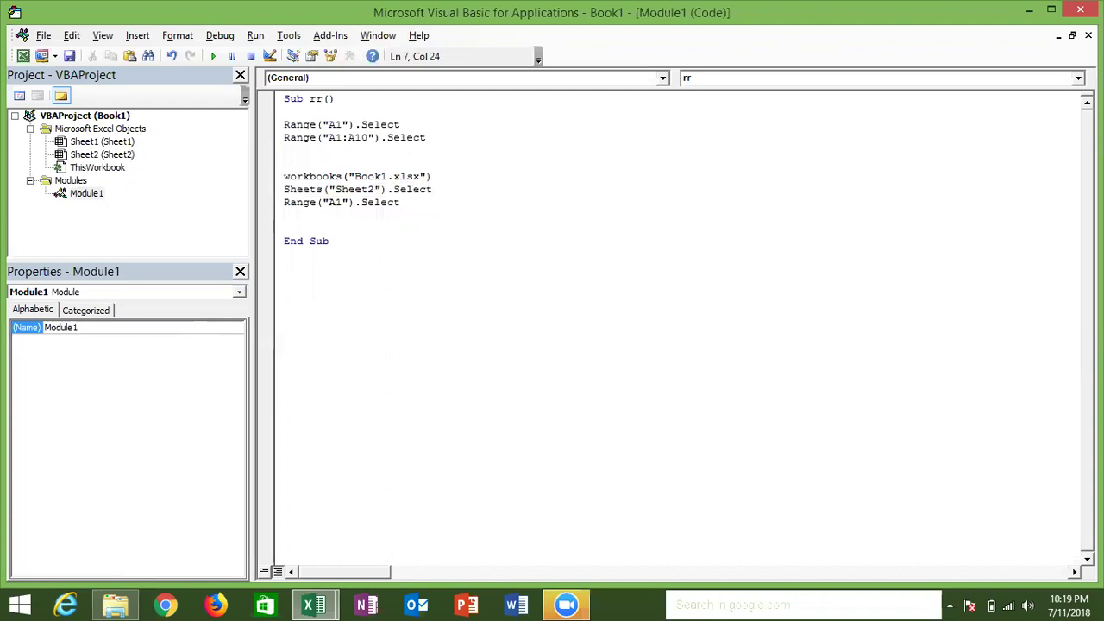
pyautogui.write('.selec')
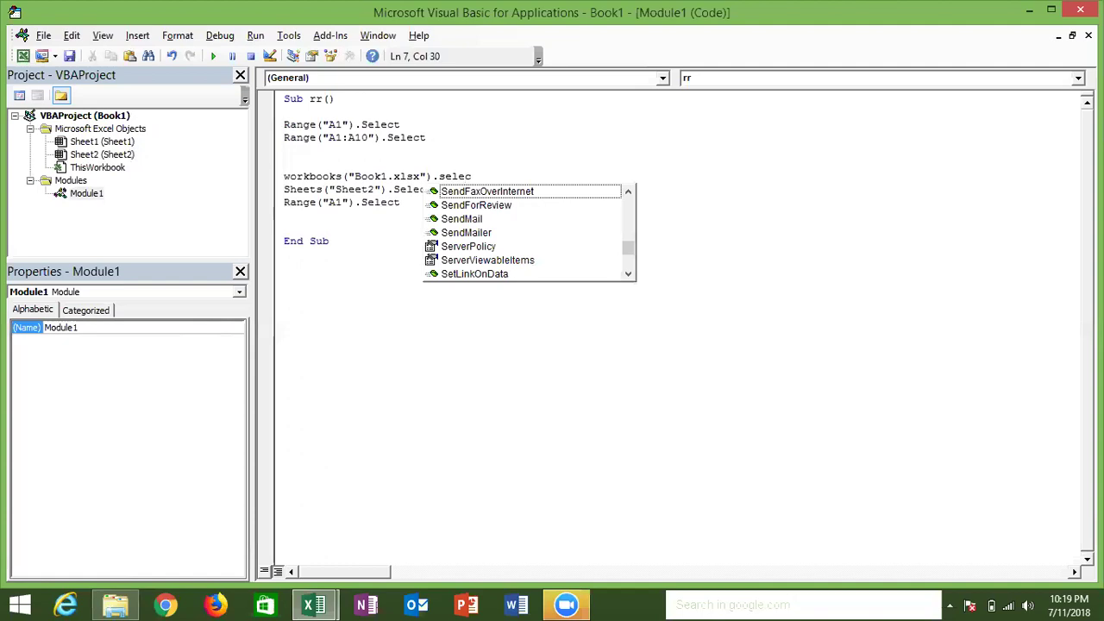
pyautogui.press('BackSpace')
pyautogui.press('BackSpace')
pyautogui.press('BackSpace')
pyautogui.press('BackSpace')
pyautogui.press('BackSpace')
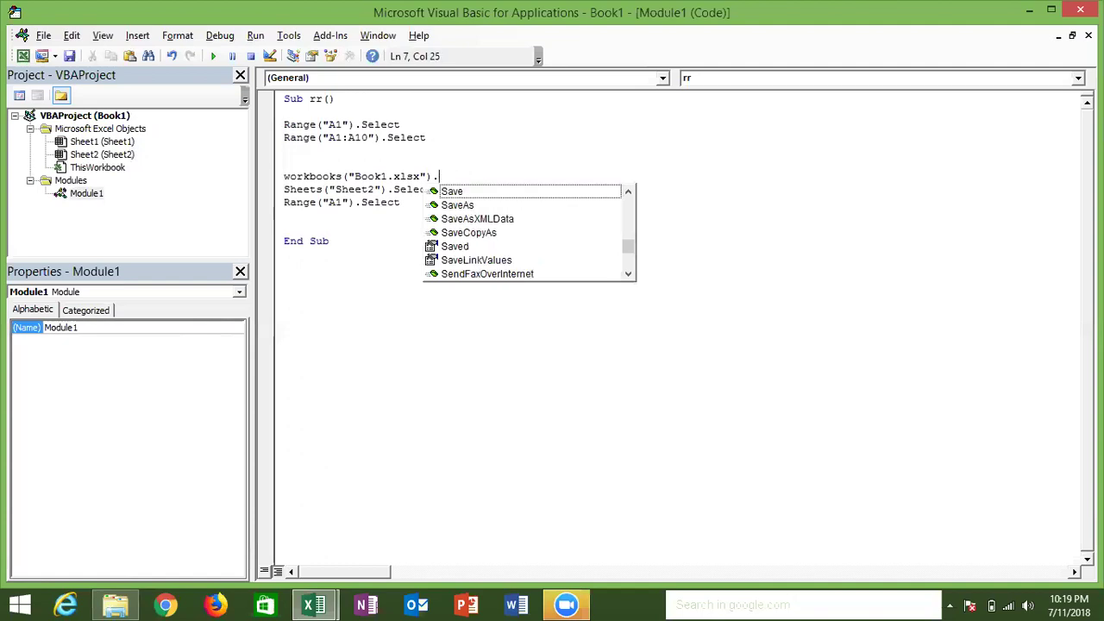
pyautogui.write('ac')
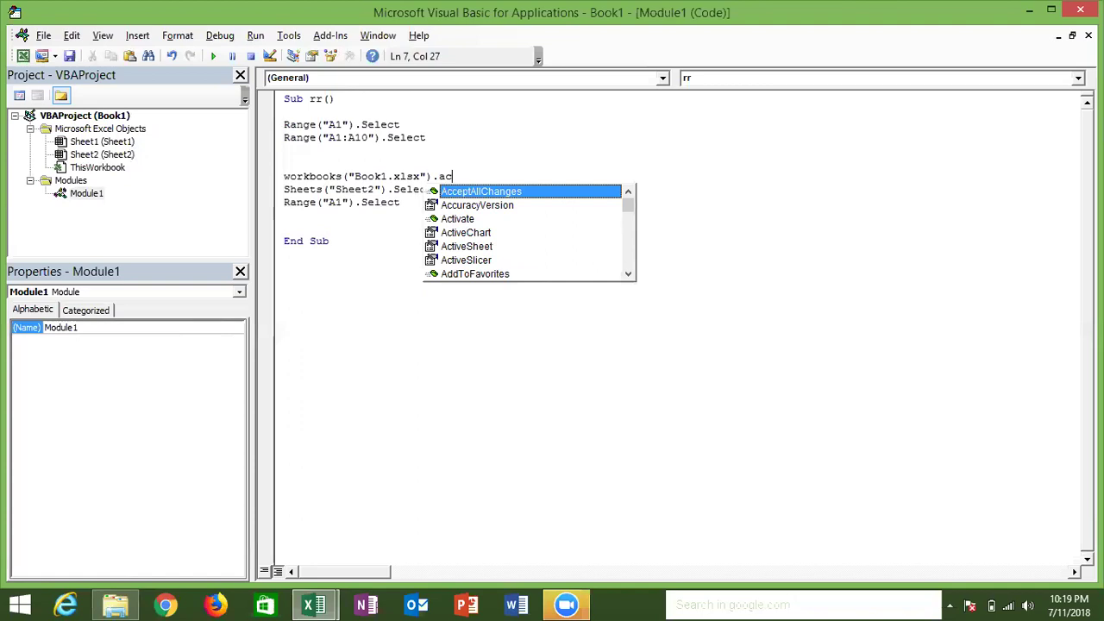
pyautogui.press('Down')
pyautogui.press('Down')
pyautogui.press('Tab')
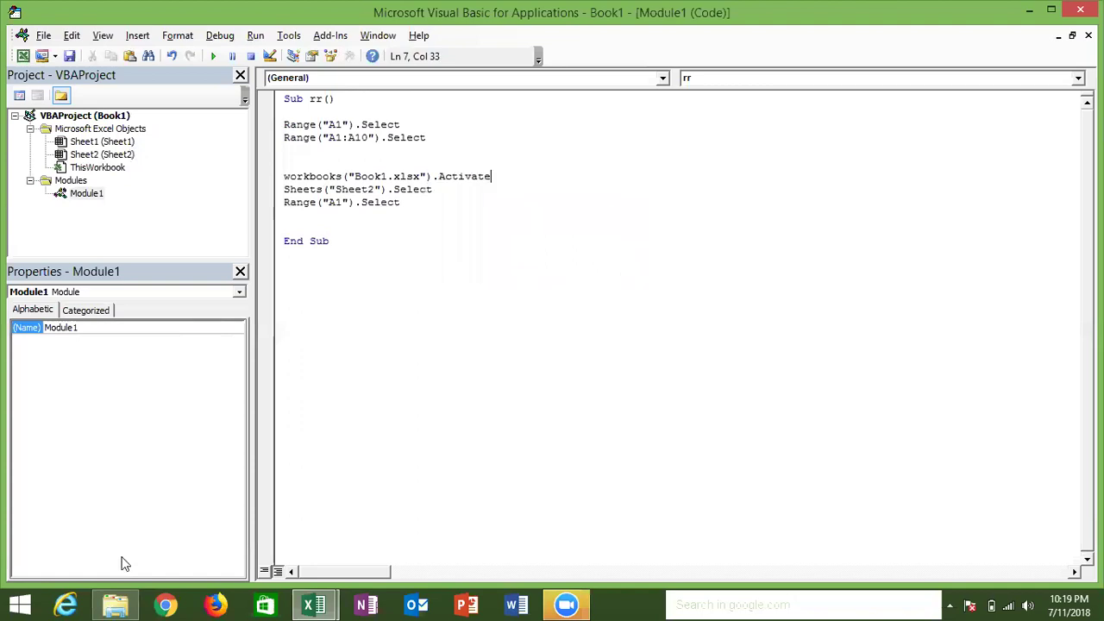
pyautogui.press('Return')
pyautogui.press('Delete')
pyautogui.click(285, 214)
# Add a blank line before End Sub, then enter =RANDBETWEEN(10,90) in Sheet2's A1
pyautogui.press('Return')
pyautogui.press('Return')
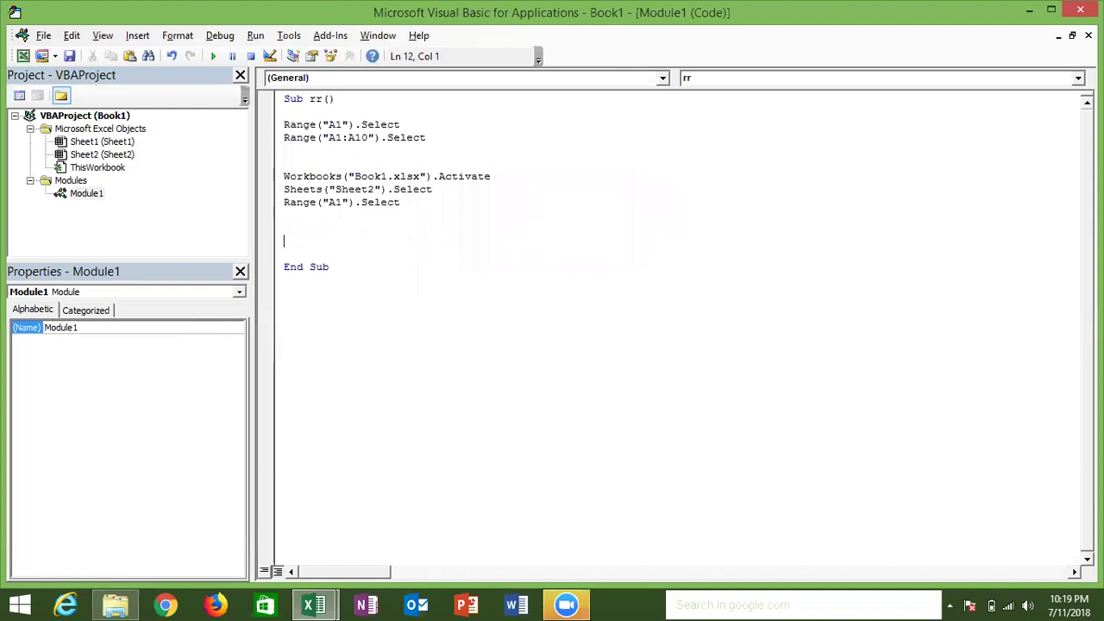
pyautogui.hotkey('alt', 'F11')
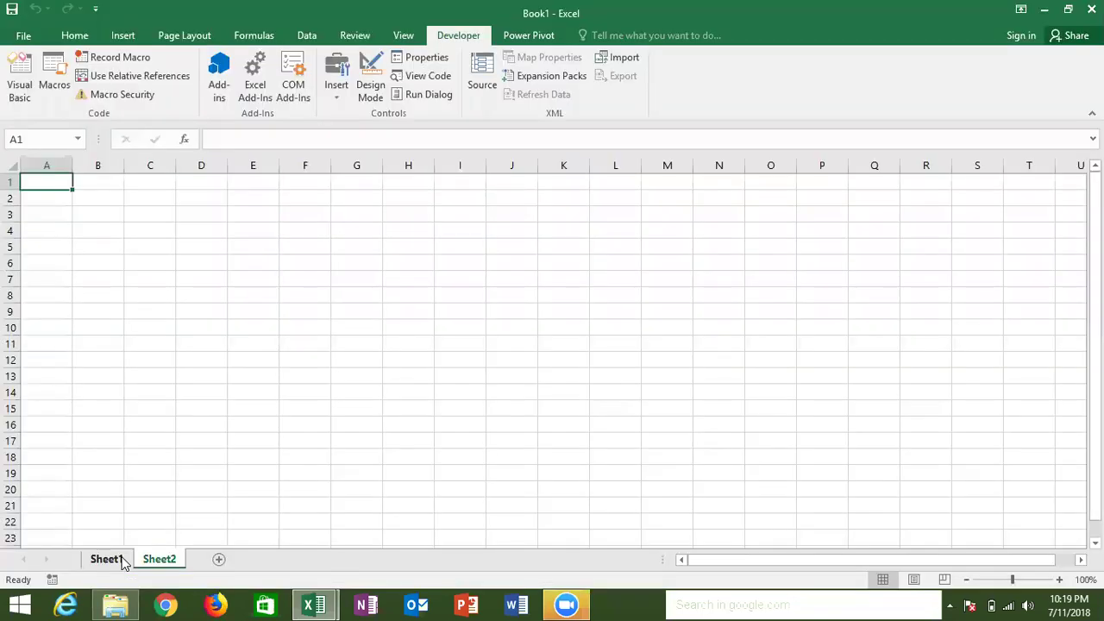
pyautogui.write('=r')
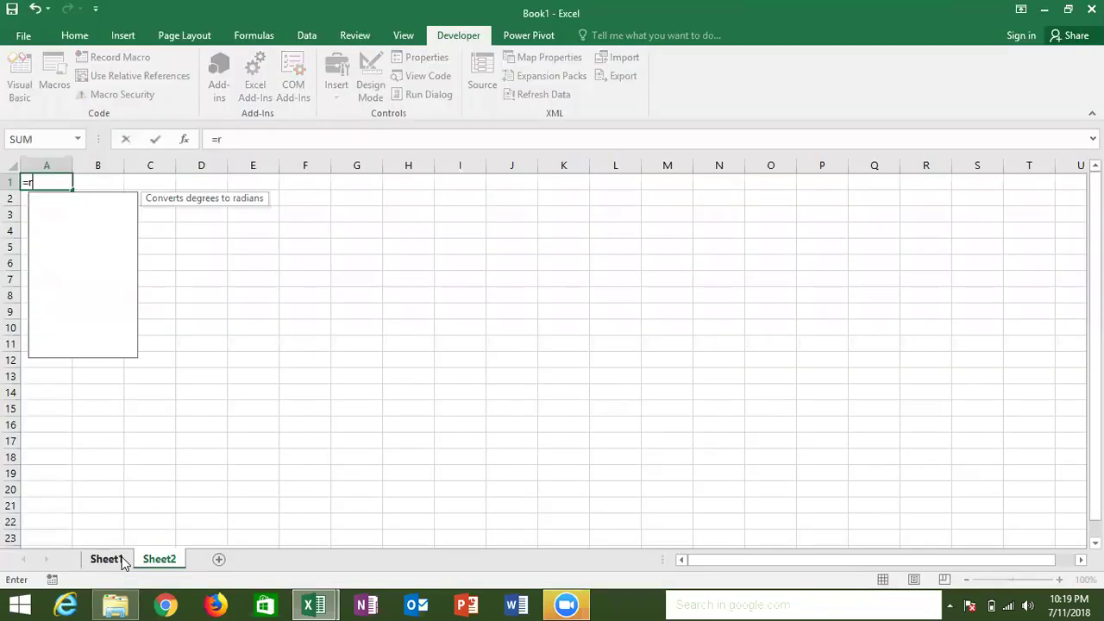
pyautogui.write('a')
pyautogui.press('Down')
pyautogui.press('Down')
pyautogui.press('Tab')
pyautogui.write('10,90')
pyautogui.press('Return')
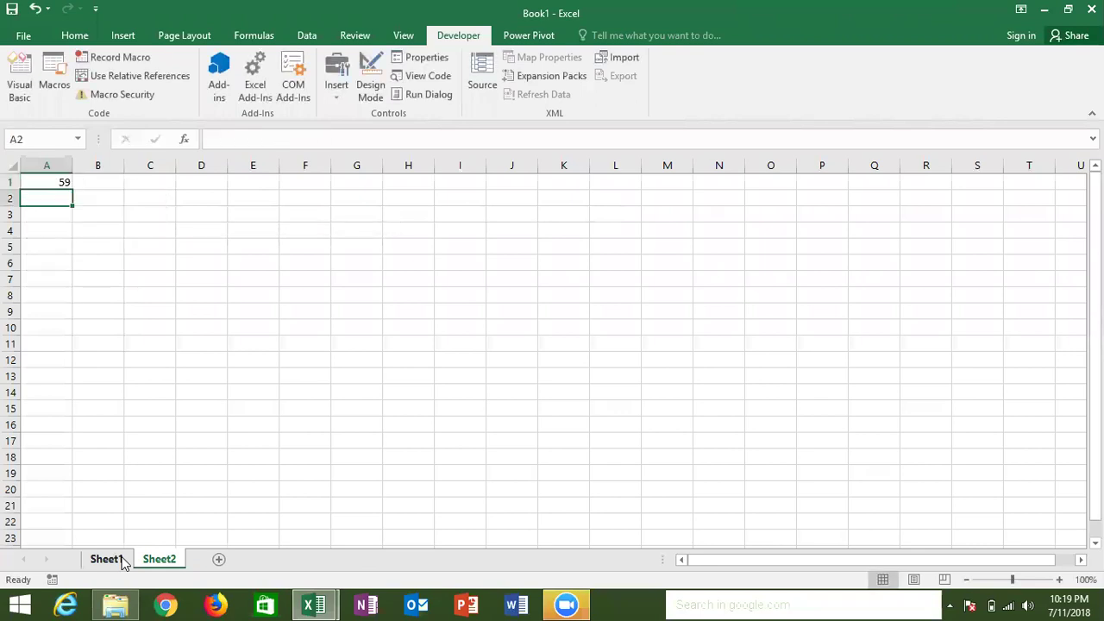
# Fill the RANDBETWEEN formula across and down through A1:F11
pyautogui.press('Up')
pyautogui.hotkey('shift', 'Right')
pyautogui.hotkey('shift', 'Right')
pyautogui.hotkey('shift', 'Right')
pyautogui.hotkey('shift', 'Right')
pyautogui.hotkey('shift', 'Left')
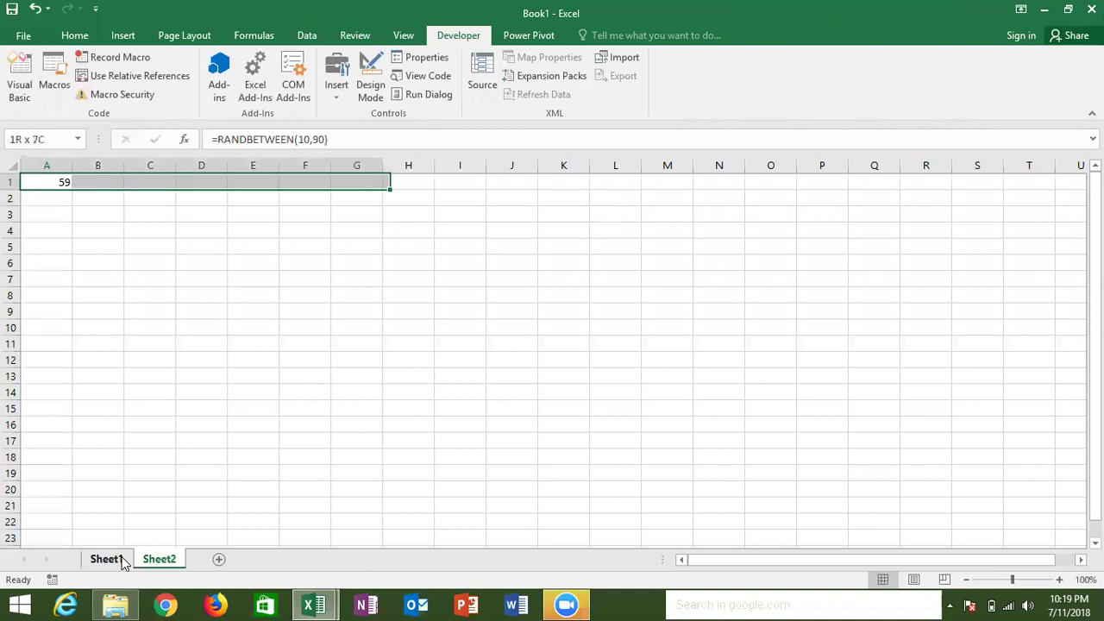
pyautogui.hotkey('shift', 'Down')
pyautogui.hotkey('shift', 'Left')
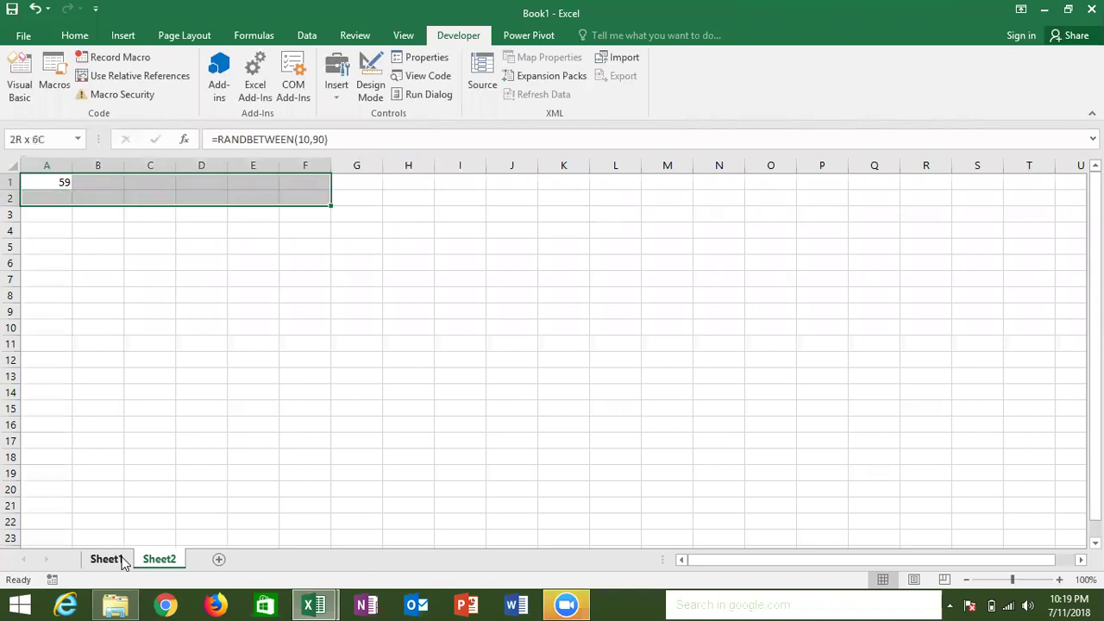
pyautogui.hotkey('shift', 'Down')
pyautogui.hotkey('shift', 'Down')
pyautogui.hotkey('shift', 'Down')
pyautogui.hotkey('shift', 'Down')
pyautogui.hotkey('shift', 'Down')
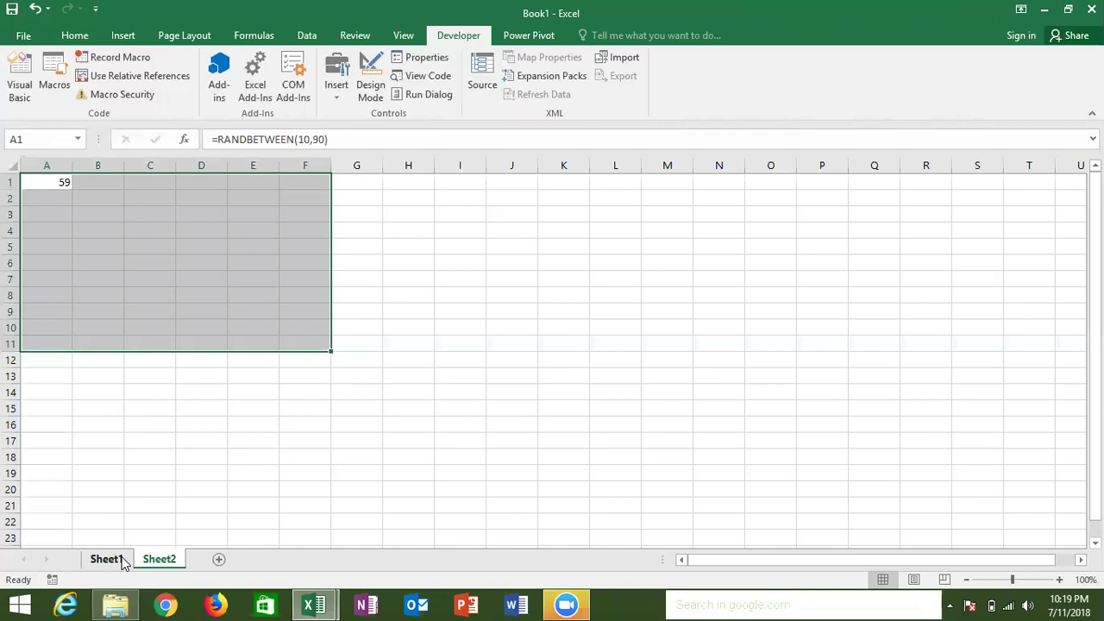
pyautogui.hotkey('ctrl', 'r')
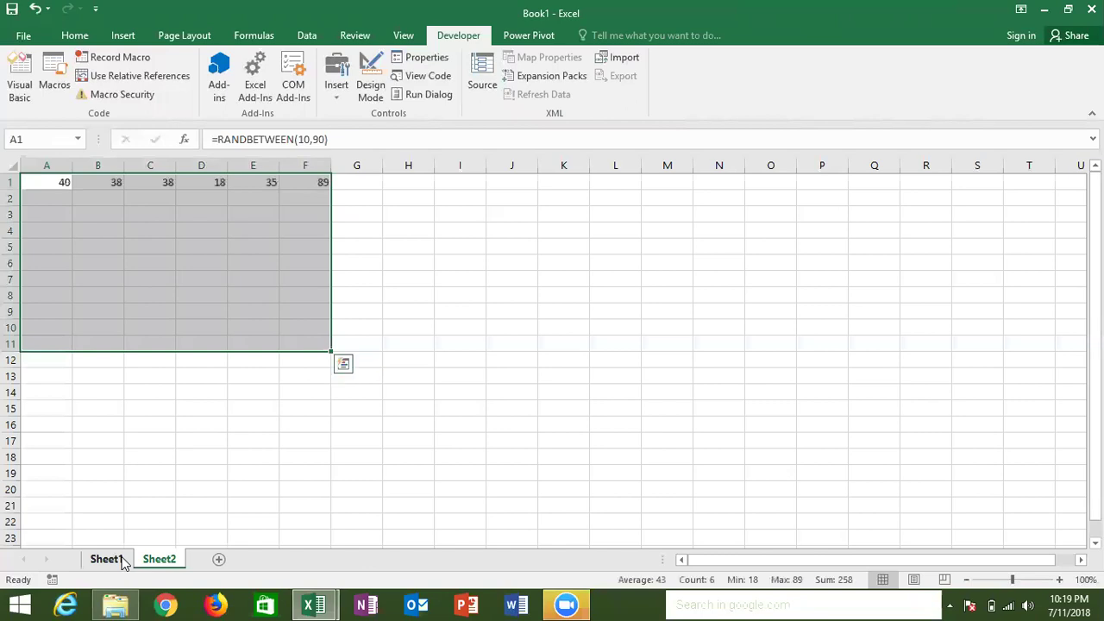
pyautogui.hotkey('ctrl', 'd')
# Copy A1:F11 and paste it back as values only
pyautogui.hotkey('ctrl', 'c')
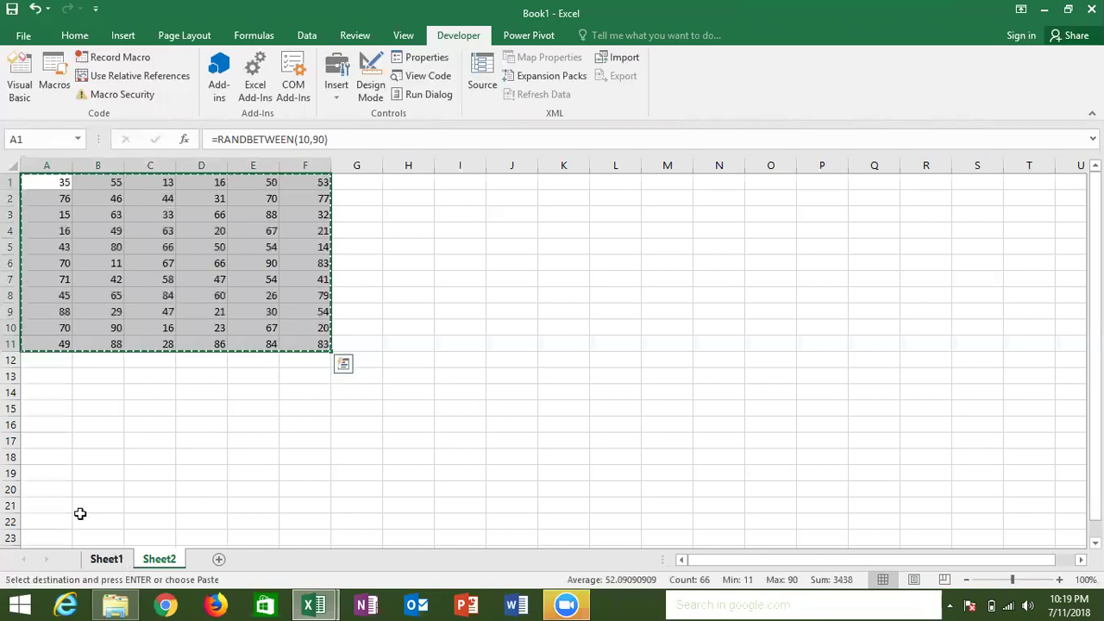
pyautogui.click(74, 36)
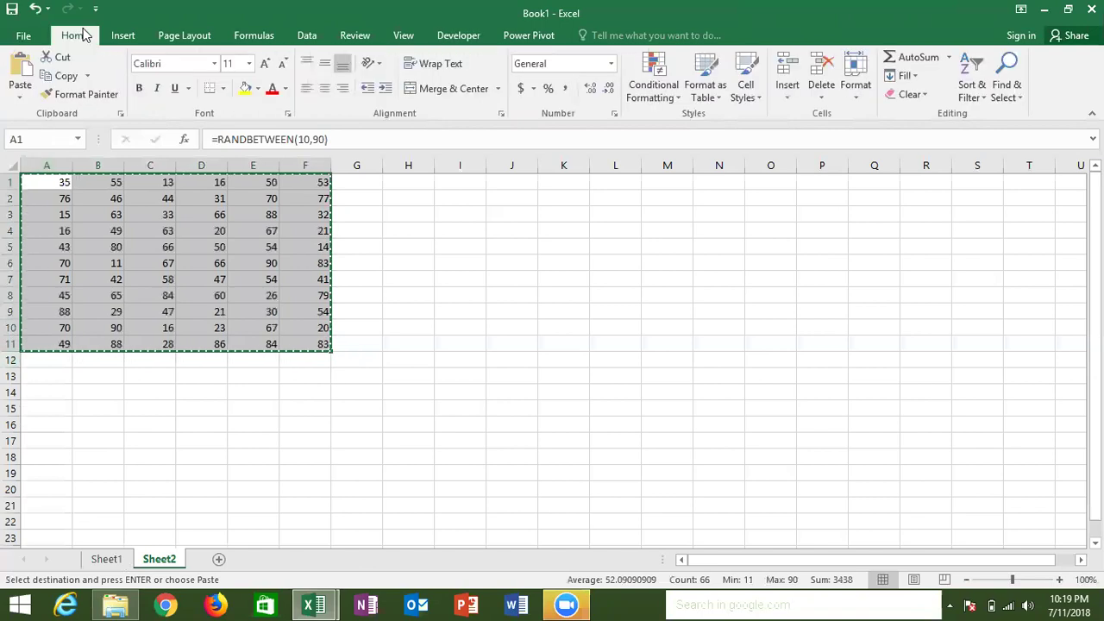
pyautogui.click(20, 96)
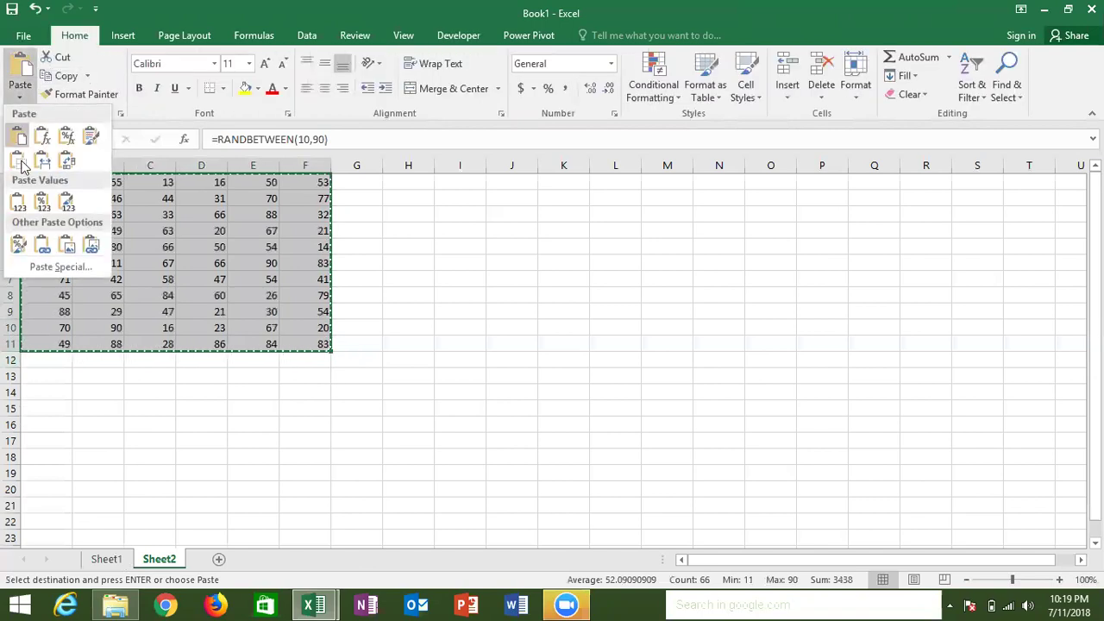
pyautogui.click(19, 207)
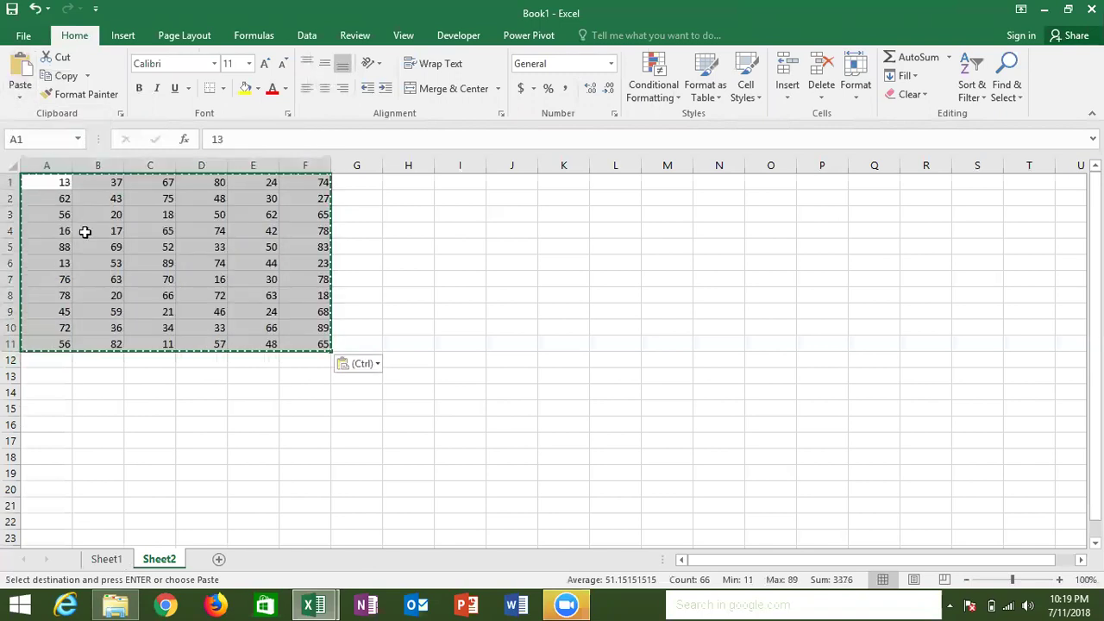
pyautogui.click(97, 230)
# Clear the copy marquee and bring the rr macro code back in front
pyautogui.press('Escape')
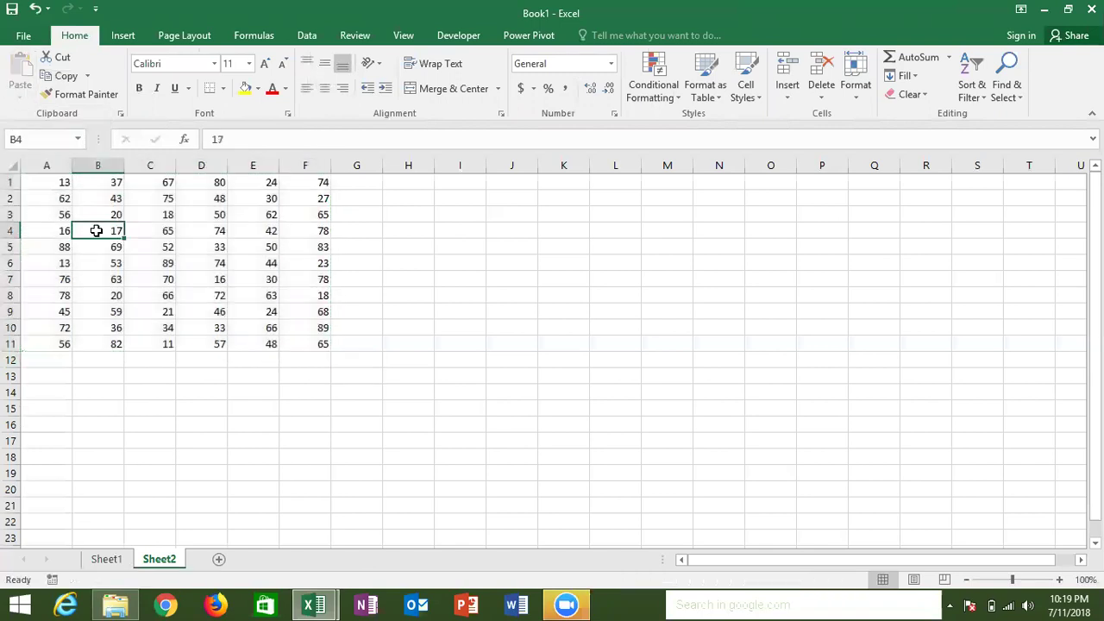
pyautogui.hotkey('alt', 'Tab')
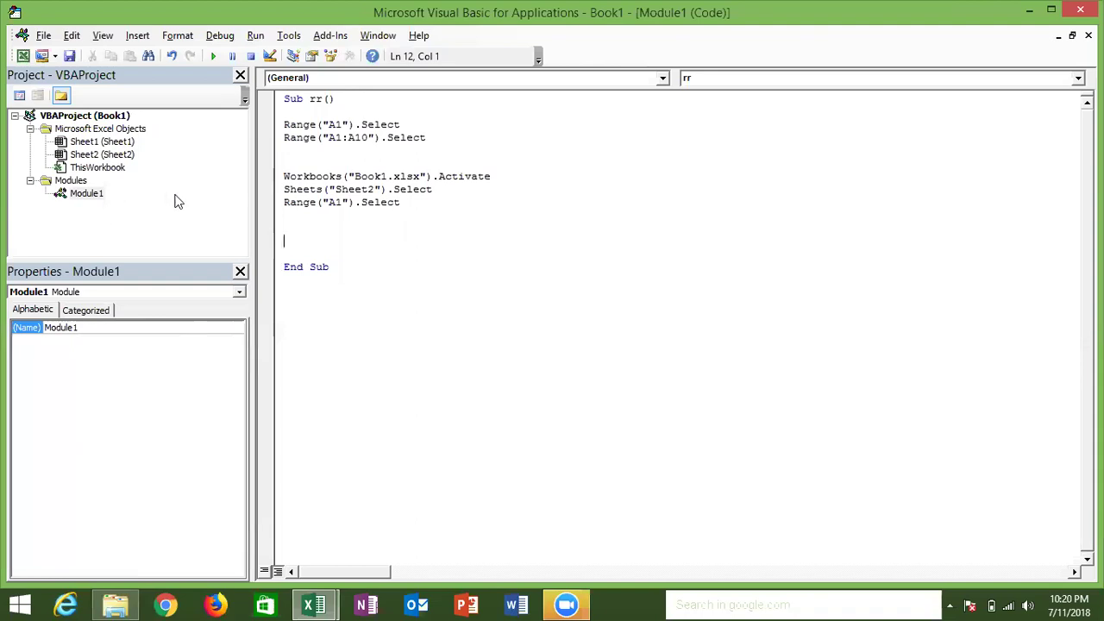
pyautogui.click(266, 190)
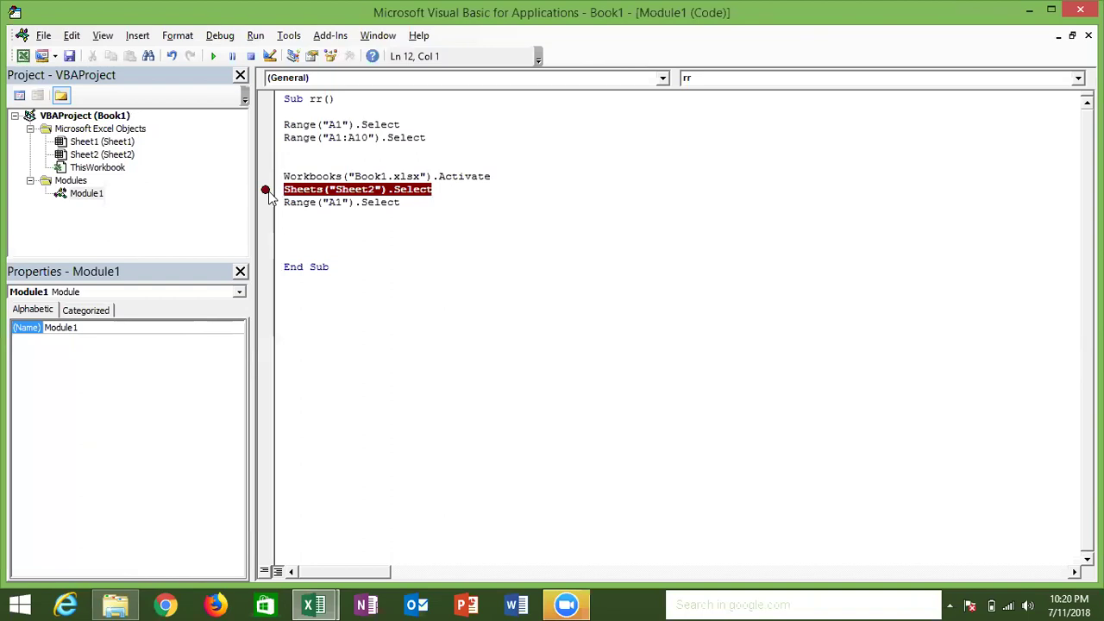
pyautogui.click(268, 191)
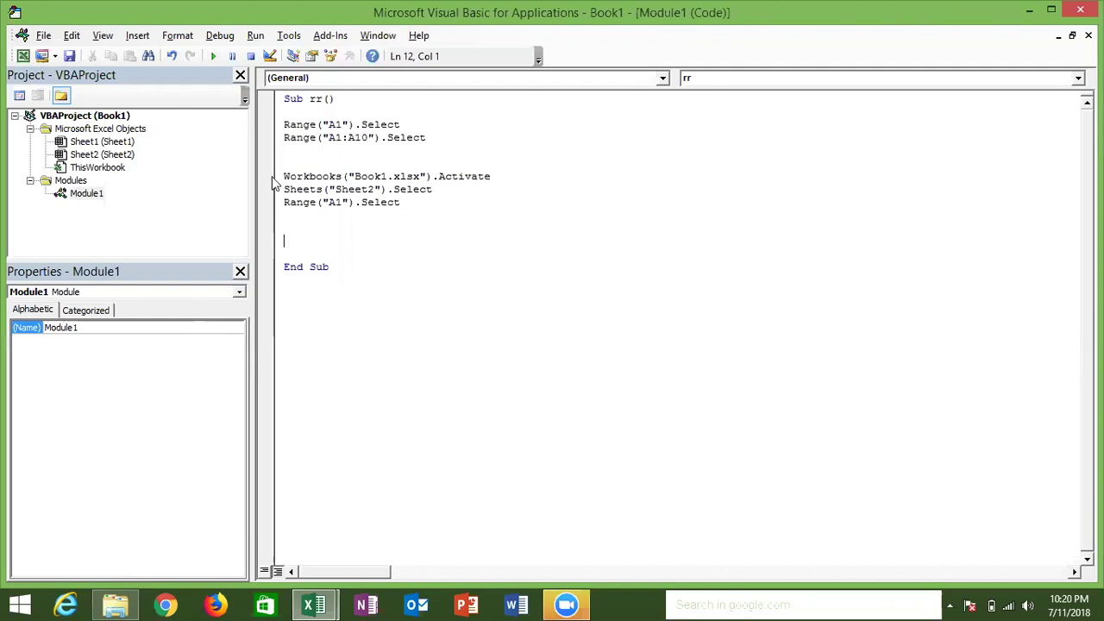
pyautogui.click(270, 179)
pyautogui.click(272, 182)
pyautogui.click(272, 182)
pyautogui.click(273, 182)
pyautogui.click(270, 188)
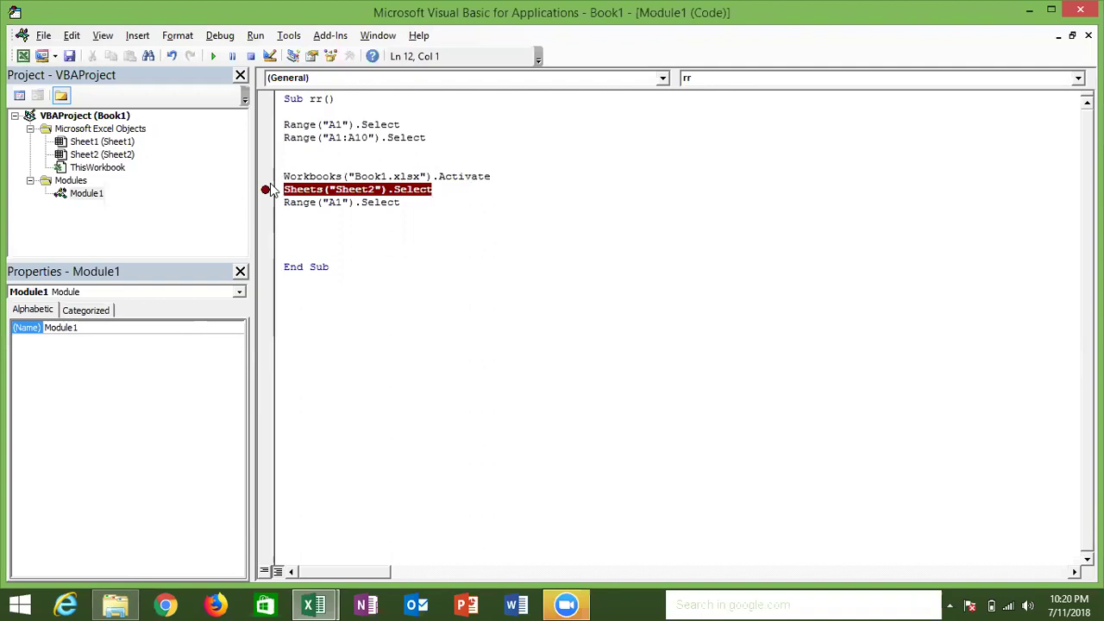
pyautogui.click(270, 188)
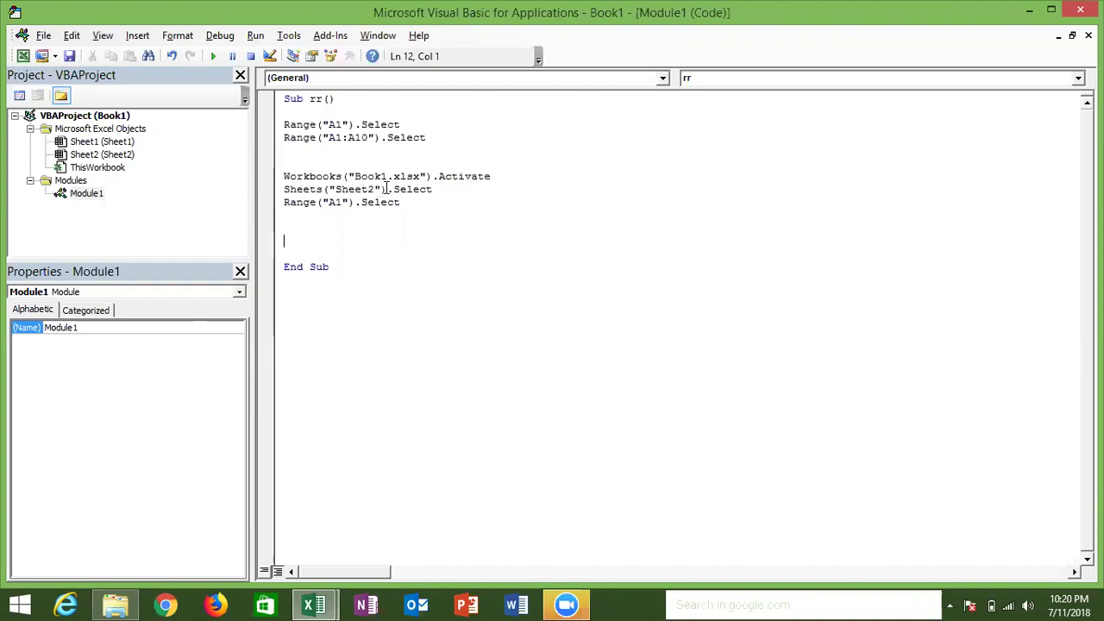
# Replace "Sheet2" with 1 so the sheet line reads Sheets(1).Select
pyautogui.click(381, 189)
pyautogui.press('BackSpace')
pyautogui.press('BackSpace')
pyautogui.press('BackSpace')
pyautogui.press('BackSpace')
pyautogui.press('BackSpace')
pyautogui.press('BackSpace')
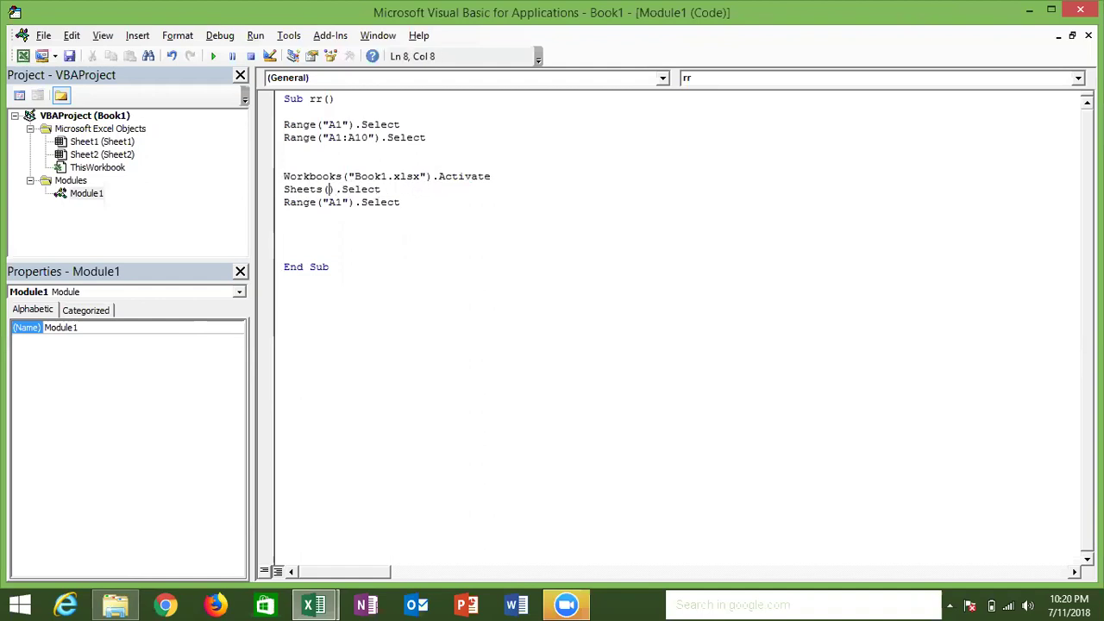
pyautogui.write('1')
pyautogui.click(380, 235)
pyautogui.press('Up')
pyautogui.press('Up')
pyautogui.press('Up')
pyautogui.write("'")
pyautogui.press('BackSpace')
pyautogui.press('Down')
pyautogui.press('Down')
pyautogui.press('Down')
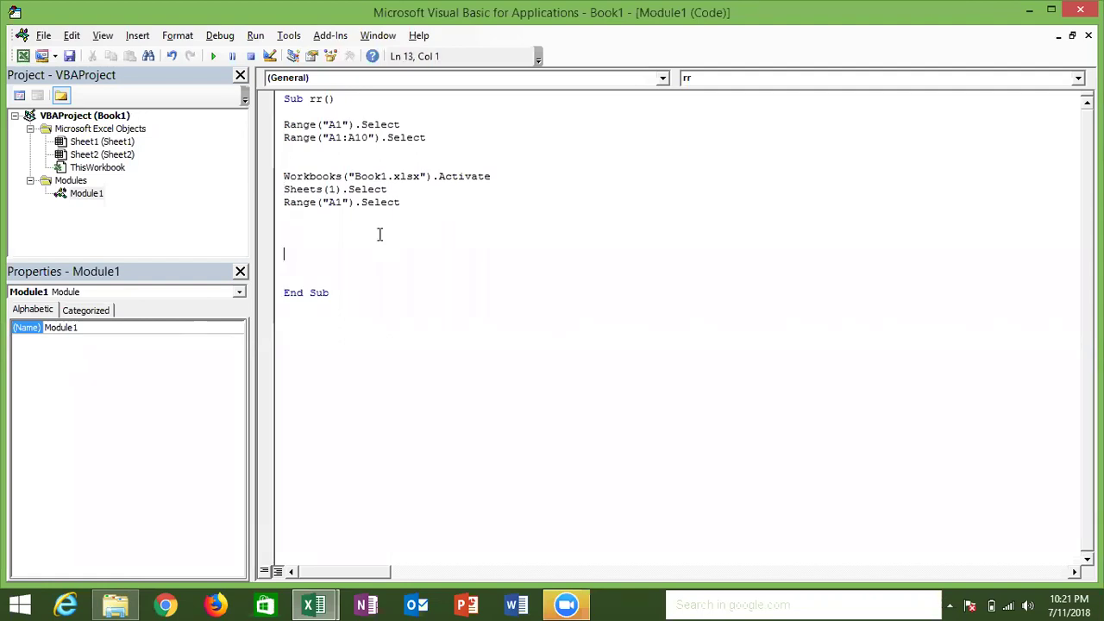
# In Excel's Sheet2, select the data block, then return the selection to A1
pyautogui.hotkey('alt', 'F11')
pyautogui.moveTo(54, 182); pyautogui.dragTo(300, 338)
pyautogui.hotkey('ctrl', 'Home')
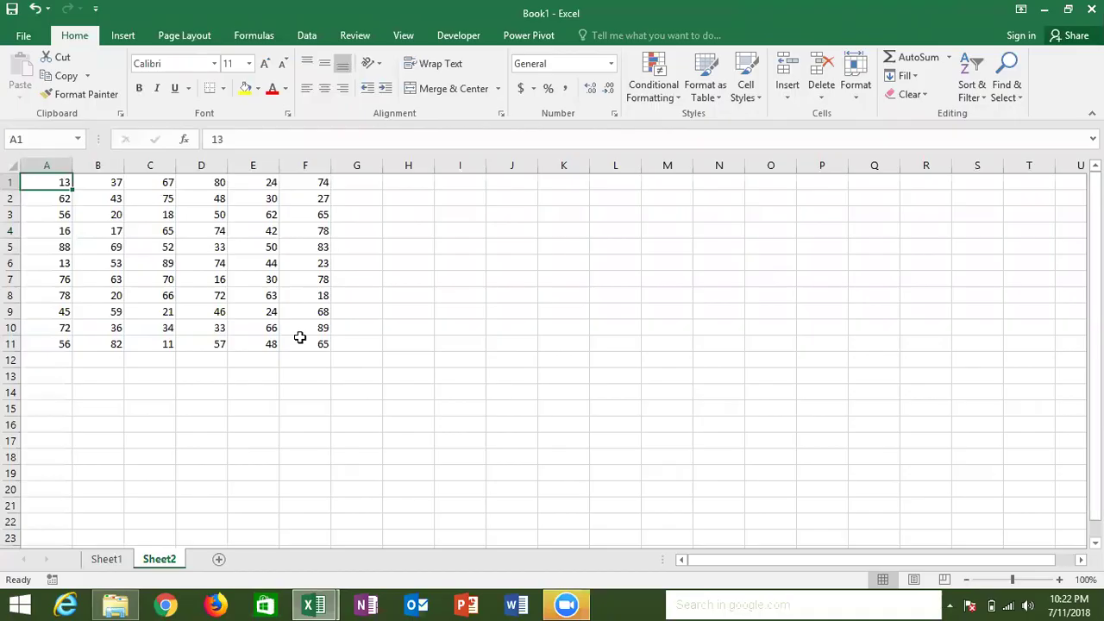
# Begin a new Range line, then check in Excel that the data spans A1:F11
pyautogui.hotkey('alt', 'F11')
pyautogui.write('range(')
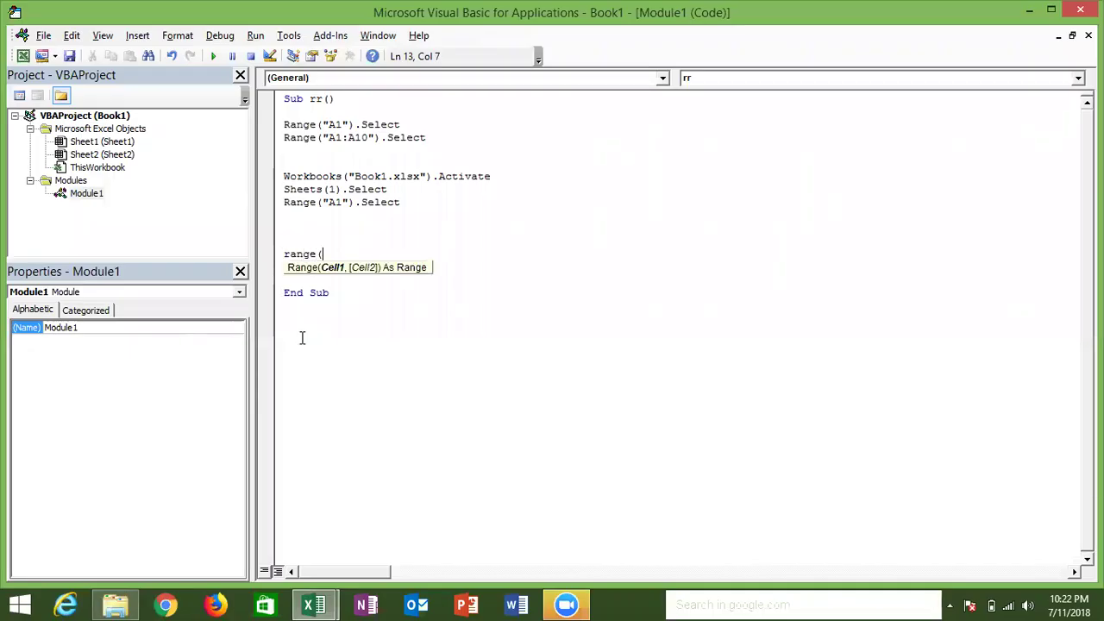
pyautogui.write('"A')
pyautogui.hotkey('alt', 'F11')
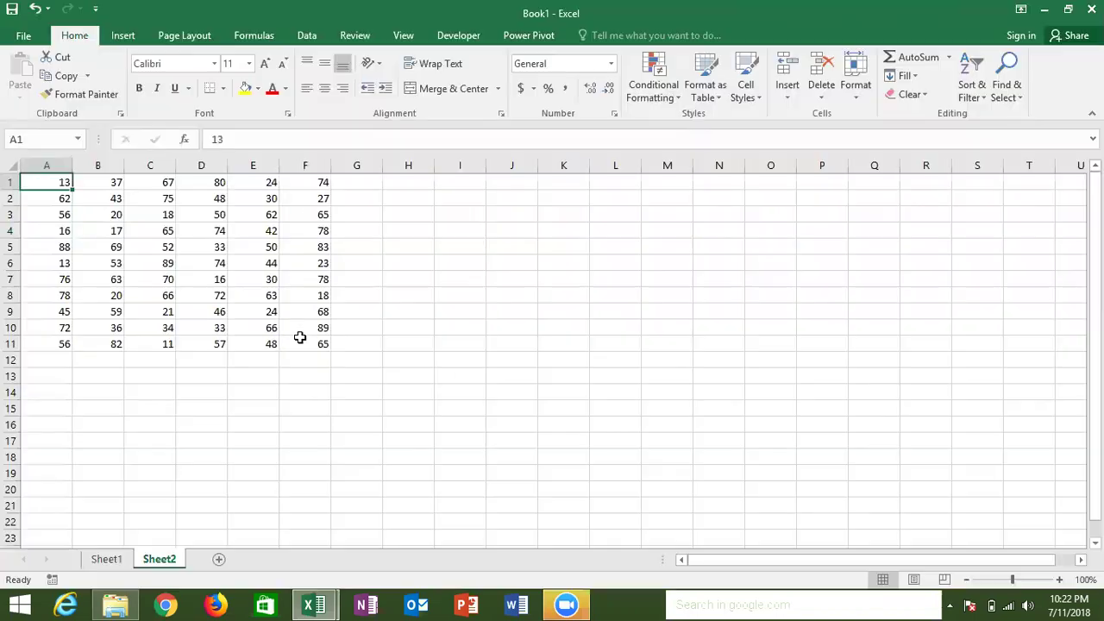
pyautogui.click(512, 296)
pyautogui.write('=')
pyautogui.click(61, 184)
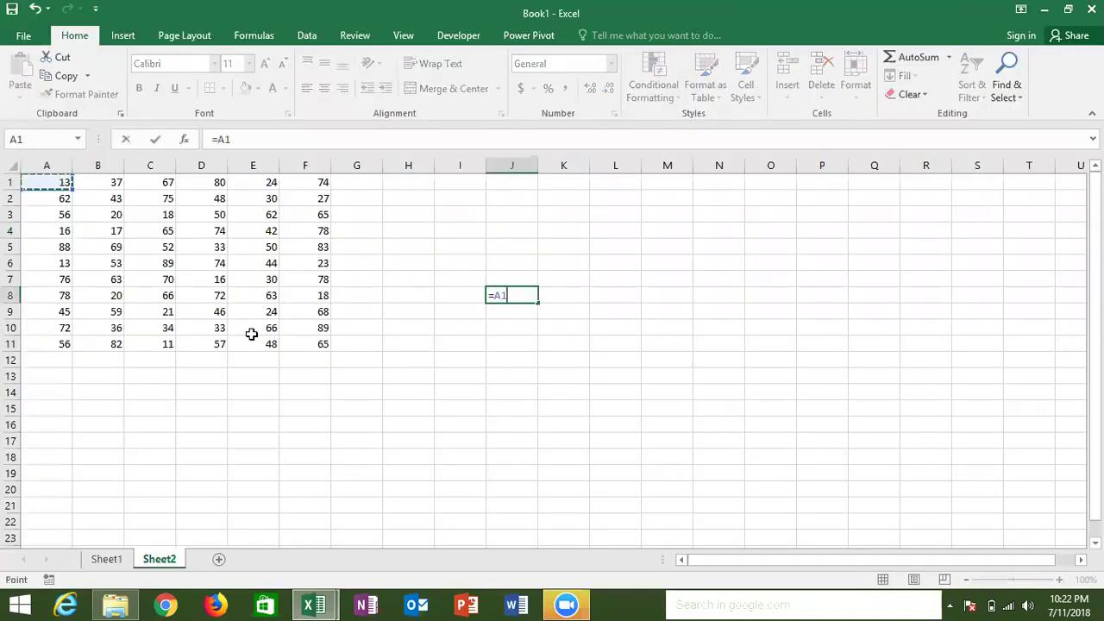
pyautogui.moveTo(251, 334); pyautogui.dragTo(302, 343)
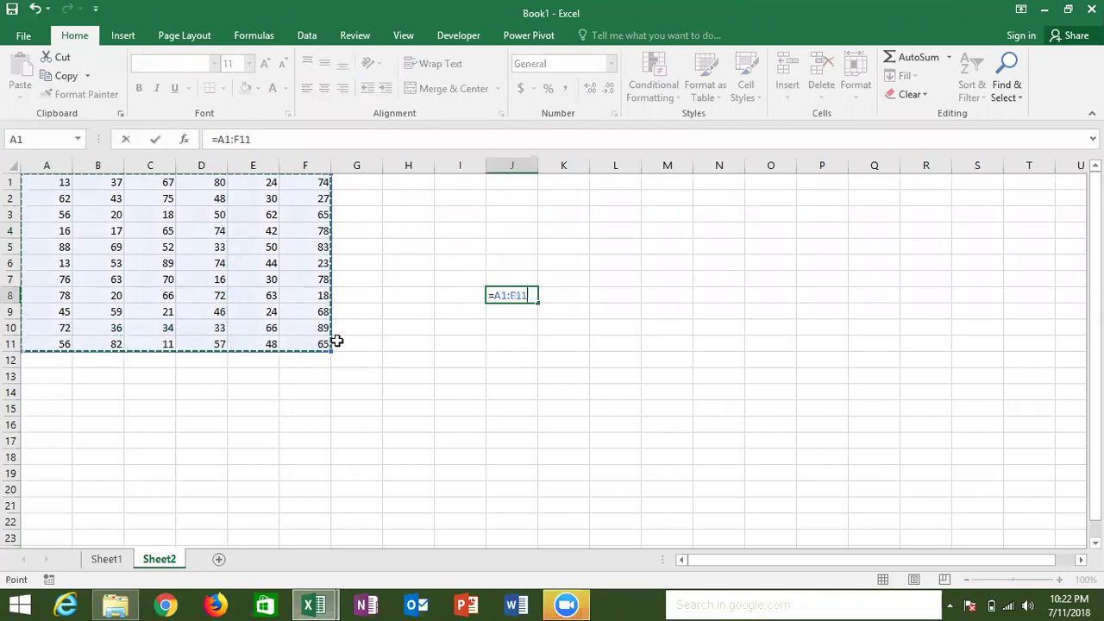
pyautogui.press('Escape')
# Finish Range("A1:F11").Select and open a blank line above Range("A1:A10").Select
pyautogui.press('alt')
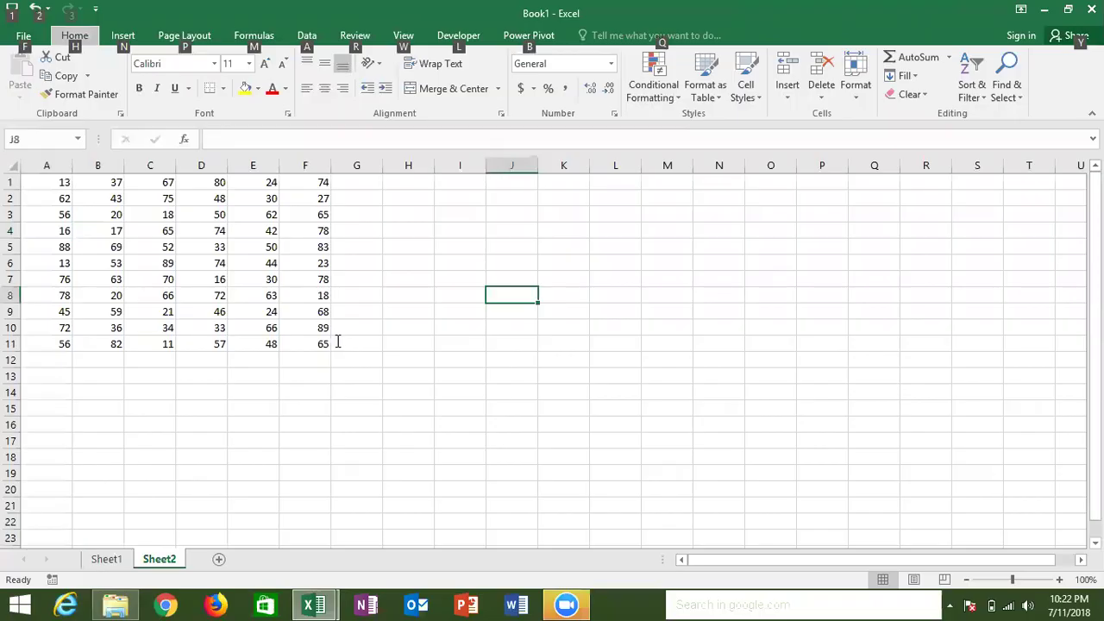
pyautogui.hotkey('alt', 'F11')
pyautogui.write('1:F11").se')
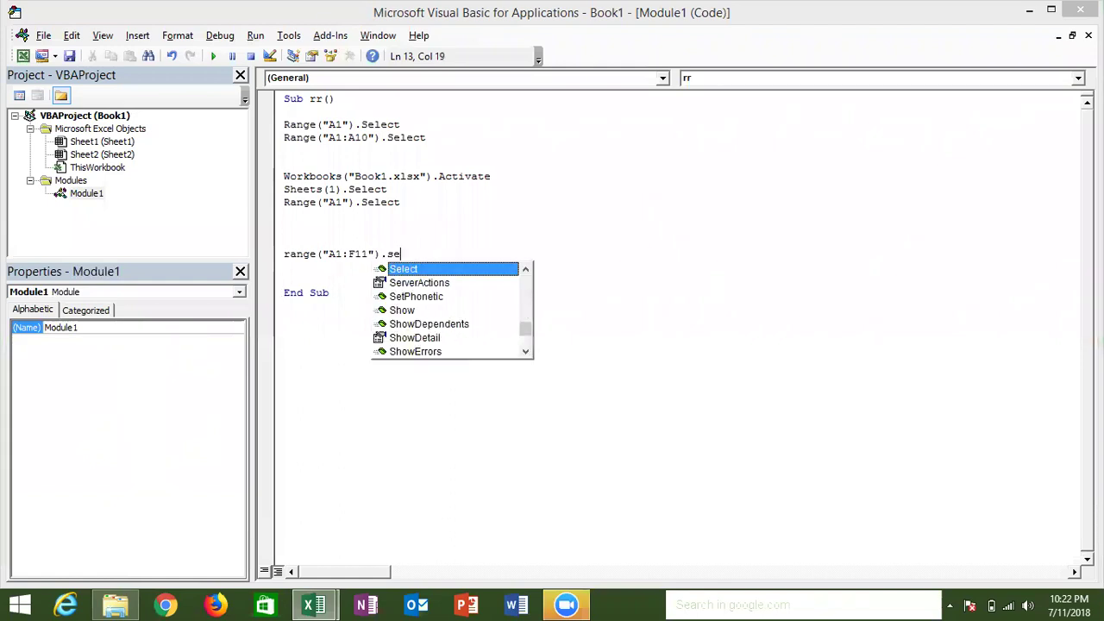
pyautogui.press('Tab')
pyautogui.press('Return')
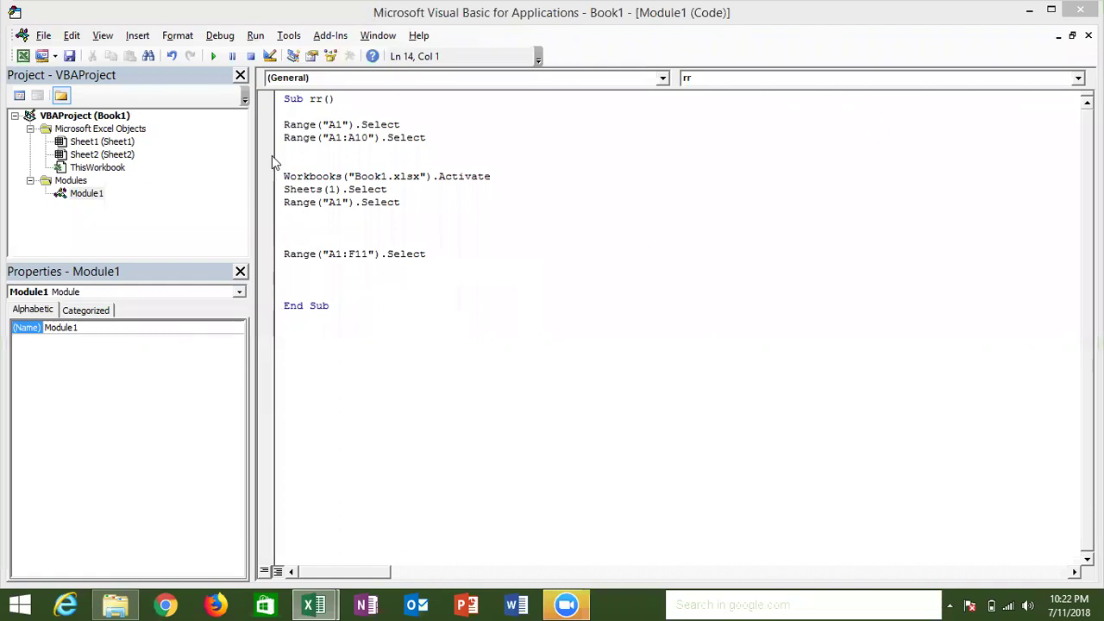
pyautogui.click(282, 139)
pyautogui.press('Return')
pyautogui.press('Up')
# Type the lines Cells(1, 1).Select, ActiveCell and Selection into the rr macro
pyautogui.write('cells(1,1')
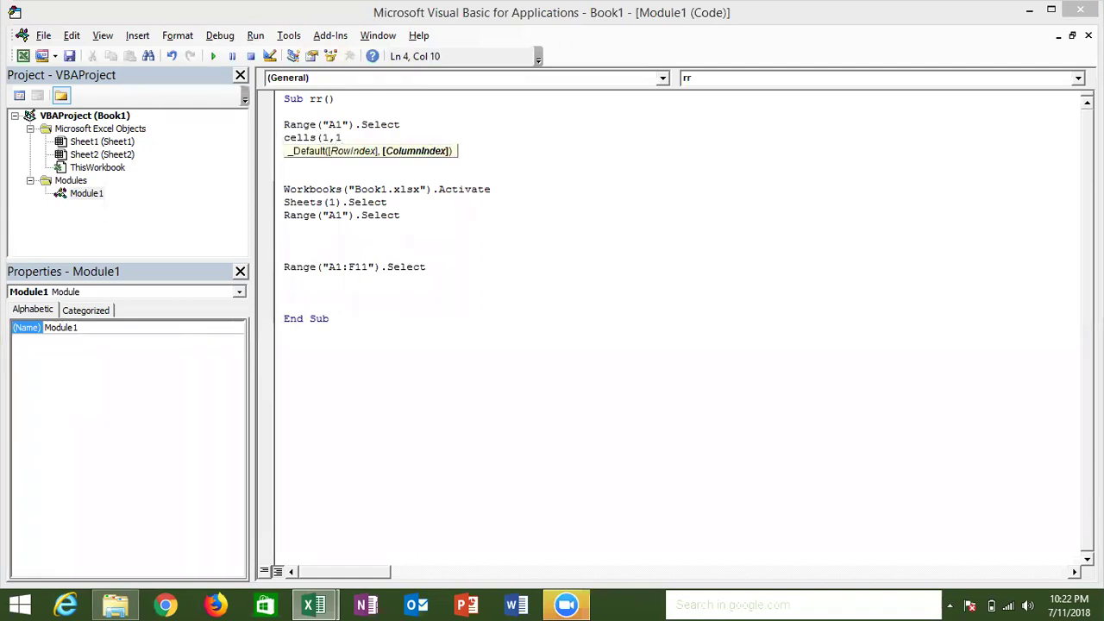
pyautogui.write(').')
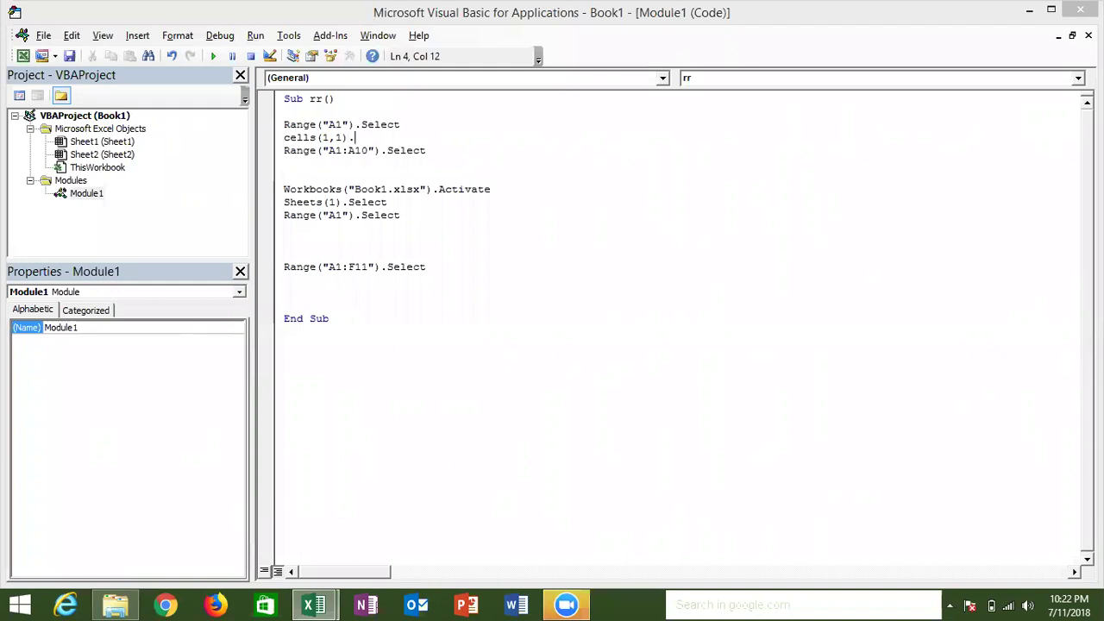
pyautogui.write('select')
pyautogui.press('Return')
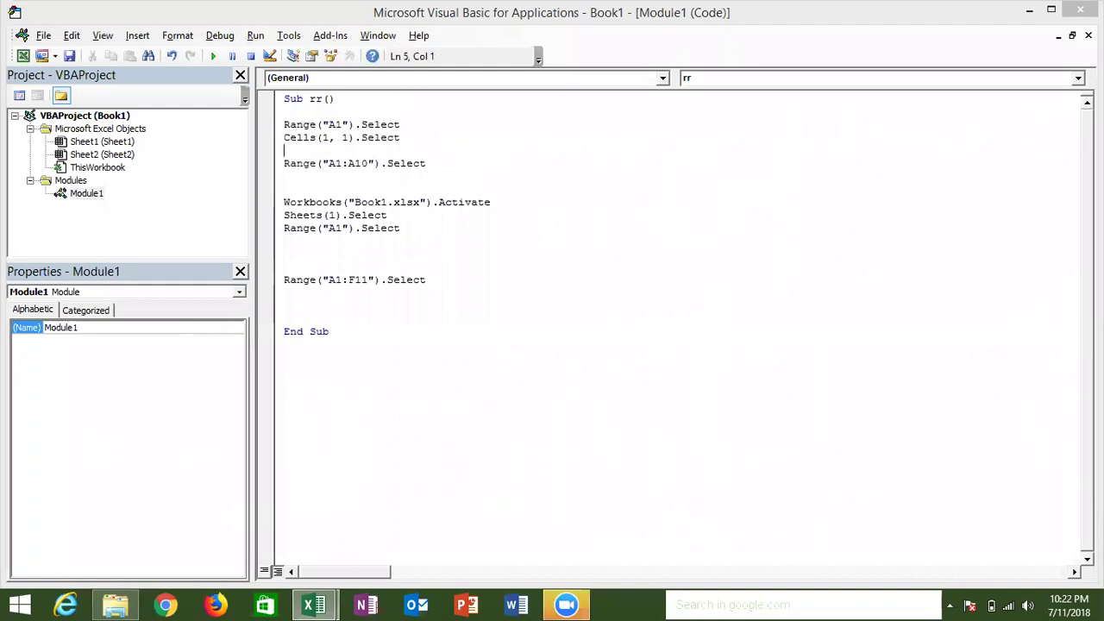
pyautogui.press('Return')
pyautogui.write('activec')
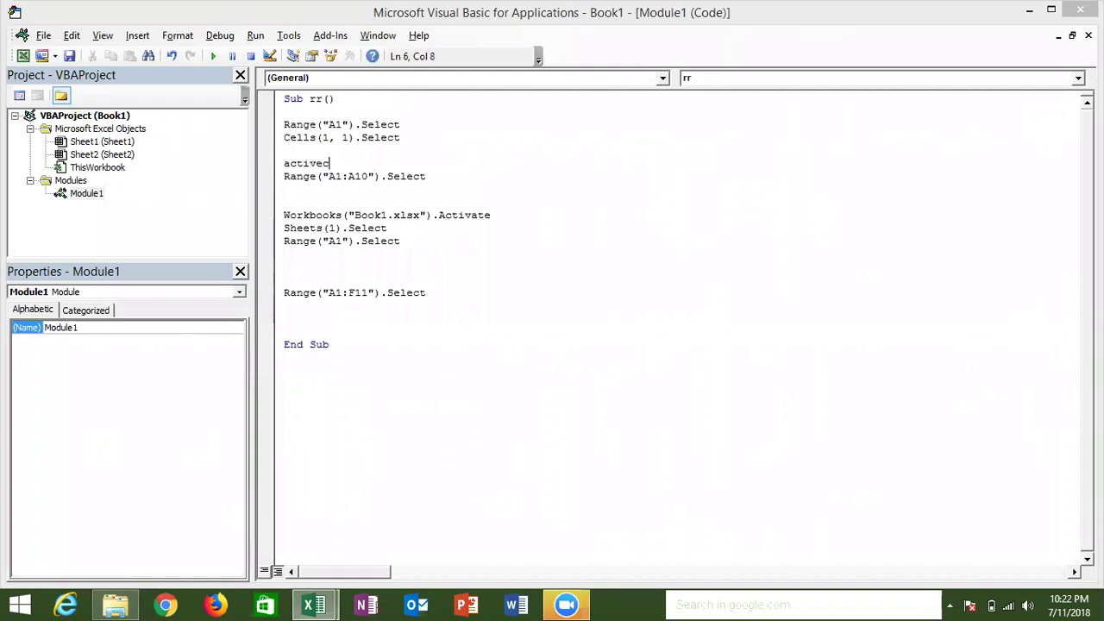
pyautogui.write('ell')
pyautogui.press('Return')
pyautogui.write('selection')
pyautogui.press('Return')
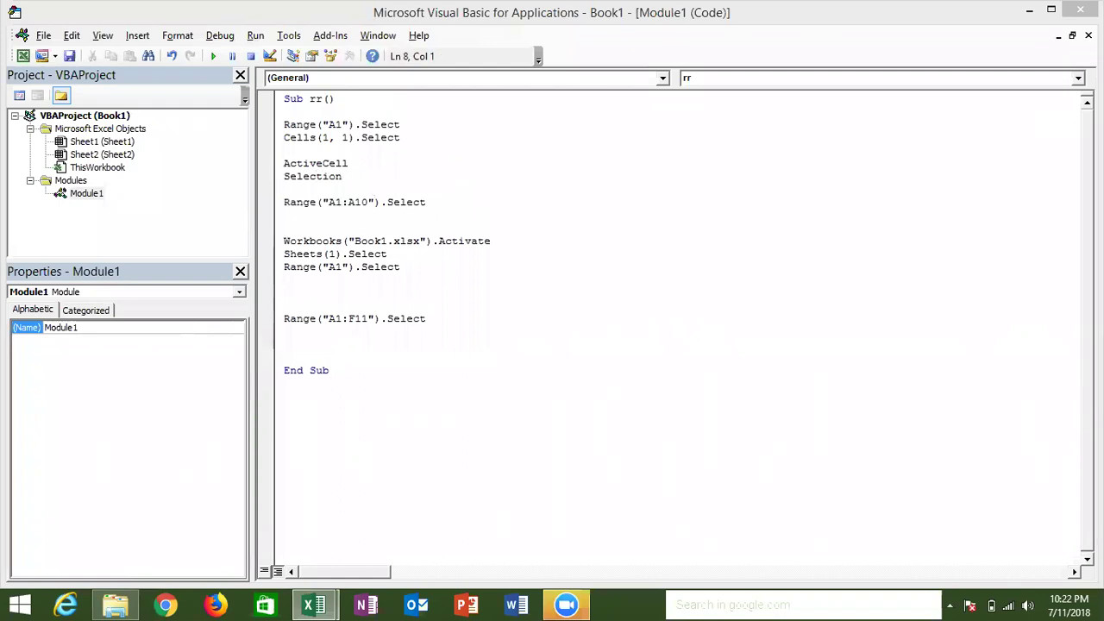
pyautogui.press('Up')
pyautogui.press('Up')
pyautogui.press('Up')
pyautogui.press('Up')
# On Sheet2, select the block D2:G10, then make D7 the single active cell
pyautogui.hotkey('alt', 'F11')
pyautogui.click(367, 220)
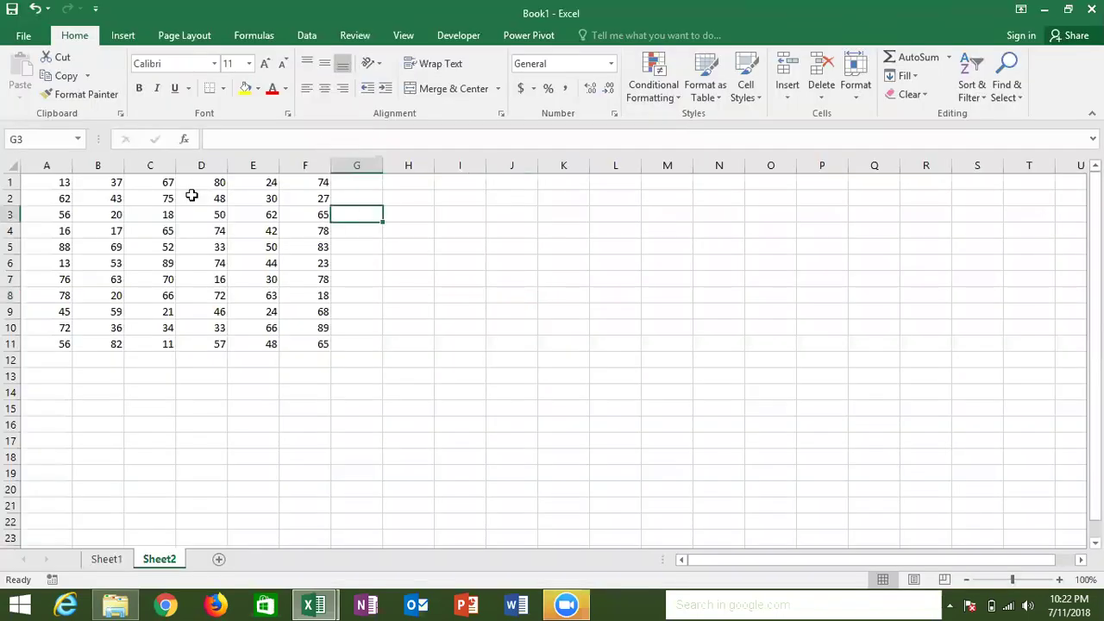
pyautogui.moveTo(192, 196); pyautogui.dragTo(332, 322)
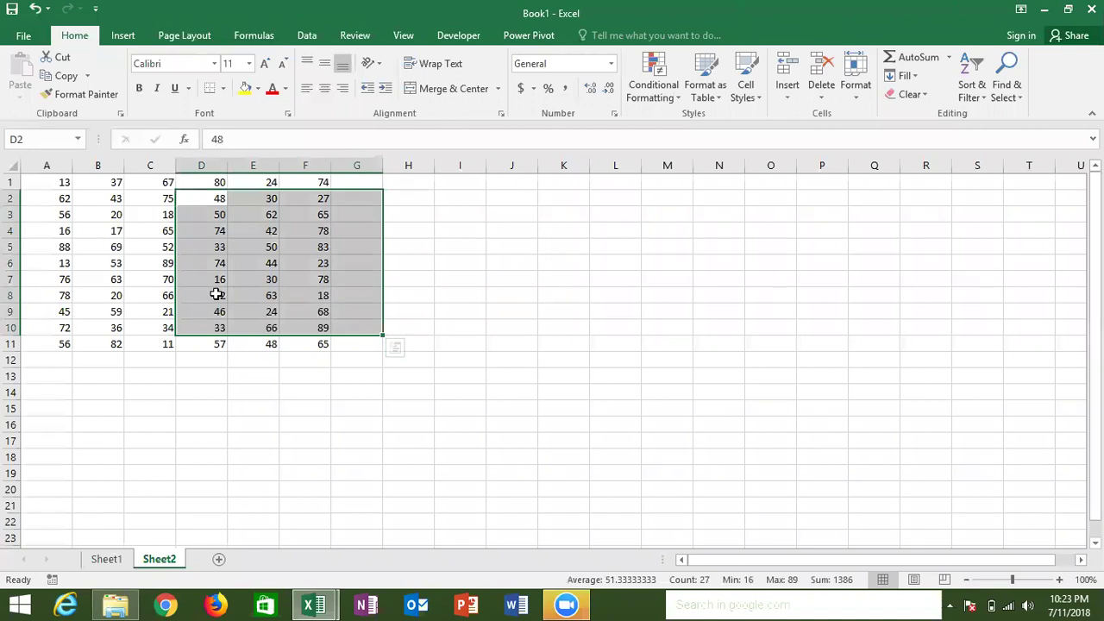
pyautogui.click(219, 282)
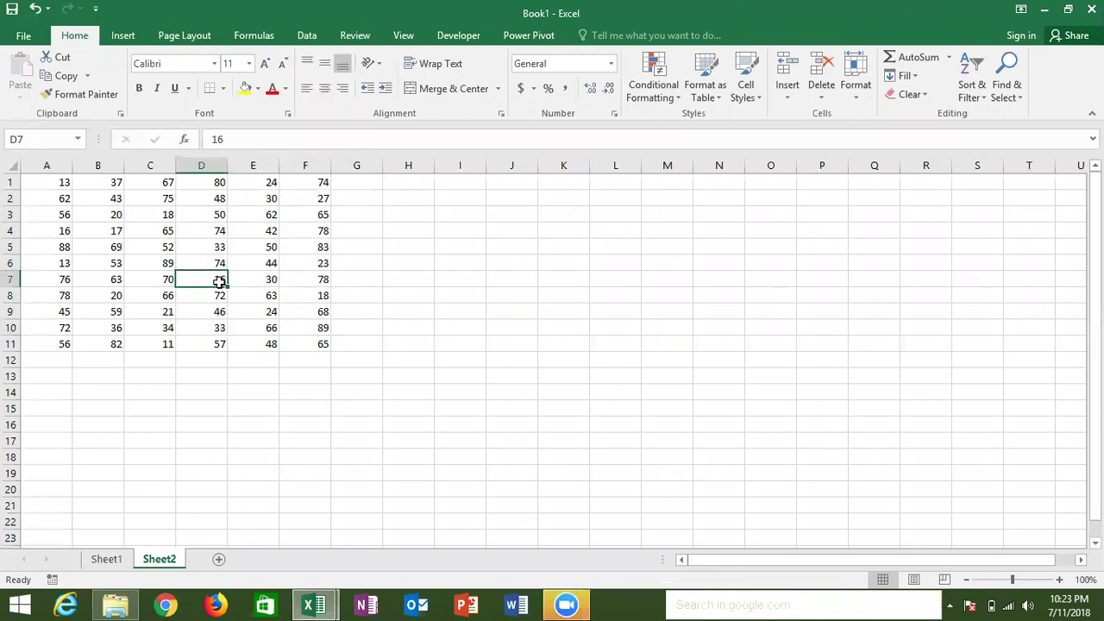
pyautogui.hotkey('alt', 'F11')
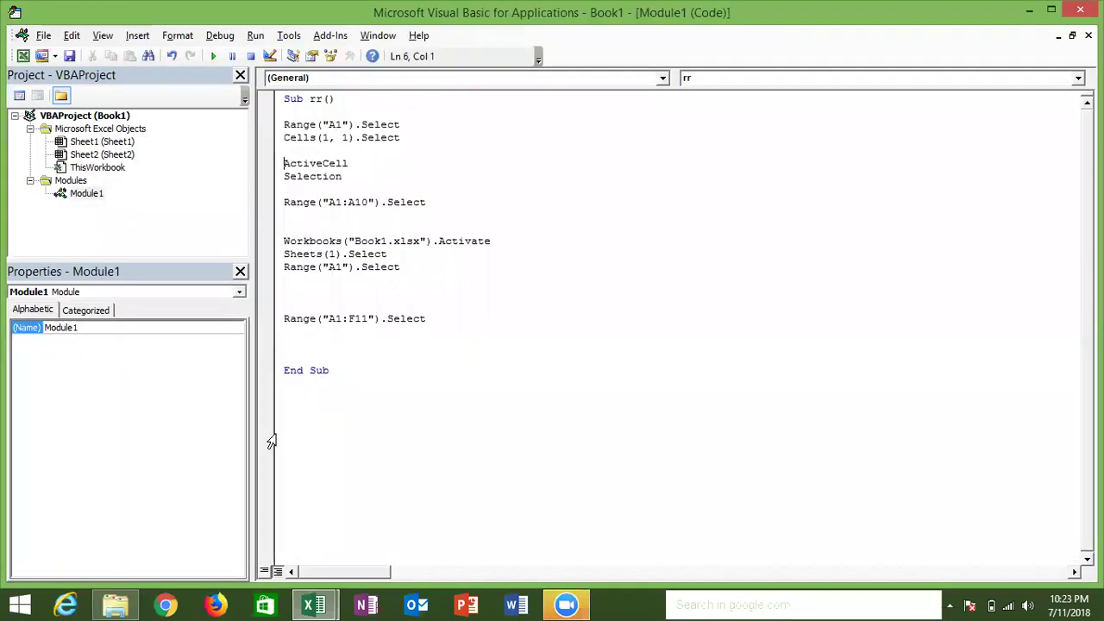
# Write Range("a1","F11").Select on the line below Range("A1:F11").Select
pyautogui.click(325, 332)
pyautogui.click(298, 319)
pyautogui.press('Home')
pyautogui.press('Down')
pyautogui.write('range')
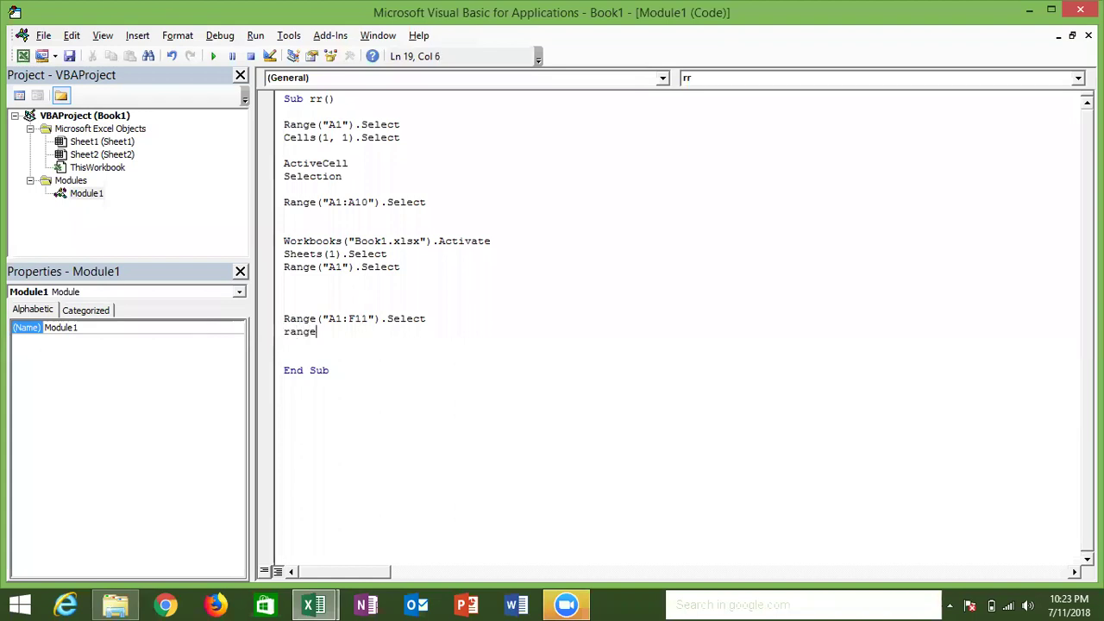
pyautogui.write('("F1')
pyautogui.press('BackSpace')
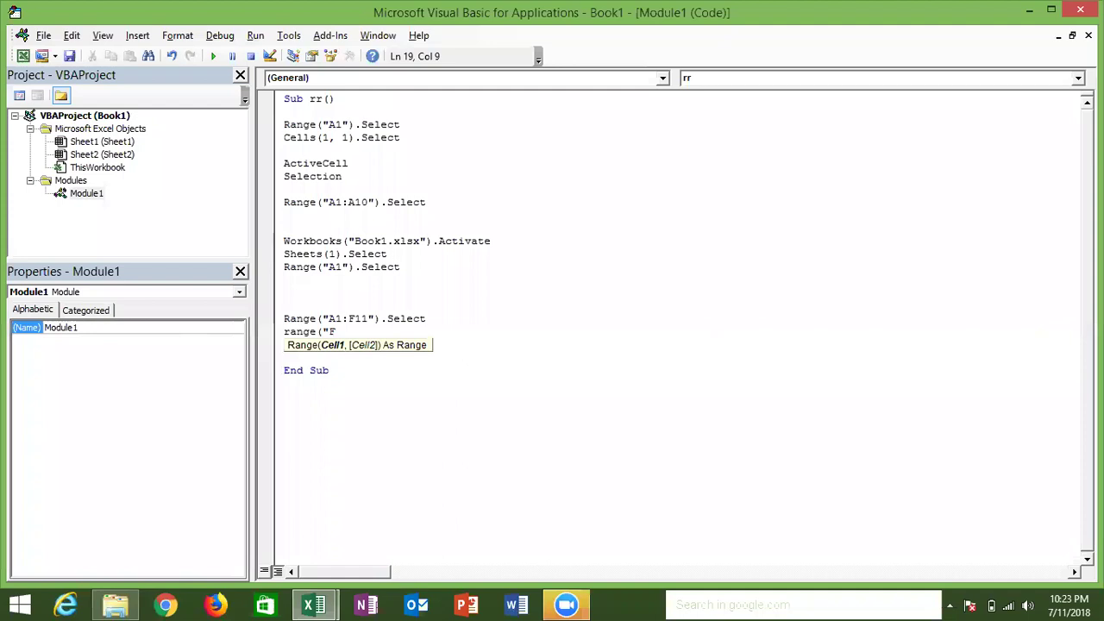
pyautogui.press('BackSpace')
pyautogui.write('a1","F')
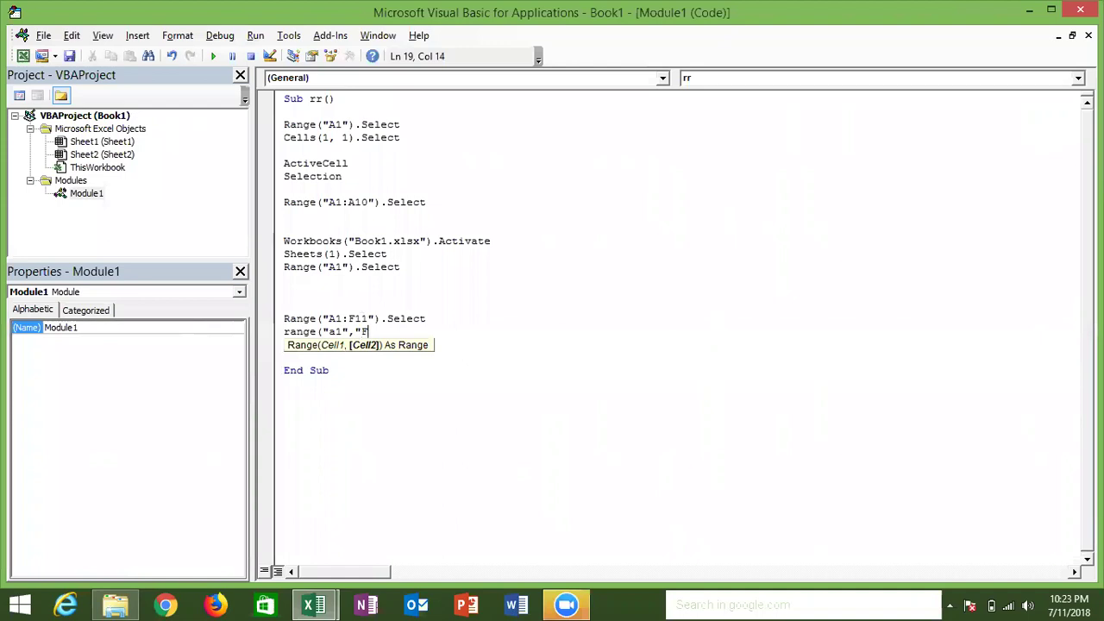
pyautogui.write('11')
pyautogui.write('")')
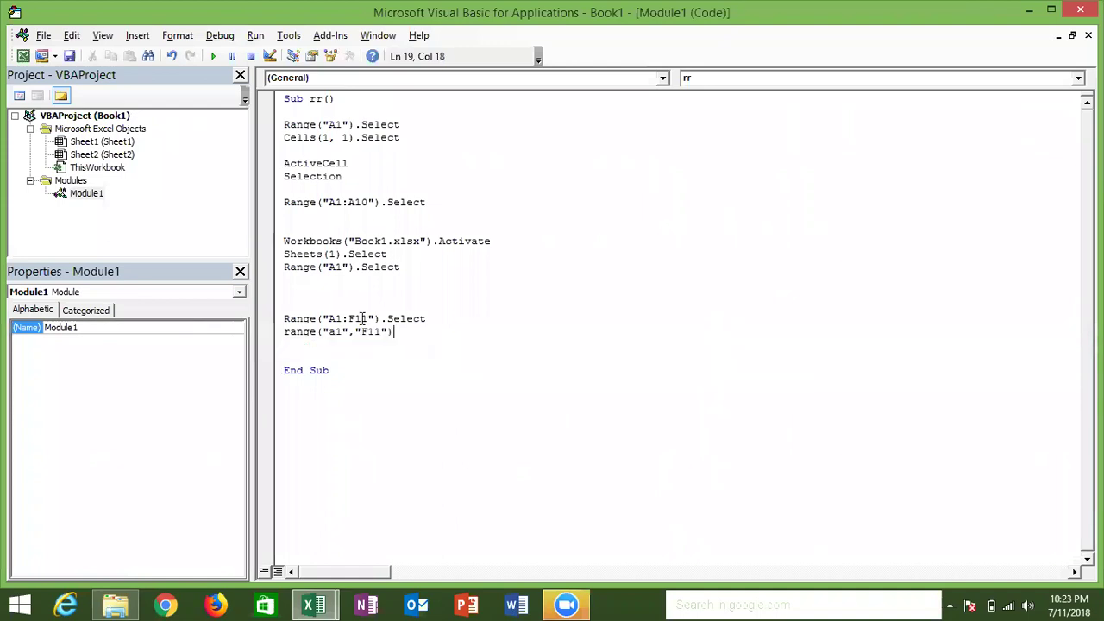
pyautogui.write('.Select')
pyautogui.click(365, 353)
pyautogui.doubleClick(338, 333)
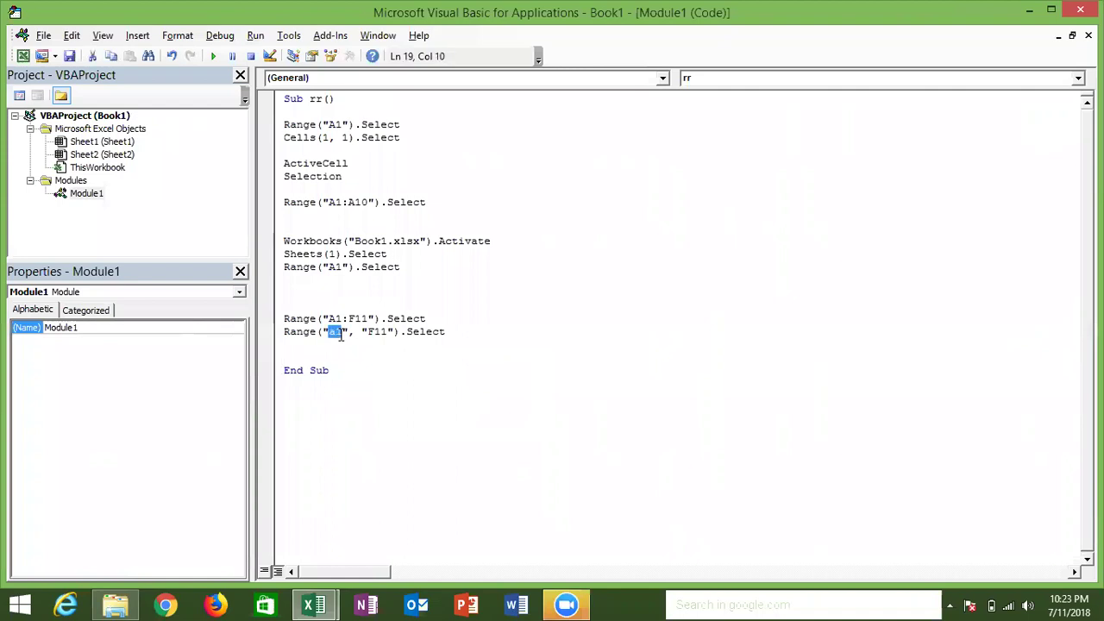
pyautogui.doubleClick(378, 334)
# On Sheet2, select A1 through F11 to preview what the new line selects
pyautogui.click(213, 276)
pyautogui.hotkey('alt', 'Tab')
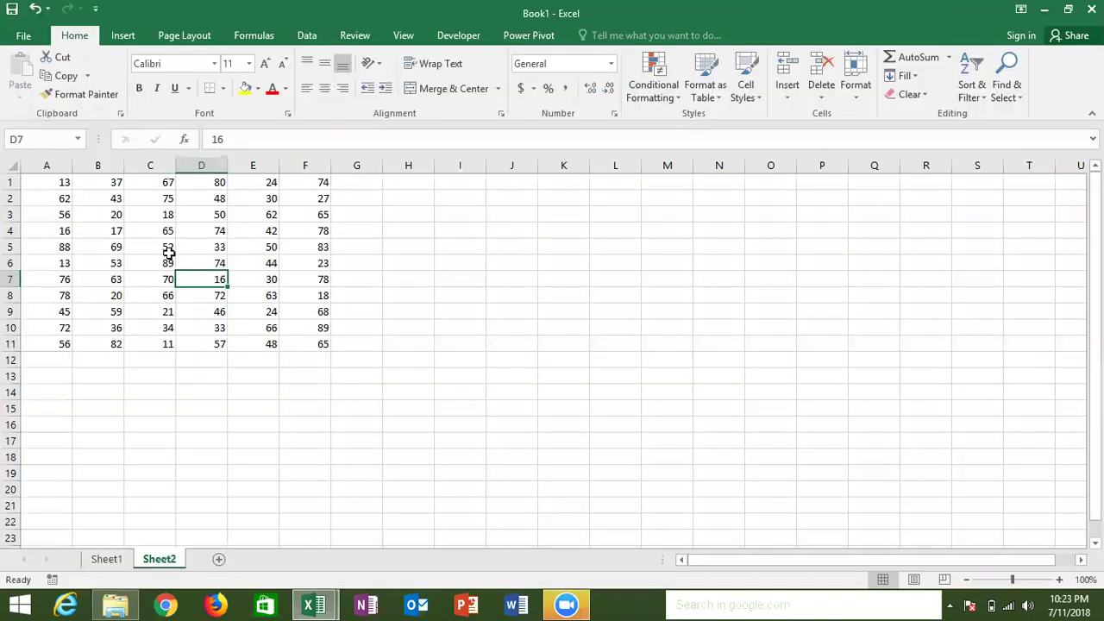
pyautogui.click(54, 181)
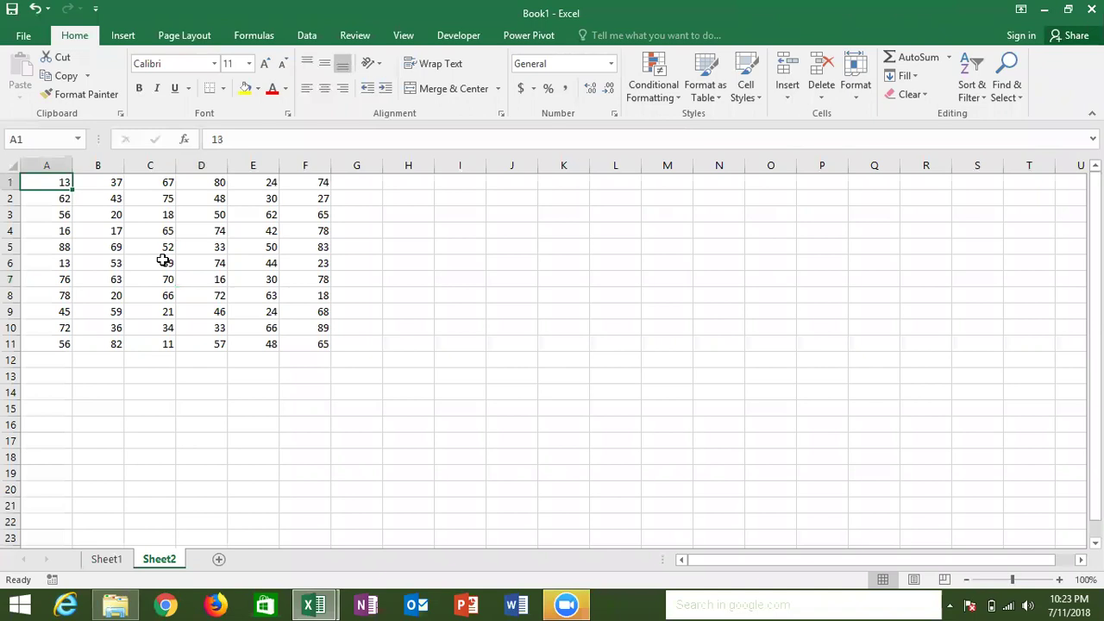
pyautogui.keyDown('shift'); pyautogui.click(305, 344); pyautogui.keyUp('shift')
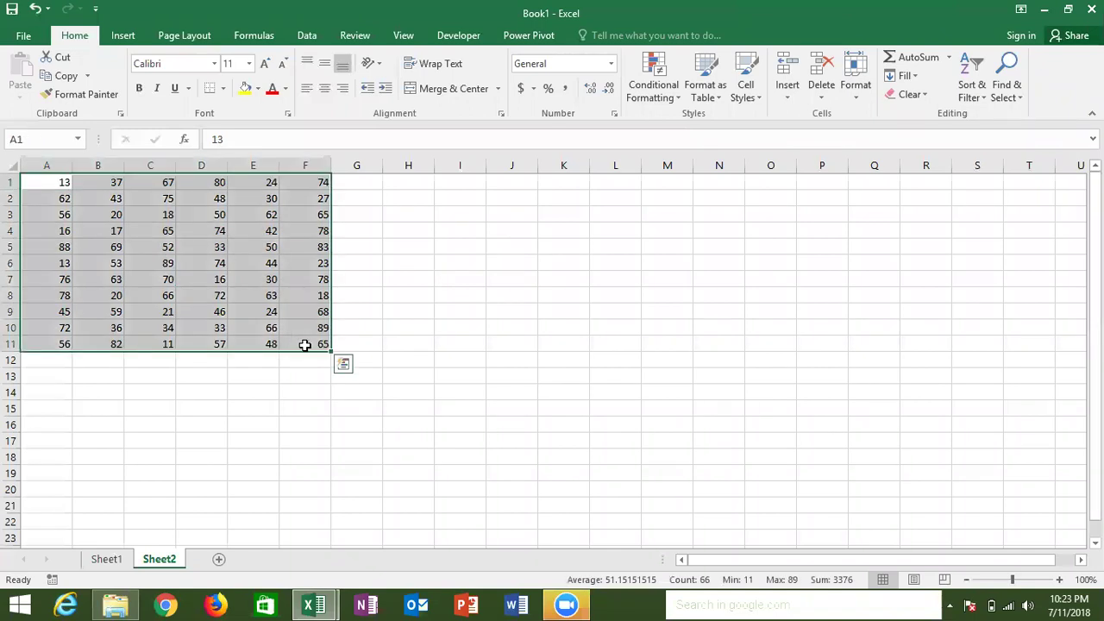
pyautogui.click(62, 187)
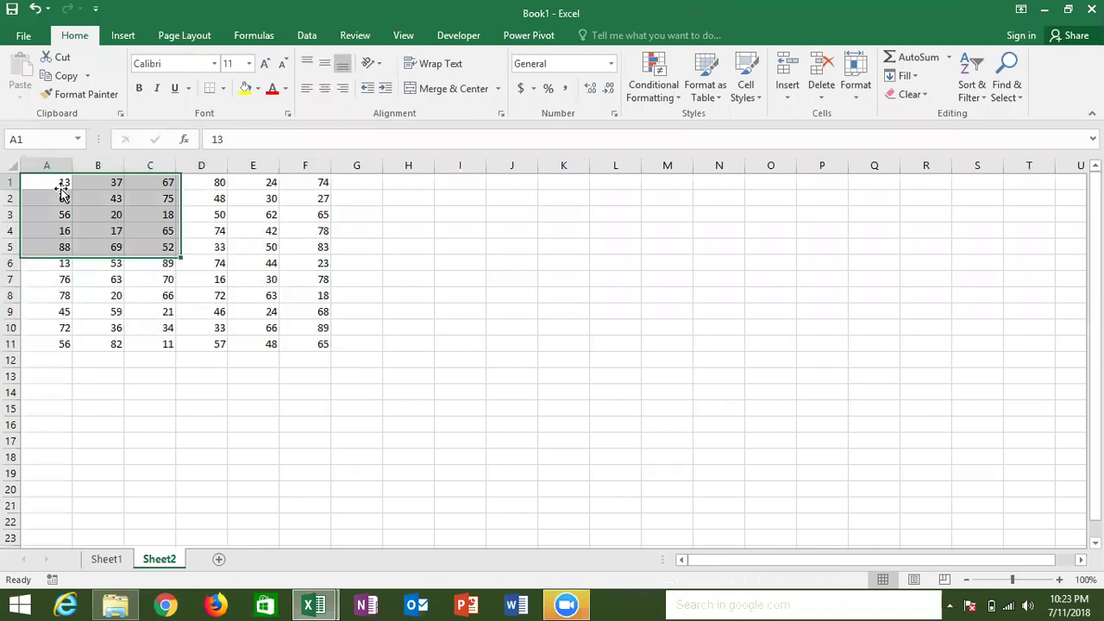
pyautogui.keyDown('shift'); pyautogui.click(306, 343); pyautogui.keyUp('shift')
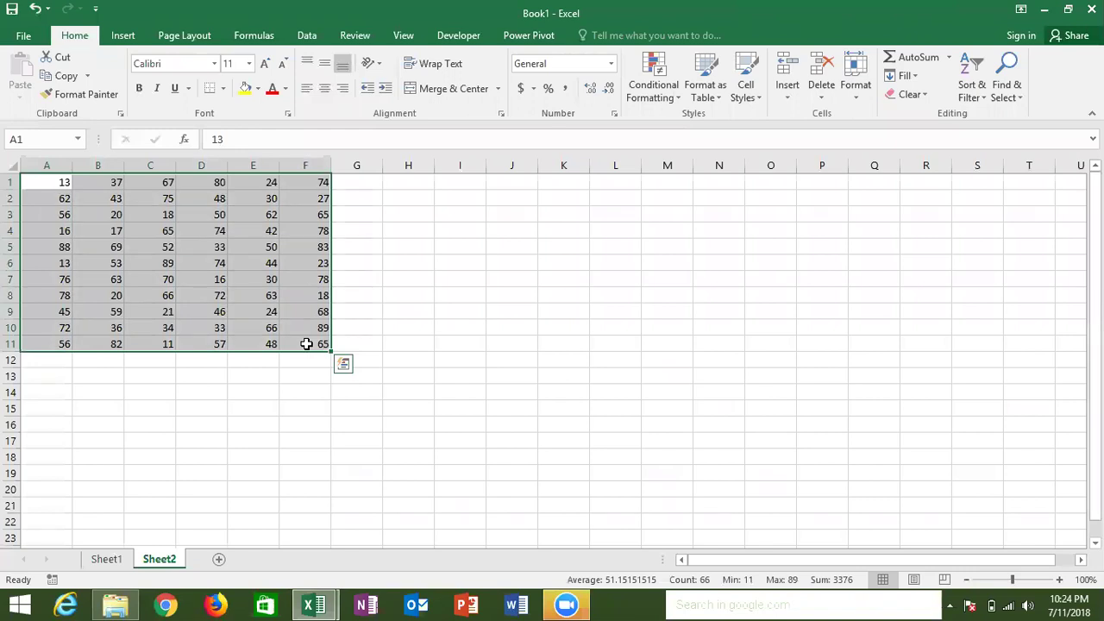
pyautogui.click(306, 343)
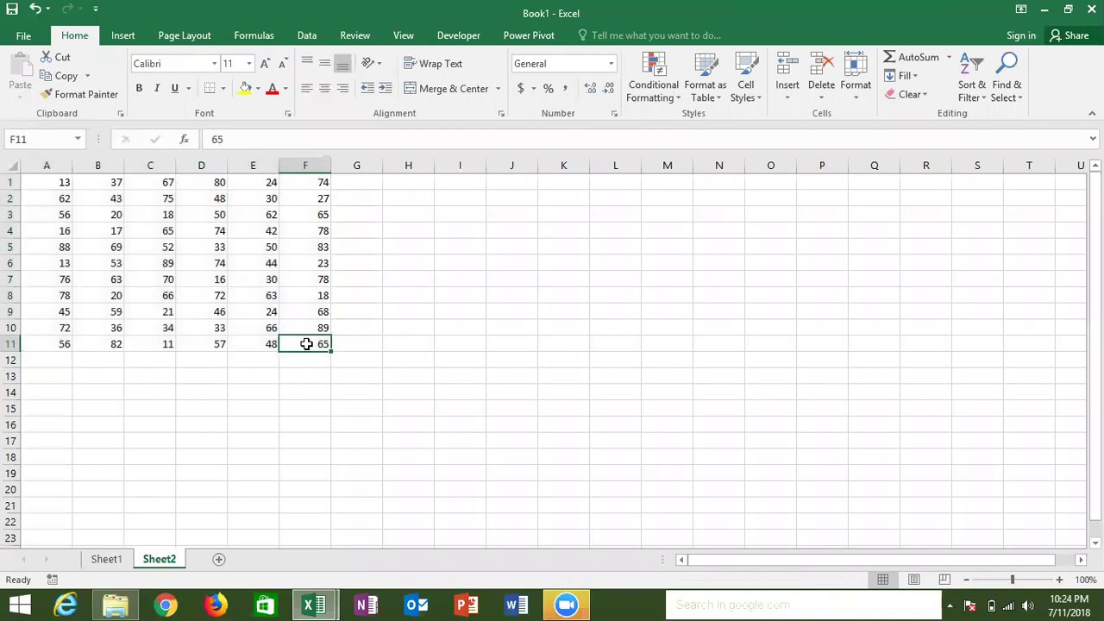
pyautogui.hotkey('alt', 'F11')
pyautogui.click(308, 345)
# Add a blank line above End Sub and test Ctrl+A from B4 on Sheet2
pyautogui.press('Return')
pyautogui.press('Return')
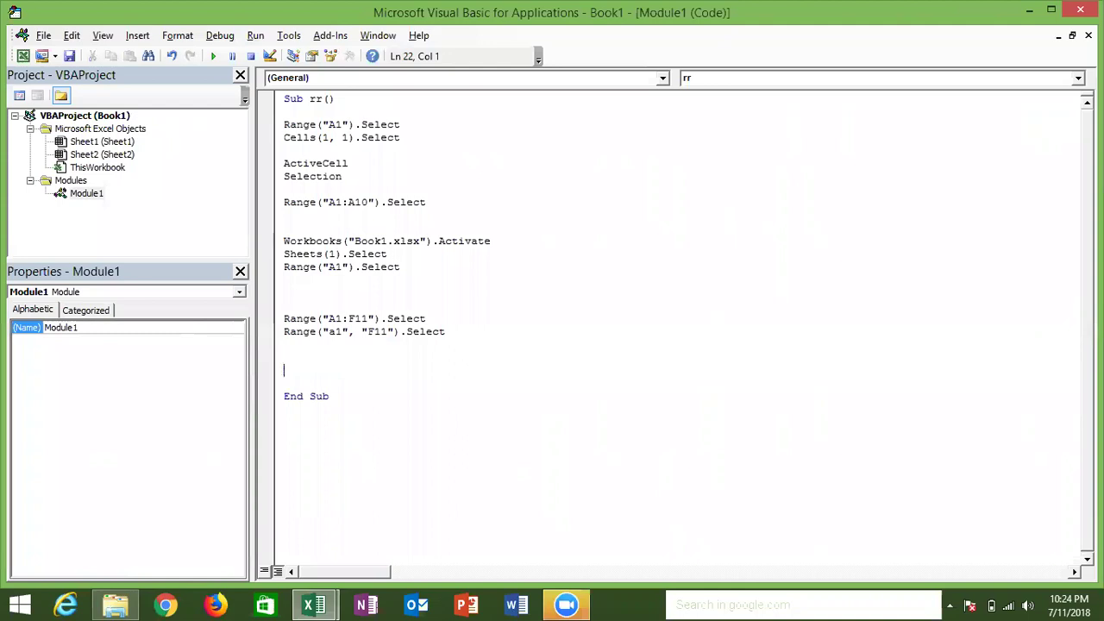
pyautogui.hotkey('alt', 'F11')
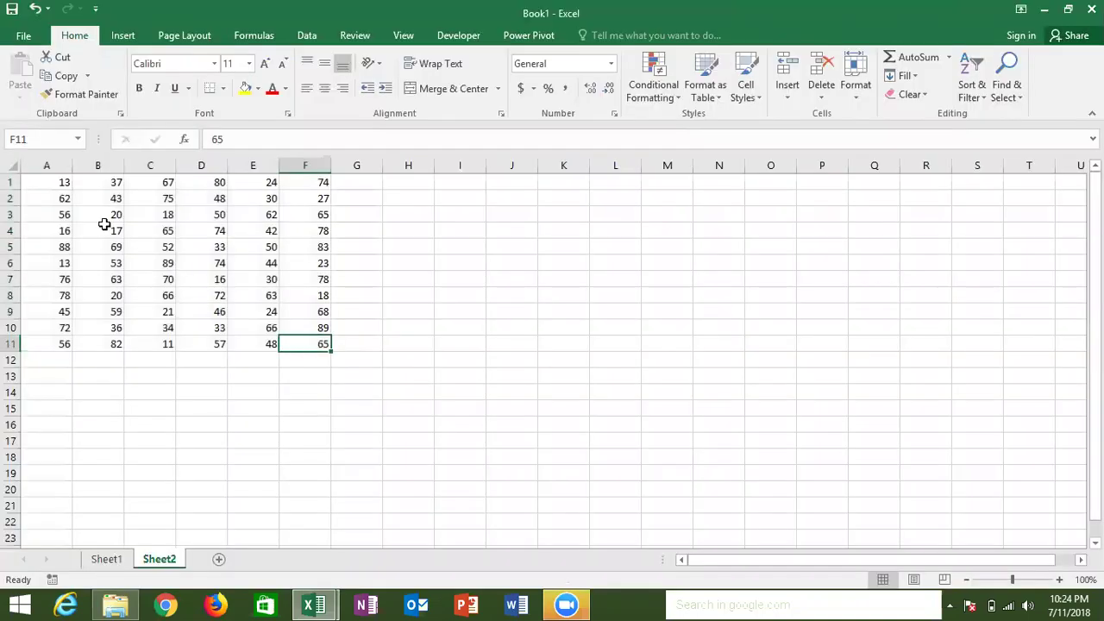
pyautogui.click(104, 225)
pyautogui.hotkey('ctrl', 'a')
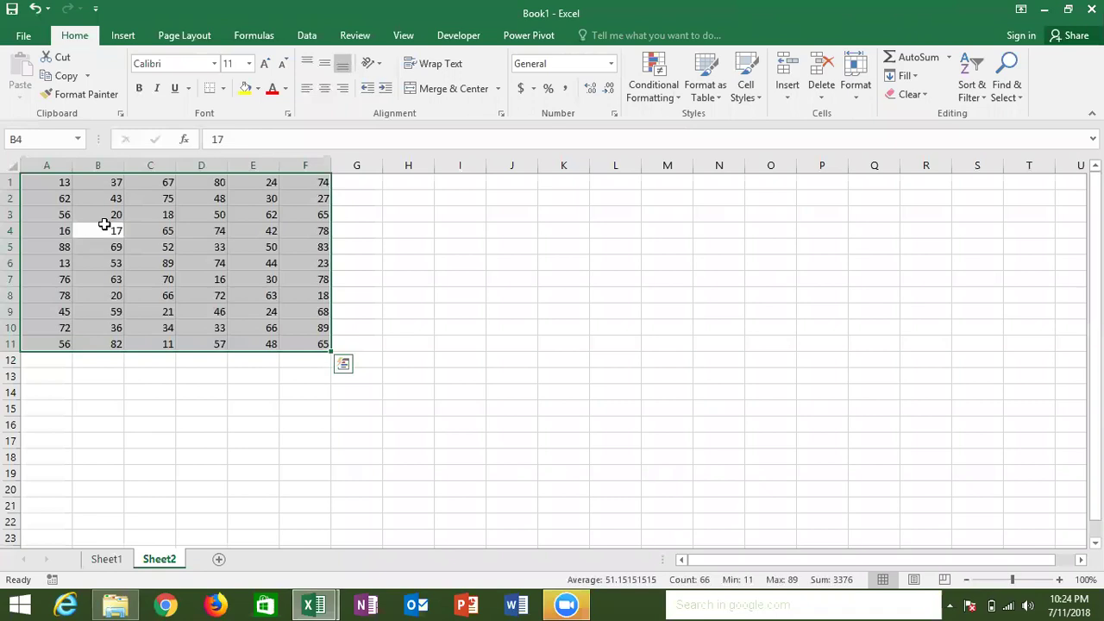
pyautogui.hotkey('alt', 'F11')
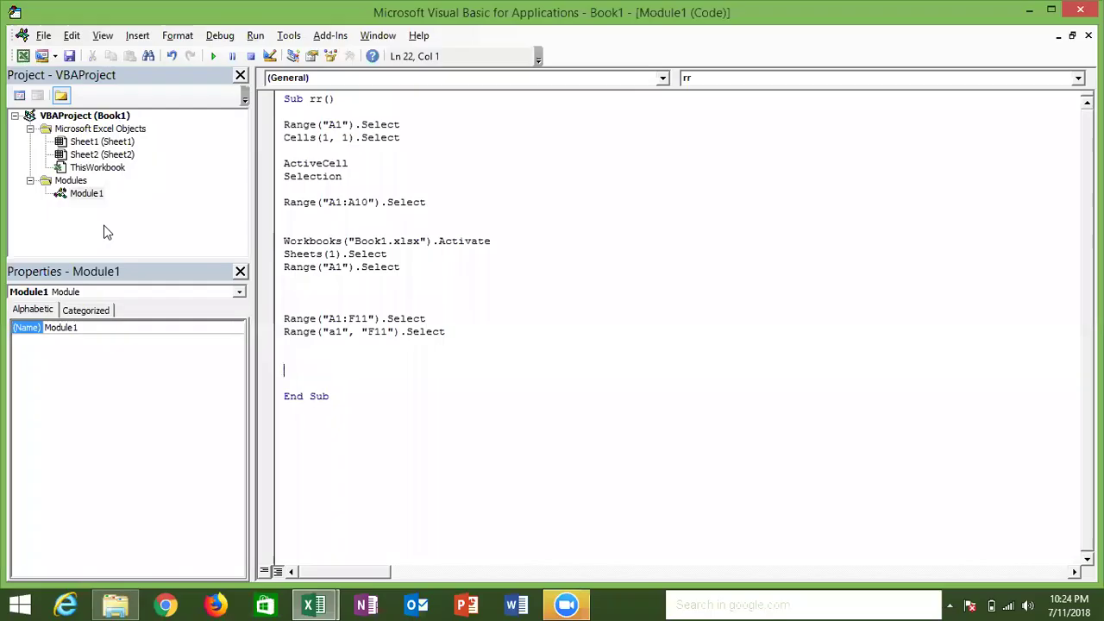
# Write Range("A1").CurrentRegion.Select in rr using IntelliSense completions
pyautogui.write('range(')
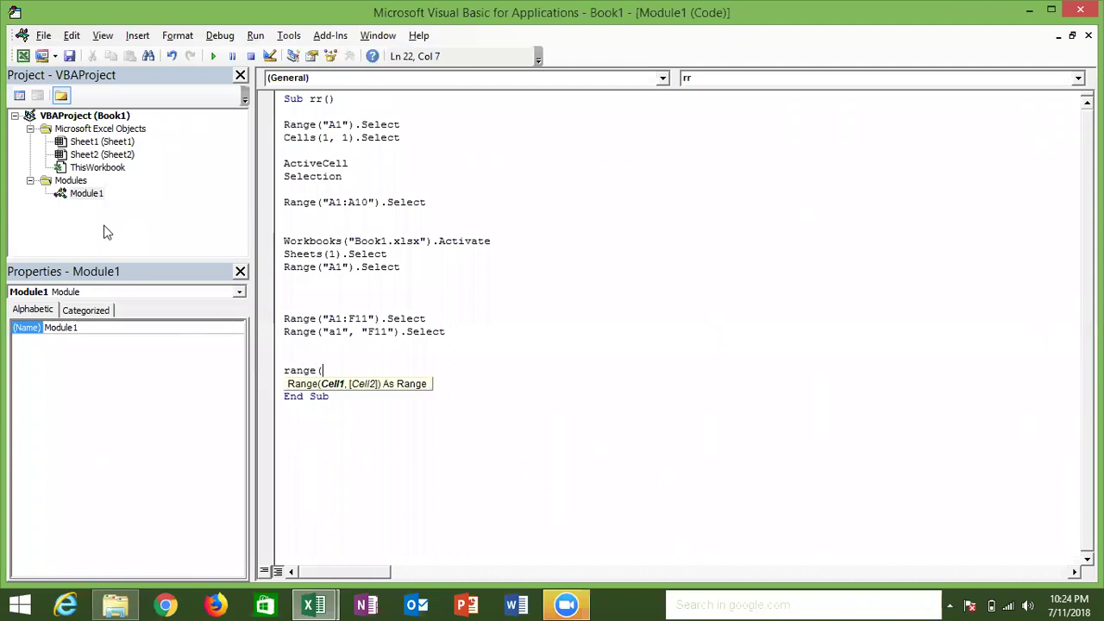
pyautogui.write('"A1')
pyautogui.write('")')
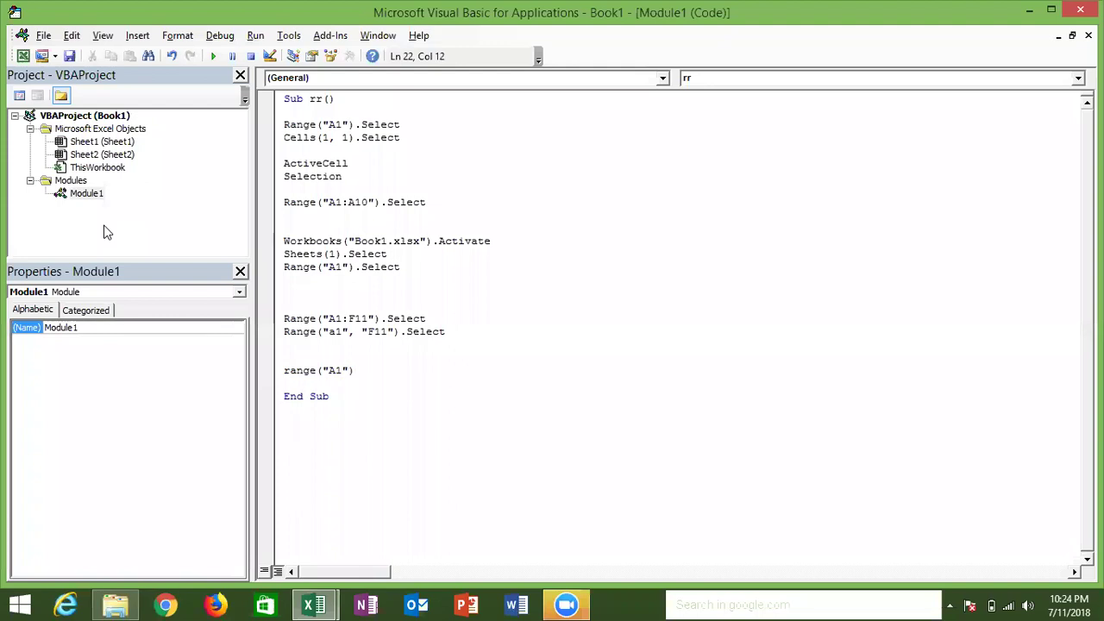
pyautogui.write('.se')
pyautogui.press('Tab')
pyautogui.press('BackSpace')
pyautogui.press('BackSpace')
pyautogui.press('BackSpace')
pyautogui.press('BackSpace')
pyautogui.press('BackSpace')
pyautogui.press('BackSpace')
pyautogui.write('.cur')
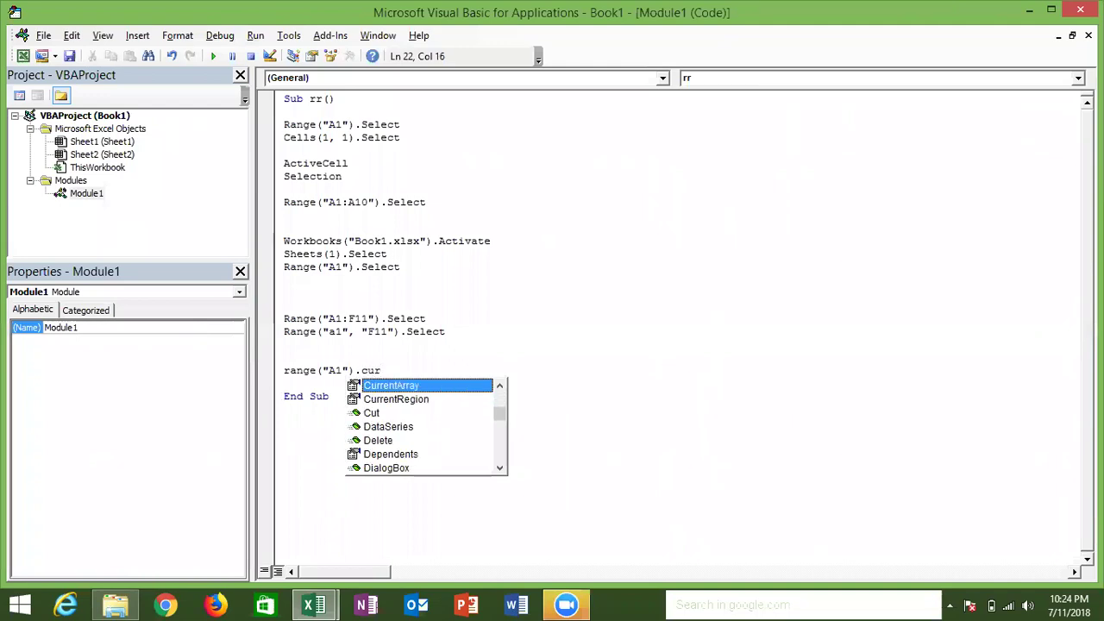
pyautogui.press('Down')
pyautogui.press('Tab')
pyautogui.write('.s')
pyautogui.press('Tab')
pyautogui.press('Return')
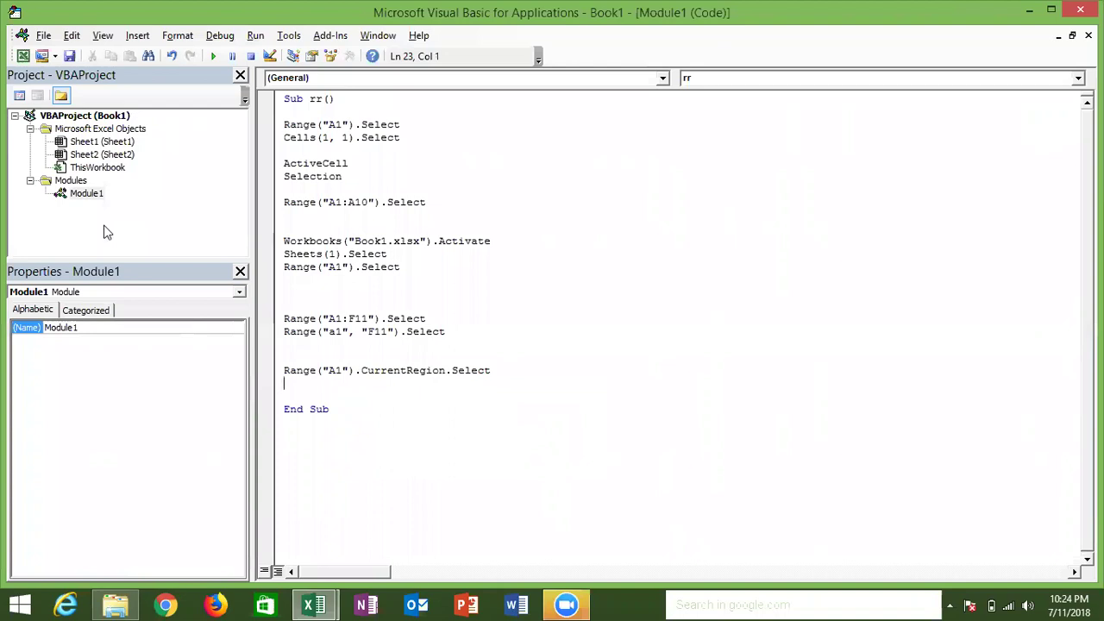
# Type 'a' into G4 and H5 on Sheet2, then select the current region from B2
pyautogui.hotkey('alt', 'Tab')
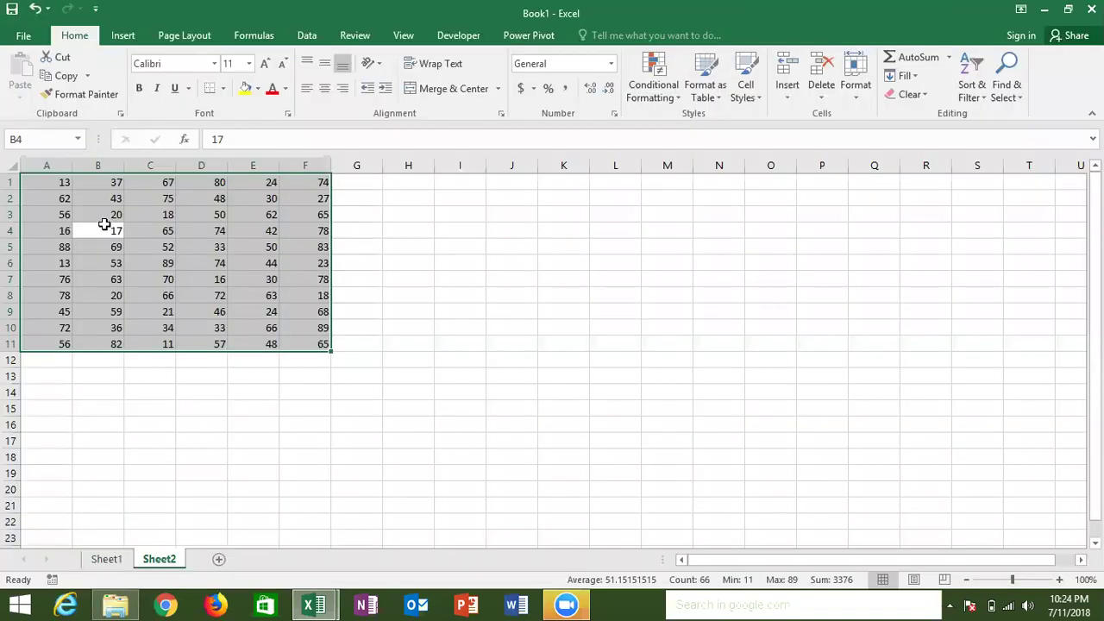
pyautogui.click(145, 214)
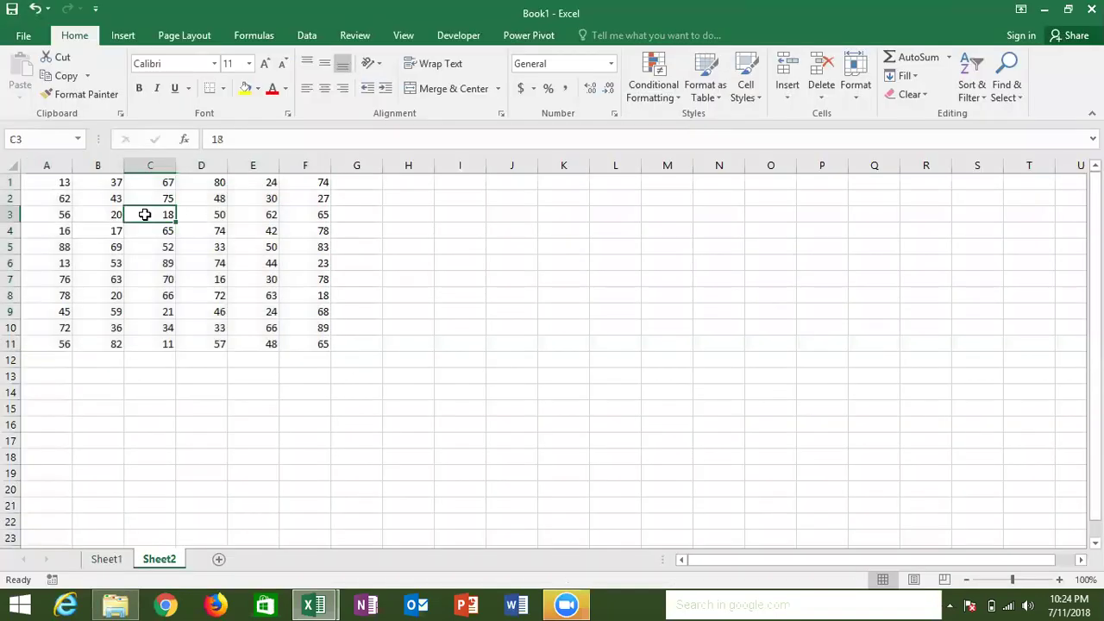
pyautogui.hotkey('alt', 'Tab')
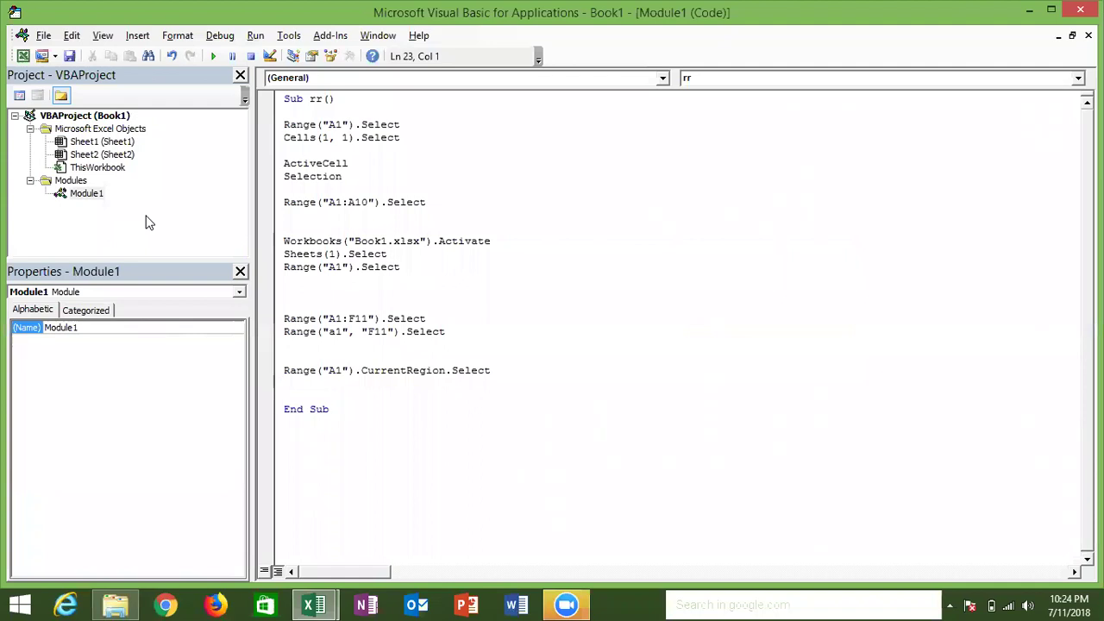
pyautogui.hotkey('alt', 'Tab')
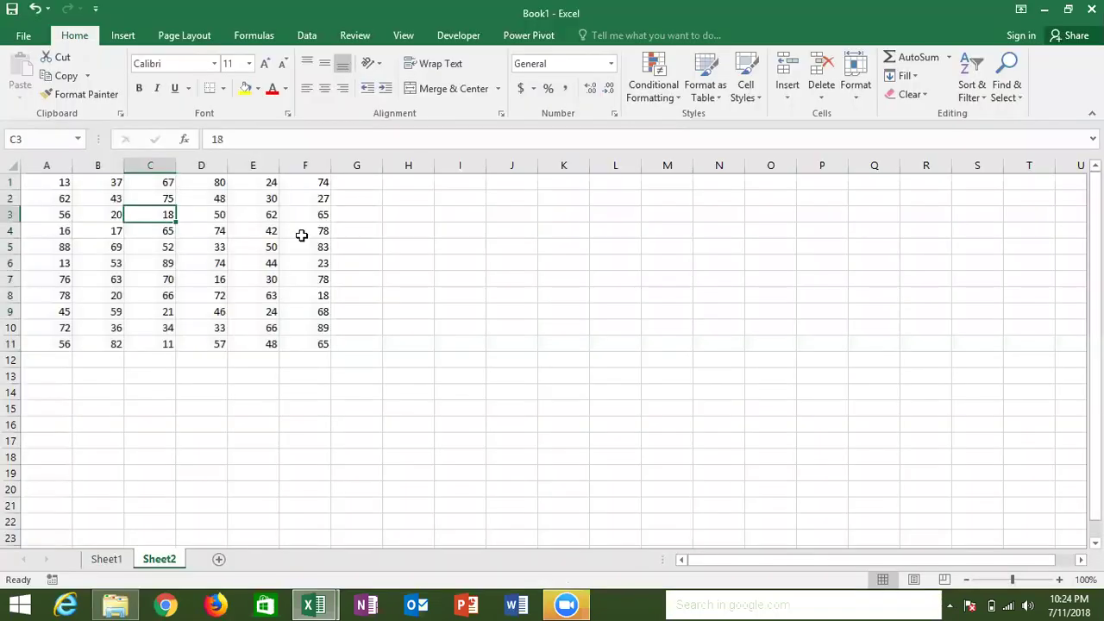
pyautogui.click(354, 231)
pyautogui.write('a')
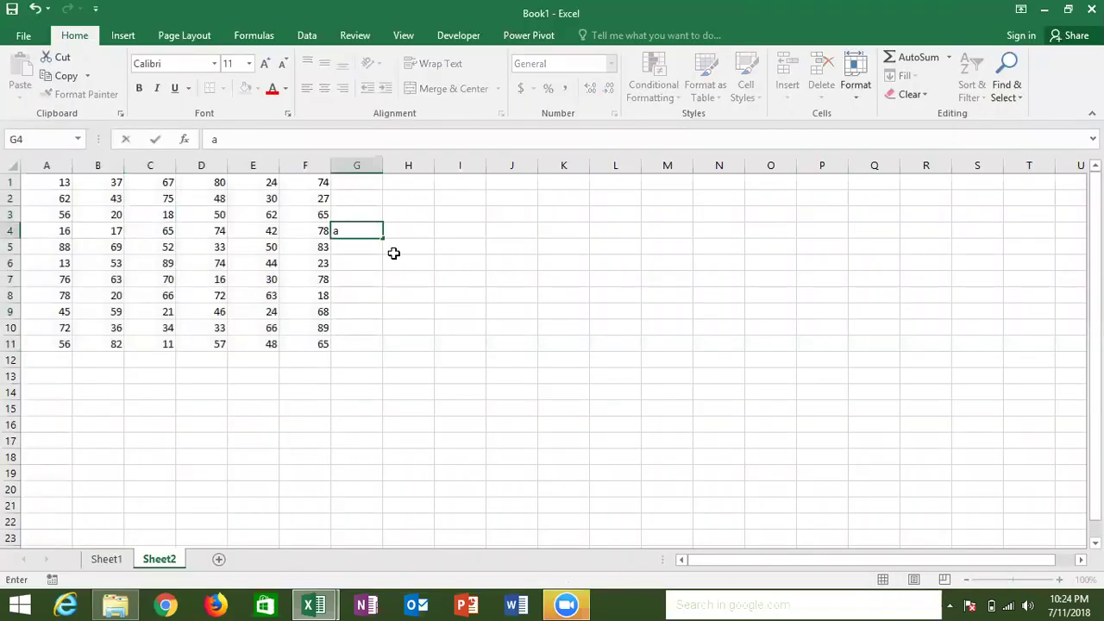
pyautogui.click(393, 253)
pyautogui.write('a')
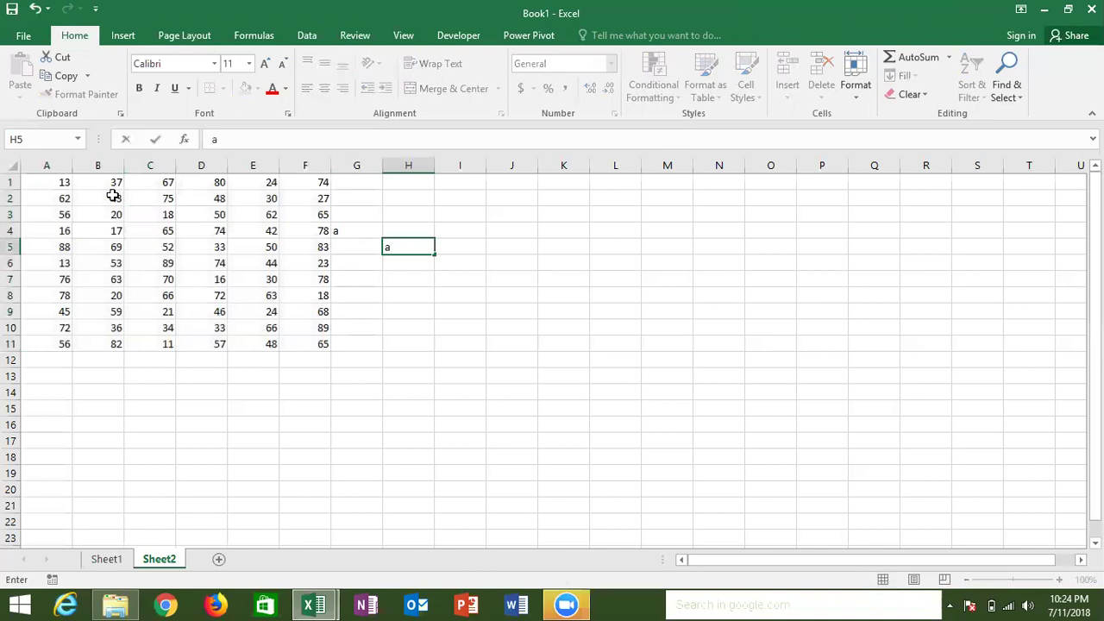
pyautogui.click(113, 196)
pyautogui.hotkey('ctrl', 'a')
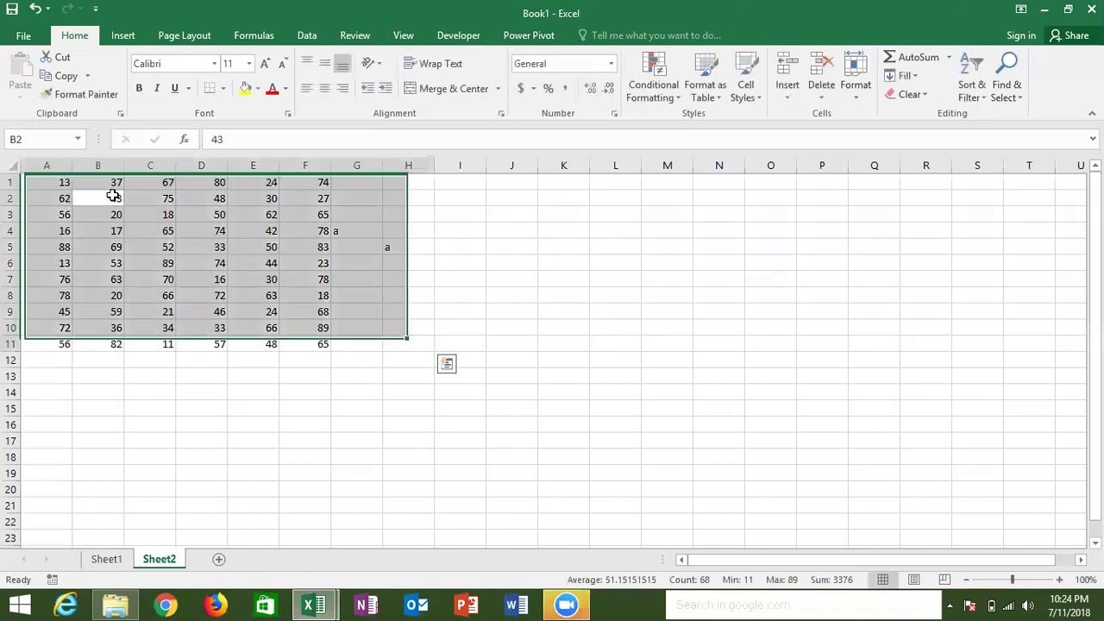
# Select columns G:H from G1 down and delete the 'a' test entries
pyautogui.click(369, 182)
pyautogui.hotkey('shift', 'Right')
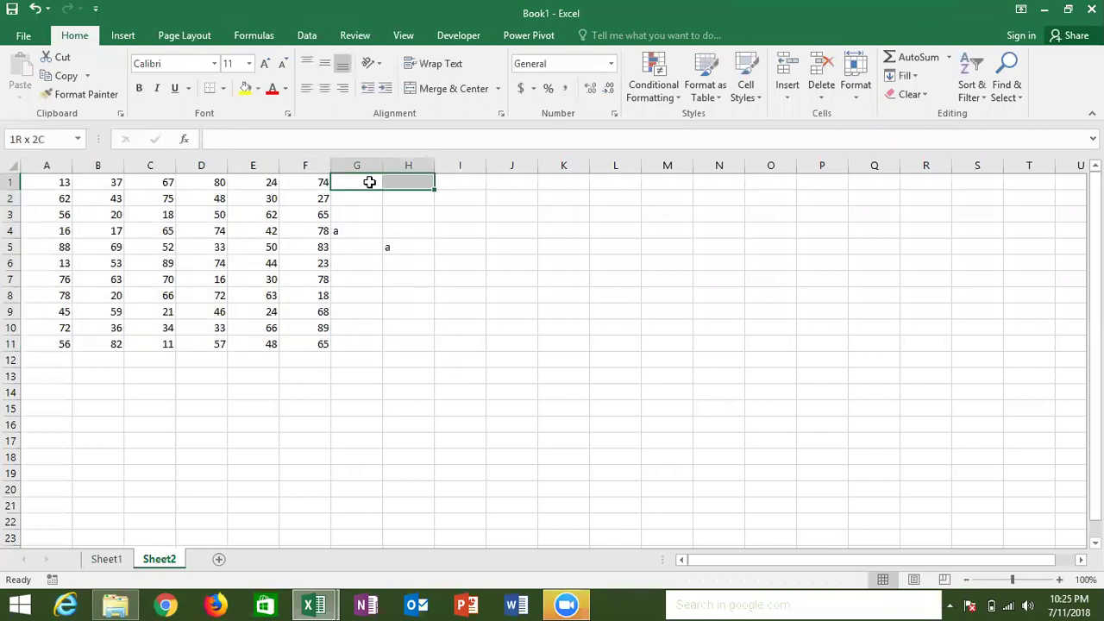
pyautogui.hotkey('shift', 'Down')
pyautogui.hotkey('shift', 'Down')
pyautogui.hotkey('shift', 'Down')
pyautogui.hotkey('shift', 'Down')
pyautogui.hotkey('shift', 'Down')
pyautogui.hotkey('shift', 'Down')
pyautogui.hotkey('shift', 'Down')
pyautogui.hotkey('shift', 'Down')
pyautogui.hotkey('shift', 'Down')
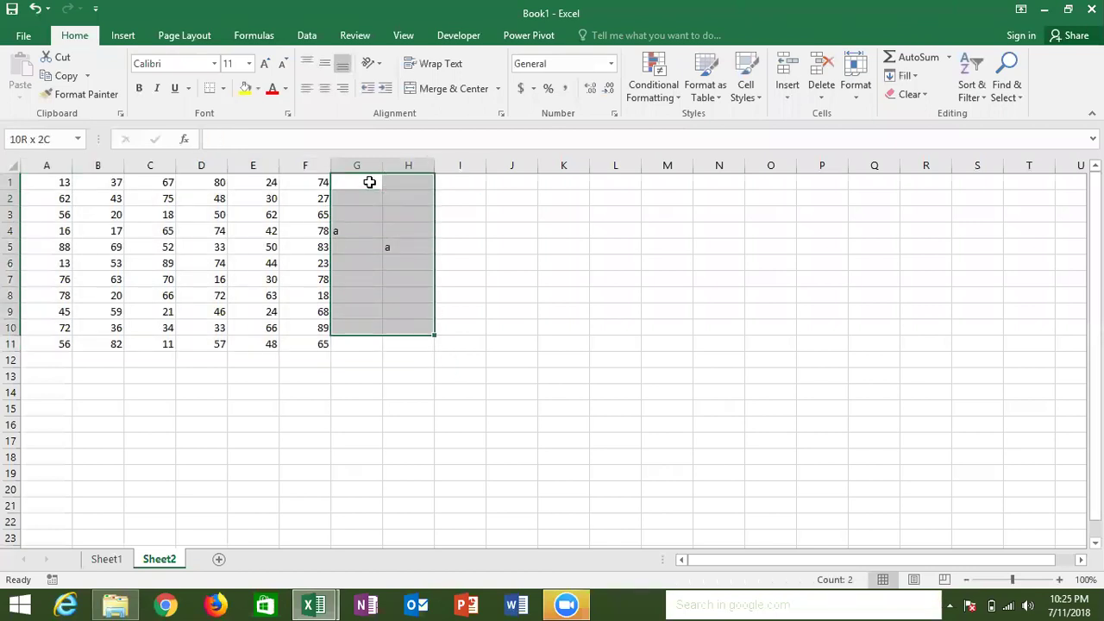
pyautogui.hotkey('shift', 'Down')
pyautogui.press('Delete')
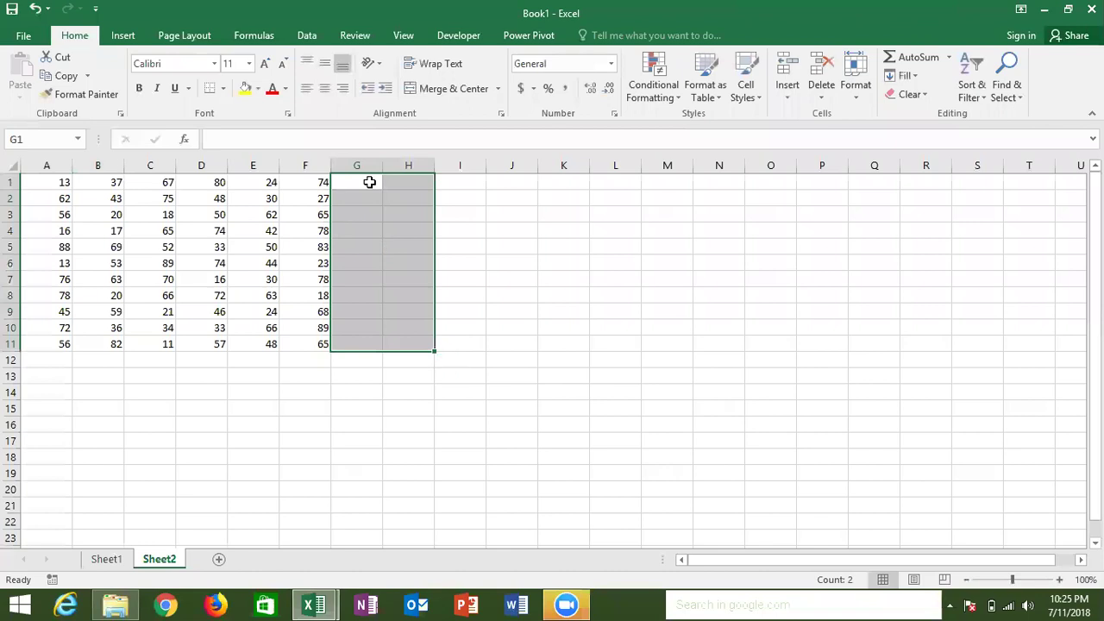
pyautogui.click(105, 214)
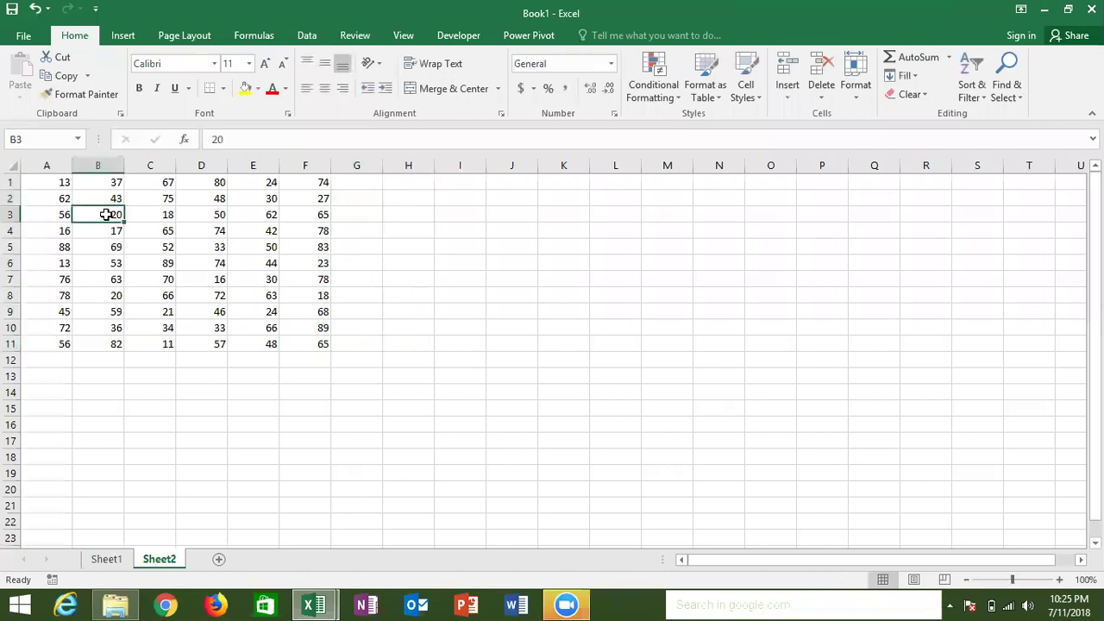
pyautogui.hotkey('alt', 'F11')
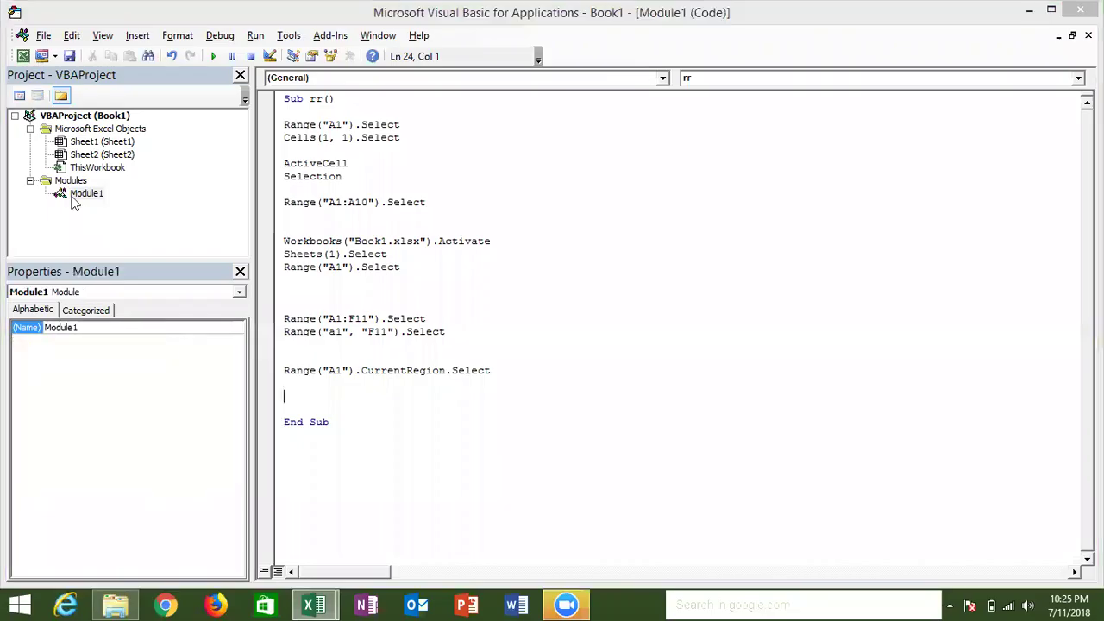
pyautogui.hotkey('alt', 'F11')
pyautogui.click(65, 186)
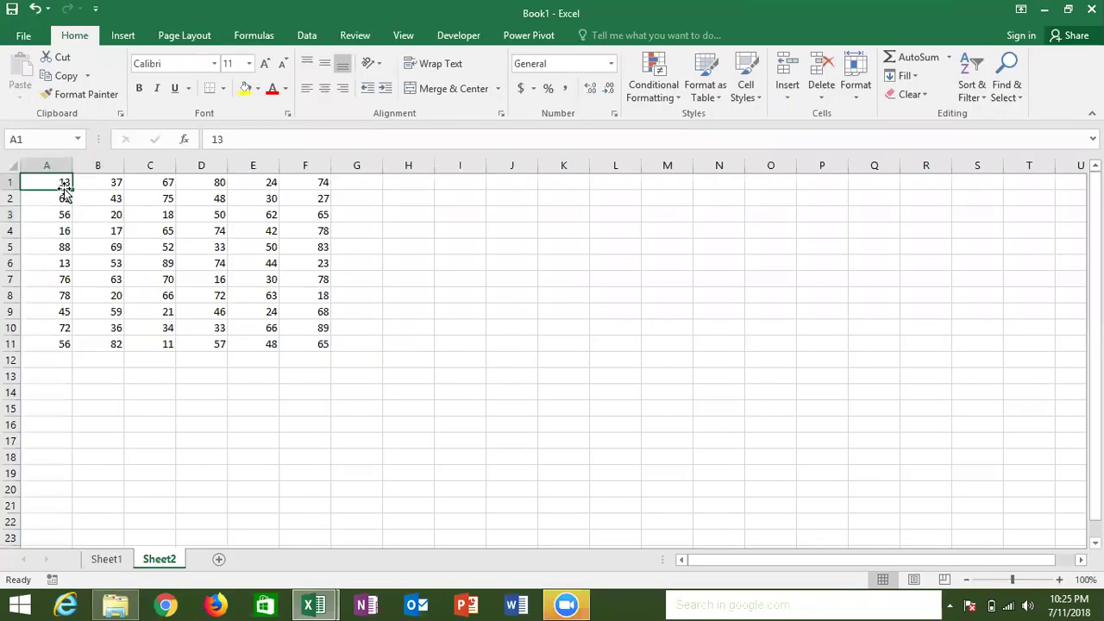
pyautogui.hotkey('ctrl', 'Down')
pyautogui.press('Up')
pyautogui.hotkey('ctrl', 'Up')
pyautogui.hotkey('ctrl', 'Right')
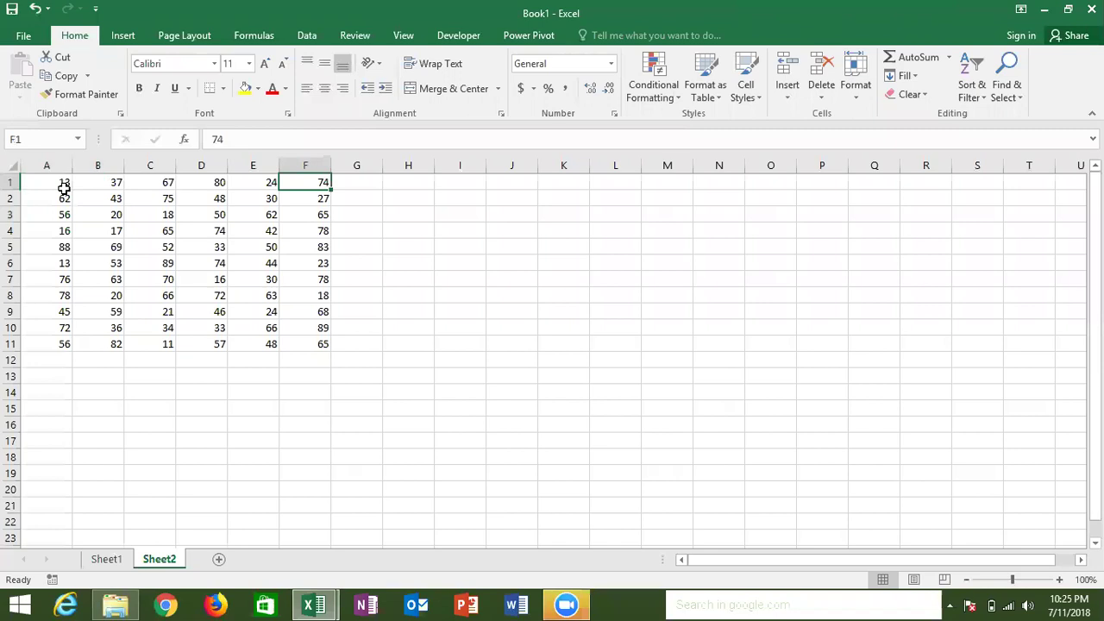
pyautogui.hotkey('ctrl', 'Down')
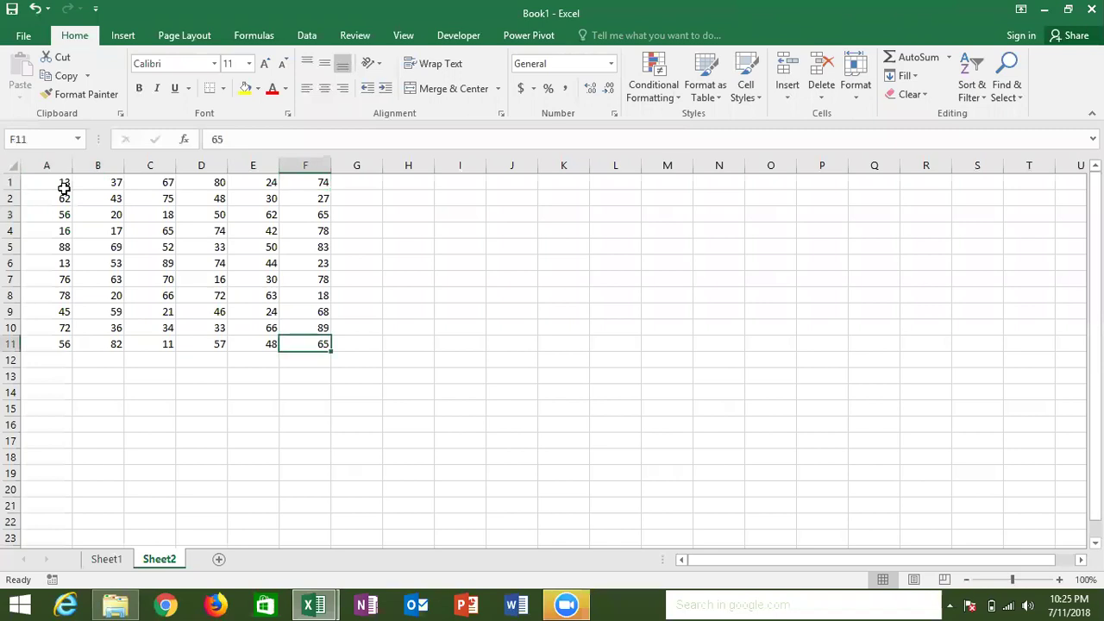
pyautogui.hotkey('ctrl', 'Left')
pyautogui.hotkey('ctrl', 'Up')
pyautogui.hotkey('ctrl', 'Right')
pyautogui.hotkey('ctrl', 'Down')
pyautogui.hotkey('ctrl', 'Left')
pyautogui.hotkey('ctrl', 'Up')
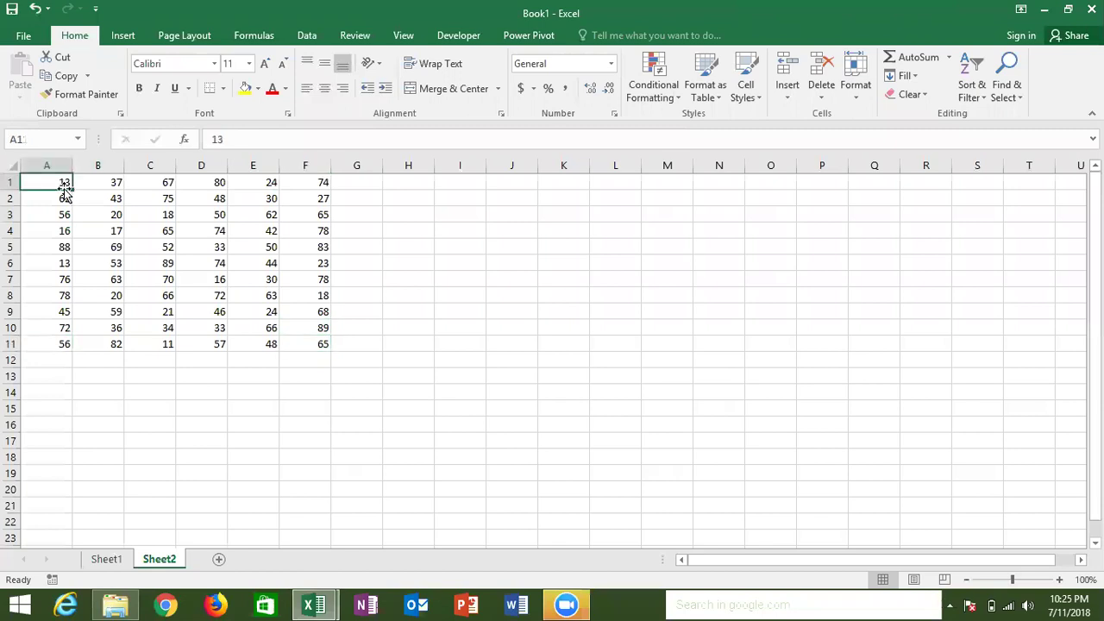
pyautogui.hotkey('alt', 'F11')
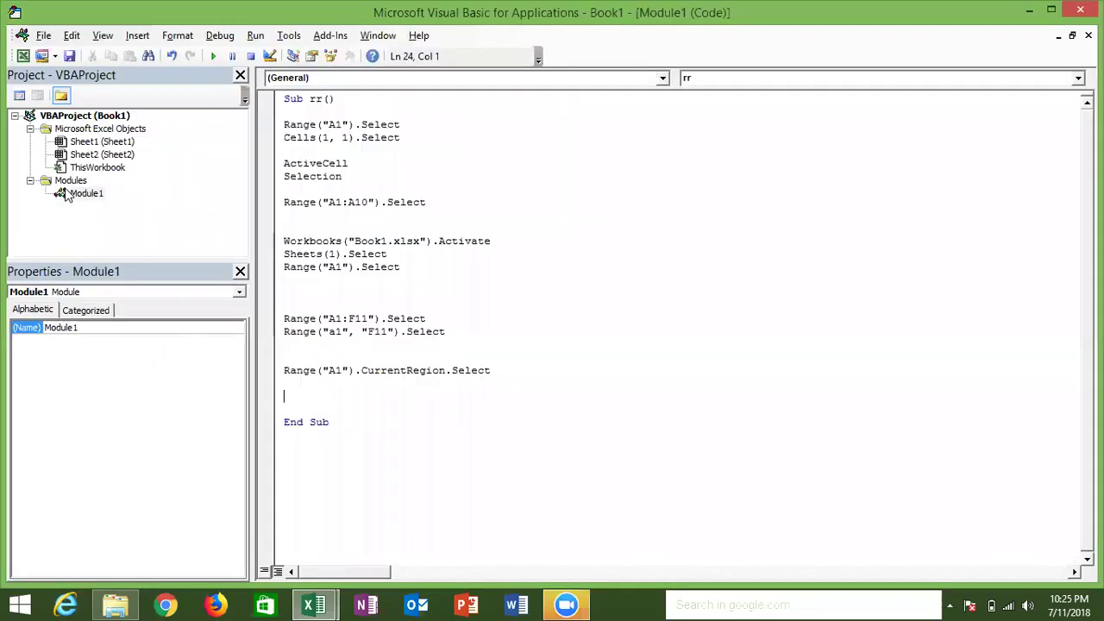
# Write Range("A1").End(xlDown).Select above End Sub, choosing xlDown from IntelliSense
pyautogui.write('range')
pyautogui.write('("A')
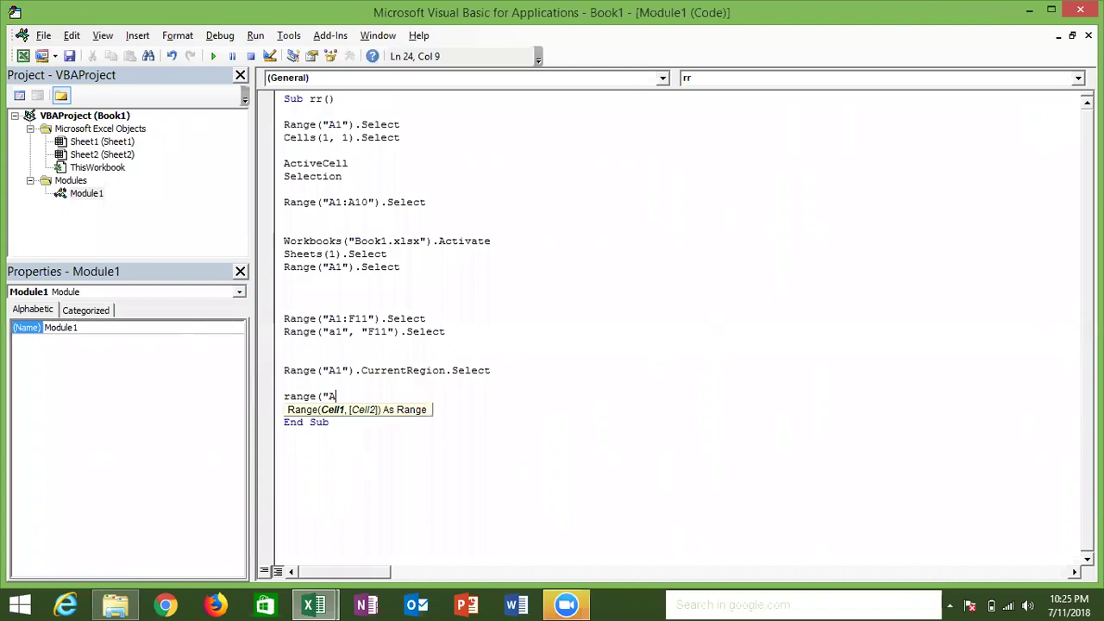
pyautogui.write('1"')
pyautogui.write(').end')
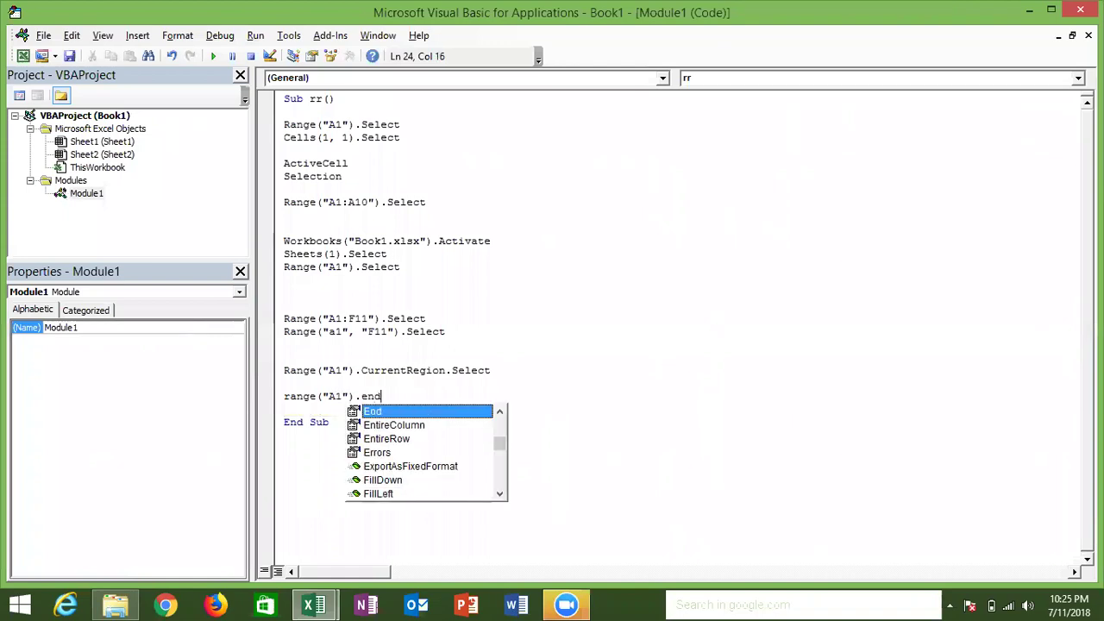
pyautogui.press('Tab')
pyautogui.write('(')
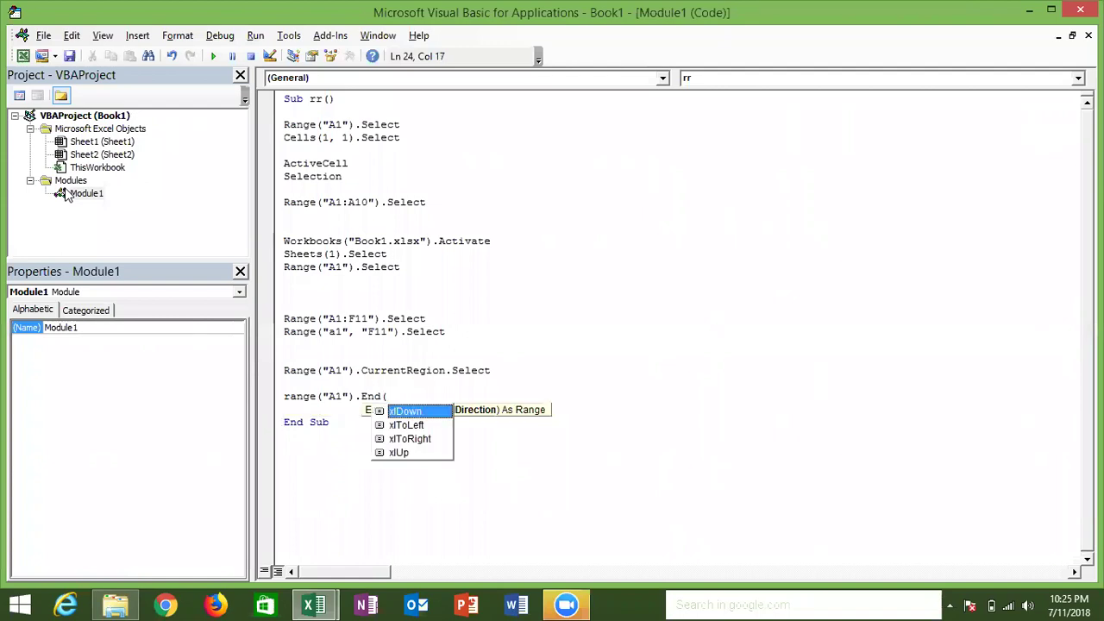
pyautogui.press('Down')
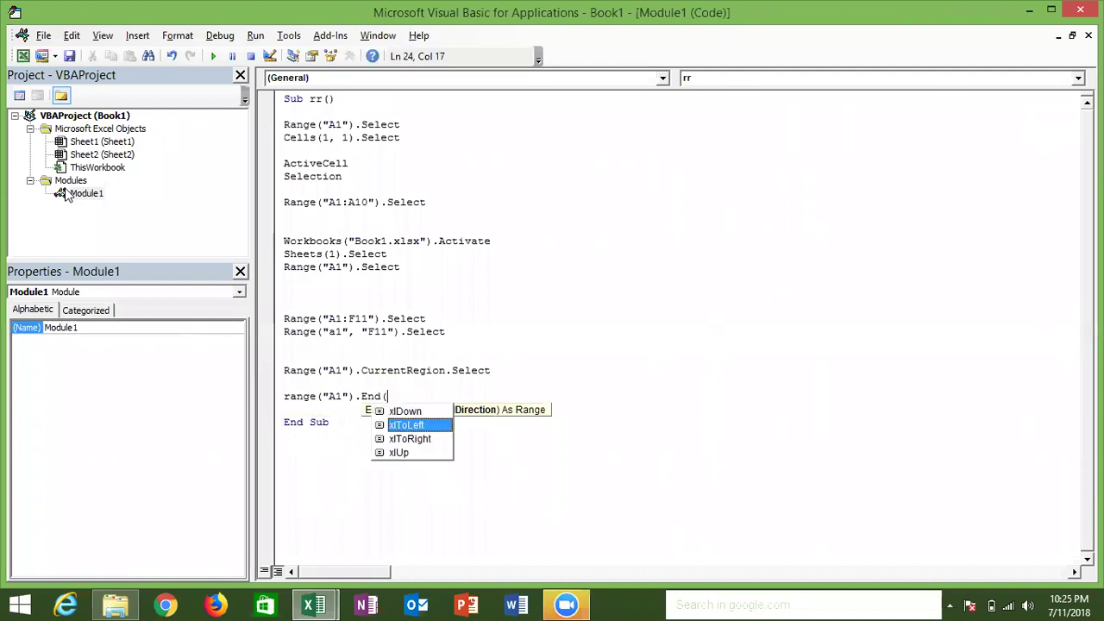
pyautogui.press('Down')
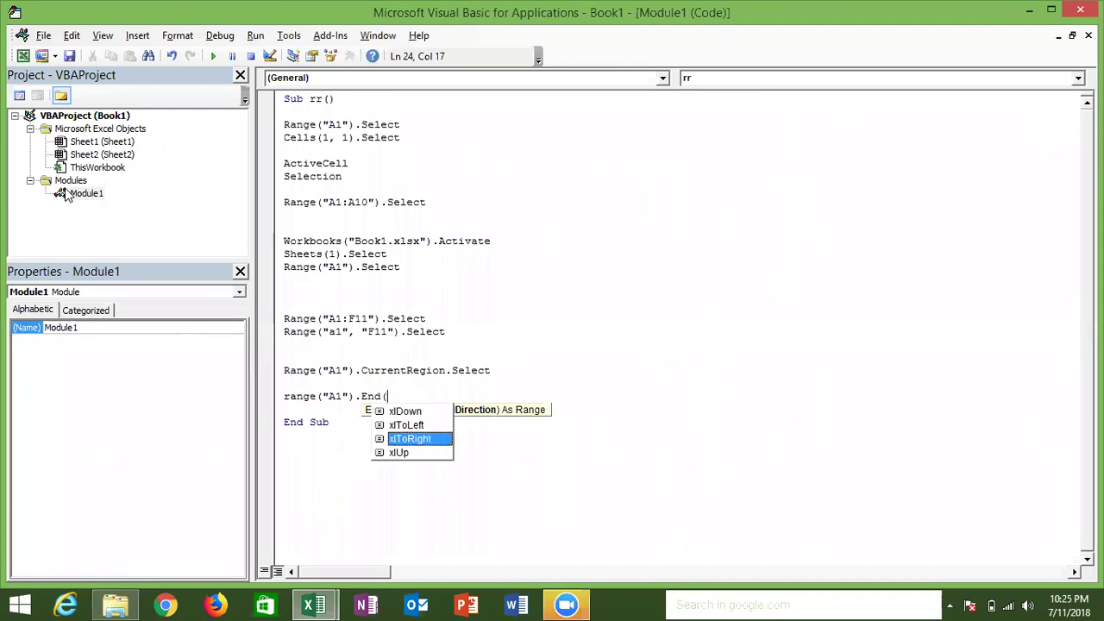
pyautogui.press('Down')
pyautogui.press('Up')
pyautogui.press('Up')
pyautogui.press('Up')
pyautogui.press('Tab')
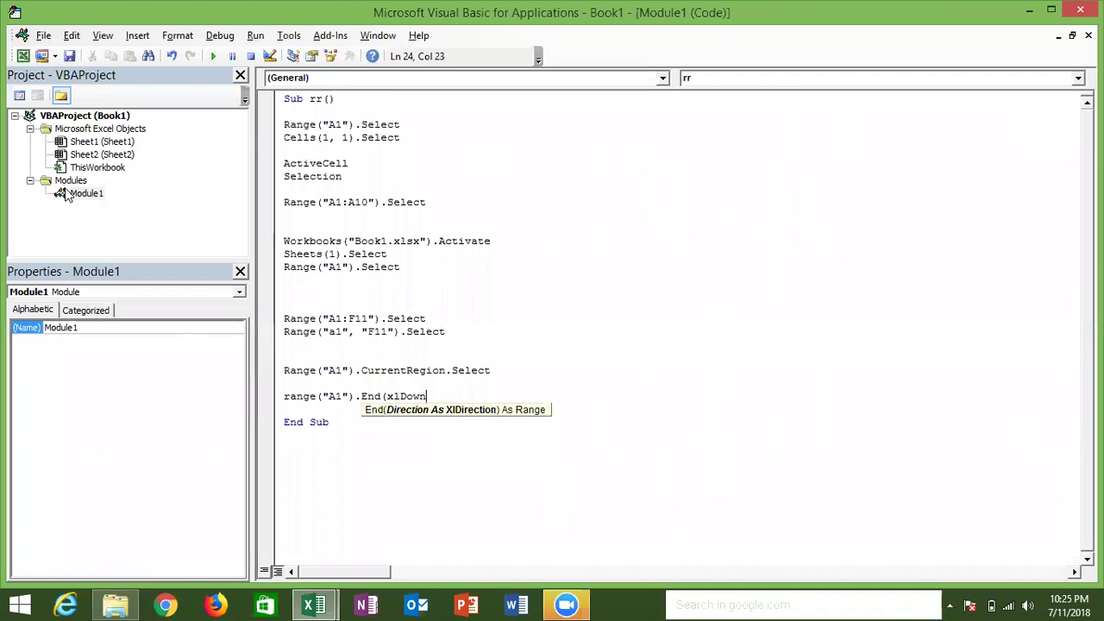
pyautogui.write(').s')
pyautogui.press('Tab')
pyautogui.press('Return')
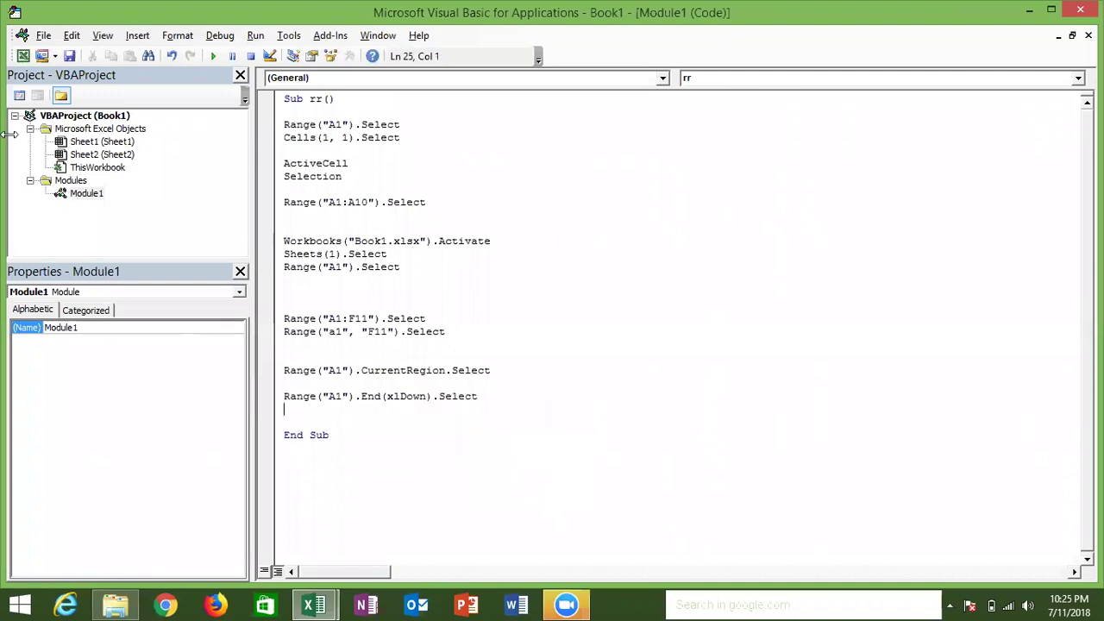
# Use Ctrl+Down on Sheet2 to find column A's last filled cell, matching End(xlDown)
pyautogui.hotkey('alt', 'F11')
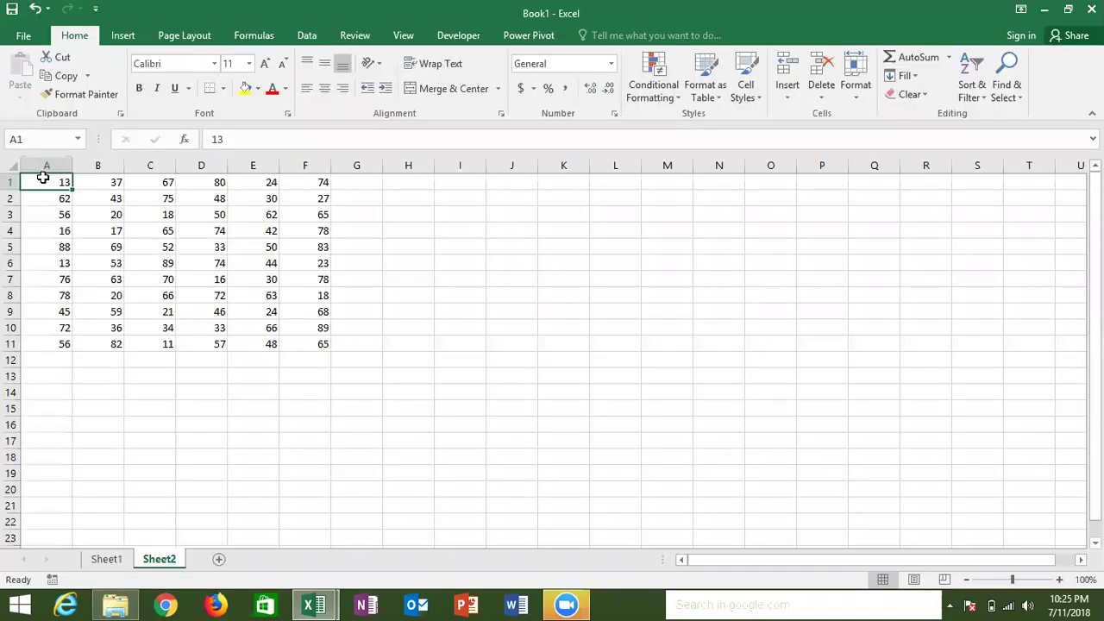
pyautogui.hotkey('ctrl', 'Down')
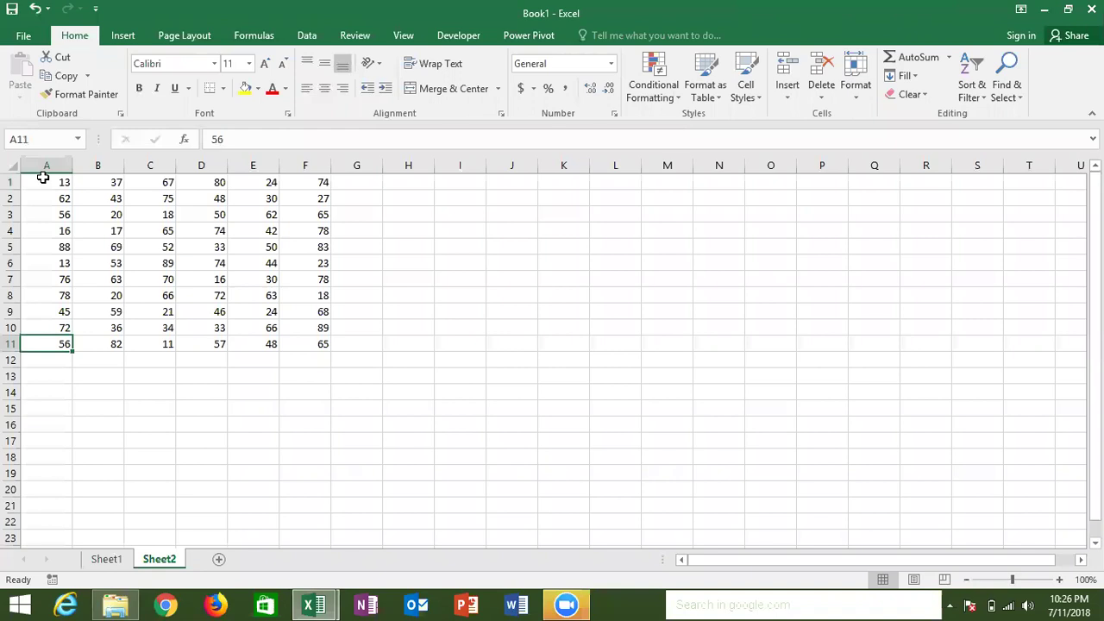
pyautogui.hotkey('alt', 'F11')
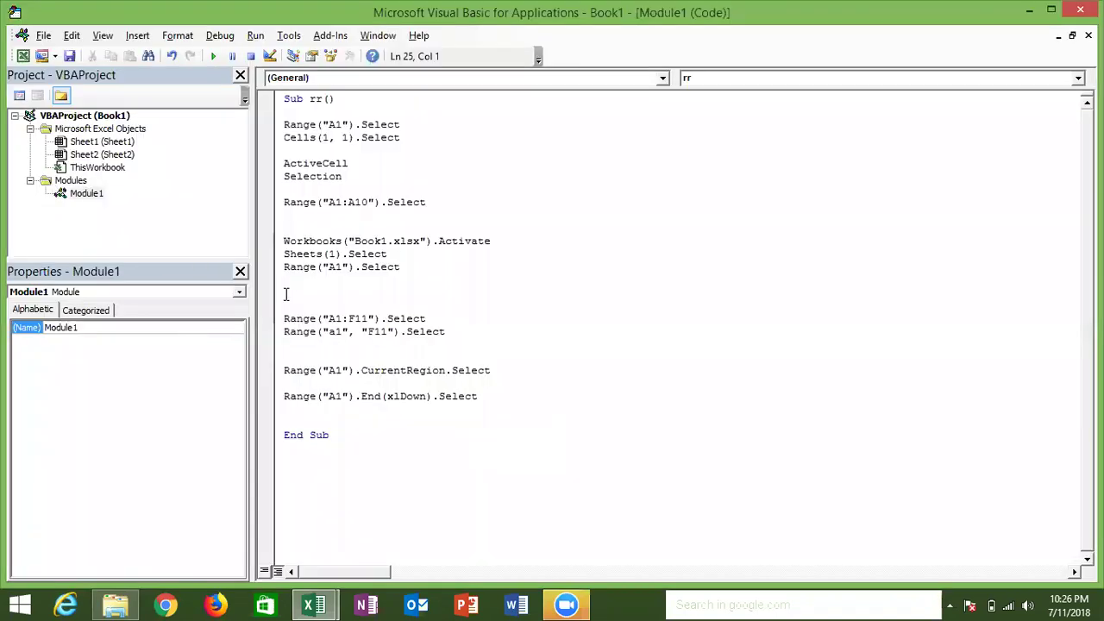
pyautogui.click(400, 395)
pyautogui.click(374, 396)
pyautogui.hotkey('alt', 'F11')
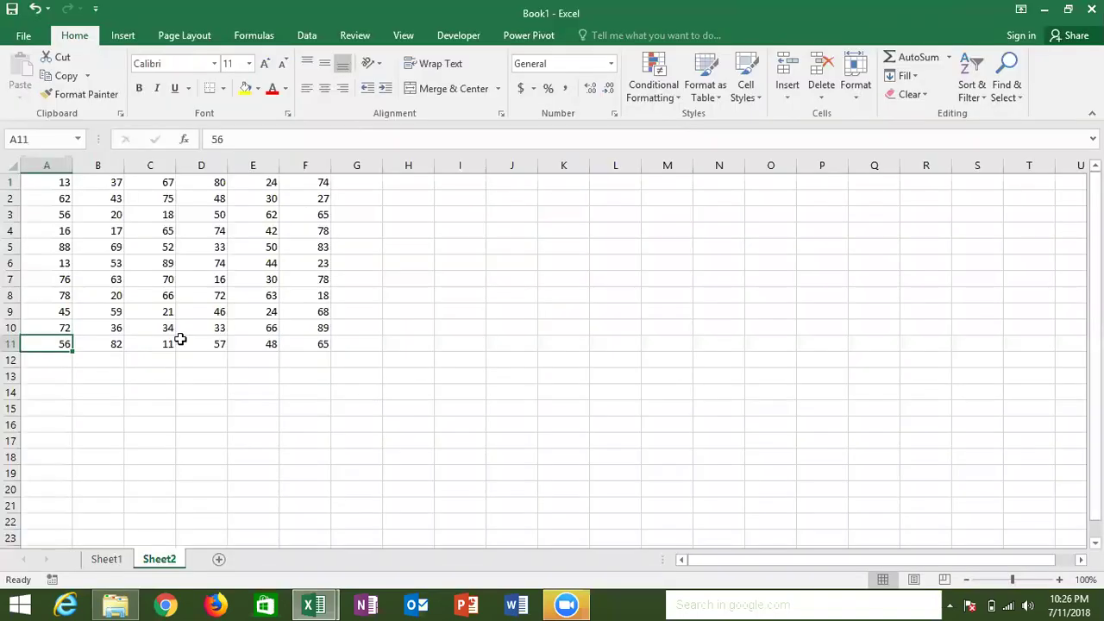
# Drag the 76 out of A7, then test Ctrl+Down from A1 and Ctrl+Up from A19
pyautogui.click(75, 279)
pyautogui.press('Delete')
pyautogui.hotkey('ctrl', 'z')
pyautogui.click(57, 278)
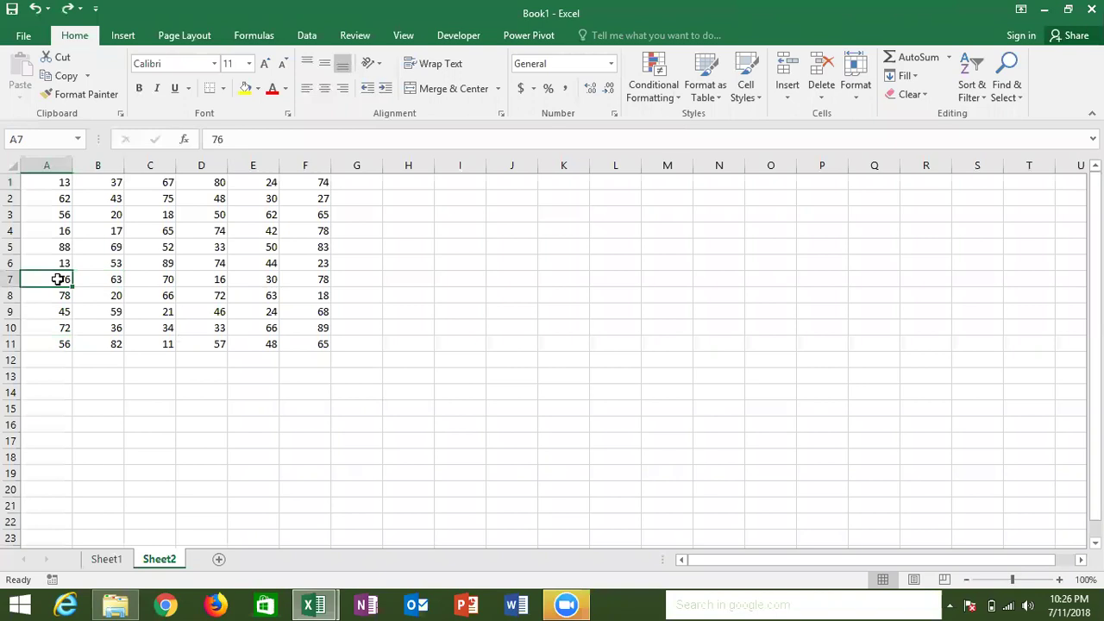
pyautogui.moveTo(57, 279); pyautogui.dragTo(48, 189)
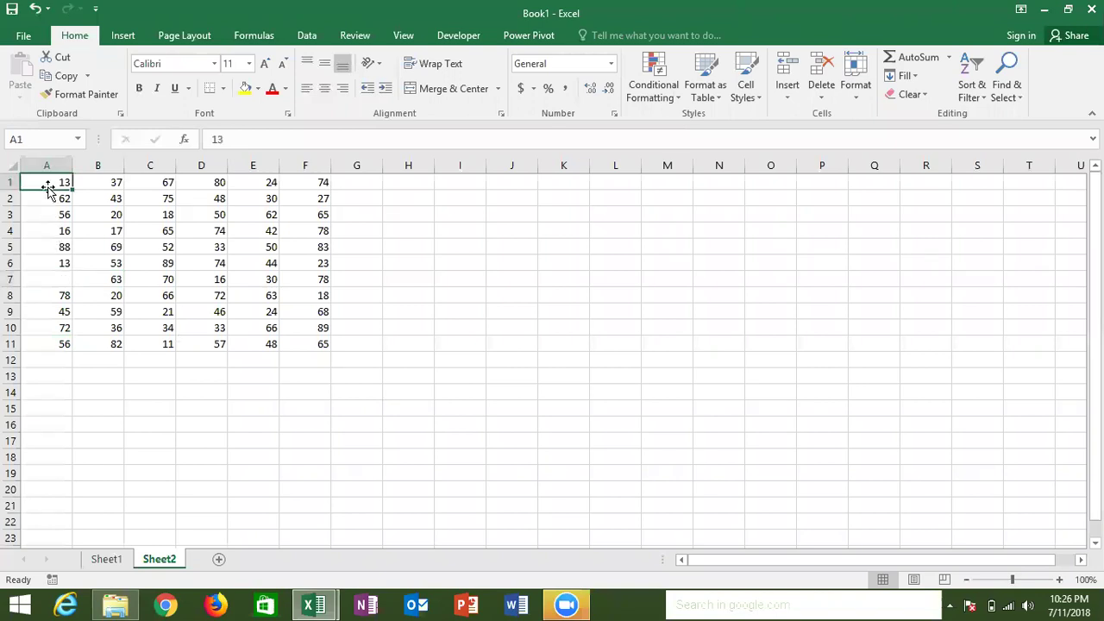
pyautogui.hotkey('ctrl', 'Down')
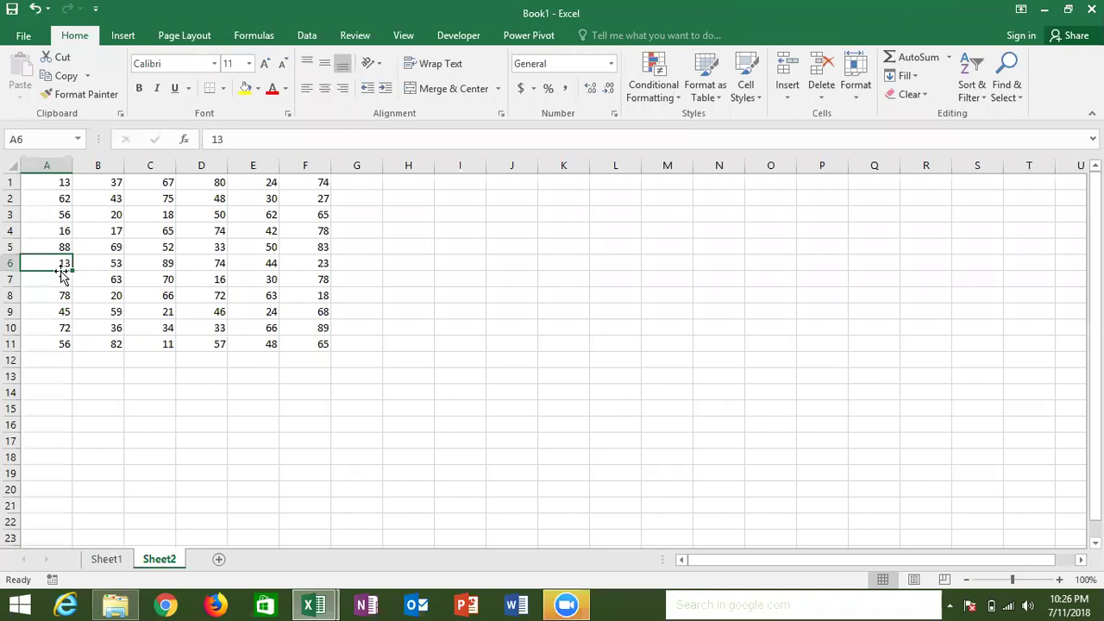
pyautogui.click(53, 476)
pyautogui.hotkey('ctrl', 'Up')
pyautogui.hotkey('alt', 'Tab')
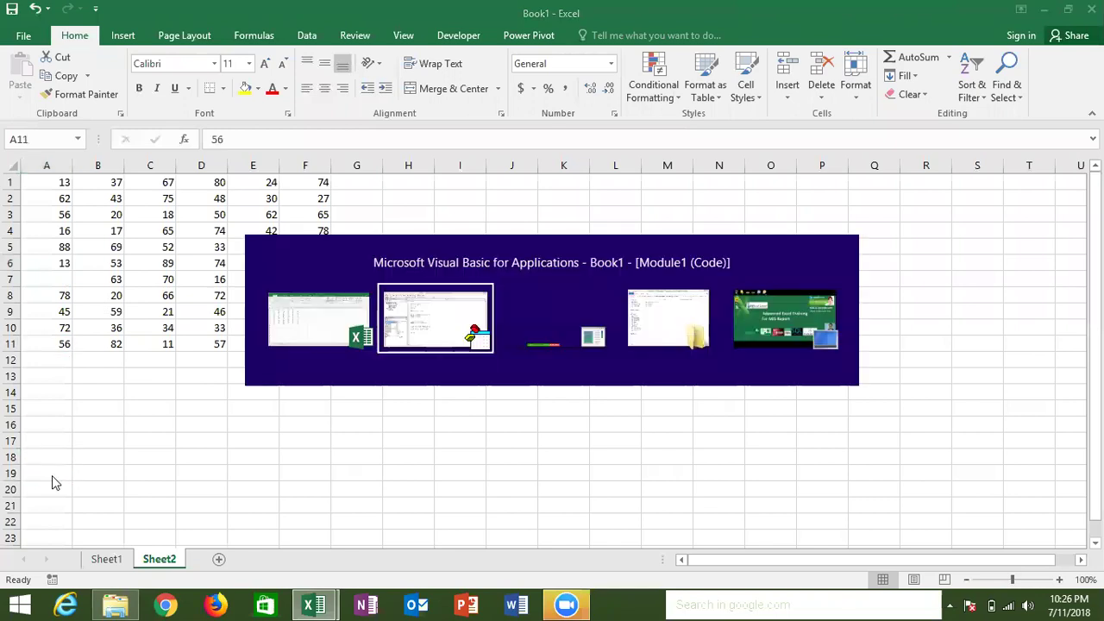
# Add Range("A65000").End(xlUp).Select below the xlDown line, then pick cell A20 on Sheet2
pyautogui.click(341, 411)
pyautogui.write('range')
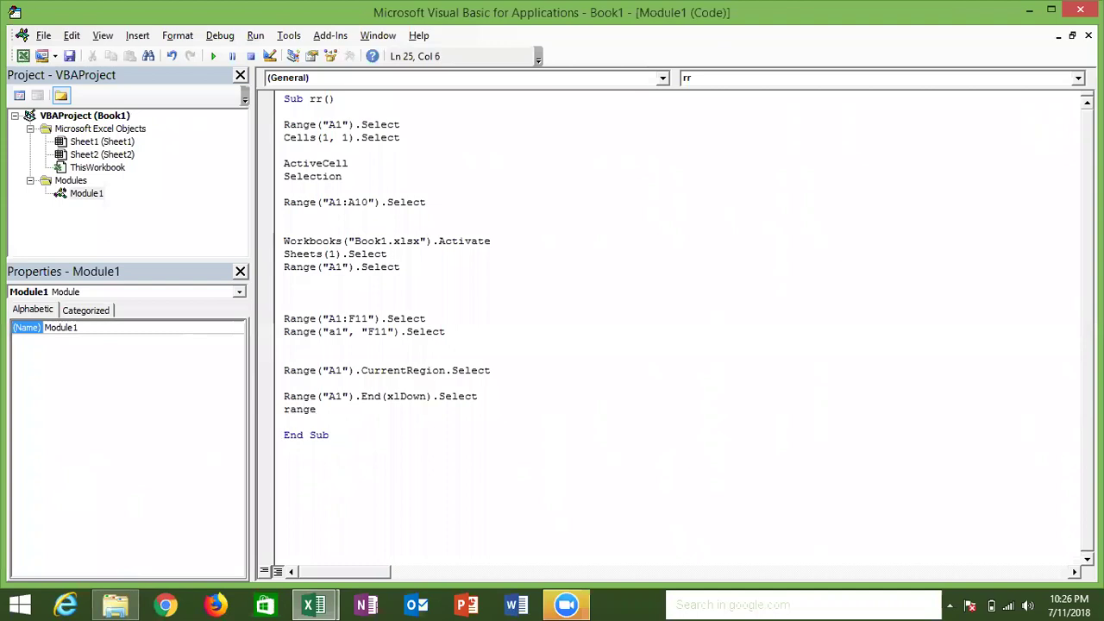
pyautogui.write('(')
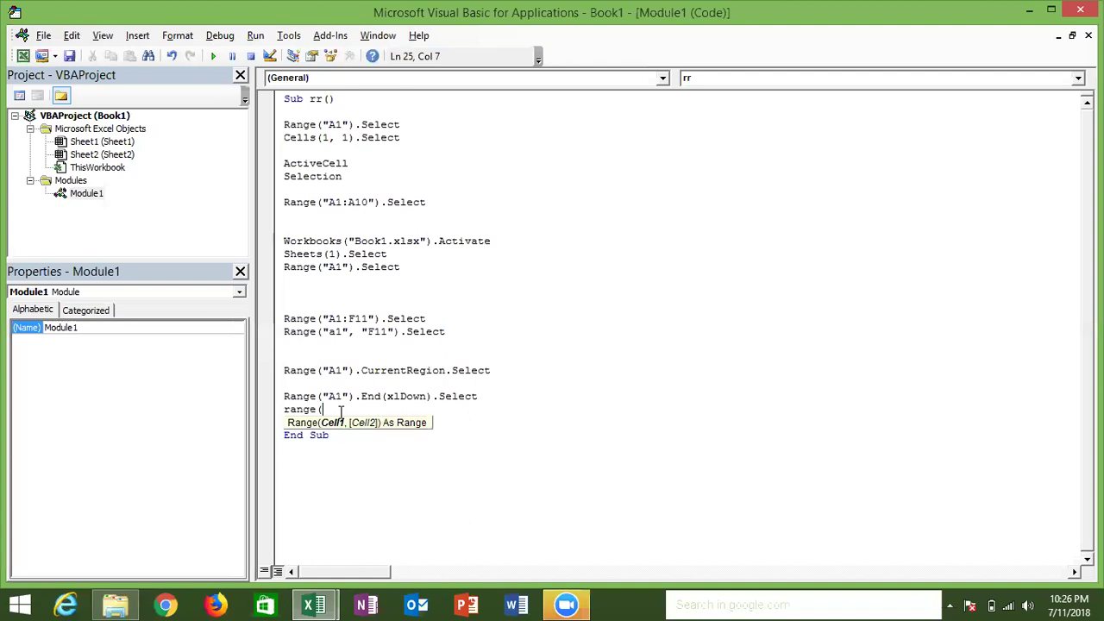
pyautogui.write('"')
pyautogui.write('A65000"')
pyautogui.write(')')
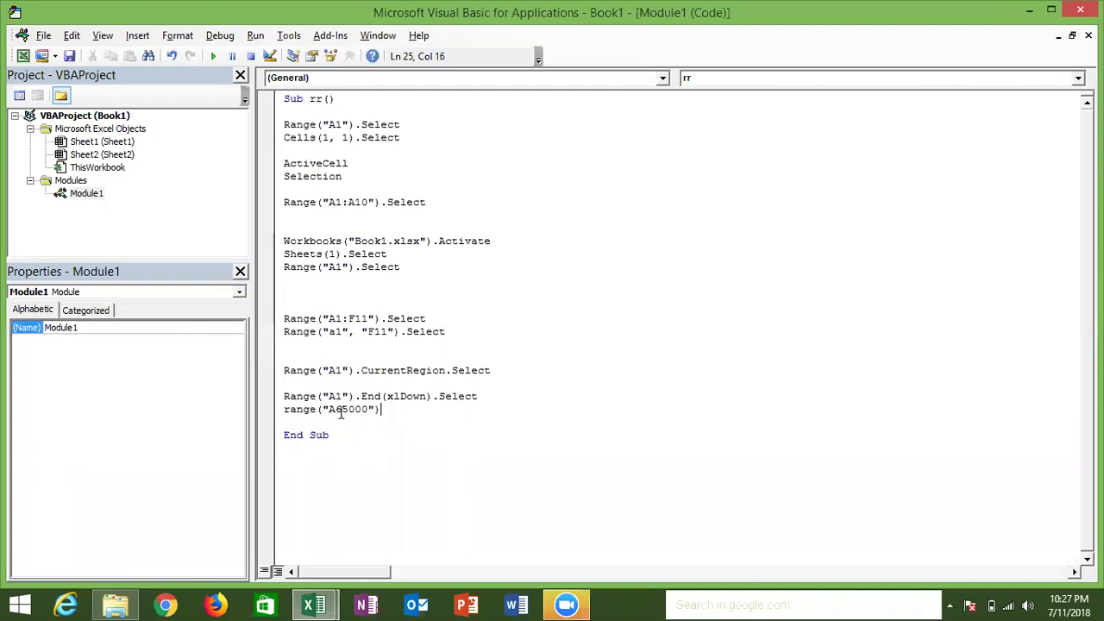
pyautogui.write('.end')
pyautogui.press('Tab')
pyautogui.write('*')
pyautogui.press('BackSpace')
pyautogui.write('(')
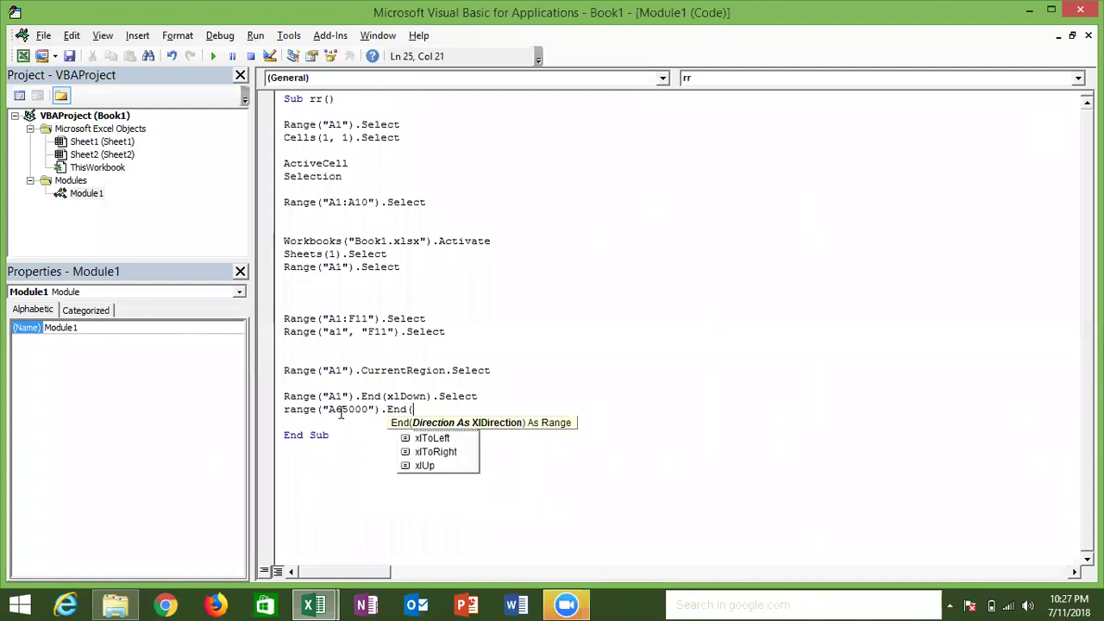
pyautogui.press('Down')
pyautogui.press('Down')
pyautogui.press('Down')
pyautogui.press('Down')
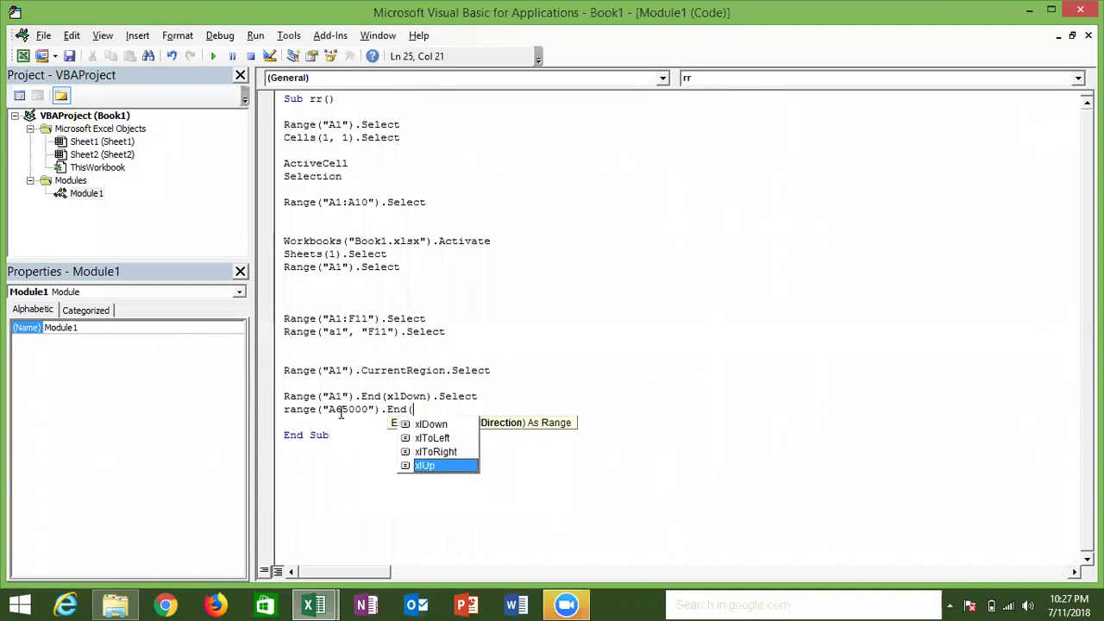
pyautogui.press('Tab')
pyautogui.write(')')
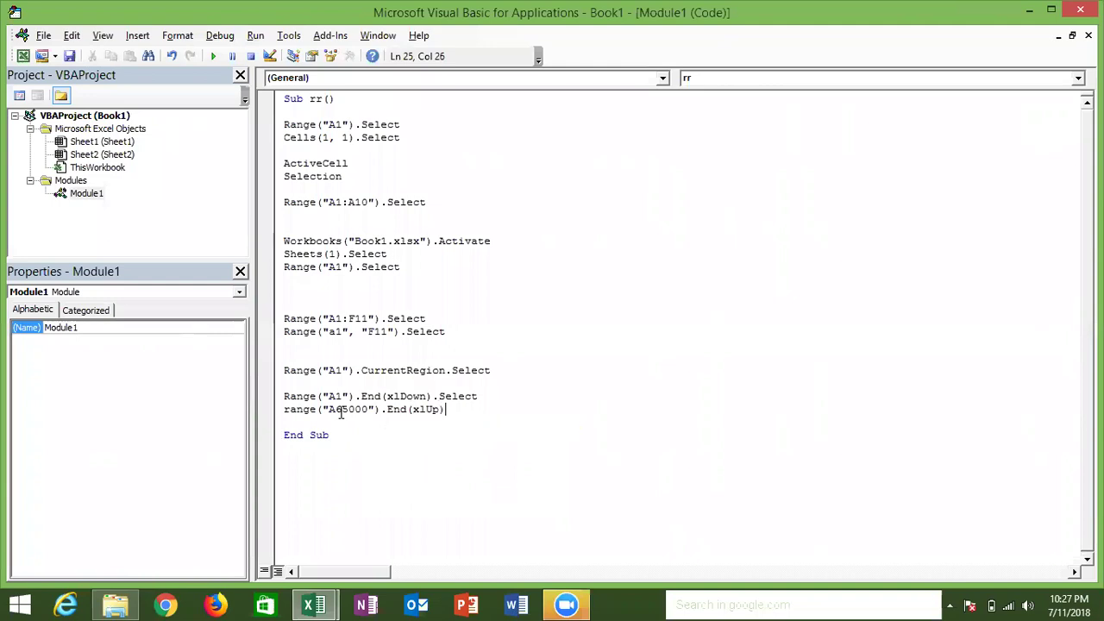
pyautogui.write('.se')
pyautogui.press('Tab')
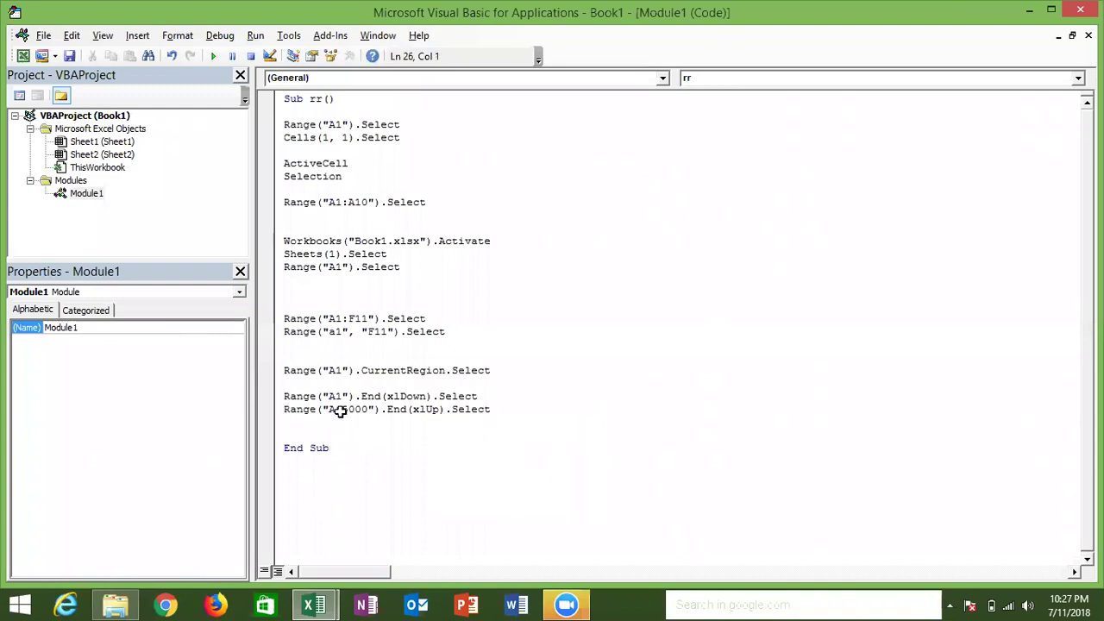
pyautogui.hotkey('alt', 'F11')
pyautogui.click(52, 497)
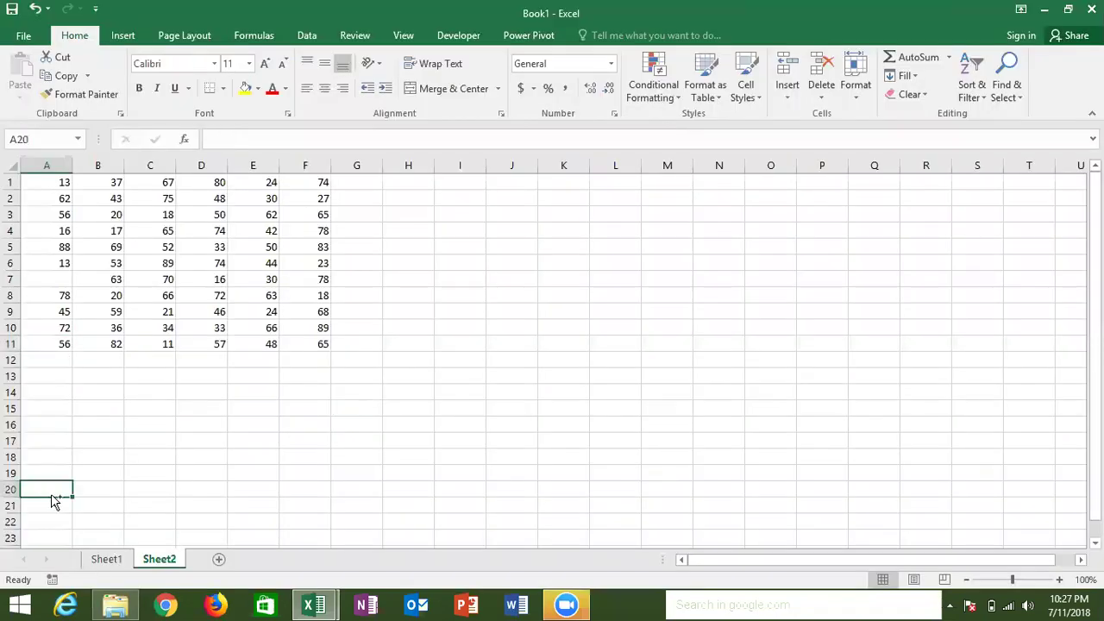
# Jump up from A20, enter 32 in A7, and select A1:F11 with Ctrl+Shift+Right/Down
pyautogui.hotkey('ctrl', 'Up')
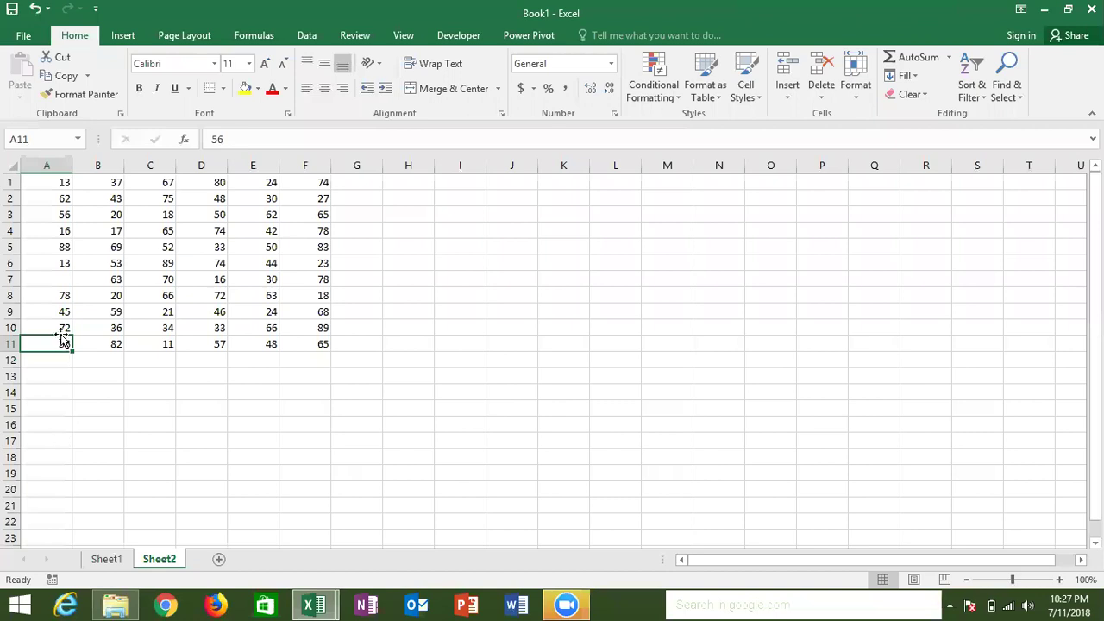
pyautogui.click(58, 284)
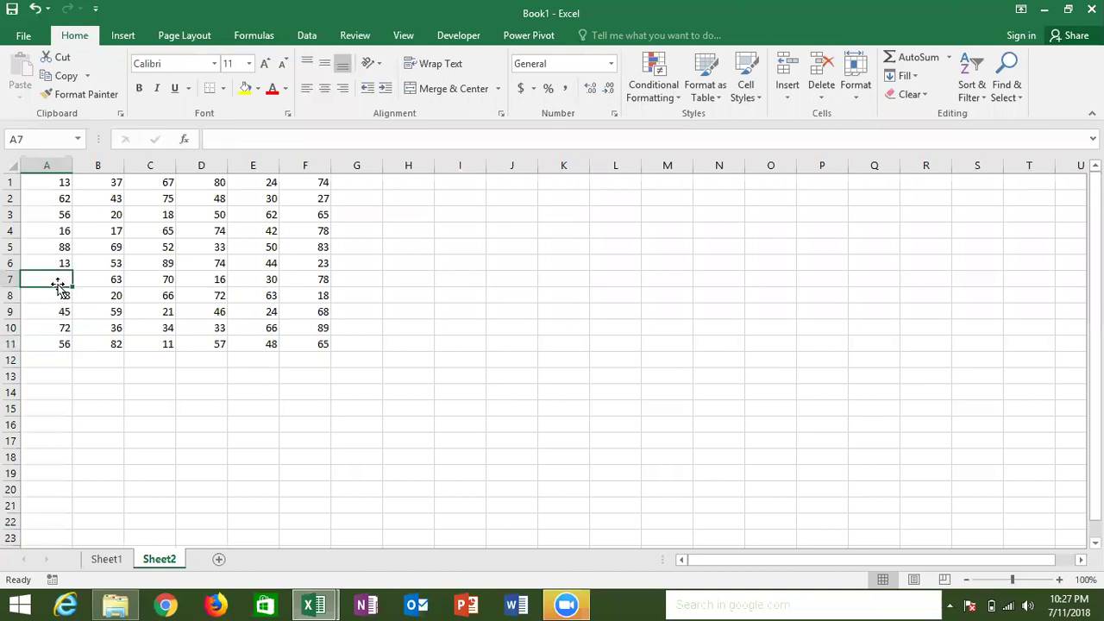
pyautogui.write('32')
pyautogui.click(59, 183)
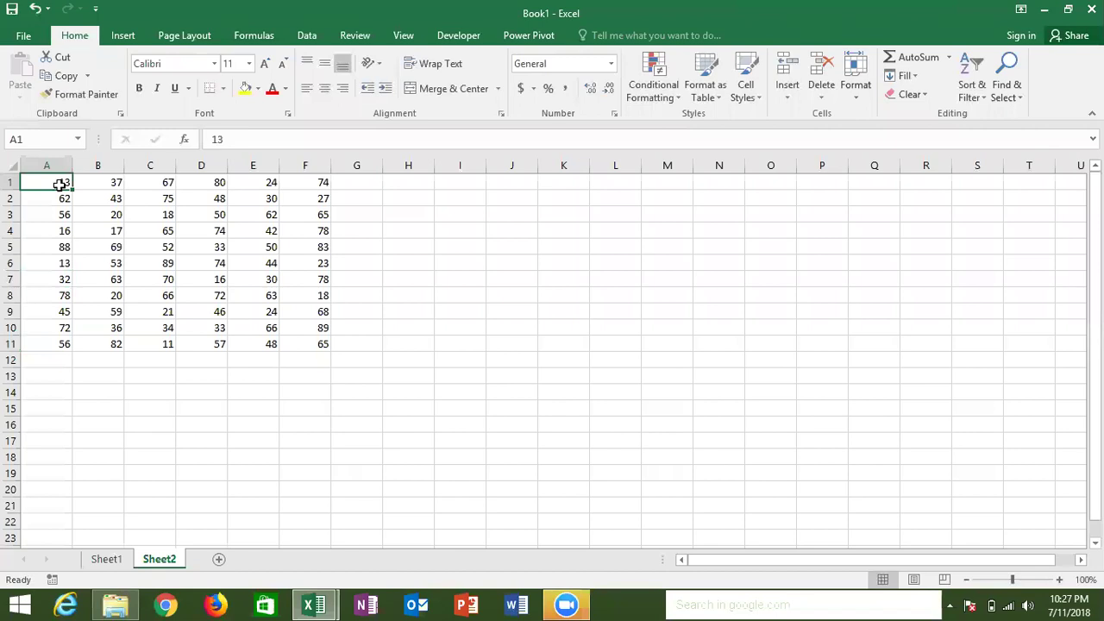
pyautogui.hotkey('ctrl', 'shift', 'Right')
pyautogui.hotkey('ctrl', 'shift', 'Down')
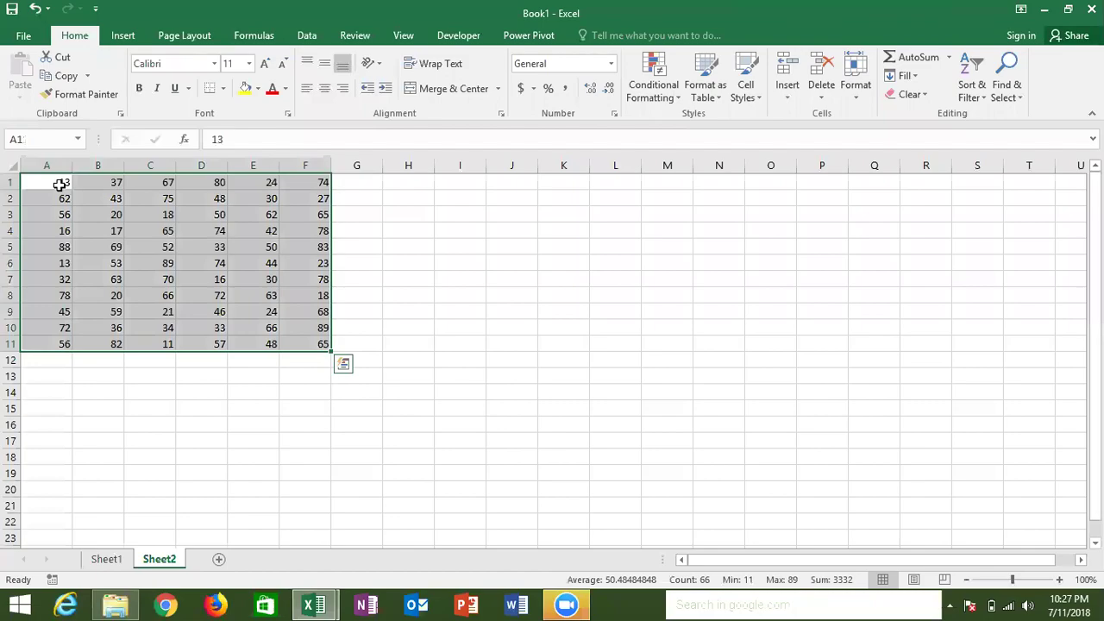
pyautogui.hotkey('alt', 'F11')
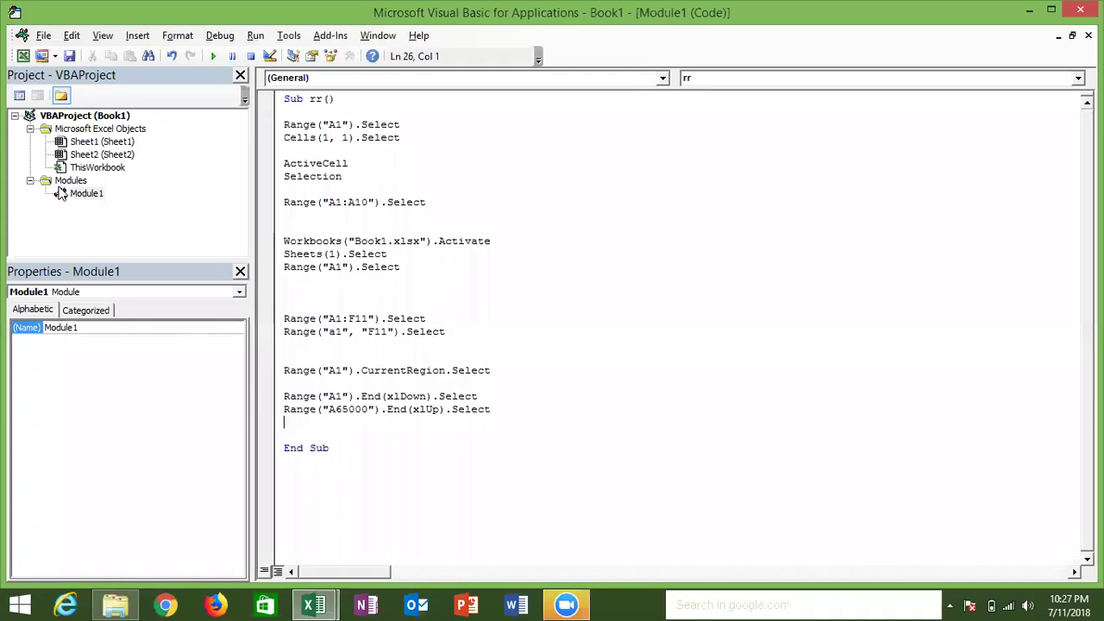
# Write Range("A1", Range("A1").End(xlToRight)).Select, picking xlToRight and Select from IntelliSense
pyautogui.press('Return')
pyautogui.write('range(')
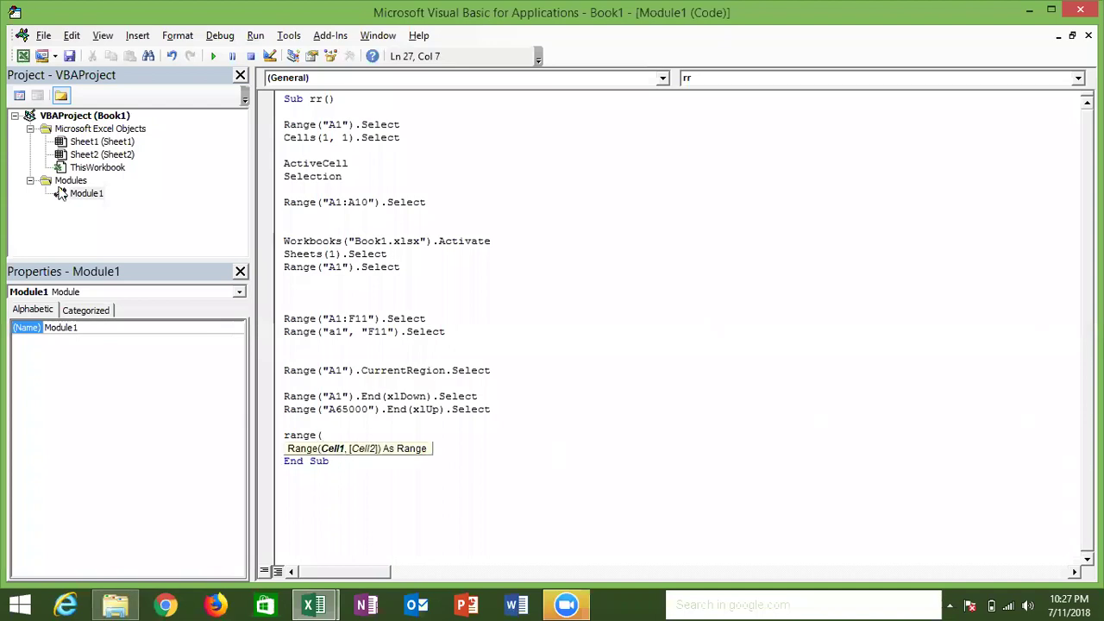
pyautogui.write('"A1")')
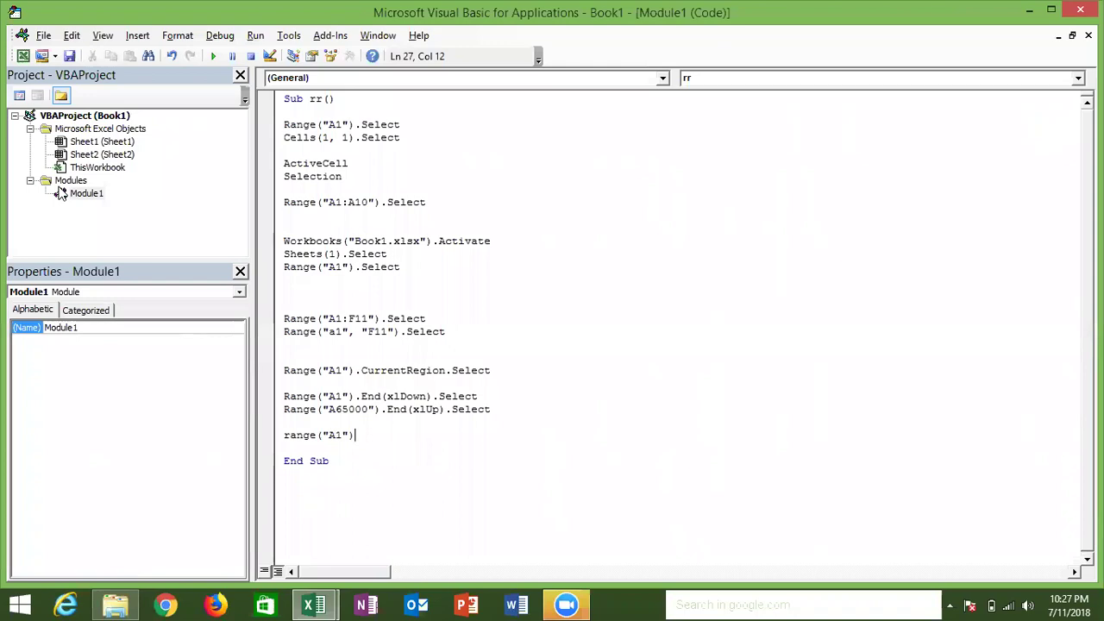
pyautogui.press('BackSpace')
pyautogui.write(',')
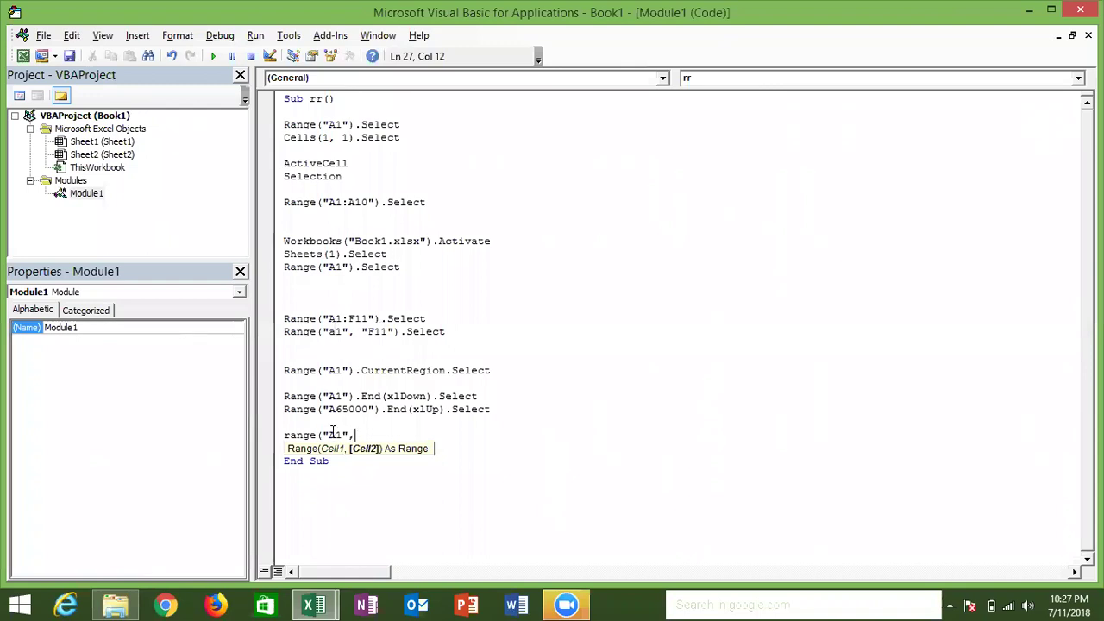
pyautogui.write('range')
pyautogui.write('("A1"')
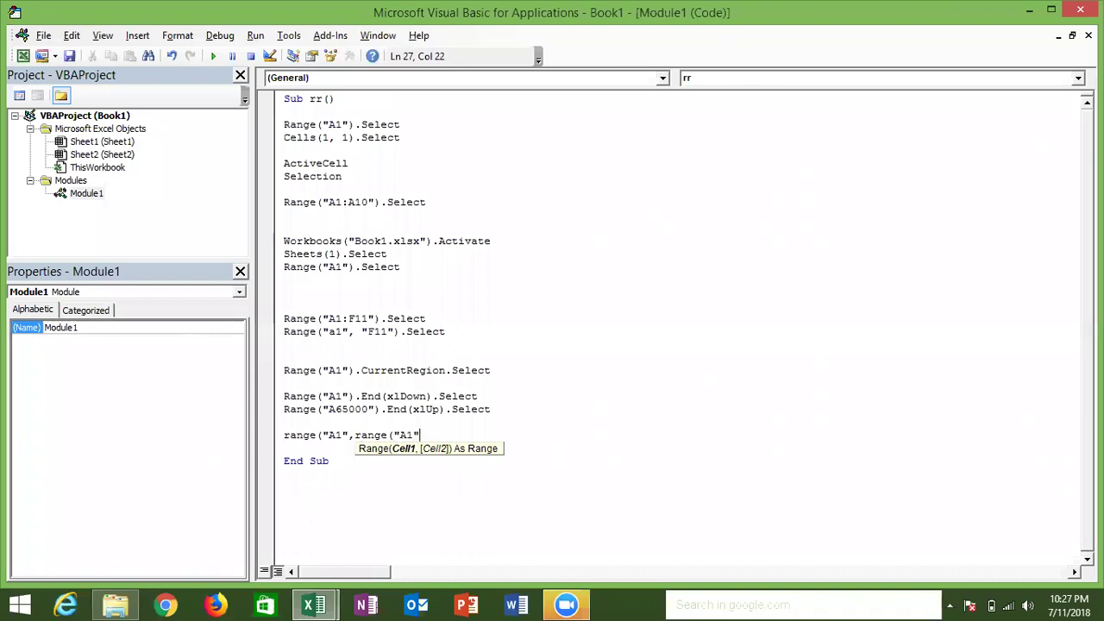
pyautogui.write(').e')
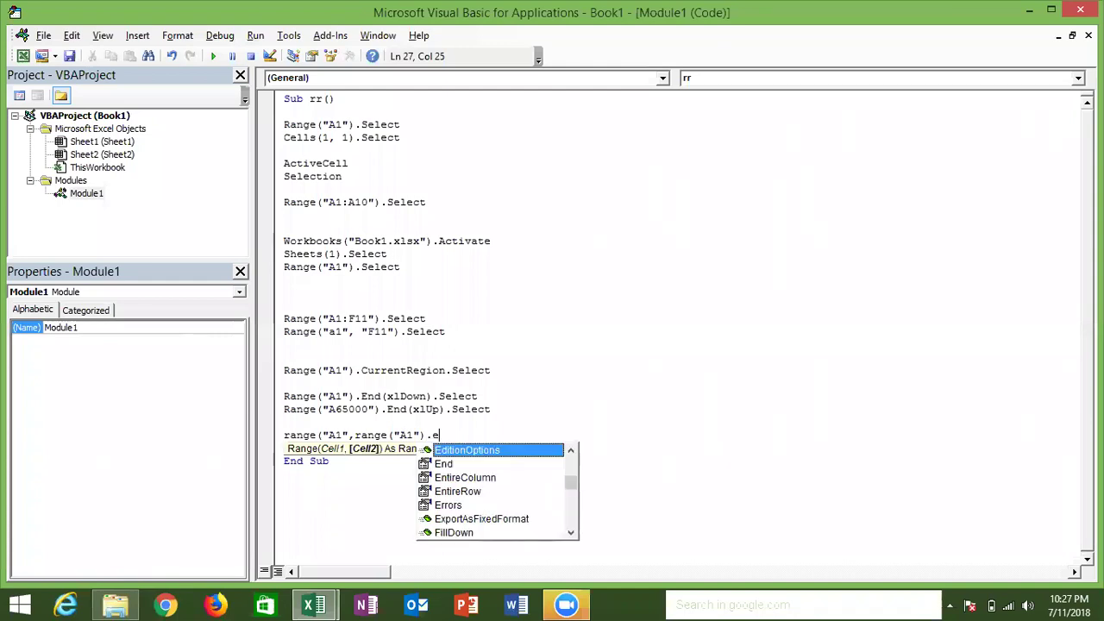
pyautogui.write('n')
pyautogui.press('Tab')
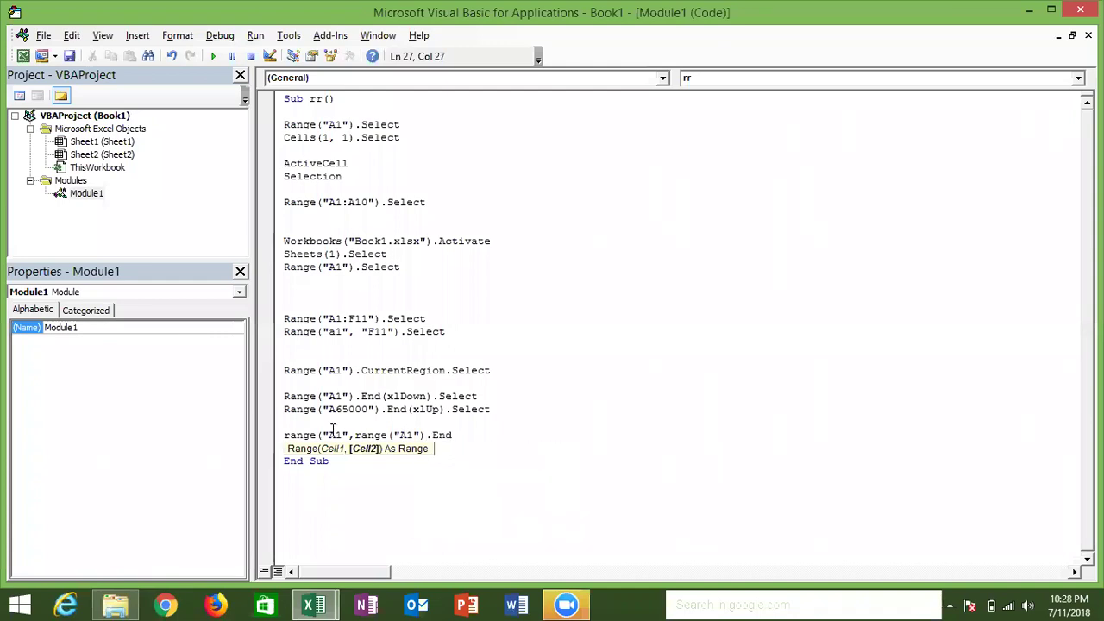
pyautogui.write('(')
pyautogui.press('Down')
pyautogui.press('Down')
pyautogui.press('Down')
pyautogui.press('Tab')
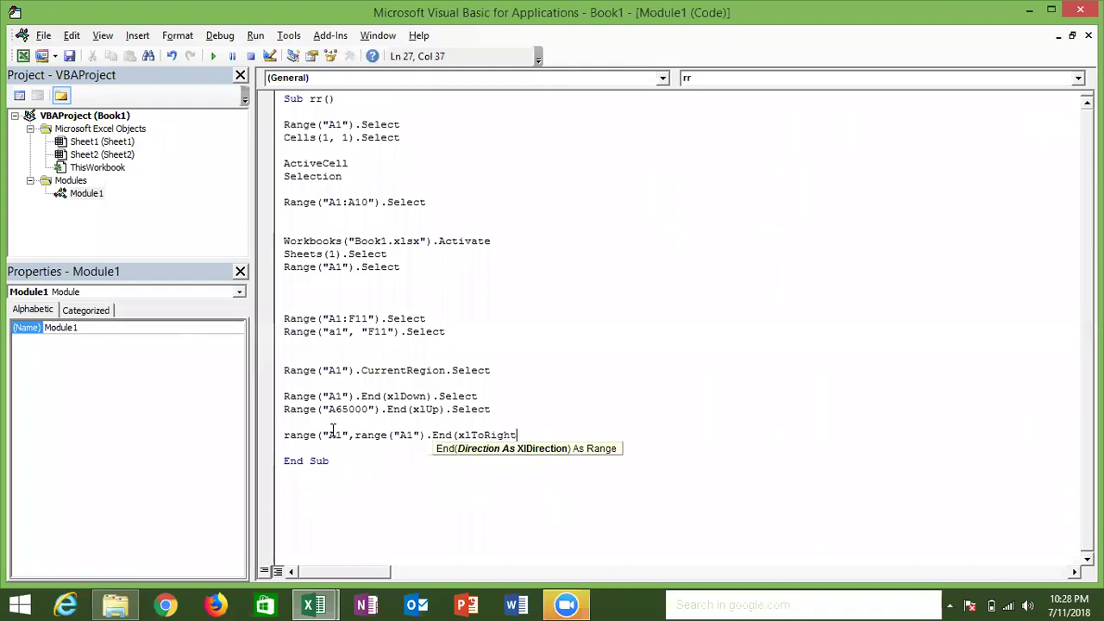
pyautogui.write('))')
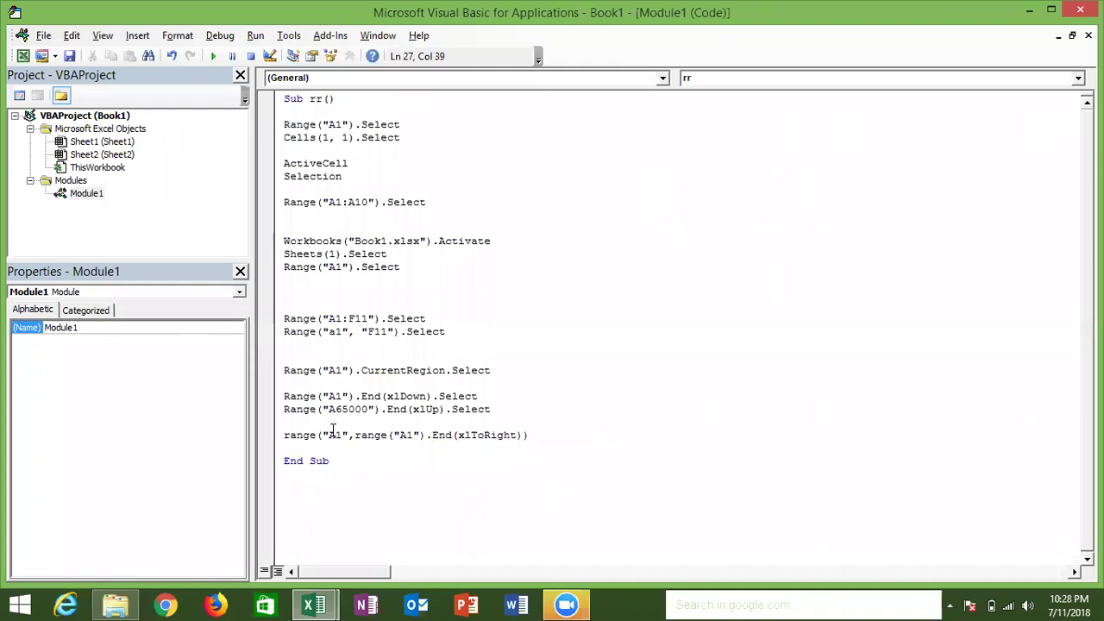
pyautogui.write('.se')
pyautogui.press('Return')
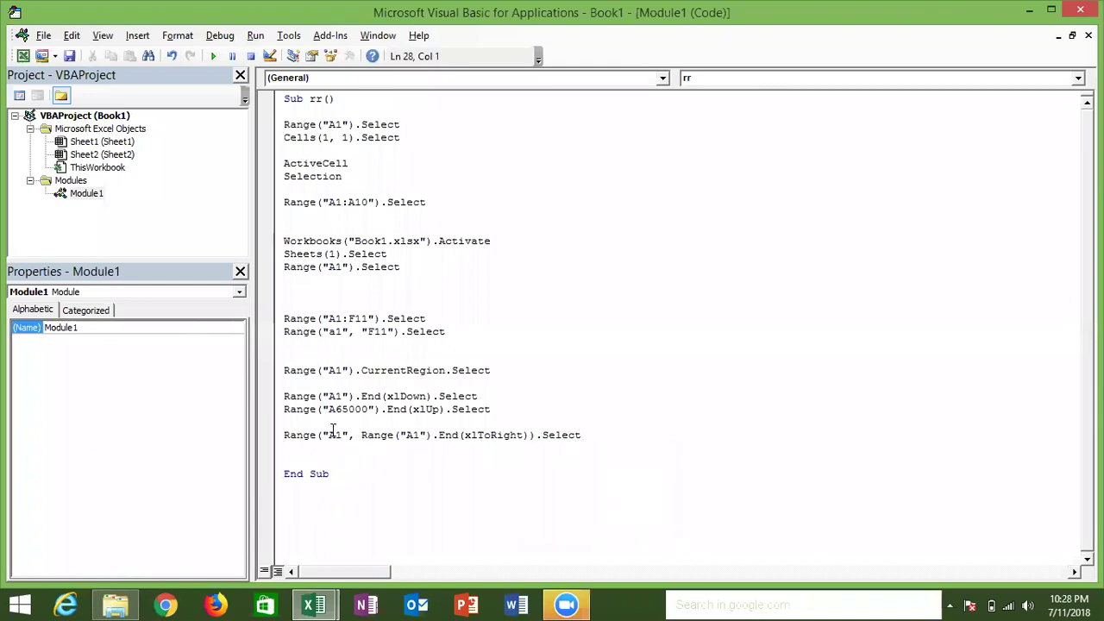
pyautogui.hotkey('alt', 'Tab')
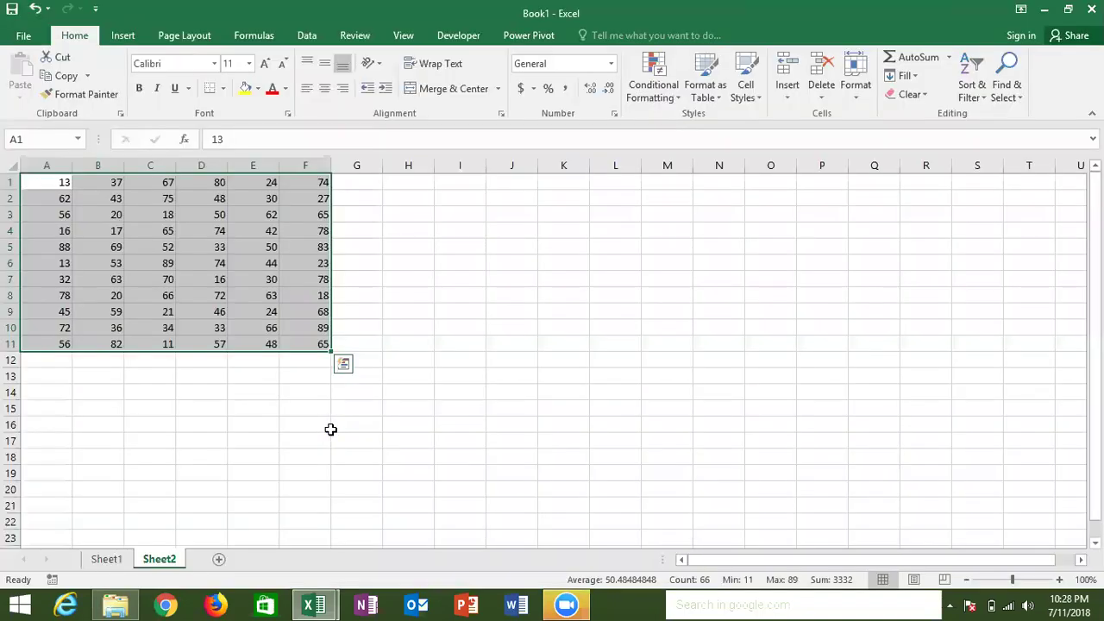
pyautogui.hotkey('ctrl', 'Home')
pyautogui.hotkey('ctrl', 'shift', 'Right')
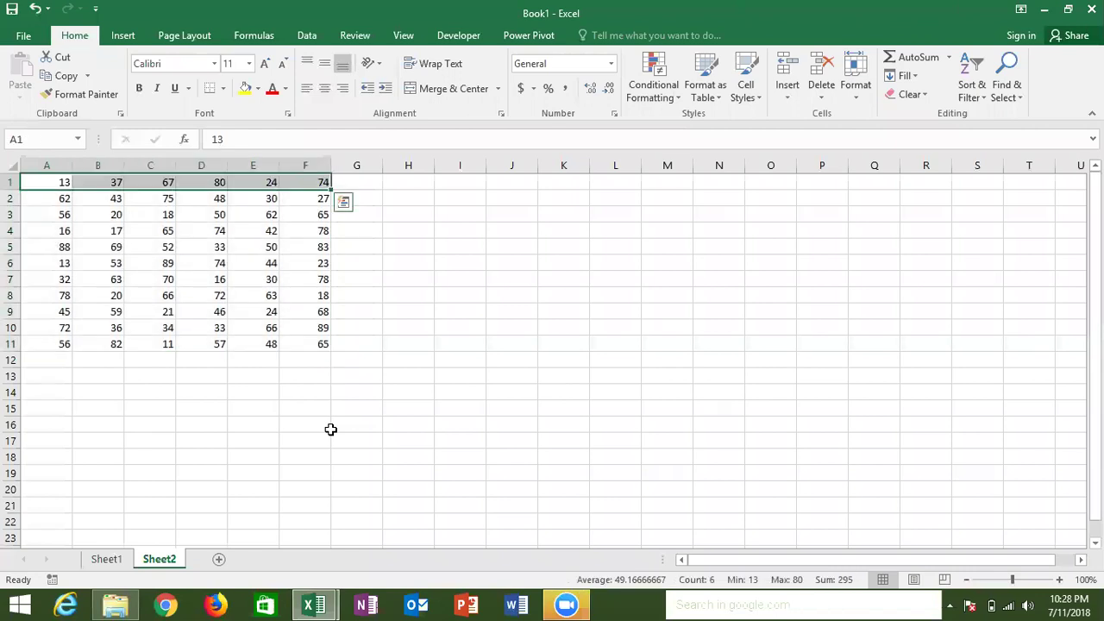
pyautogui.hotkey('ctrl', 'shift', 'Down')
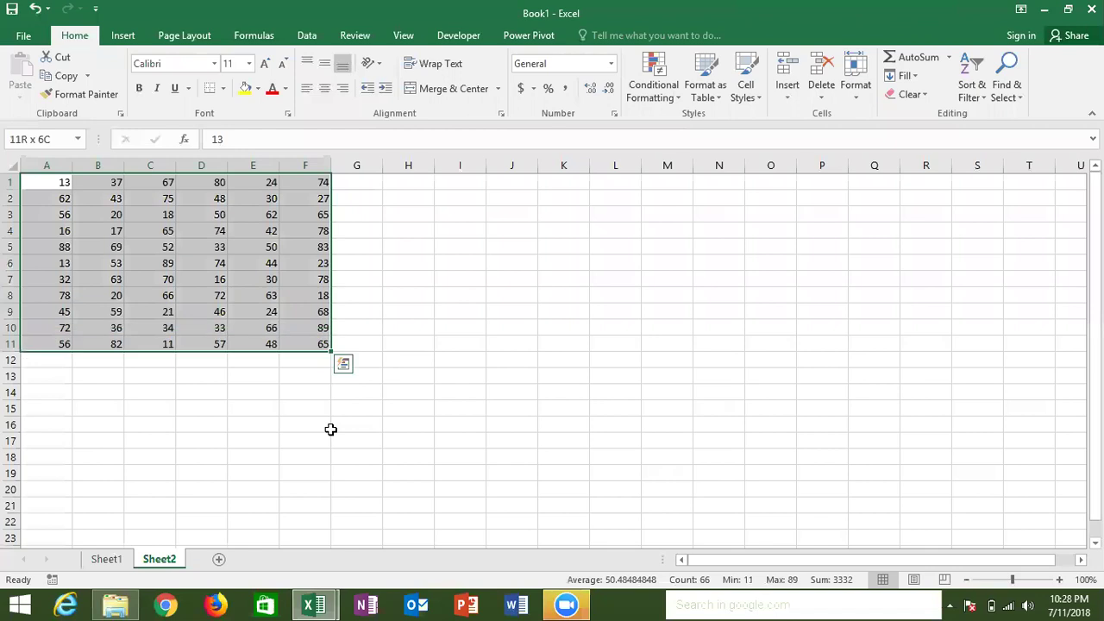
pyautogui.hotkey('ctrl', 'shift', 'Up')
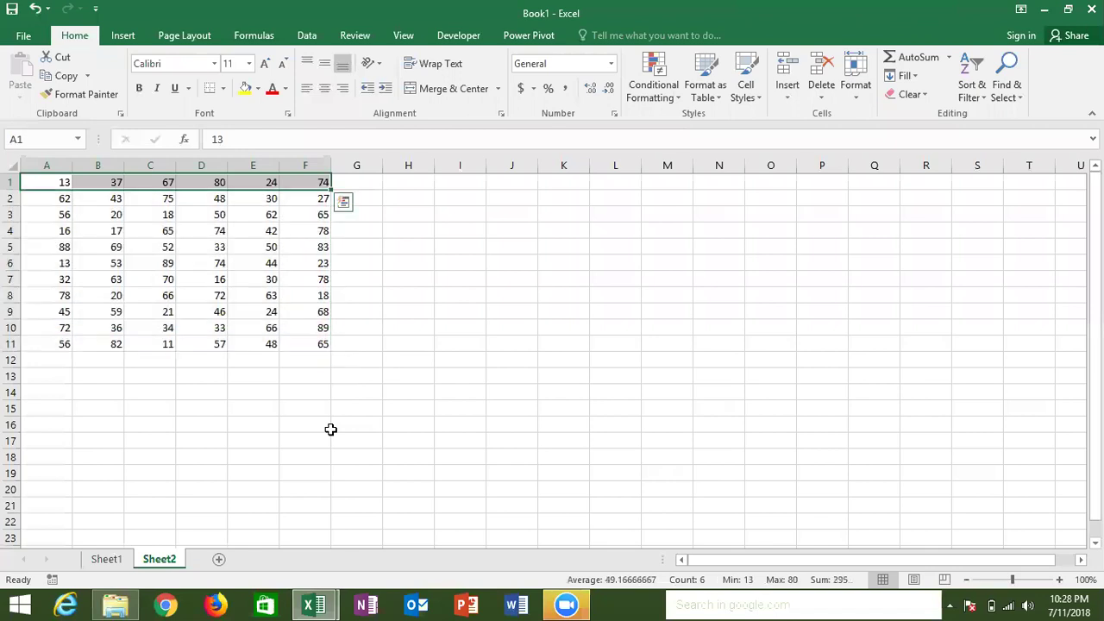
pyautogui.hotkey('alt', 'Tab')
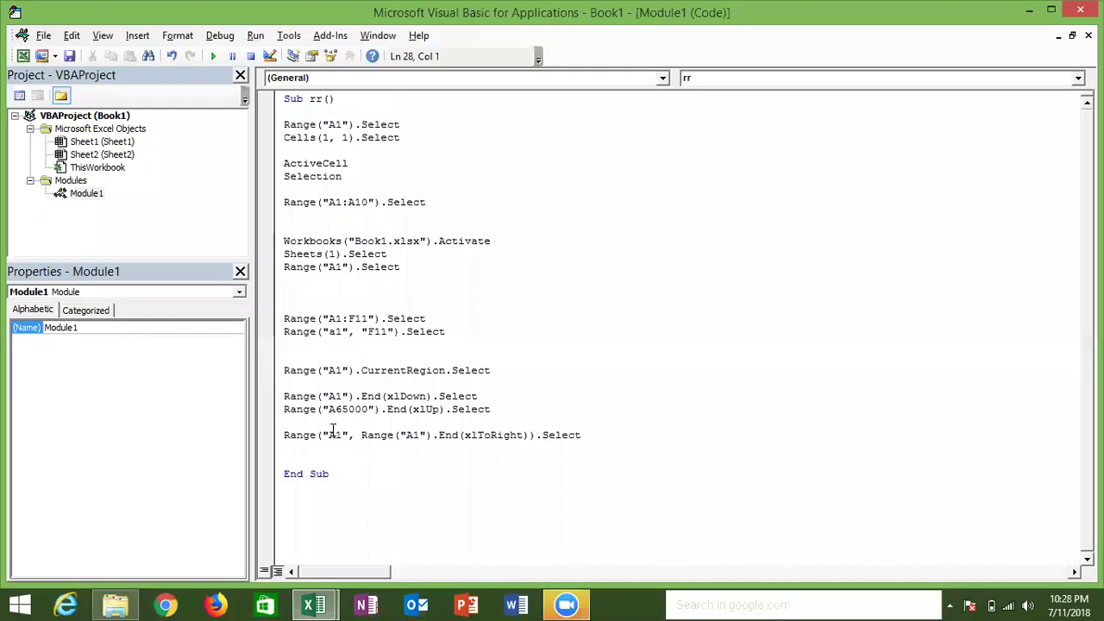
# Type Range(Selection, Selection.End(xlDown)).Select on line 28 and highlight both new Range lines
pyautogui.write('range')
pyautogui.write('(')
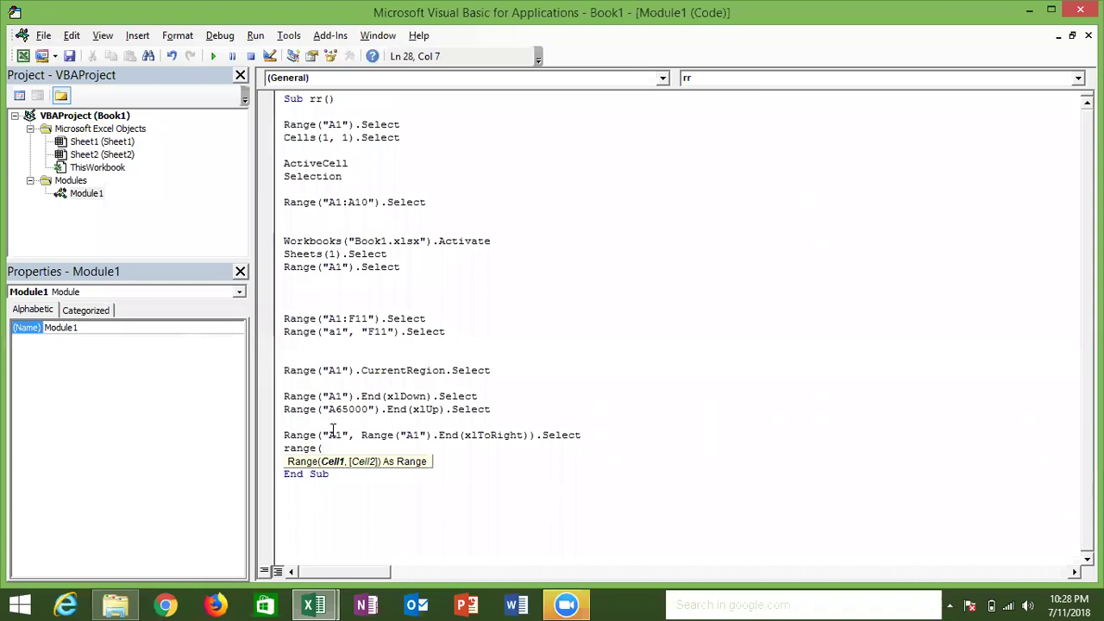
pyautogui.write('selection')
pyautogui.write(',selection.end')
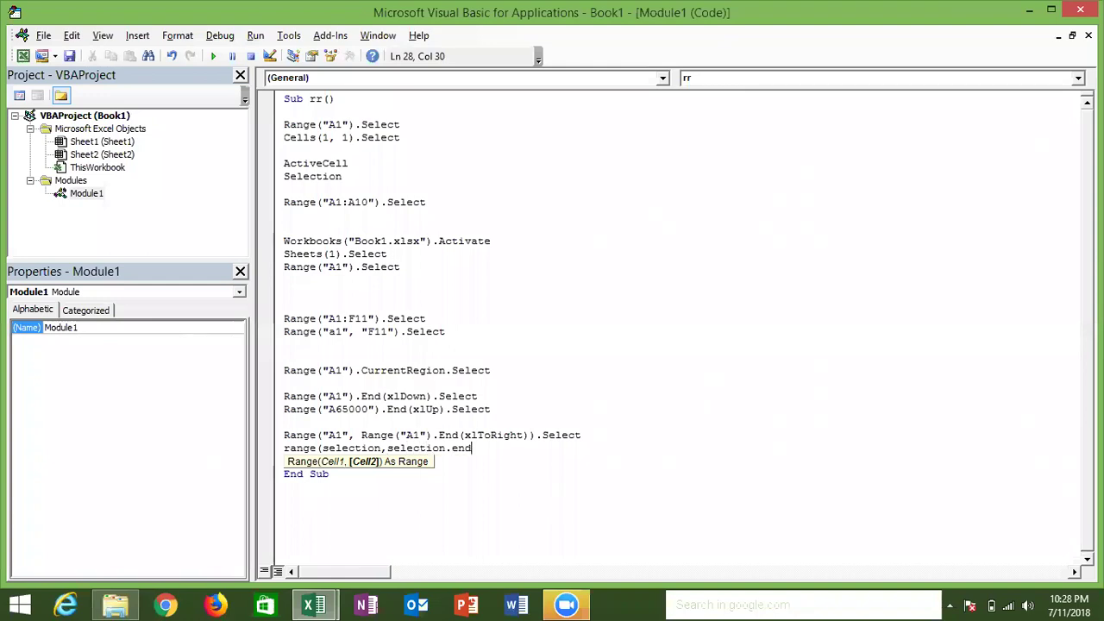
pyautogui.write('(')
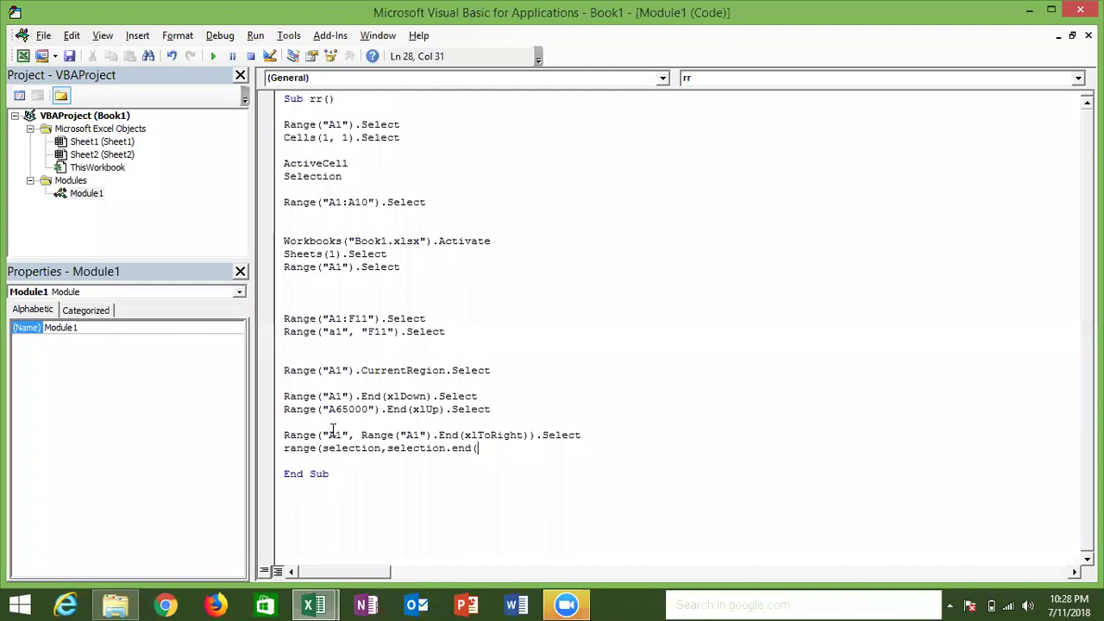
pyautogui.write('xl')
pyautogui.write('down')
pyautogui.write('))')
pyautogui.write('.s')
pyautogui.press('Tab')
pyautogui.press('Return')
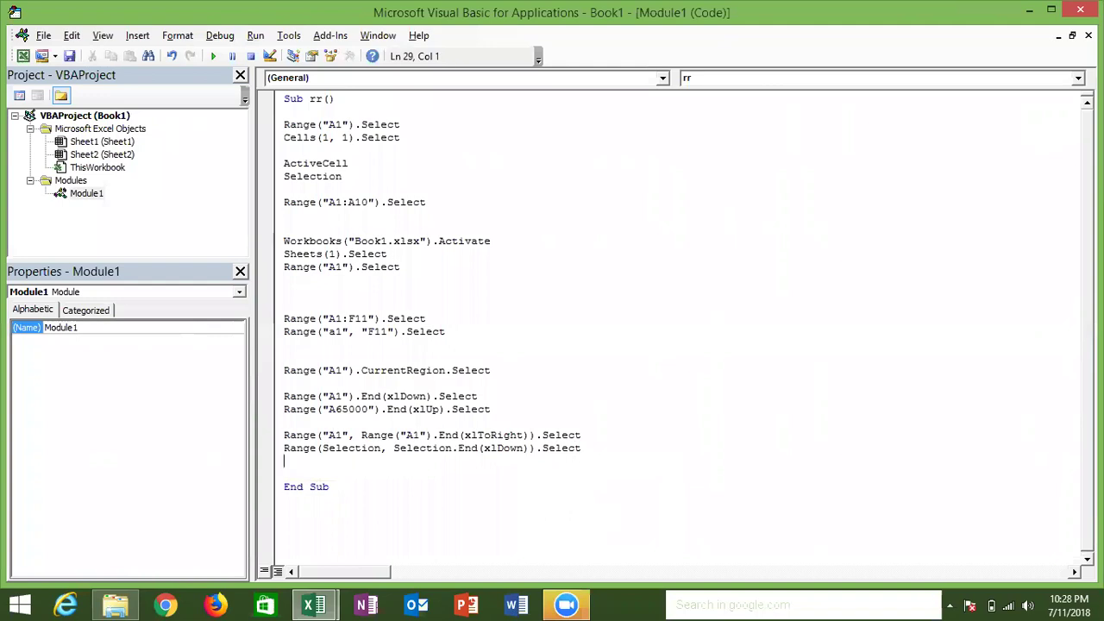
pyautogui.moveTo(284, 435)
pyautogui.mouseDown()
pyautogui.moveTo(581, 436)
pyautogui.moveTo(581, 448)
pyautogui.mouseUp()
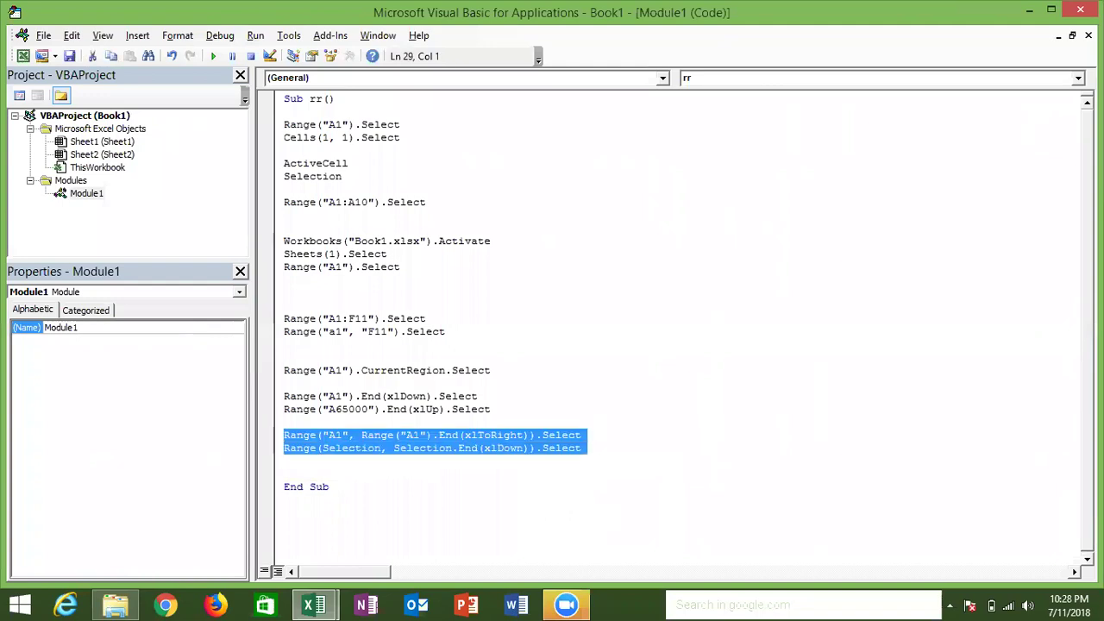
# On Sheet2, select A1:F11, clear 56 from A3 and 37 from B1, then return to VBA
pyautogui.hotkey('alt', 'F11')
pyautogui.hotkey('ctrl', 'shift', 'Right')
pyautogui.hotkey('ctrl', 'shift', 'Down')
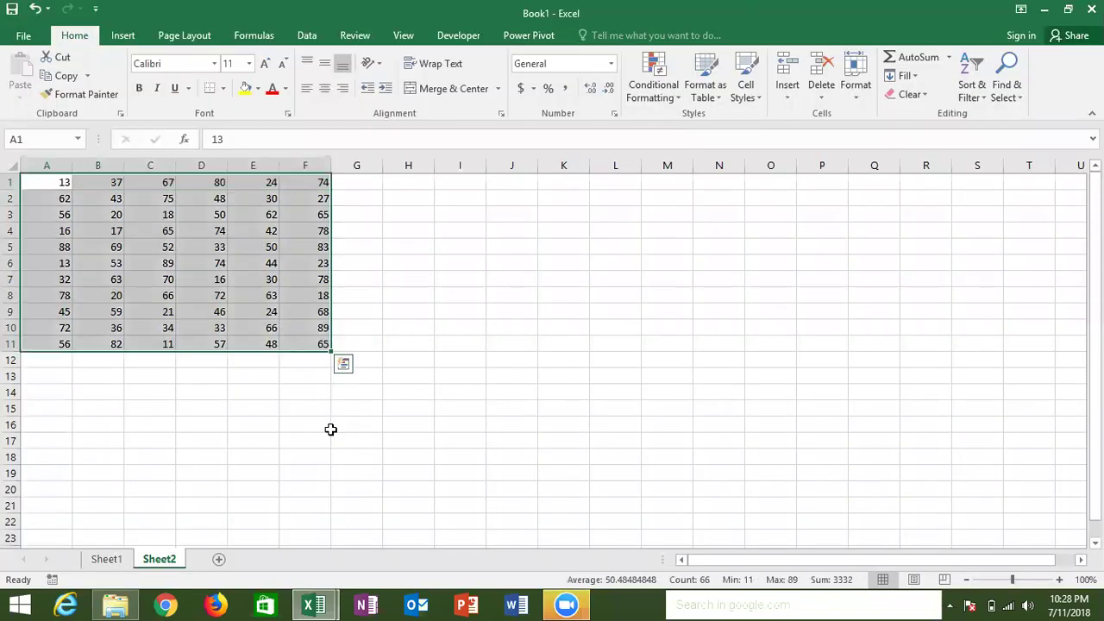
pyautogui.press('Down')
pyautogui.press('Down')
pyautogui.press('Delete')
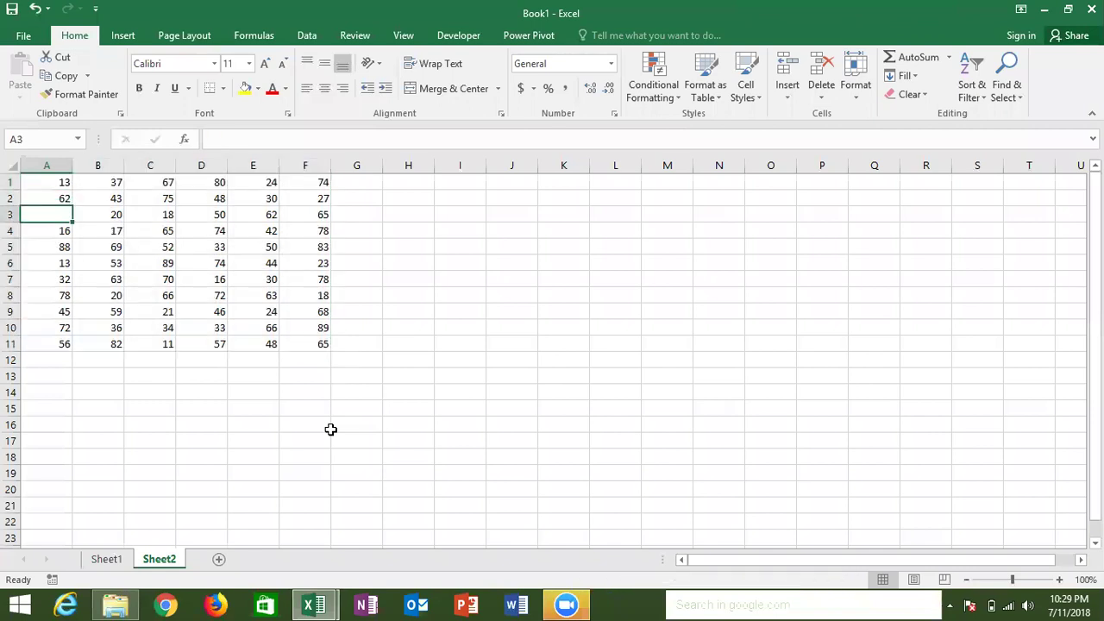
pyautogui.press('Up')
pyautogui.press('Up')
pyautogui.press('Right')
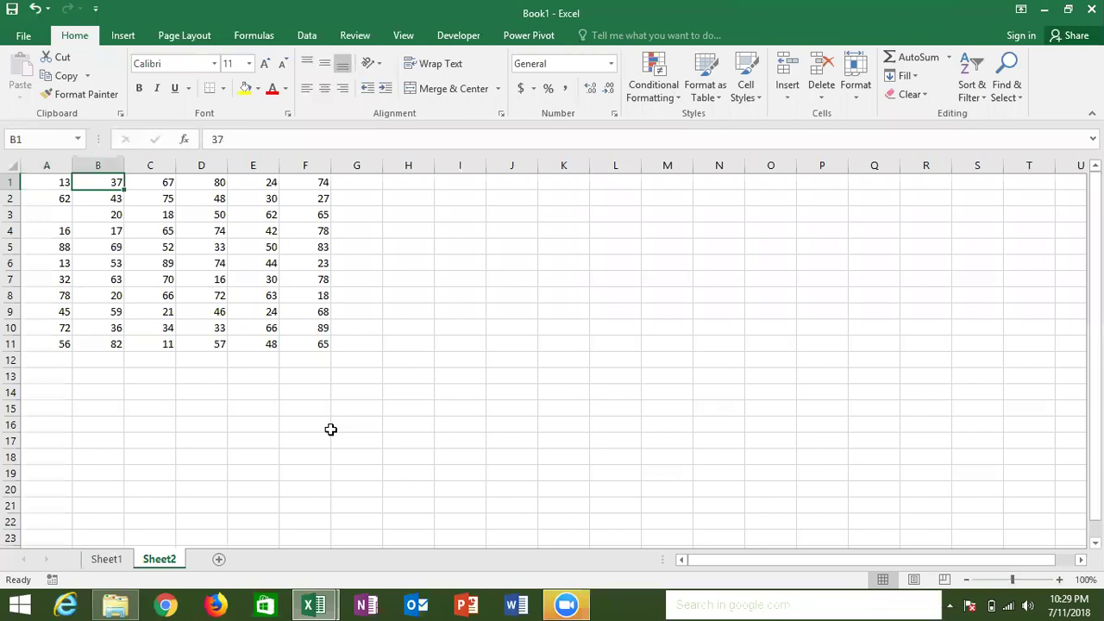
pyautogui.press('Delete')
pyautogui.press('Down')
pyautogui.press('Down')
pyautogui.press('Down')
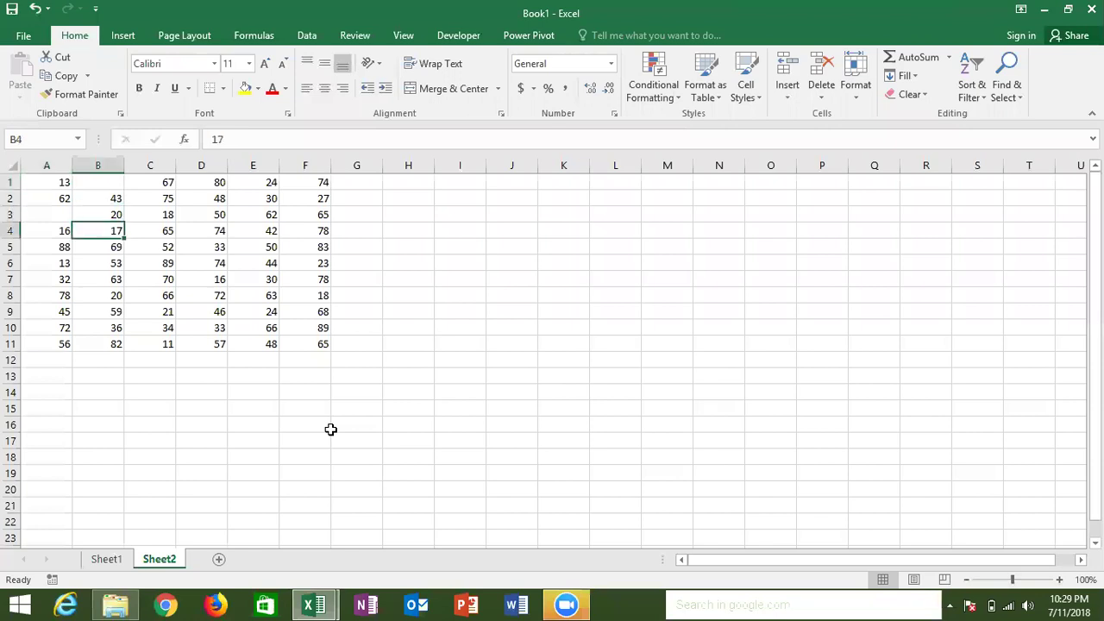
pyautogui.press('super')
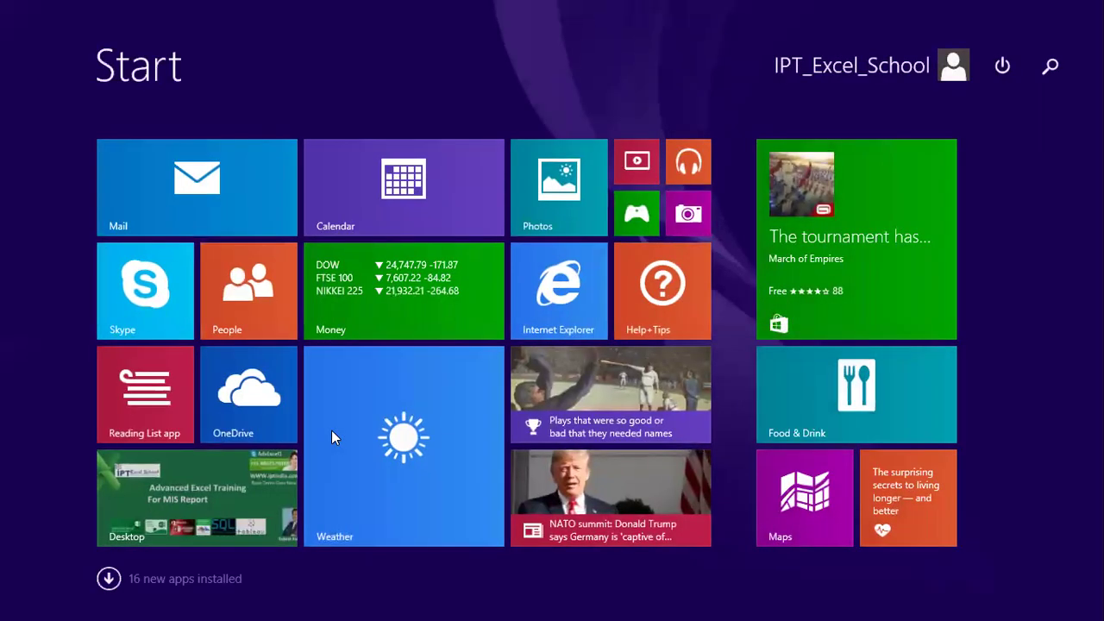
pyautogui.click(235, 516)
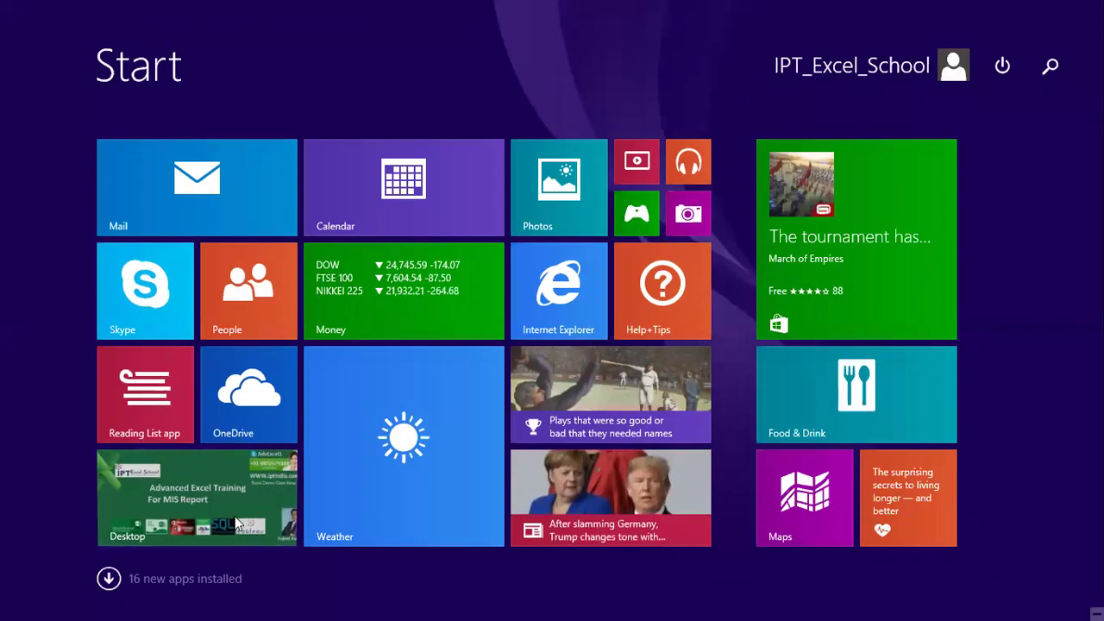
pyautogui.hotkey('alt', 'Tab')
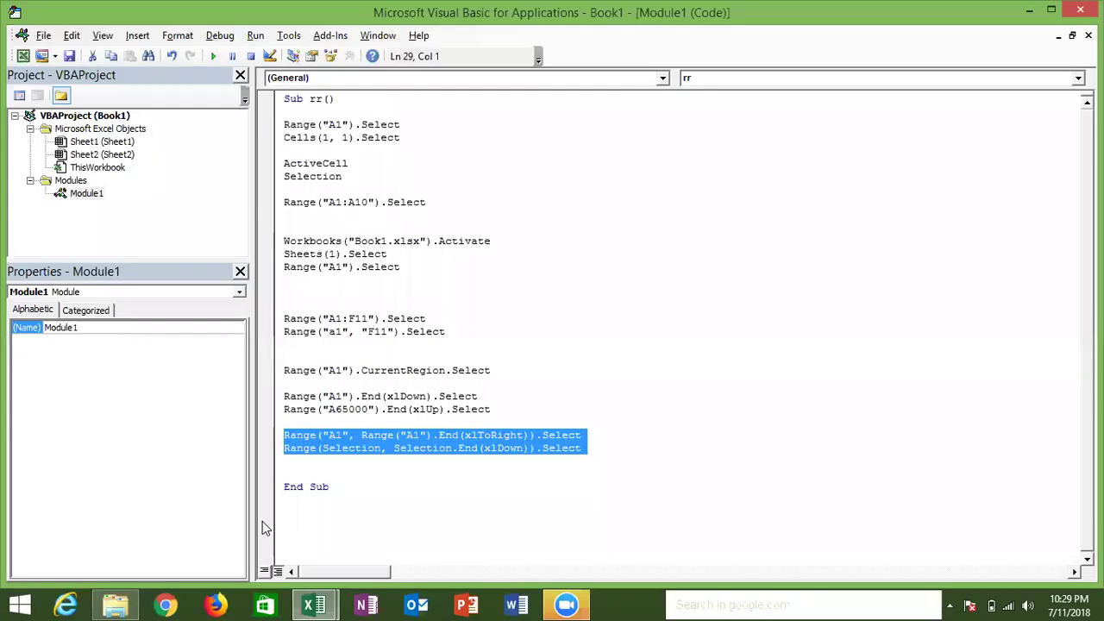
# Add a new line above End Sub in macro rr beginning c=range("Xfd1").End
pyautogui.click(299, 474)
pyautogui.press('Return')
pyautogui.press('Return')
pyautogui.press('Return')
pyautogui.press('Up')
pyautogui.press('Up')
pyautogui.write('c=rang')
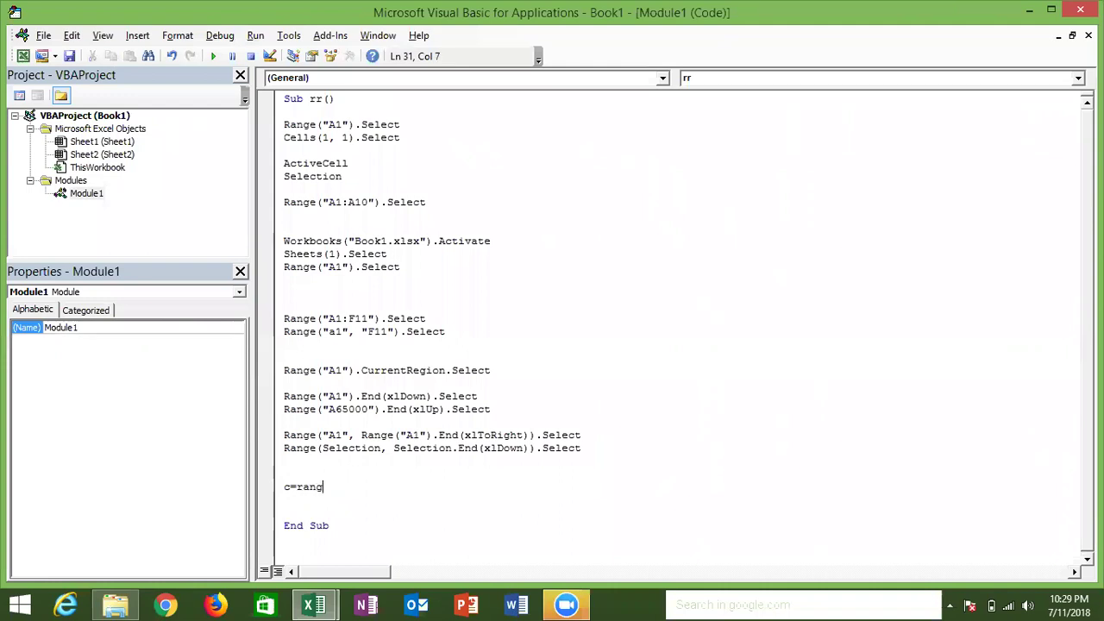
pyautogui.write('e("X')
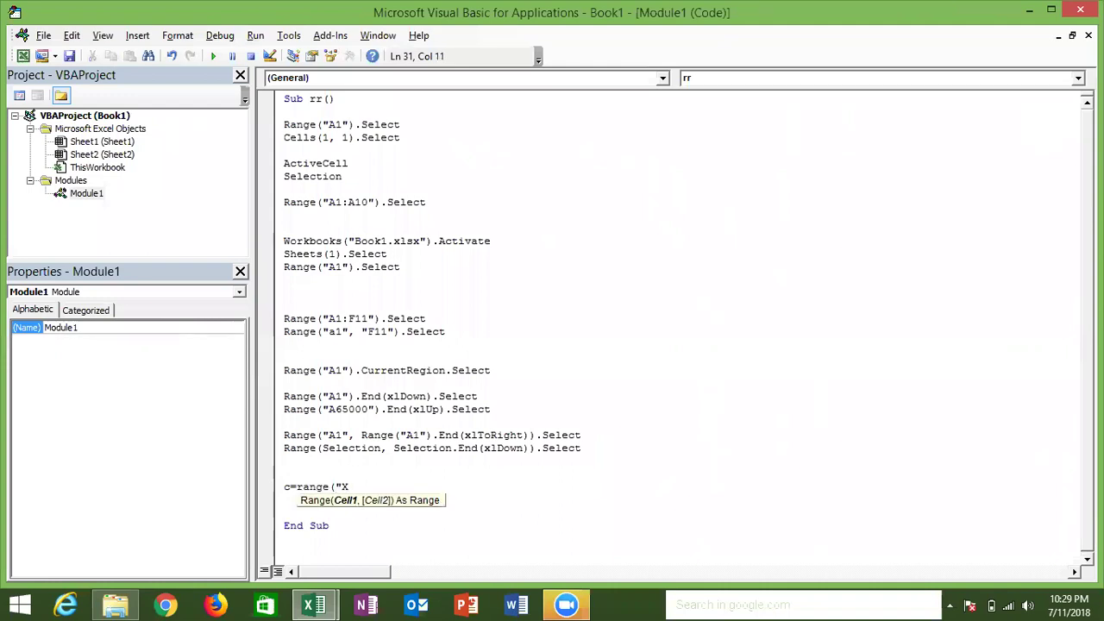
pyautogui.write('fd1')
pyautogui.write('")')
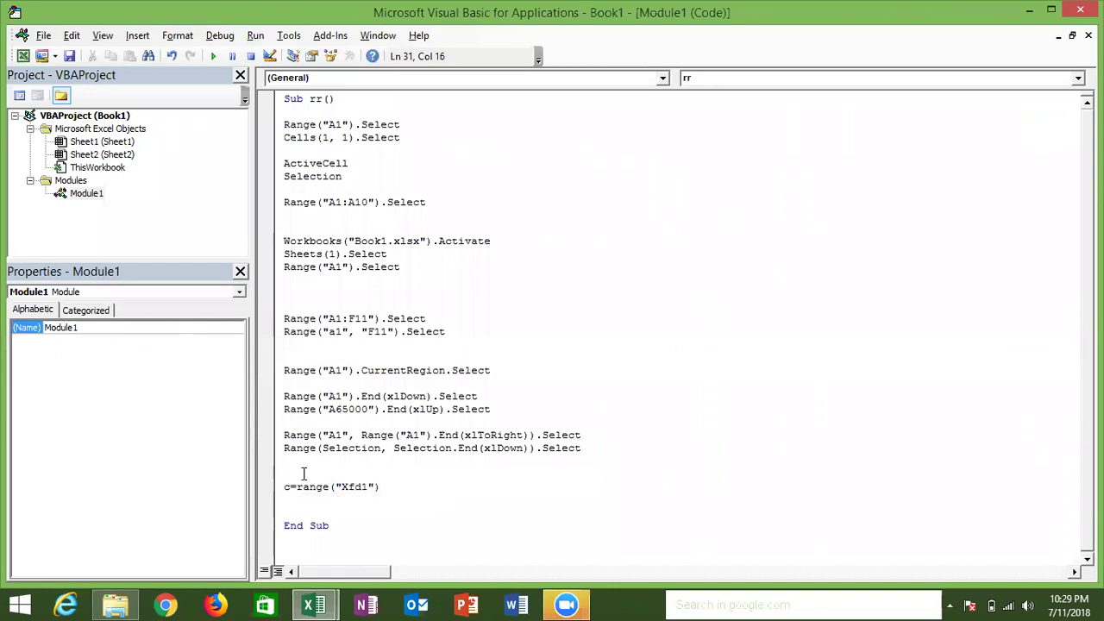
pyautogui.write('.End')
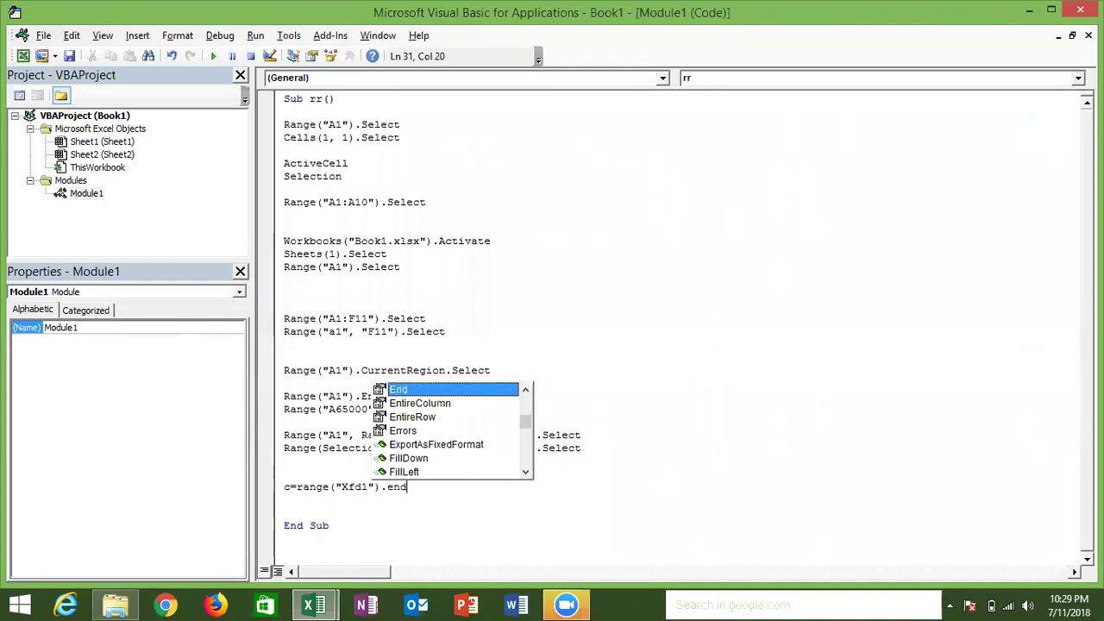
pyautogui.press('Escape')
# Complete the line as c = Range("Xfd1").End(xlToLeft).Column and switch to Excel
pyautogui.write('(')
pyautogui.click(304, 473)
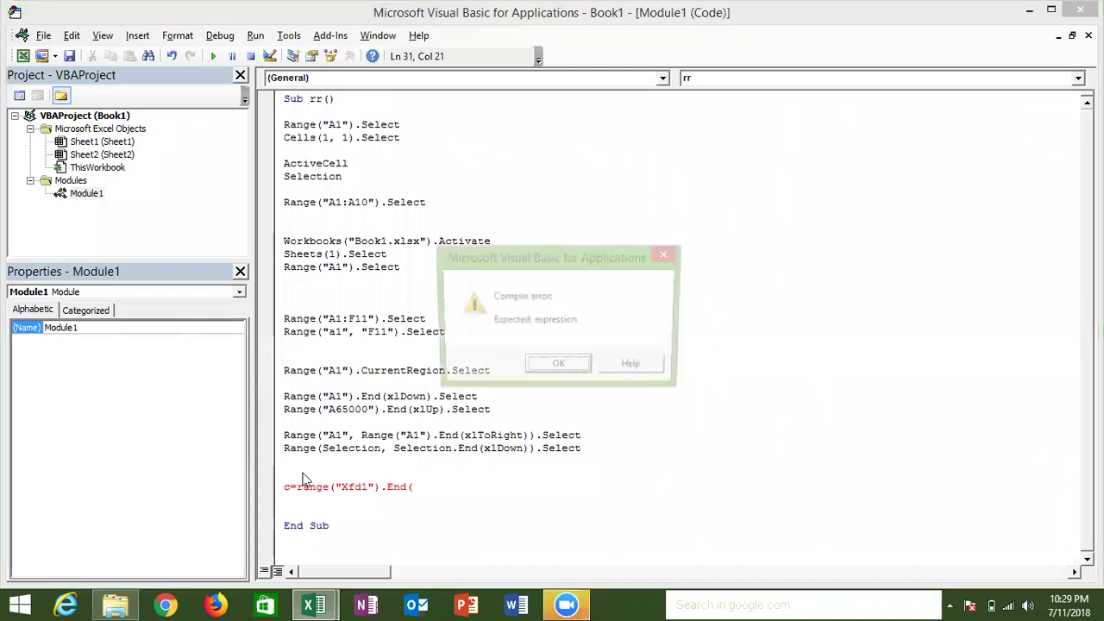
pyautogui.press('Return')
pyautogui.press('BackSpace')
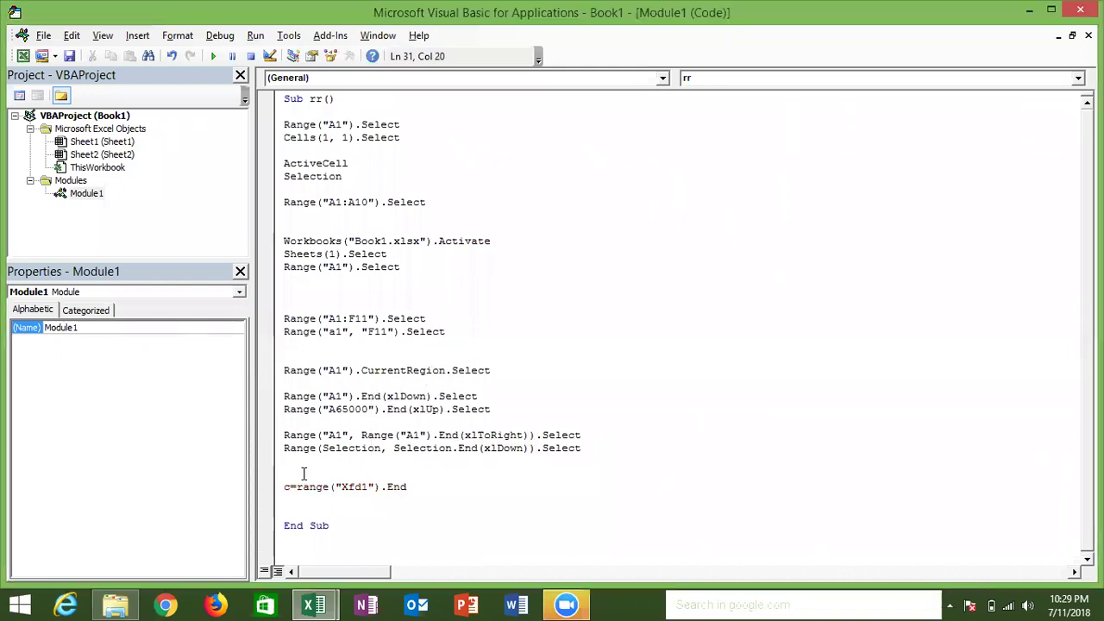
pyautogui.write('(')
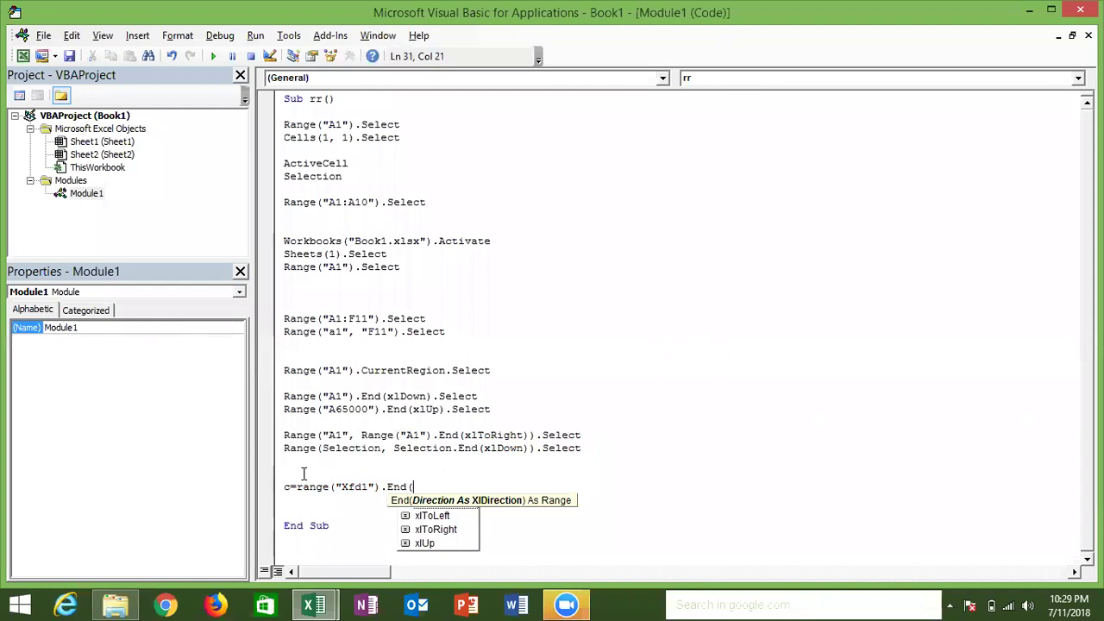
pyautogui.press('Tab')
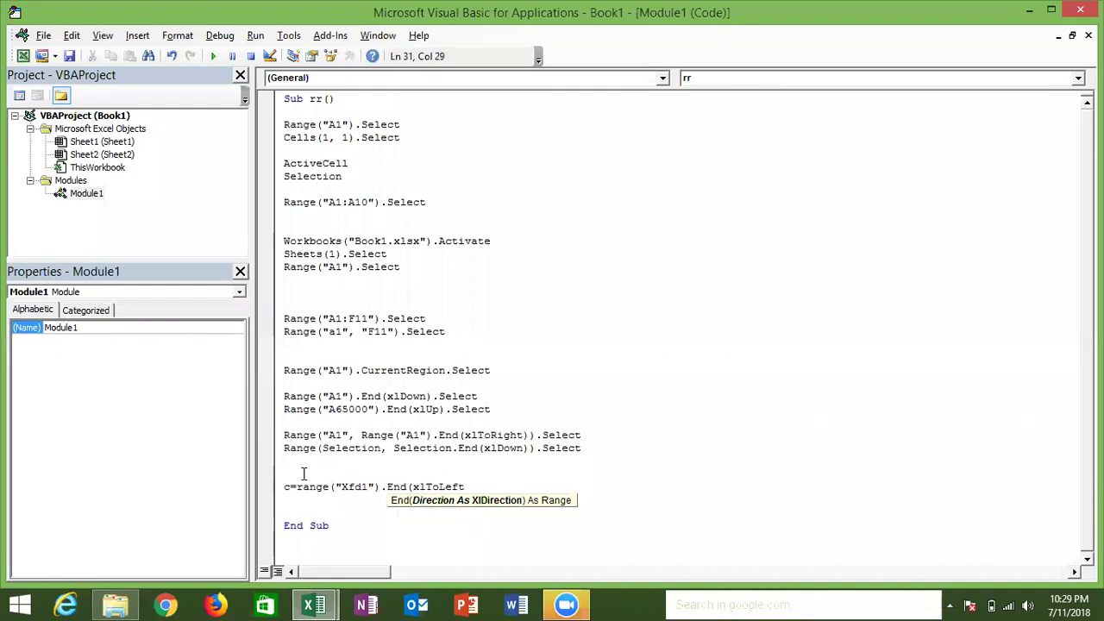
pyautogui.write(').')
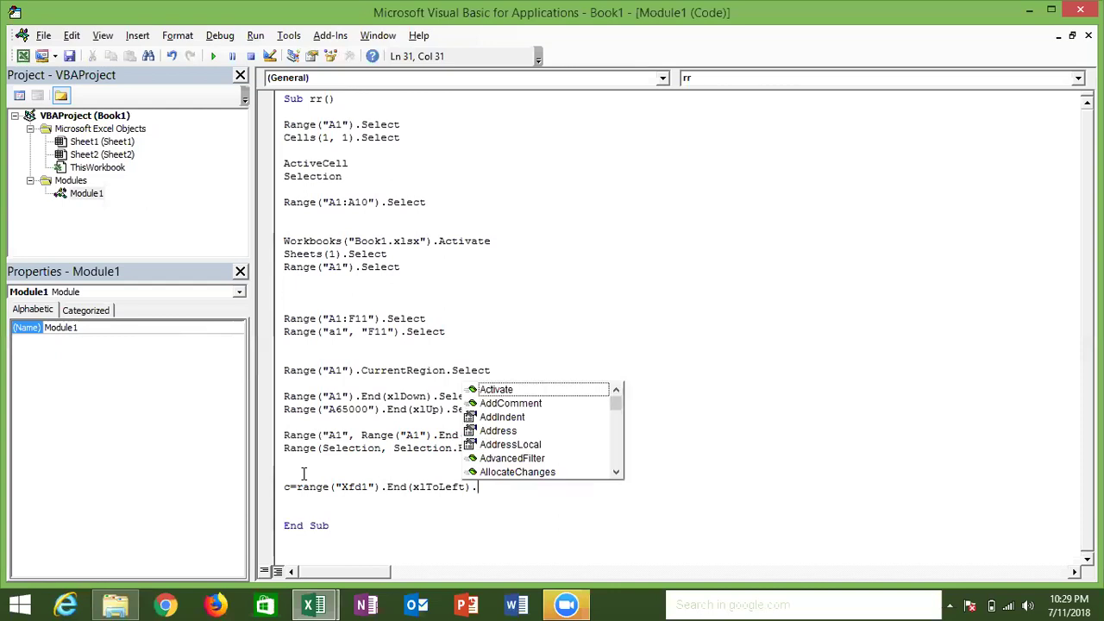
pyautogui.write('col')
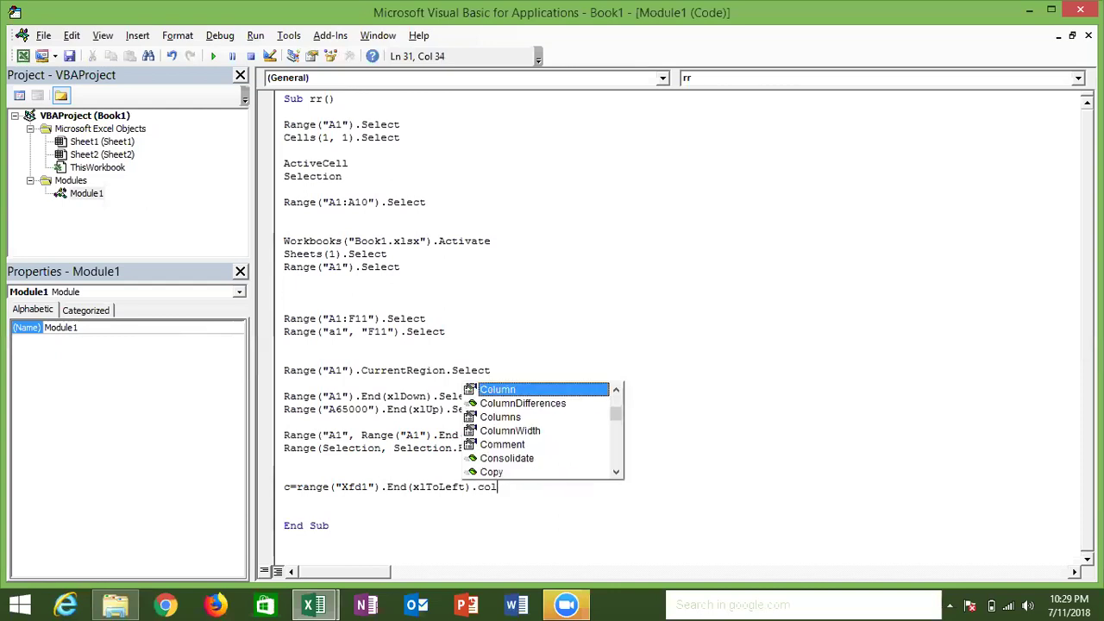
pyautogui.hotkey('alt', 'F11')
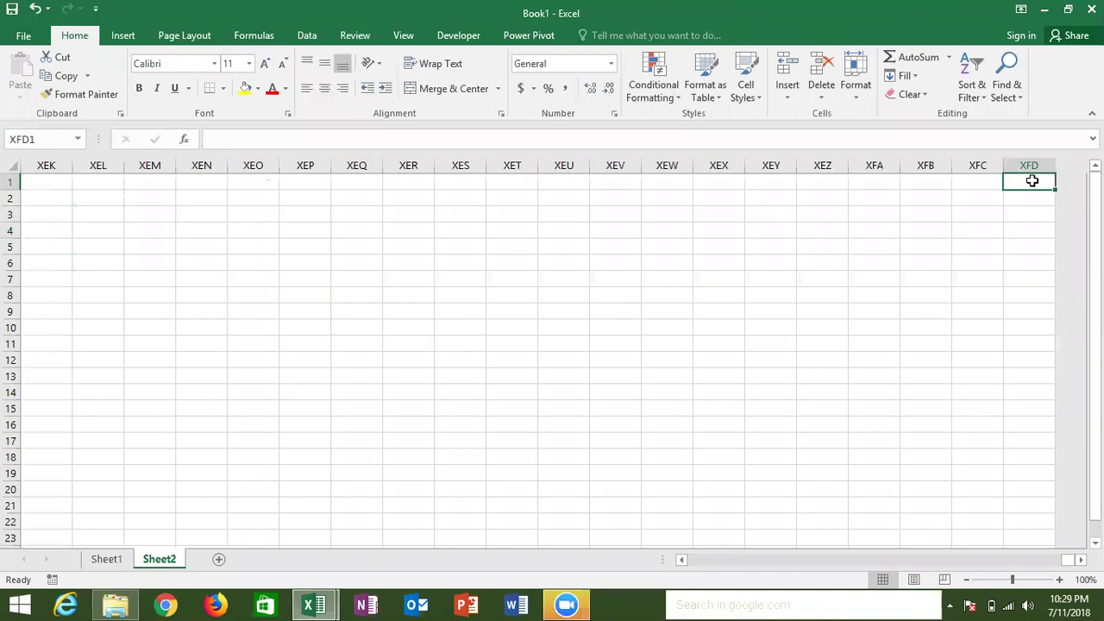
# Jump left from XFD1 to F1, the last filled column, then return to the VBA editor
pyautogui.hotkey('ctrl', 'Left')
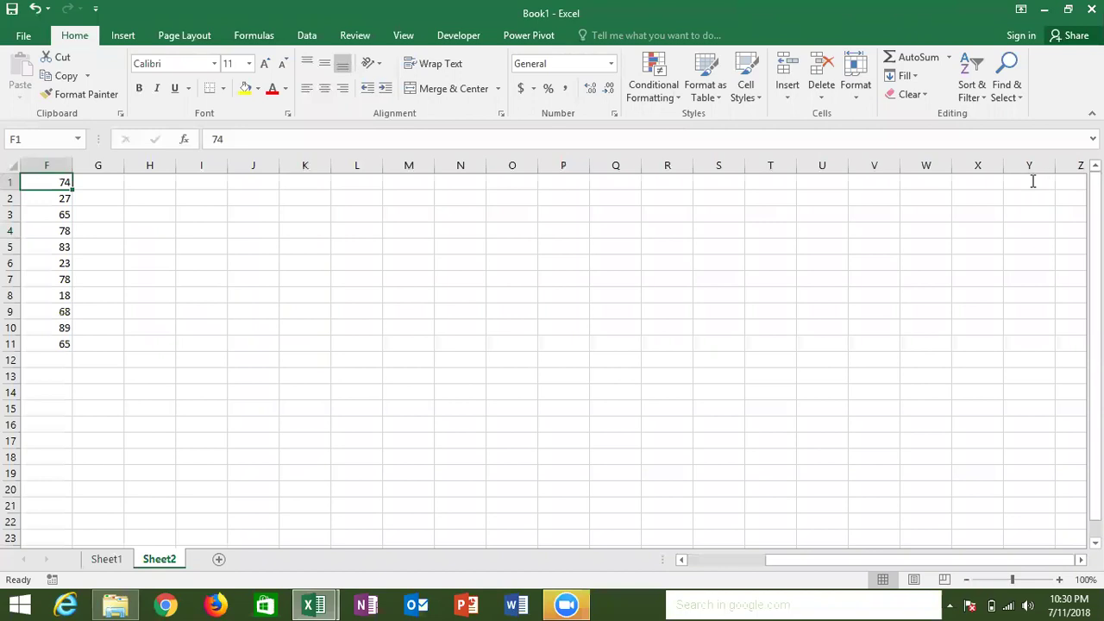
pyautogui.hotkey('alt', 'F11')
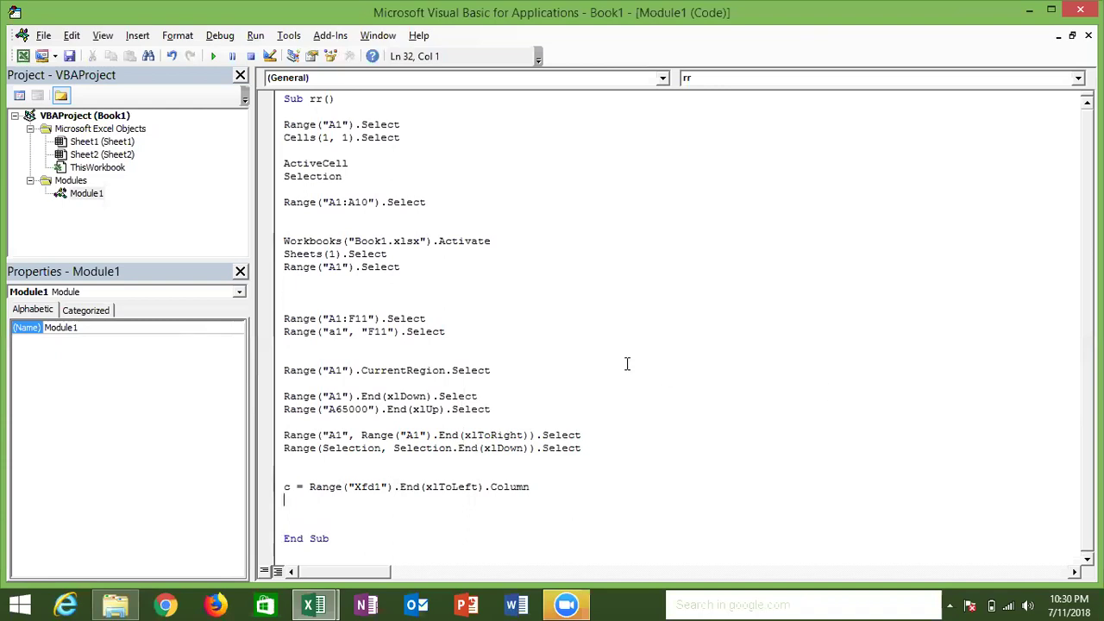
# Add the line r = Cells(65000, c).End(xlUp).Row below the column-number line
pyautogui.write('r')
pyautogui.write('=rang')
pyautogui.press('BackSpace')
pyautogui.press('BackSpace')
pyautogui.press('BackSpace')
pyautogui.press('BackSpace')
pyautogui.write('cells(')
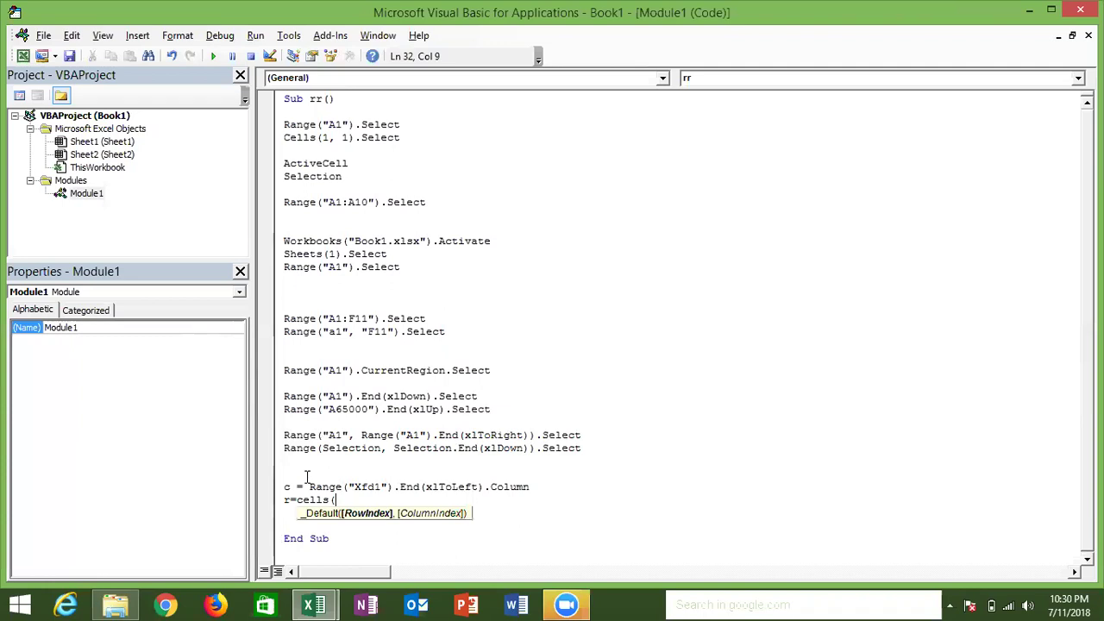
pyautogui.write('65000,c')
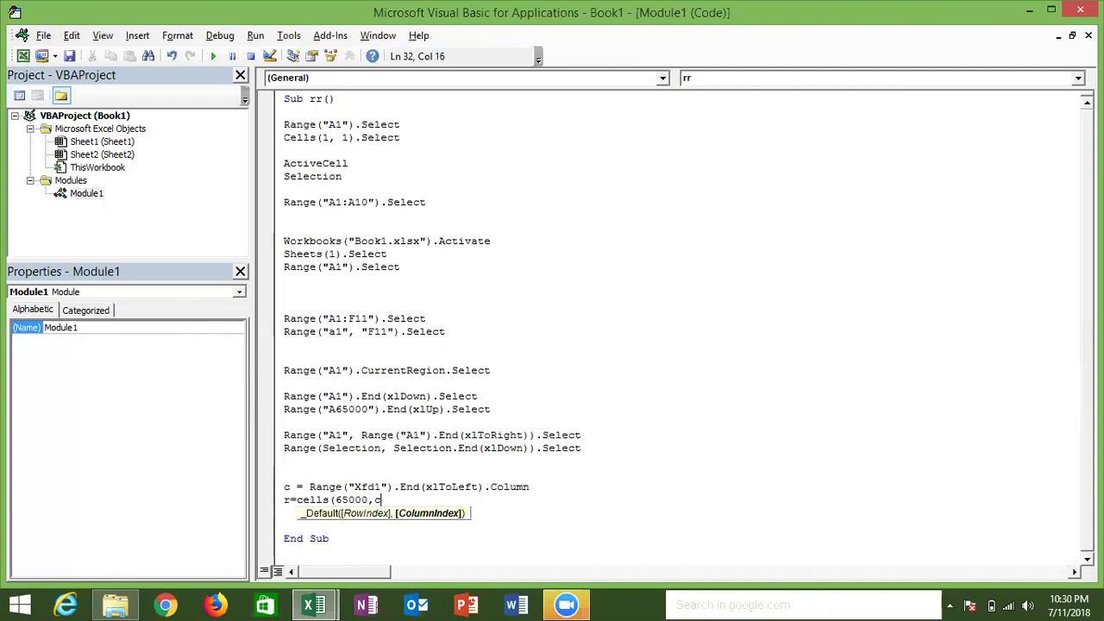
pyautogui.write(')')
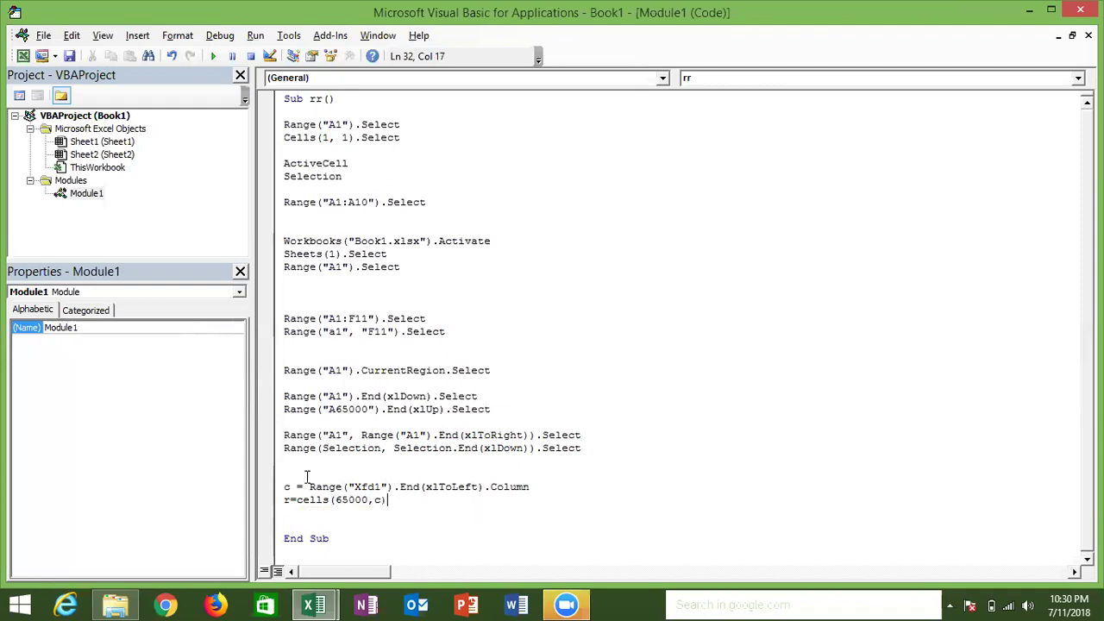
pyautogui.write('.end')
pyautogui.write('(xl')
pyautogui.write('up).Row')
pyautogui.press('Return')
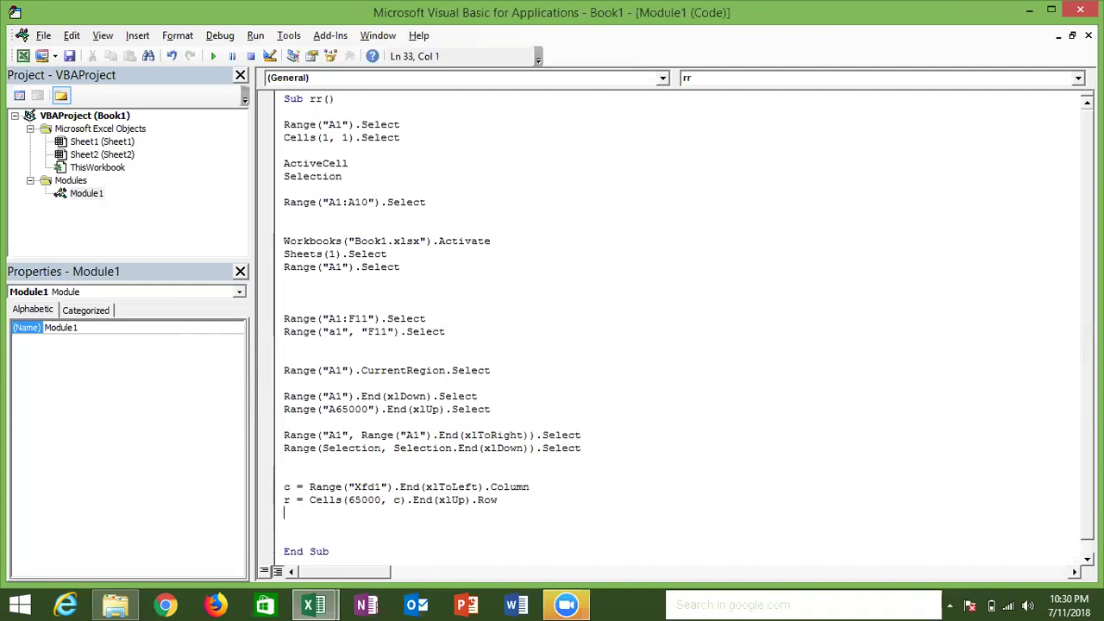
# Add Range("A1", Cells(r, c)).Select as the last line of macro rr
pyautogui.press('Return')
pyautogui.write('range')
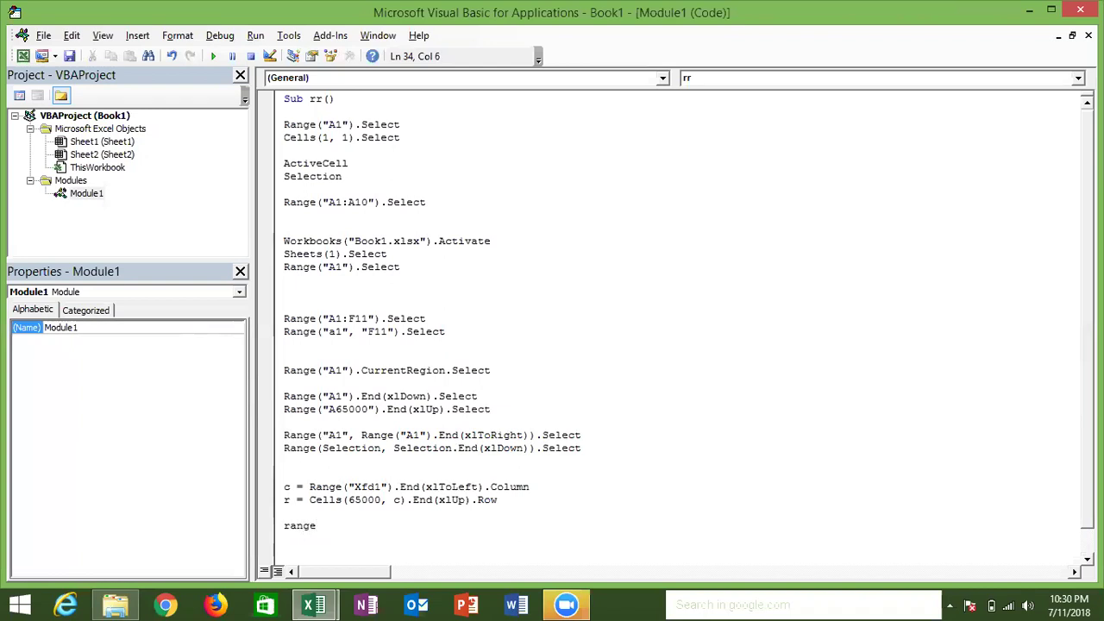
pyautogui.write('("A1",')
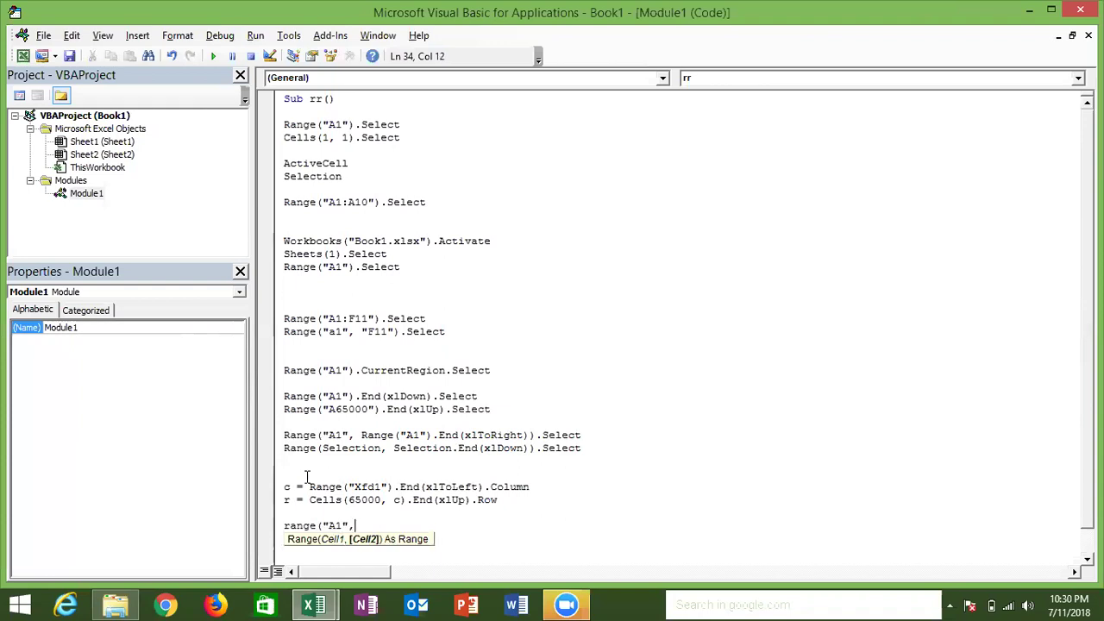
pyautogui.write('cells')
pyautogui.write('(')
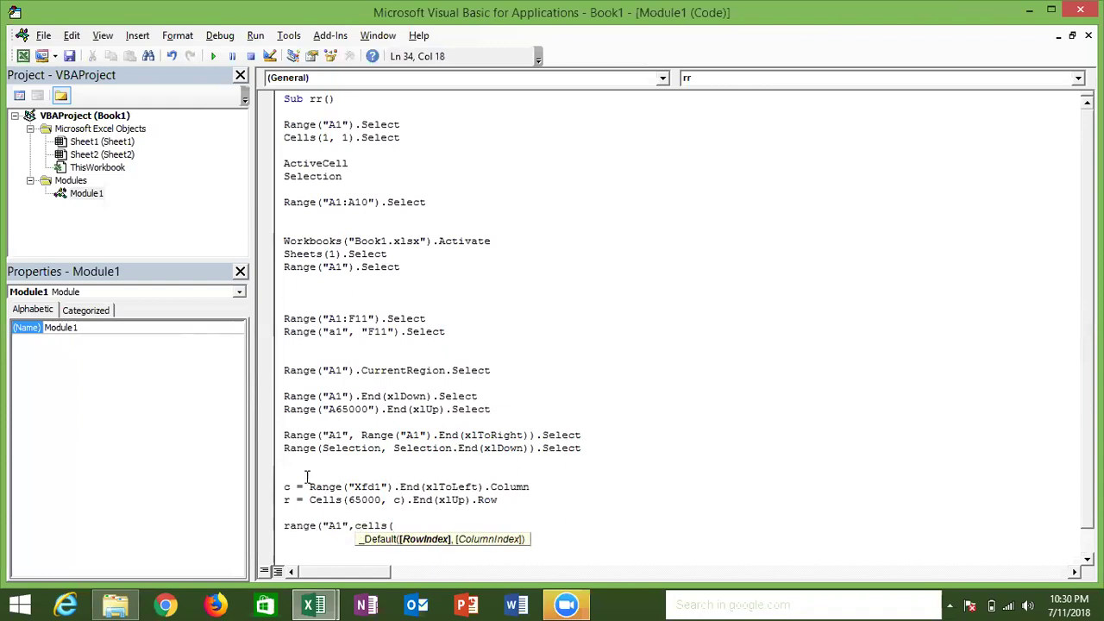
pyautogui.write('r,c')
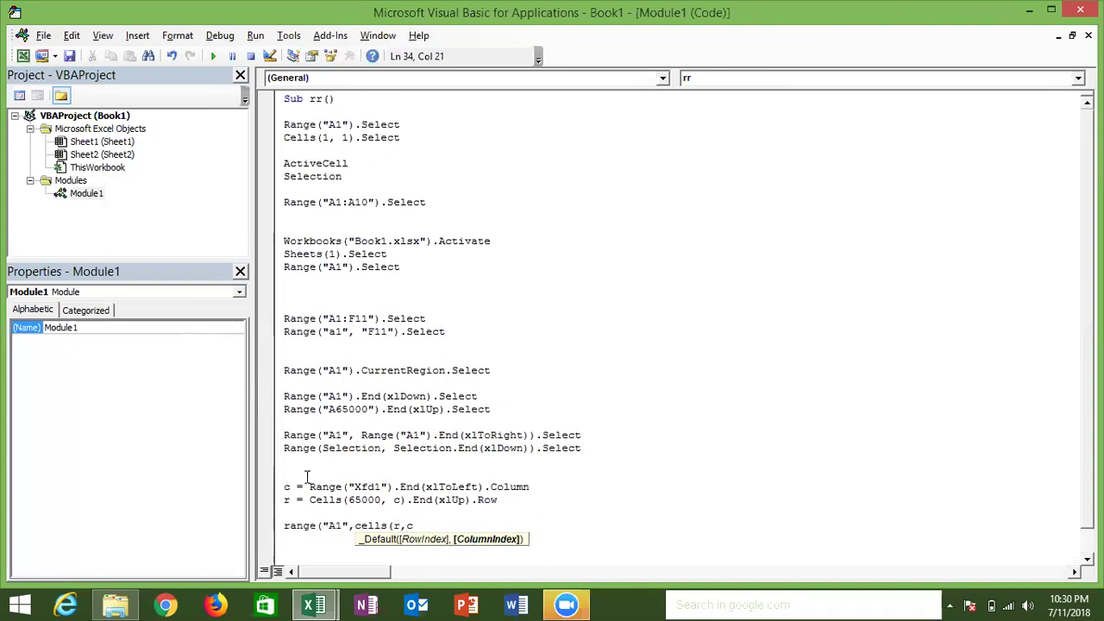
pyautogui.write('))')
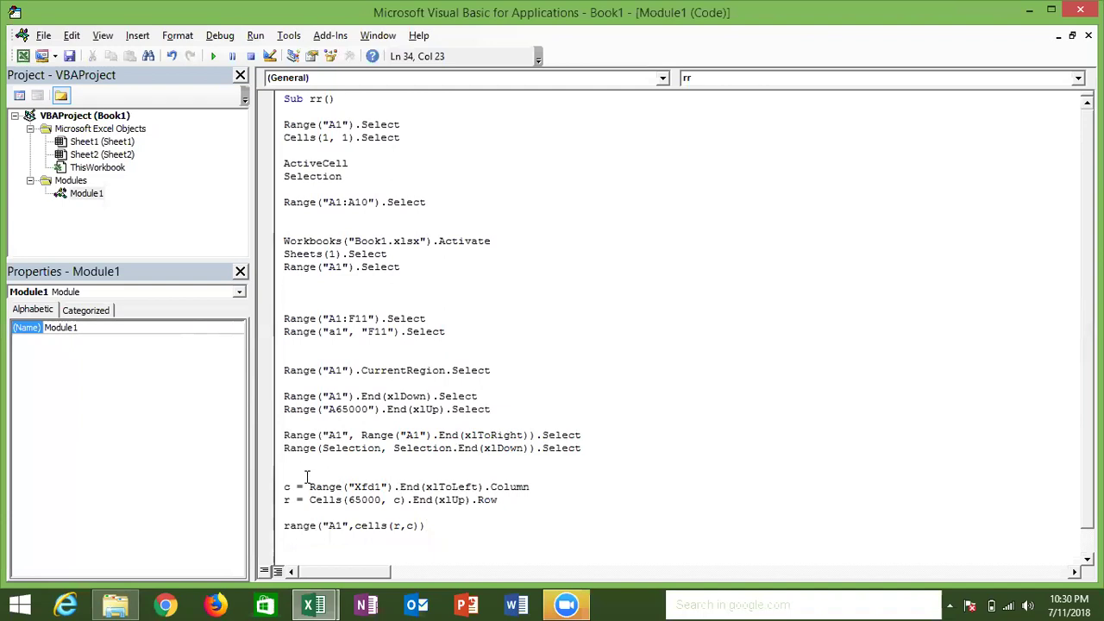
pyautogui.write('.Selec')
pyautogui.press('Tab')
pyautogui.press('Return')
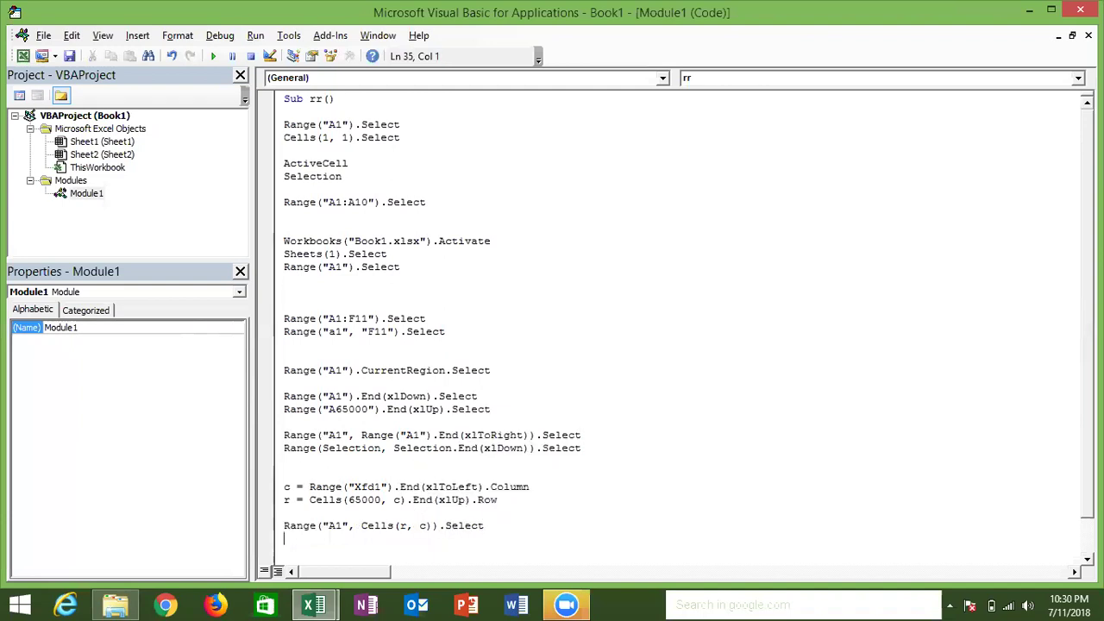
pyautogui.scroll(-2, 681, 327)
pyautogui.scroll(-1, 682, 328)
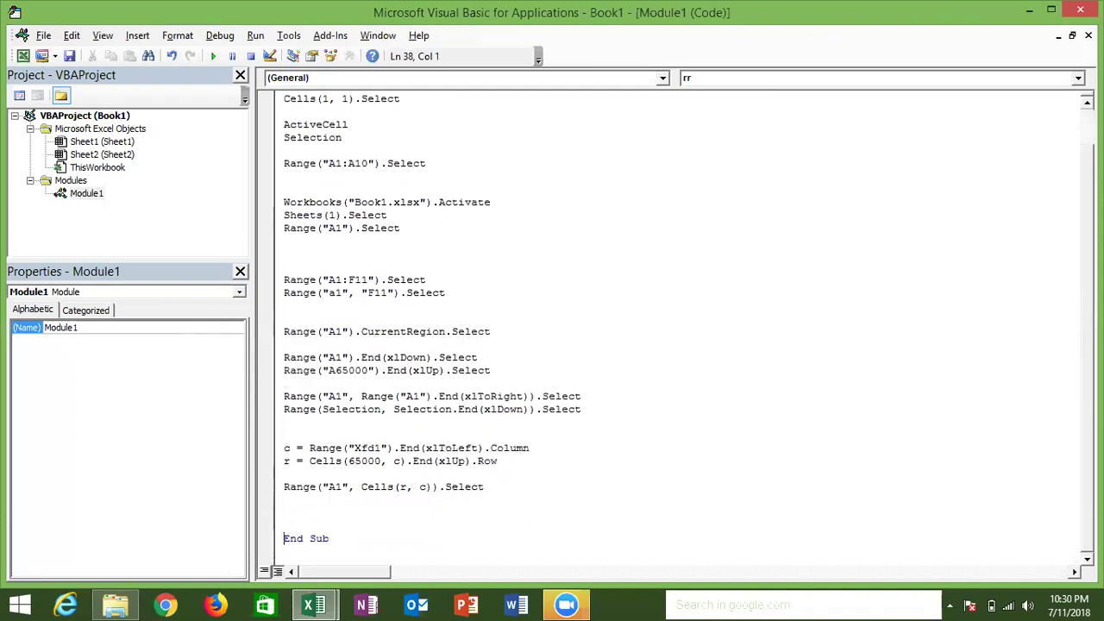
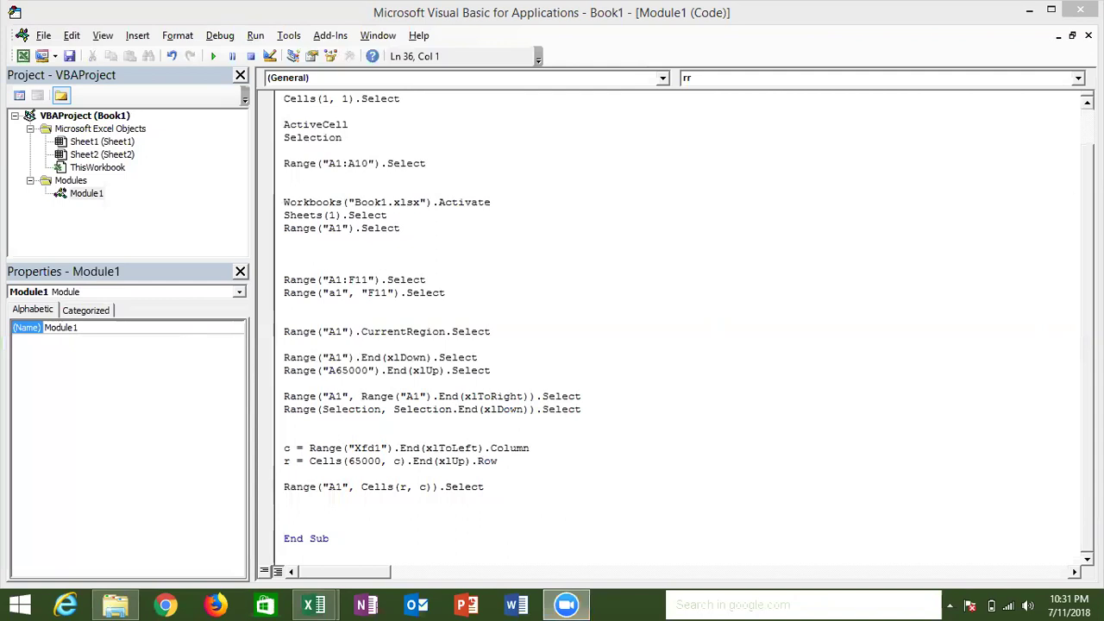
# Put the caret after the existing macro's End Sub and add blank lines below it
pyautogui.scroll(1, 681, 327)
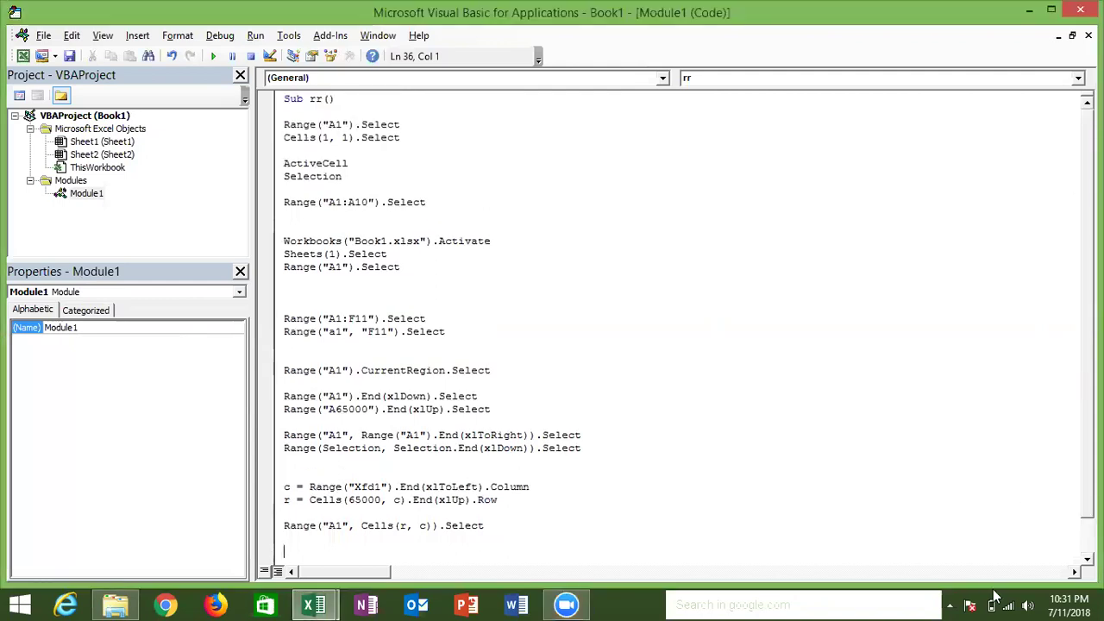
pyautogui.click(869, 409)
pyautogui.scroll(-1, 1088, 520)
pyautogui.click(470, 518)
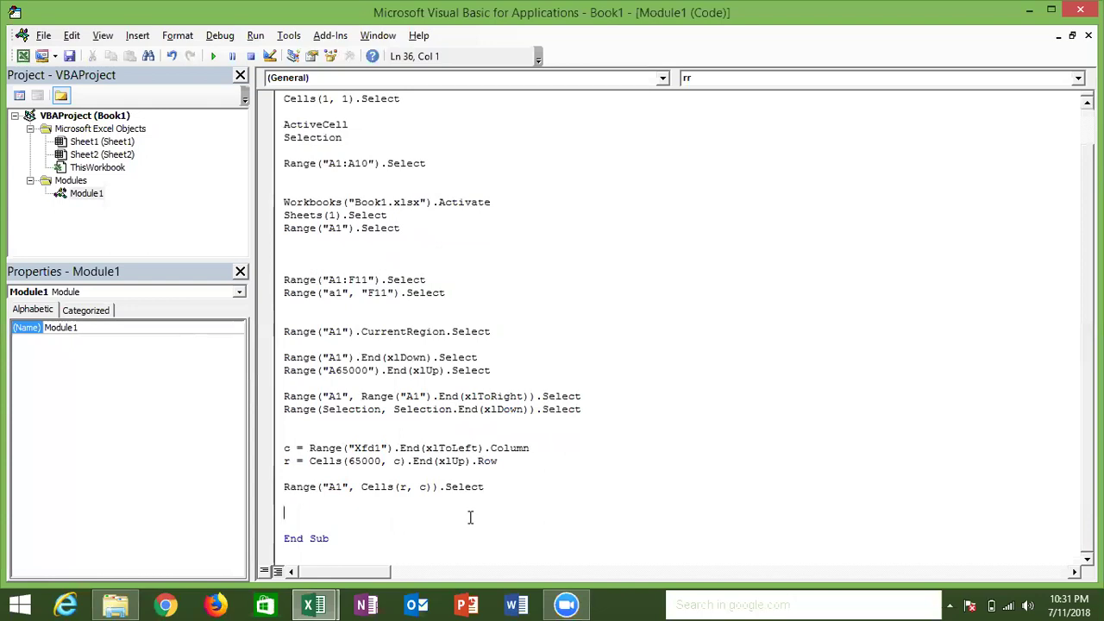
pyautogui.click(365, 543)
pyautogui.press('Return')
pyautogui.press('Return')
pyautogui.press('Return')
pyautogui.press('Return')
pyautogui.press('Return')
pyautogui.press('Return')
# Type 'sub rr' on a new line beneath the existing macro
pyautogui.press('Return')
pyautogui.press('Return')
pyautogui.press('Return')
pyautogui.press('Return')
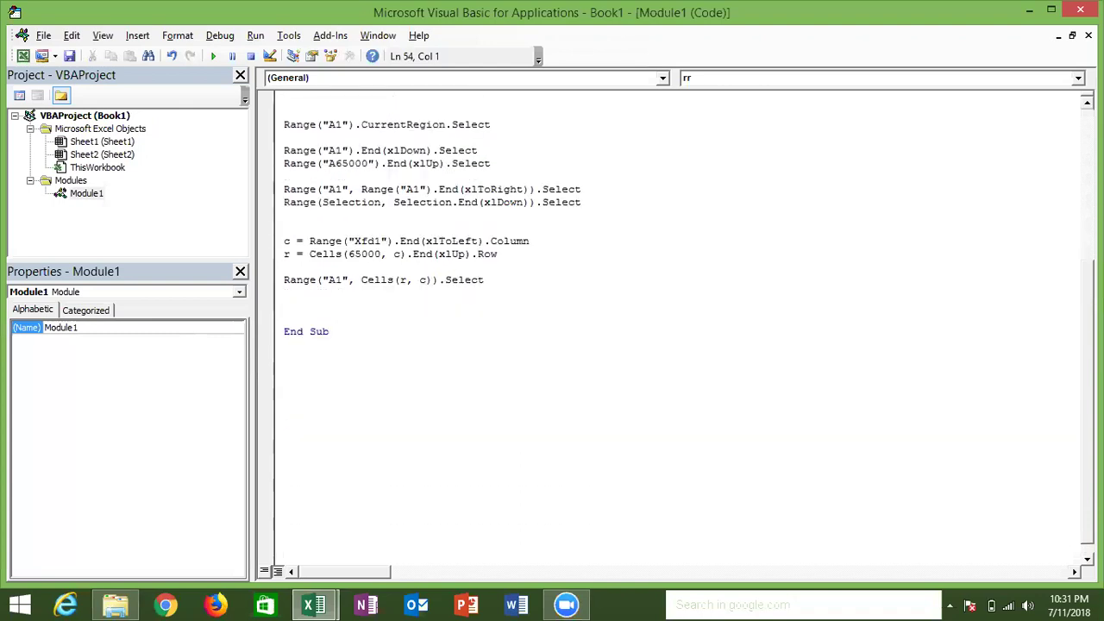
pyautogui.press('BackSpace')
pyautogui.press('BackSpace')
pyautogui.press('BackSpace')
pyautogui.press('BackSpace')
pyautogui.press('BackSpace')
pyautogui.press('BackSpace')
pyautogui.write('sub')
pyautogui.press('BackSpace')
pyautogui.write('b rr')
pyautogui.press('Return')
pyautogui.press('Return')
pyautogui.press('Return')
pyautogui.press('Return')
pyautogui.press('Return')
# Inside Sub rr, write Range("A1").Value = a quoted name string
pyautogui.press('Up')
pyautogui.press('Up')
pyautogui.click(284, 395)
pyautogui.write('range(')
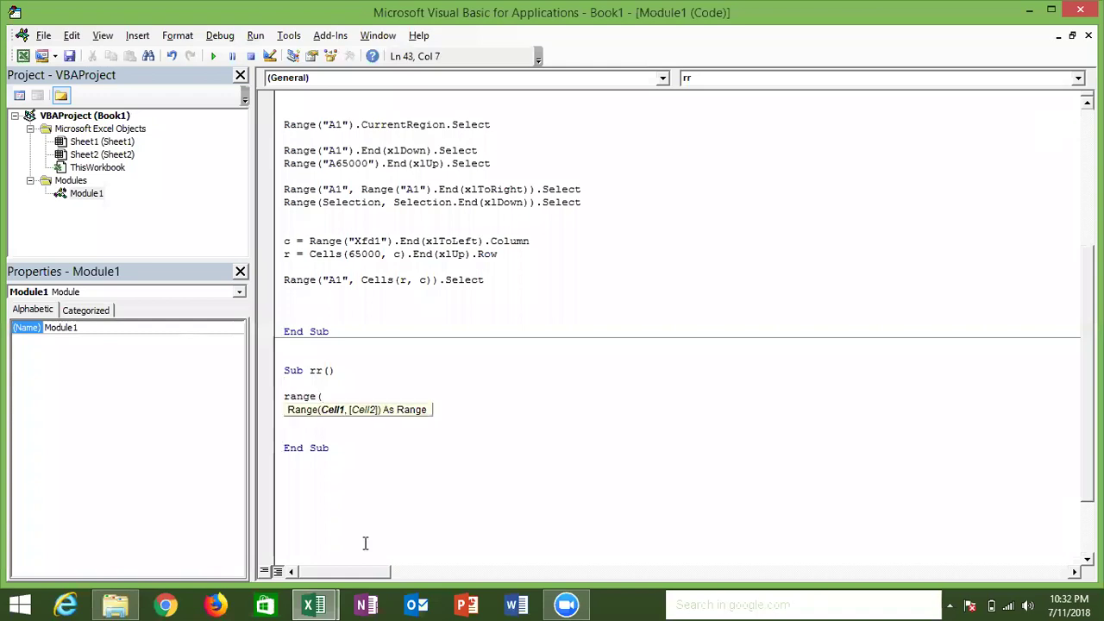
pyautogui.write('"A1"')
pyautogui.write(').')
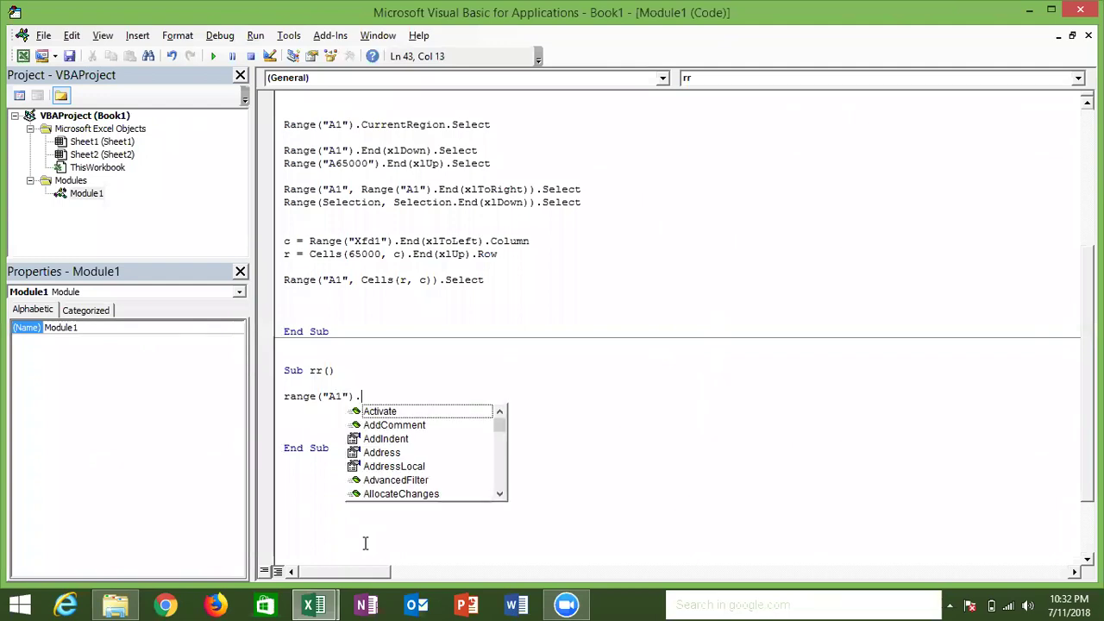
pyautogui.write('v')
pyautogui.write('a')
pyautogui.press('Tab')
pyautogui.write('= "Ravi"')
pyautogui.press('Return')
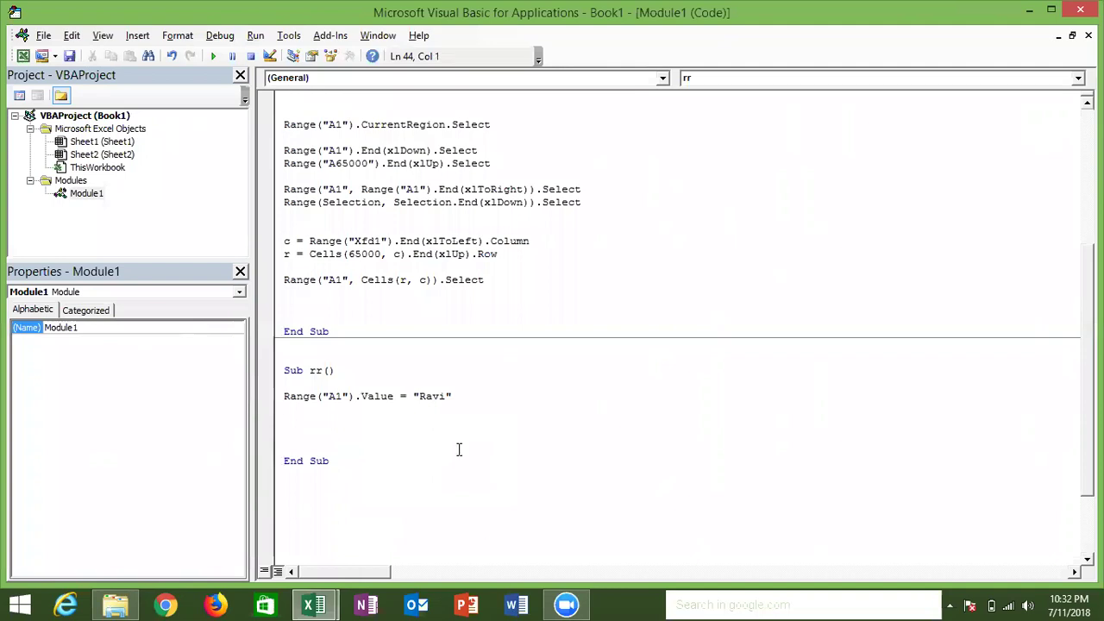
# Below the assignment, add the line Sheets("sheet1").Select
pyautogui.doubleClick(454, 399)
pyautogui.click(313, 418)
pyautogui.press('Return')
pyautogui.press('Up')
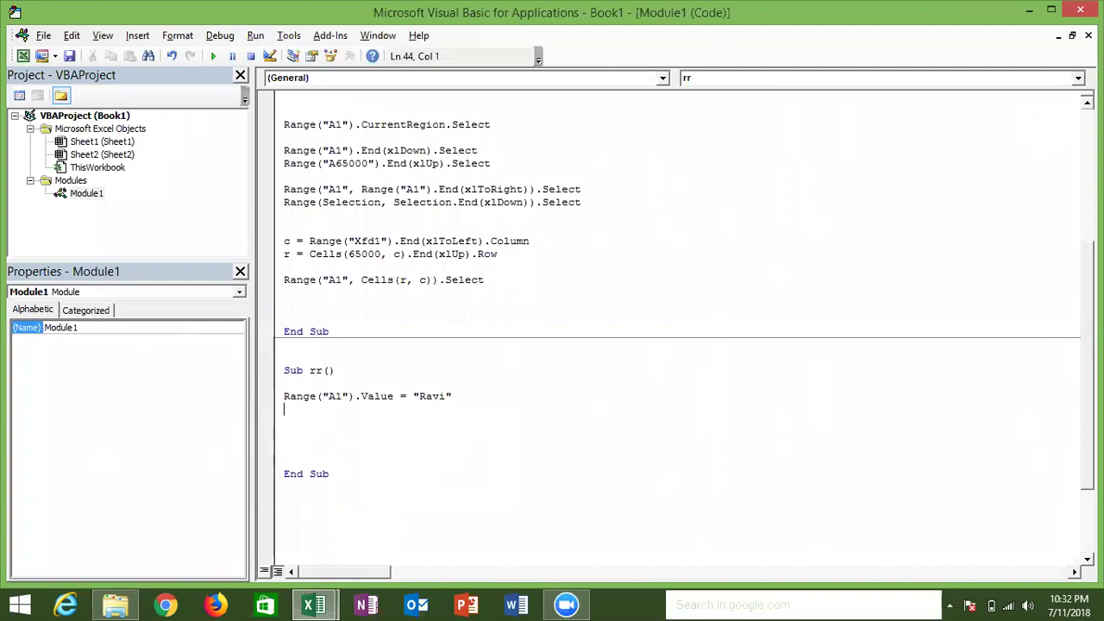
pyautogui.press('Up')
pyautogui.press('Up')
pyautogui.click(284, 422)
pyautogui.write('sheets(')
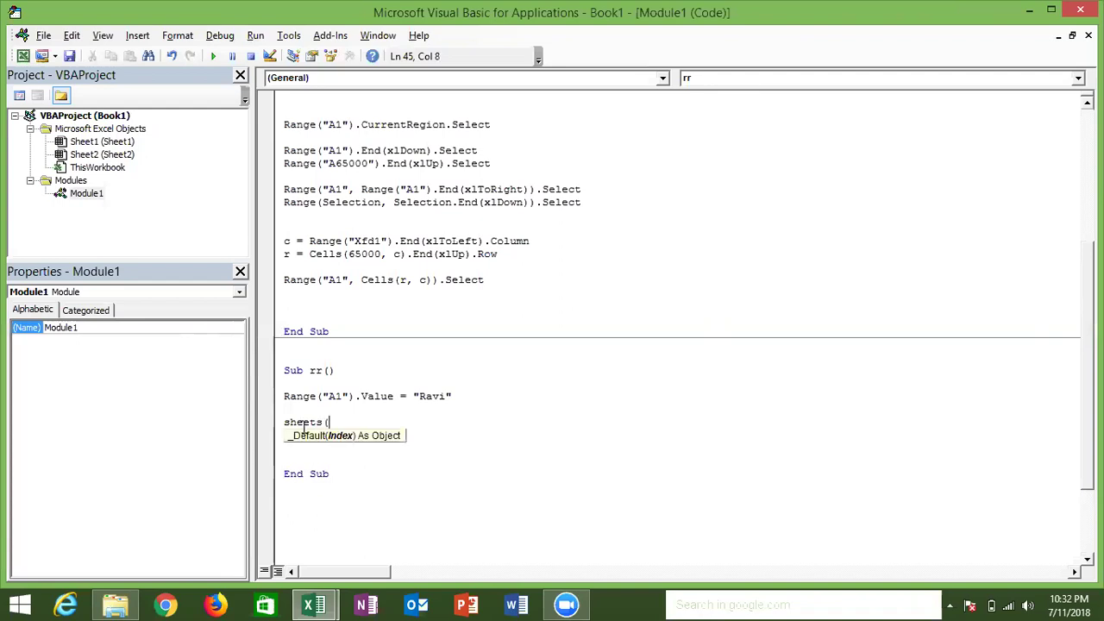
pyautogui.write('1')
pyautogui.press('BackSpace')
pyautogui.write('"sheet1')
pyautogui.write('").')
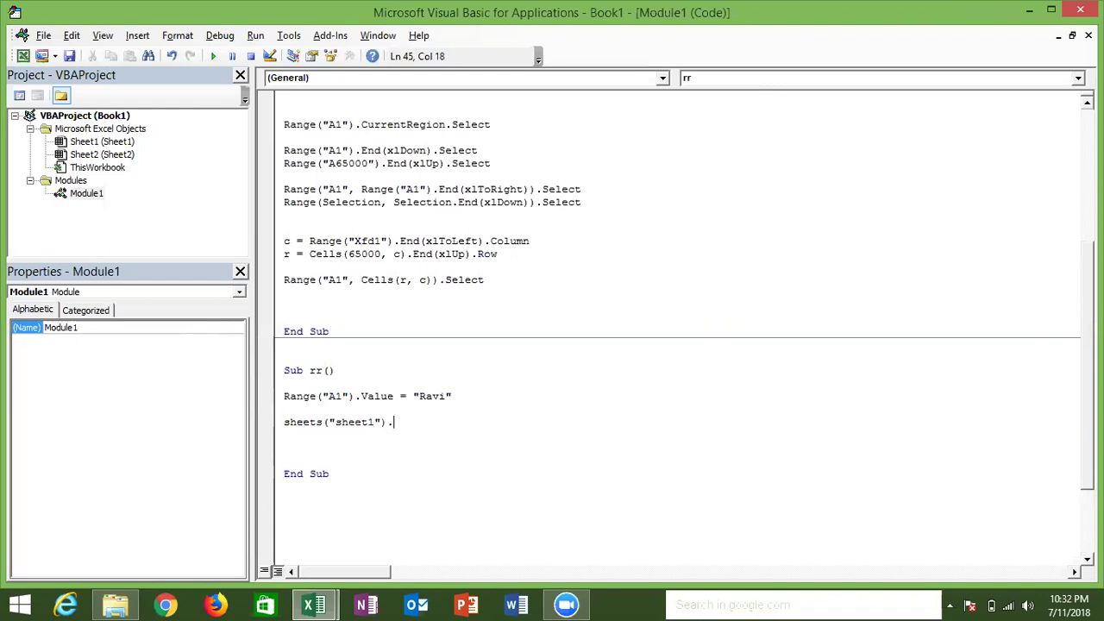
pyautogui.write('select')
# Paste two copies of the A1 assignment below the Select line, prefixing the second with Sheets("Sheet1")
pyautogui.press('Return')
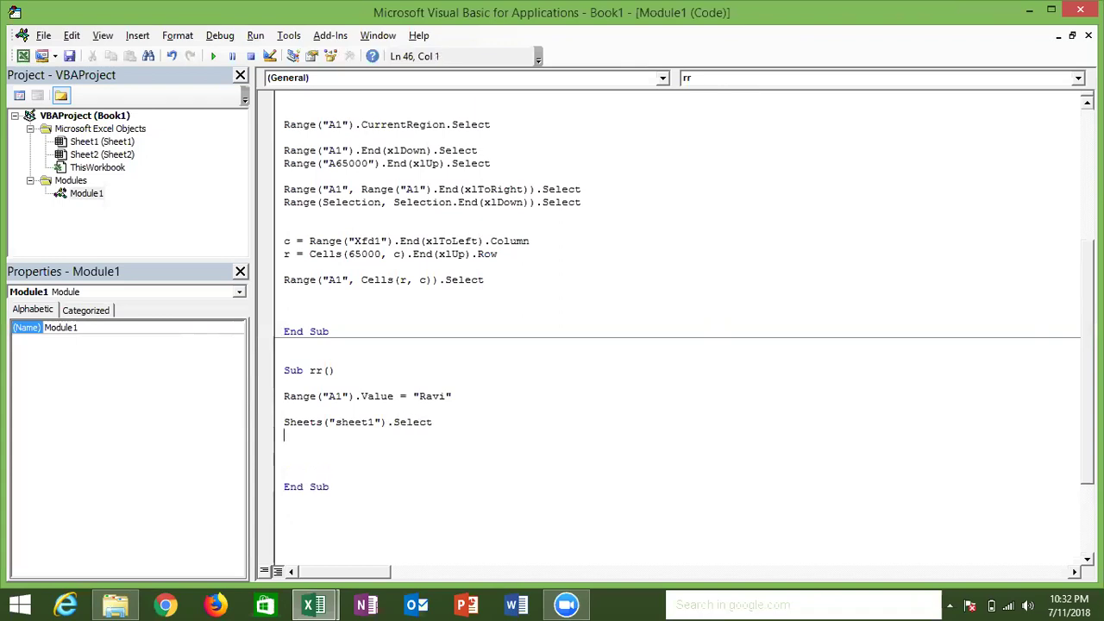
pyautogui.hotkey('shift', 'Down')
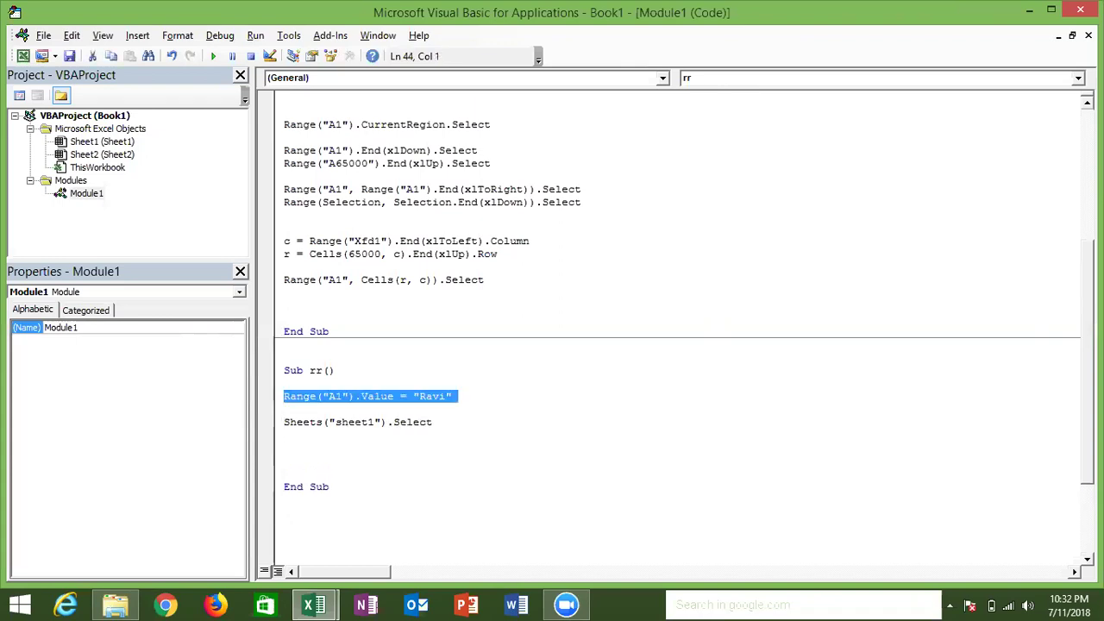
pyautogui.hotkey('ctrl', 'c')
pyautogui.press('Down')
pyautogui.press('Down')
pyautogui.hotkey('ctrl', 'v')
pyautogui.press('Return')
pyautogui.press('Return')
pyautogui.hotkey('ctrl', 'v')
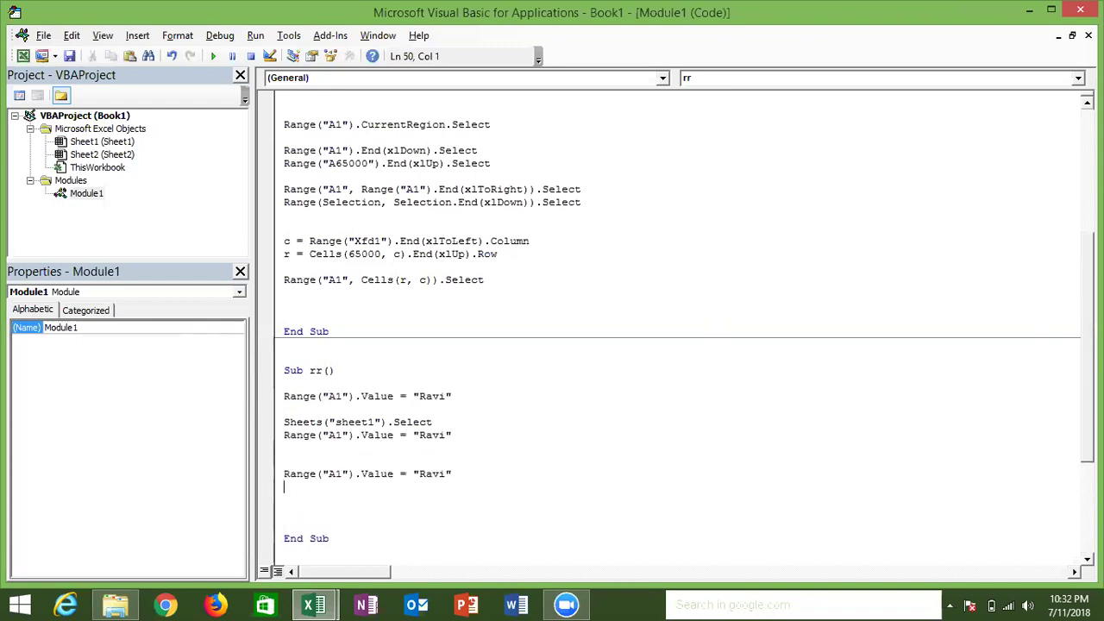
pyautogui.click(284, 473)
pyautogui.write('sheets')
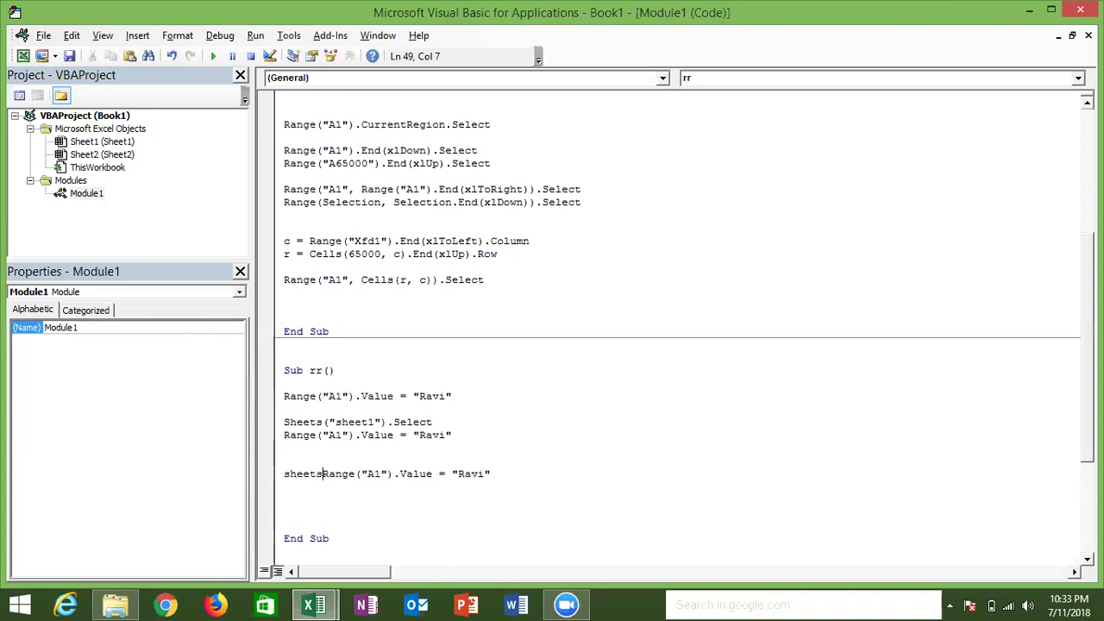
pyautogui.write('("')
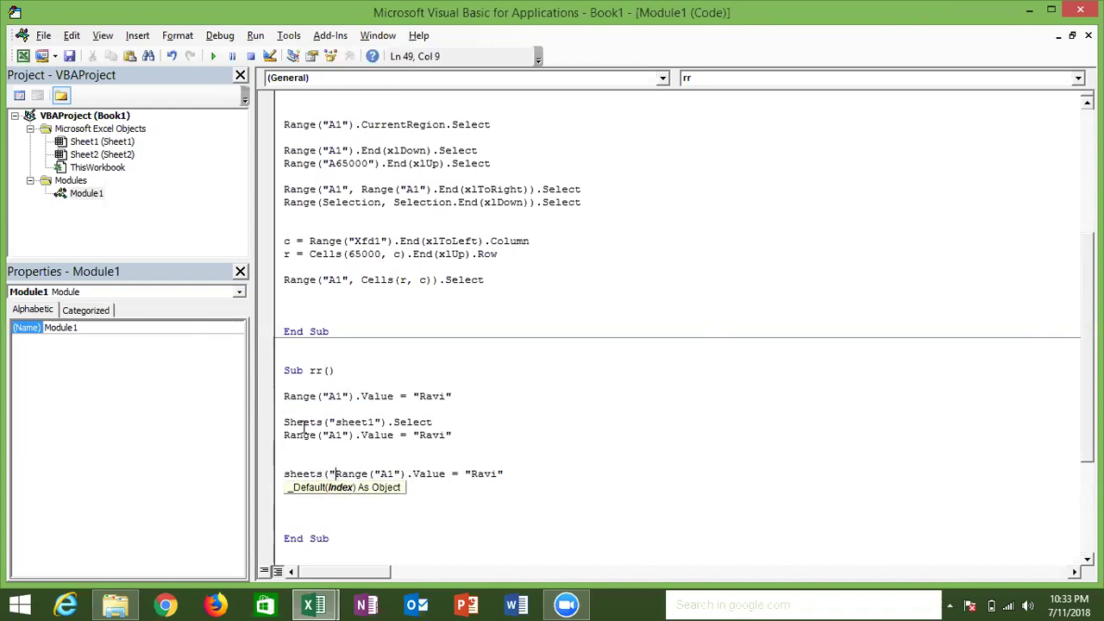
pyautogui.write('Sheet')
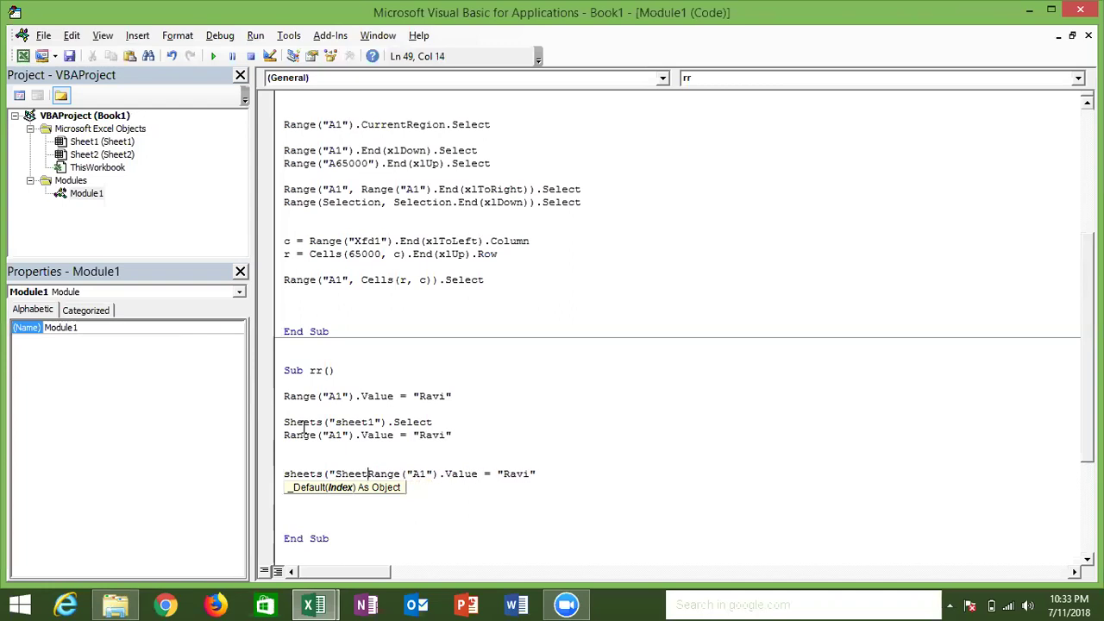
pyautogui.write('1')
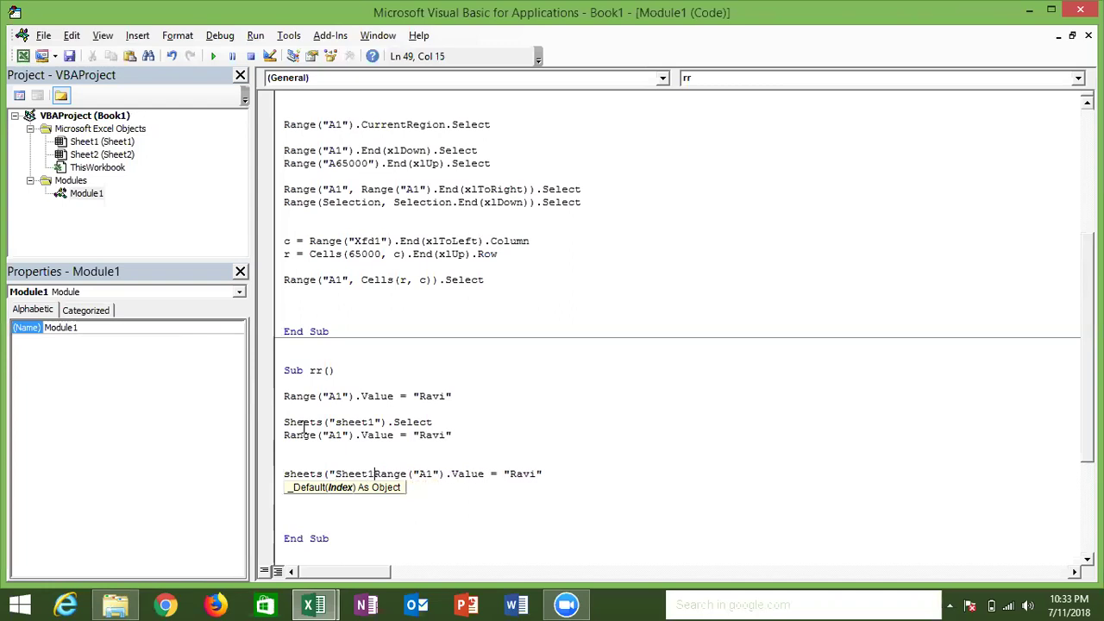
pyautogui.write('")')
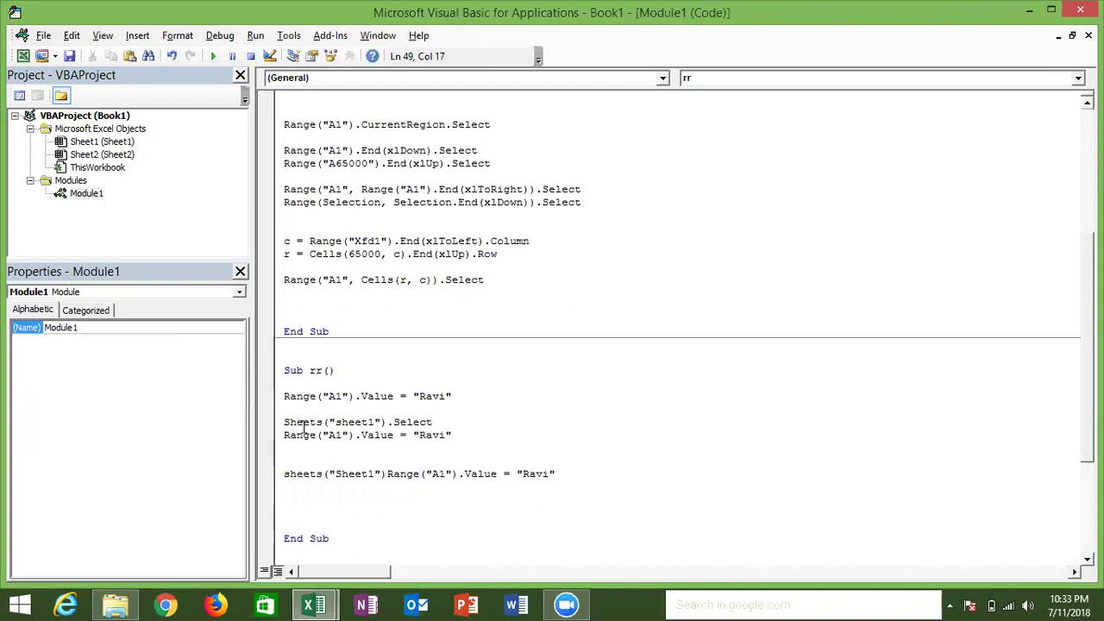
pyautogui.write('.')
pyautogui.click(321, 503)
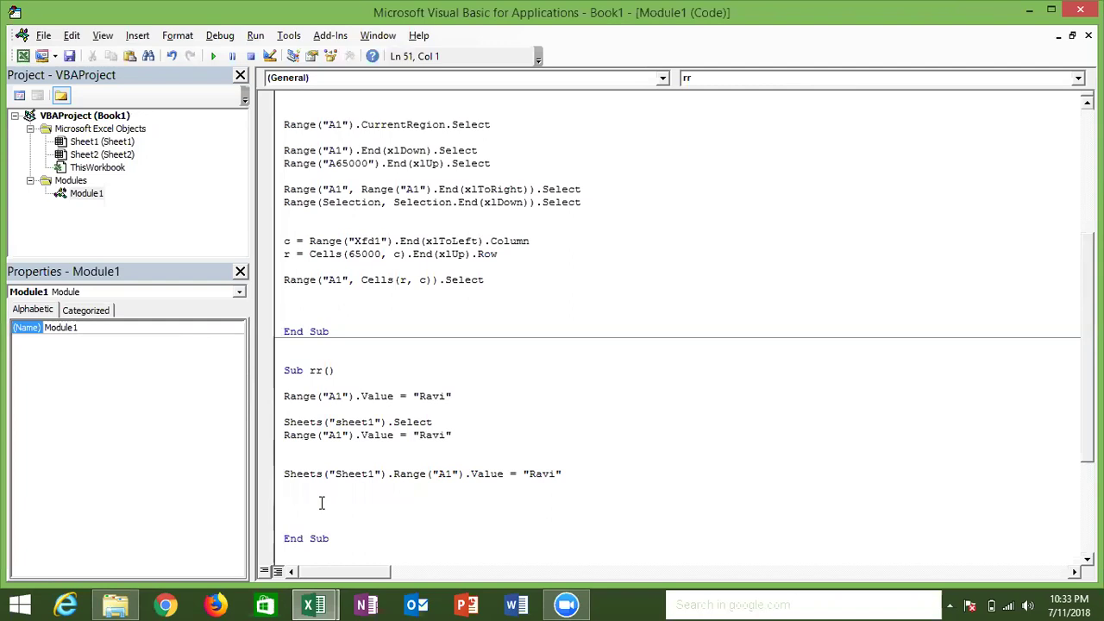
# Insert a Workbooks("Book1.xlsx").Activate line above the Sheets Select line
pyautogui.press('Up')
pyautogui.press('Up')
pyautogui.press('Up')
pyautogui.press('Up')
pyautogui.press('Up')
pyautogui.press('Up')
pyautogui.press('Up')
pyautogui.press('Return')
pyautogui.write('work')
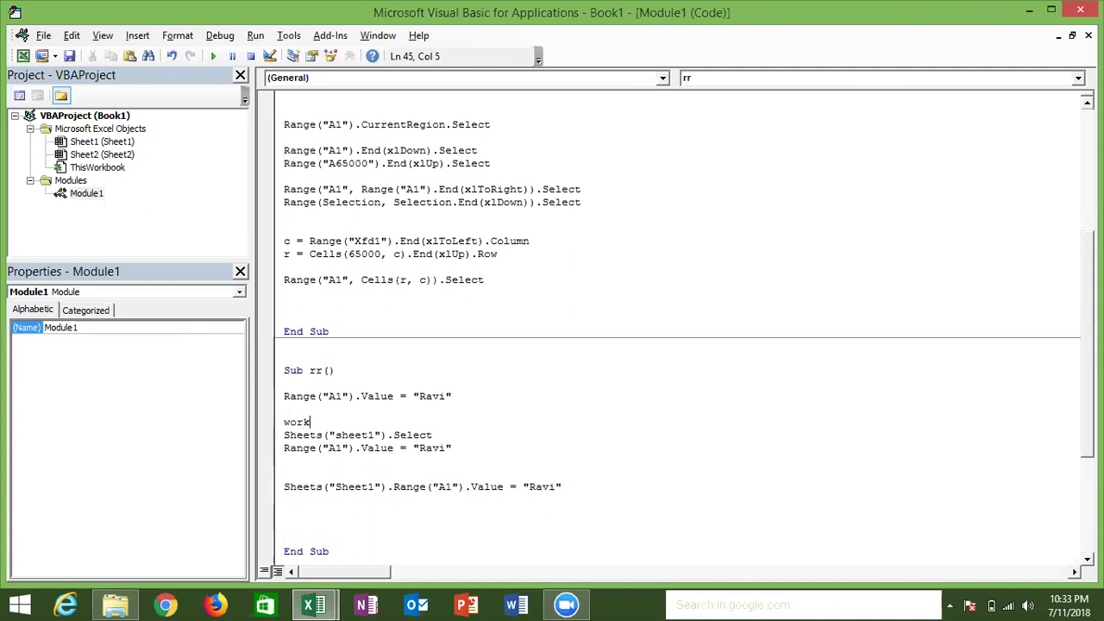
pyautogui.write('bokks("B')
pyautogui.write('ook1.xslx")')
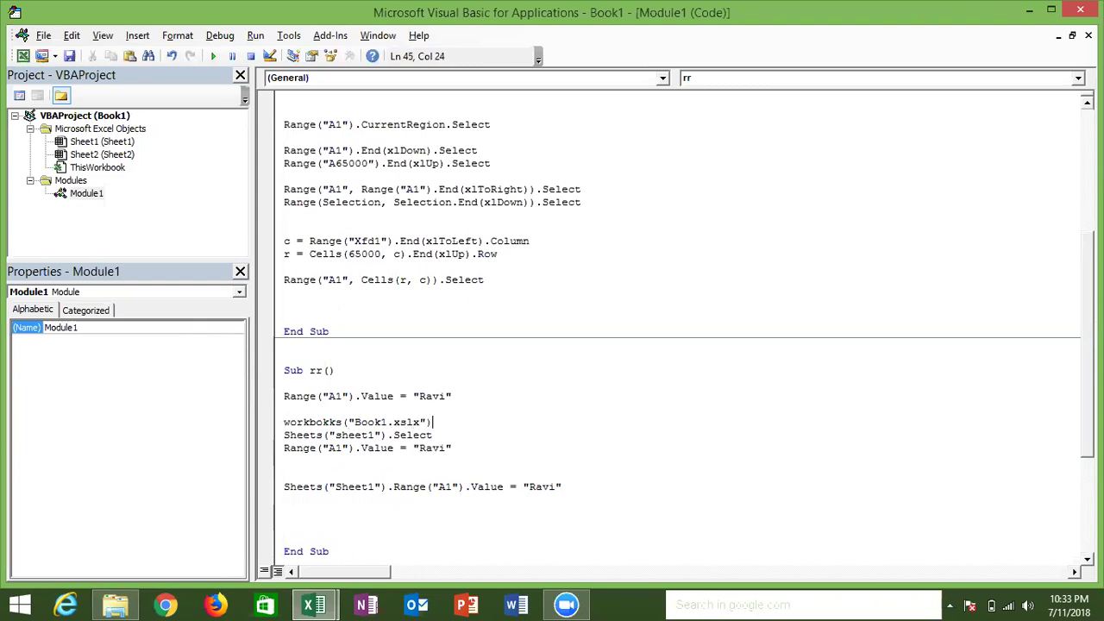
pyautogui.write('.ac')
pyautogui.write('tivate')
pyautogui.press('Down')
# Correct the typos so the line reads Workbooks("Book1.xlsx").Activate
pyautogui.click(406, 423)
pyautogui.press('BackSpace')
pyautogui.press('Right')
pyautogui.write('s')
pyautogui.press('Down')
pyautogui.press('Down')
pyautogui.click(331, 423)
pyautogui.press('BackSpace')
pyautogui.write('o')
pyautogui.click(290, 423)
pyautogui.moveTo(289, 422); pyautogui.dragTo(281, 423)
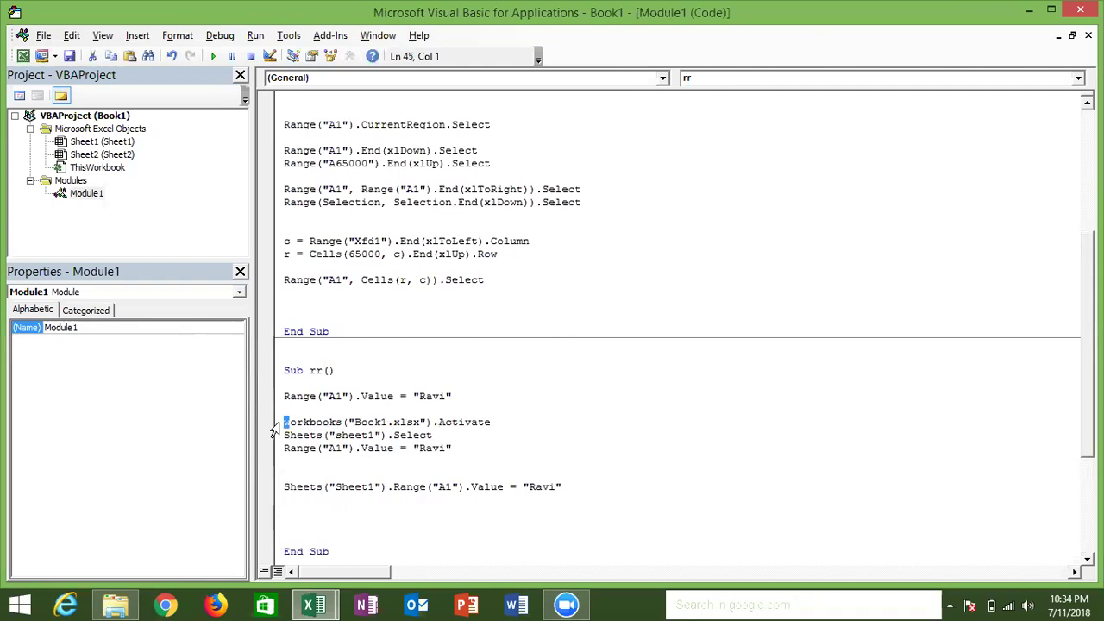
pyautogui.click(310, 450)
# Prefix the Sheets("Sheet1").Range("A1") line with Workbooks("Book1.xlsx")
pyautogui.click(310, 462)
pyautogui.moveTo(285, 422); pyautogui.dragTo(434, 422)
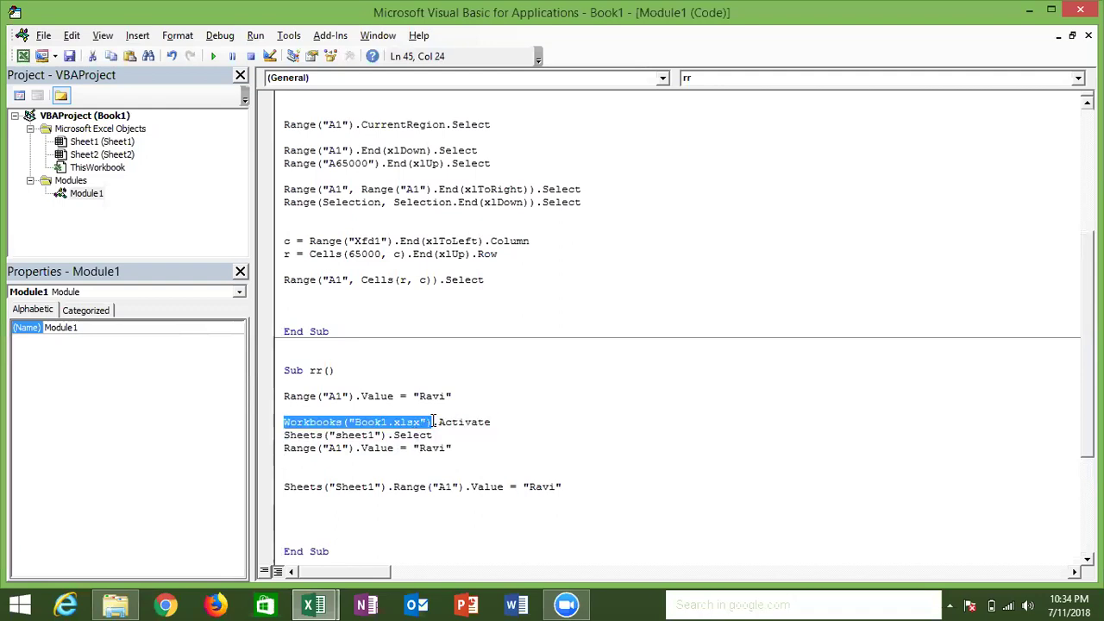
pyautogui.click(285, 487)
pyautogui.hotkey('ctrl', 'v')
pyautogui.write('.')
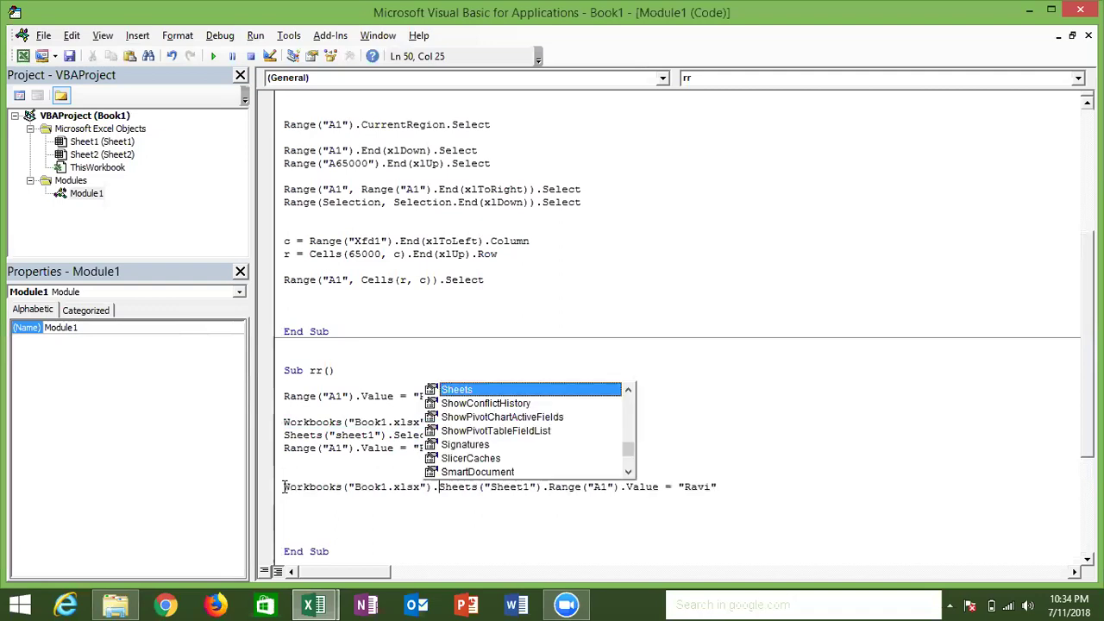
pyautogui.click(322, 546)
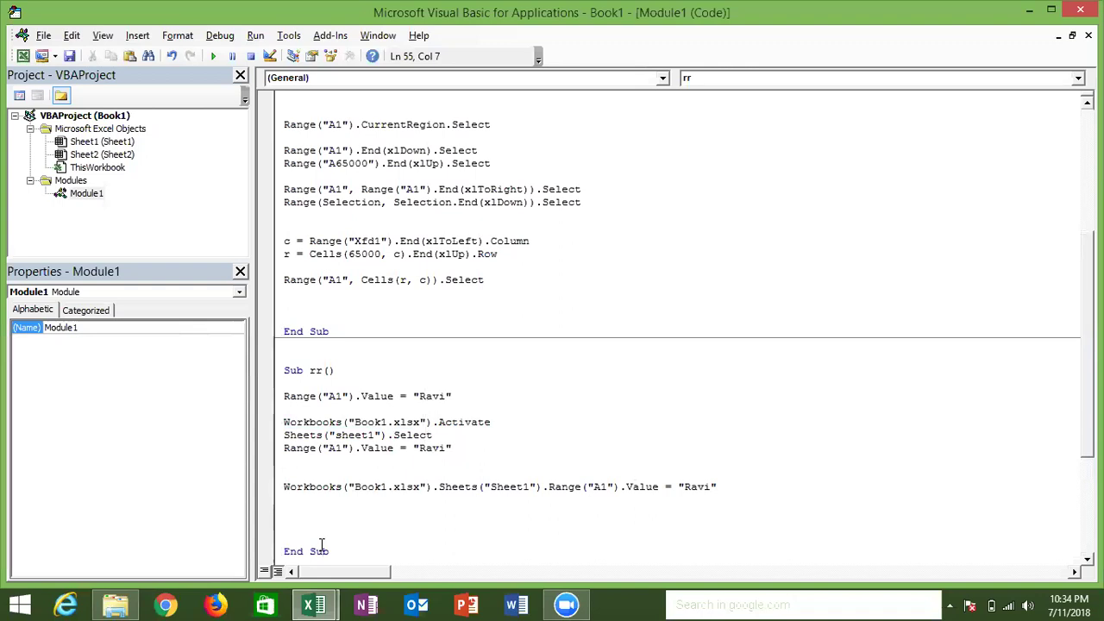
pyautogui.press('Down')
# Add a blank line inside rr just above End Sub
pyautogui.press('Up')
pyautogui.press('Up')
pyautogui.press('Up')
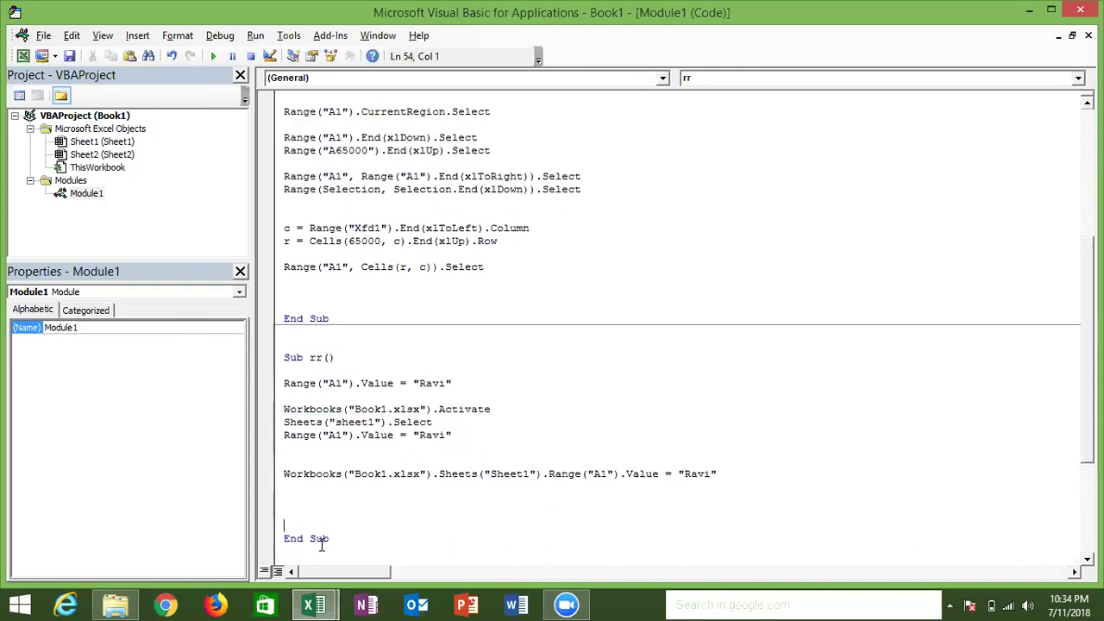
pyautogui.press('Down')
pyautogui.press('Return')
pyautogui.press('Down')
pyautogui.press('Down')
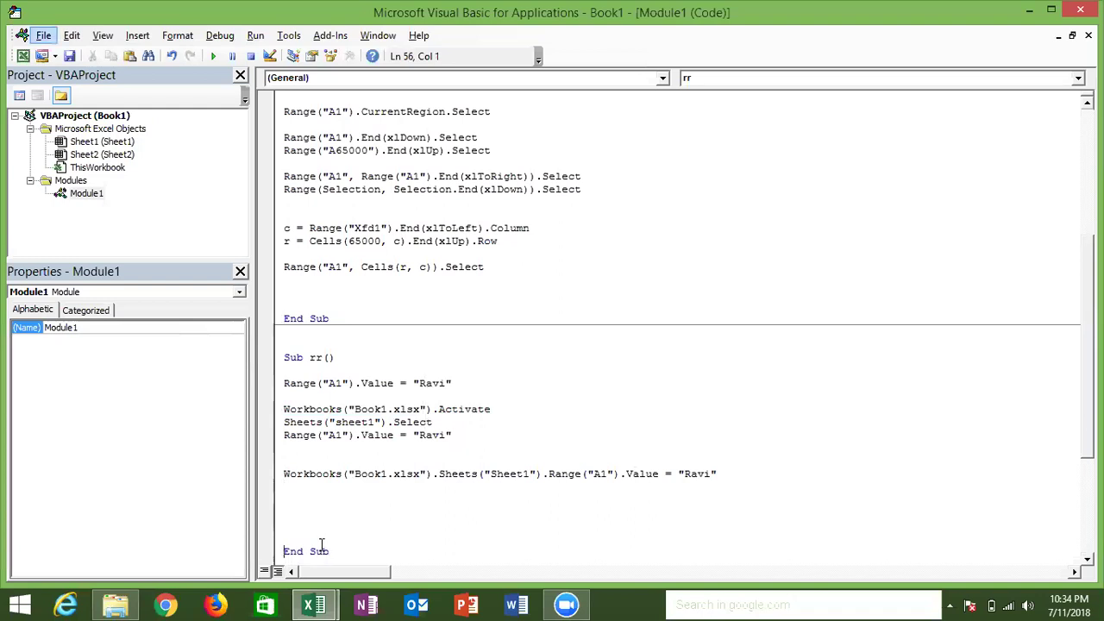
# In Excel, look at Sheet1 and then Sheet2's number data
pyautogui.hotkey('alt', 'Tab')
pyautogui.press('Tab')
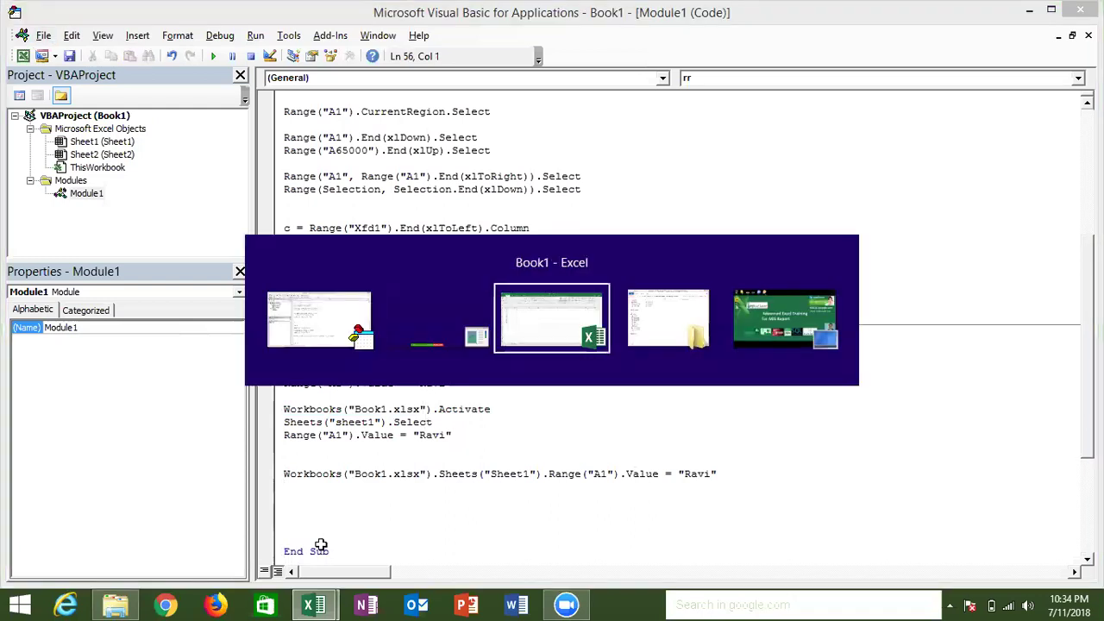
pyautogui.click(112, 559)
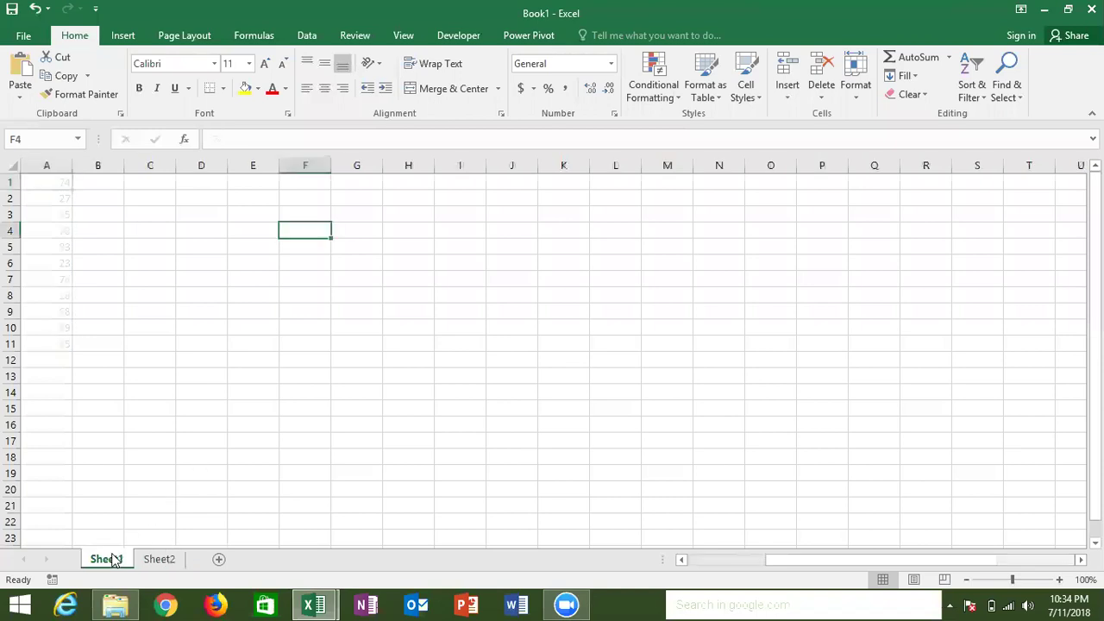
pyautogui.hotkey('alt', 'Tab')
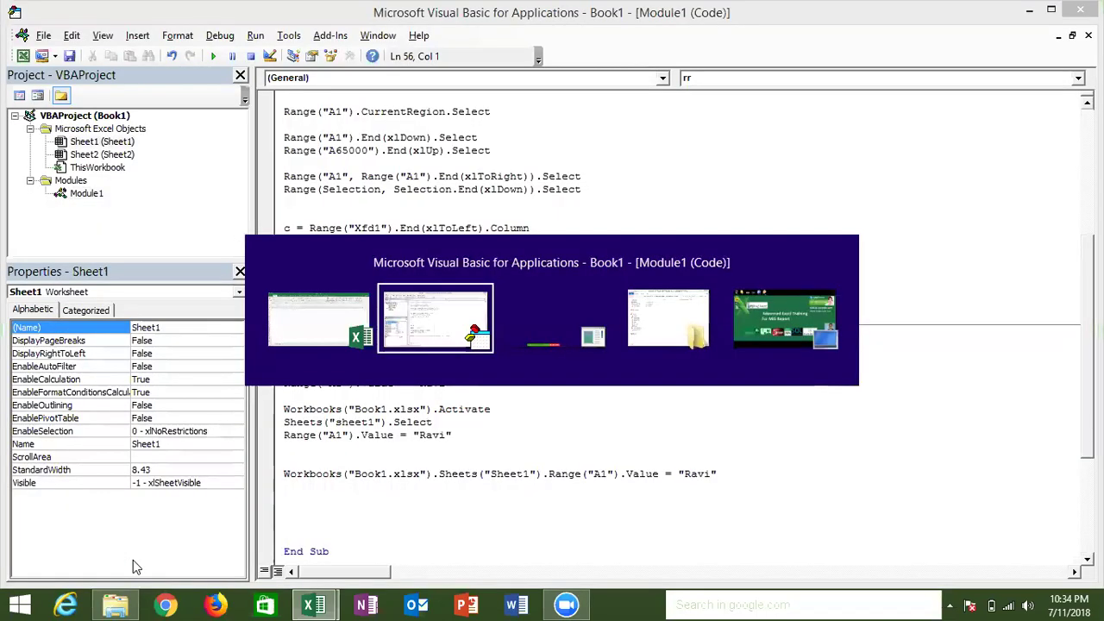
pyautogui.hotkey('alt', 'Tab')
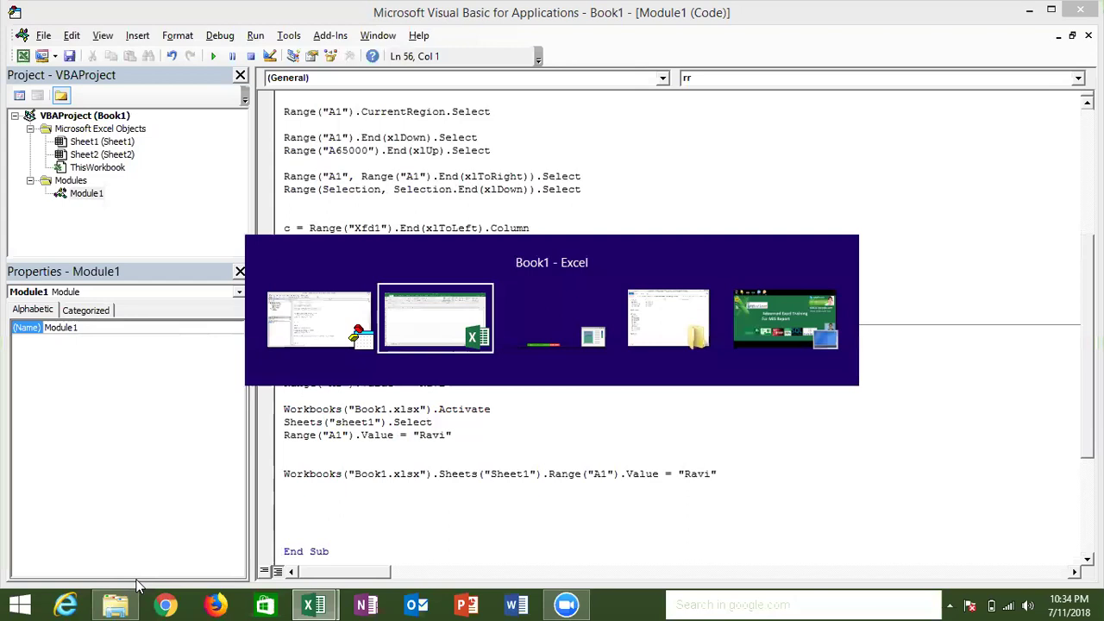
pyautogui.click(172, 559)
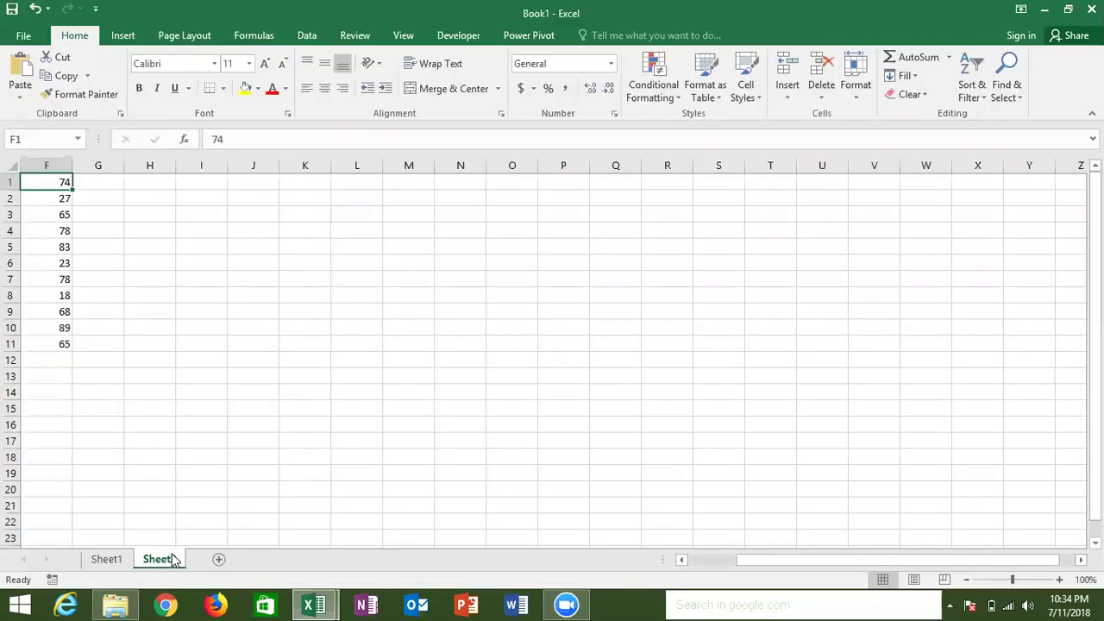
# Enter 52 in Sheet2 cell A3, check where the data ends, then return to VBA
pyautogui.press('Left')
pyautogui.press('Left')
pyautogui.press('Left')
pyautogui.press('Left')
pyautogui.press('Down')
pyautogui.press('Down')
pyautogui.write('52')
pyautogui.press('Return')
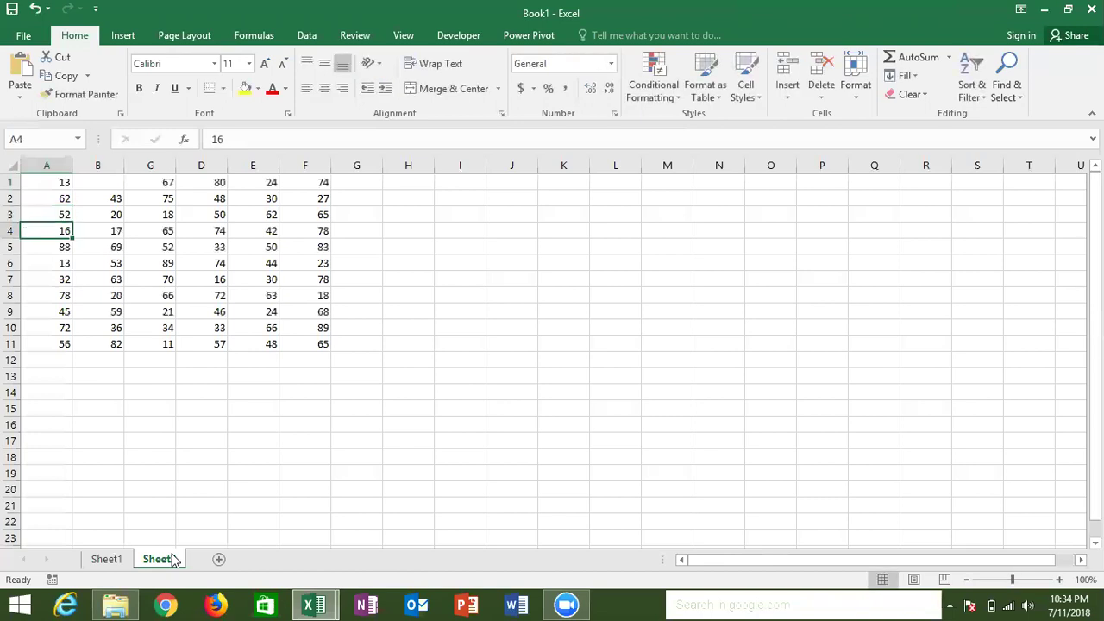
pyautogui.hotkey('ctrl', 'Right')
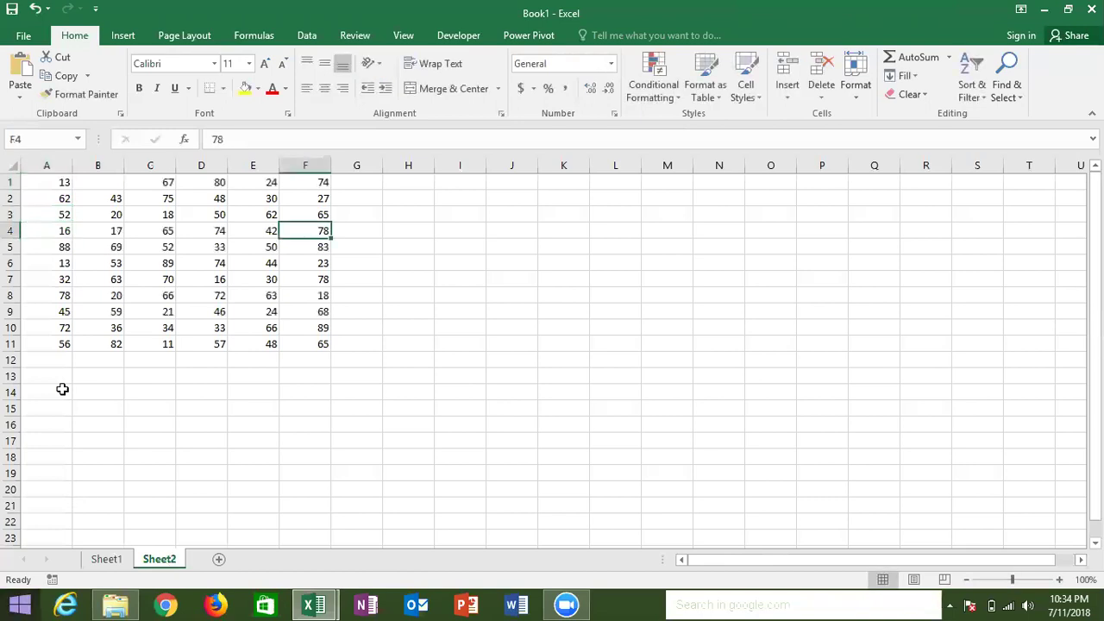
pyautogui.click(62, 373)
pyautogui.press('Up')
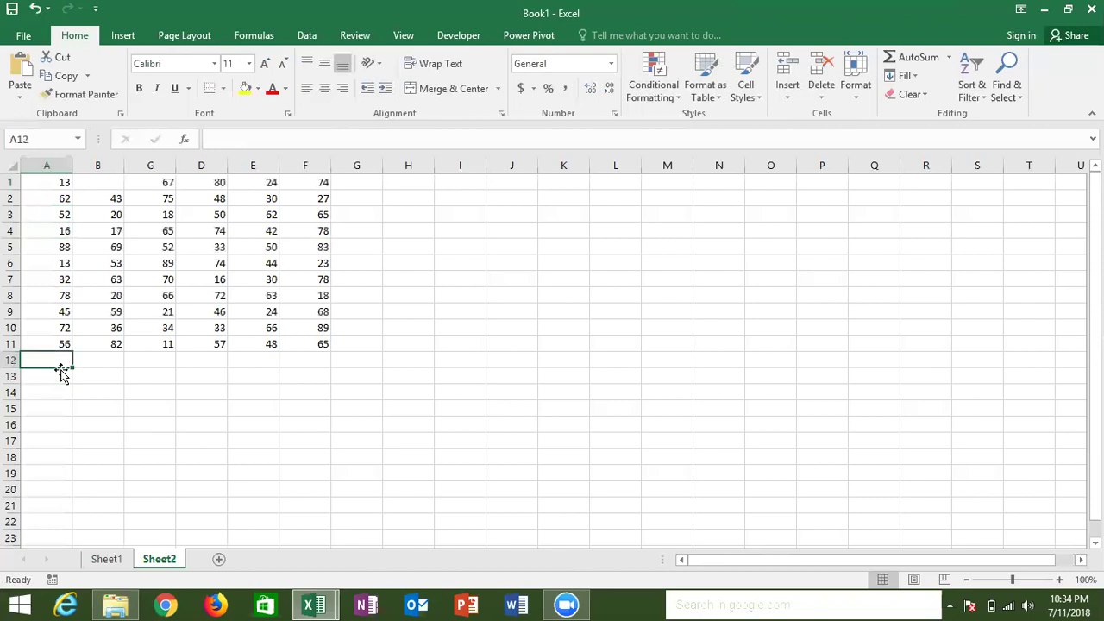
pyautogui.hotkey('alt', 'Tab')
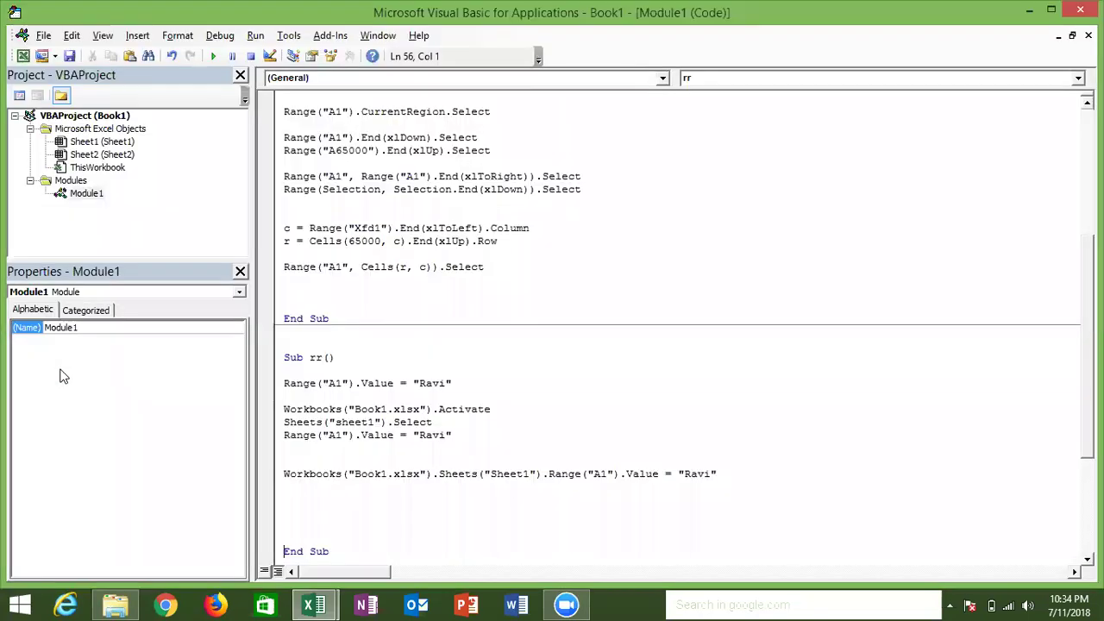
# Above End Sub, add Range("A1").End(xlDown).Offset(1, 0).Value = a quoted name string
pyautogui.click(321, 513)
pyautogui.write('range("A1").end')
pyautogui.press('Tab')
pyautogui.write('(')
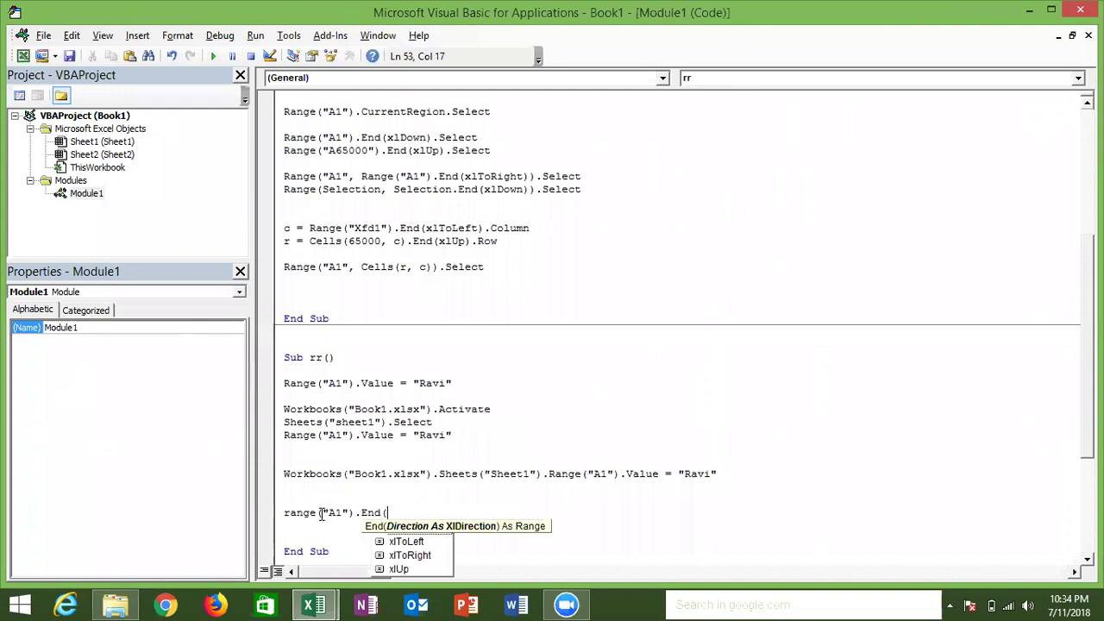
pyautogui.press('Tab')
pyautogui.write(')')
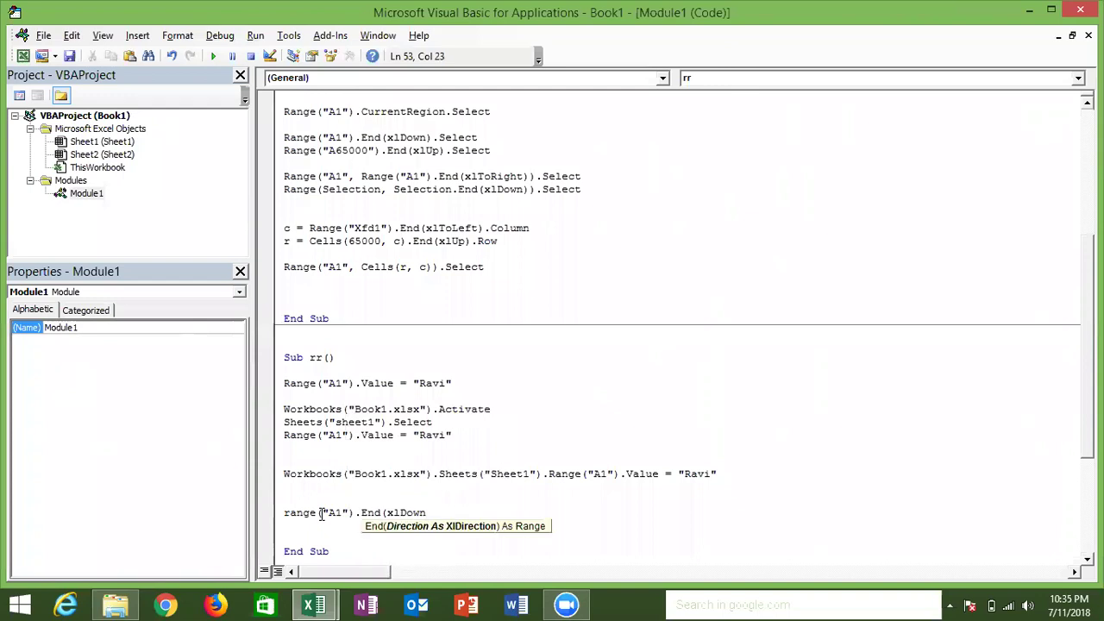
pyautogui.write('.of')
pyautogui.press('Tab')
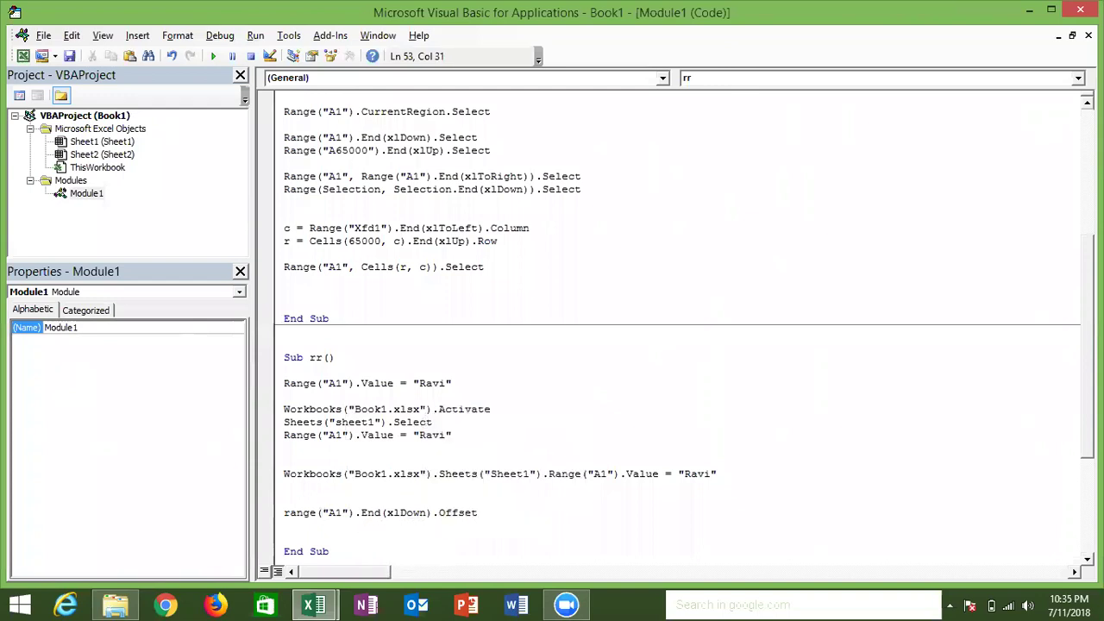
pyautogui.write('(1,0')
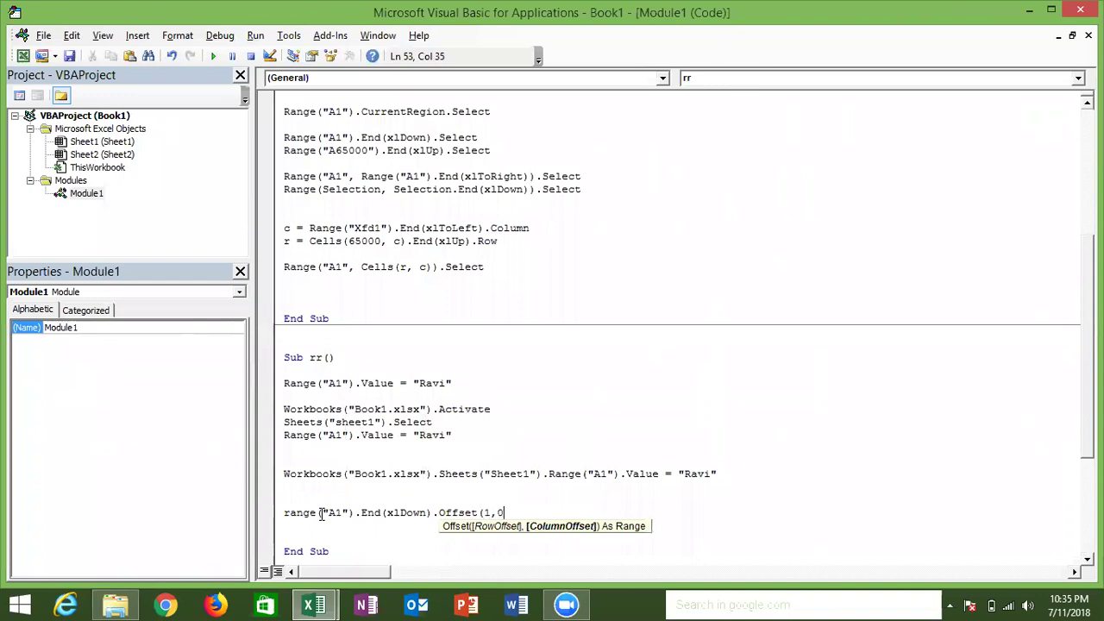
pyautogui.write(')')
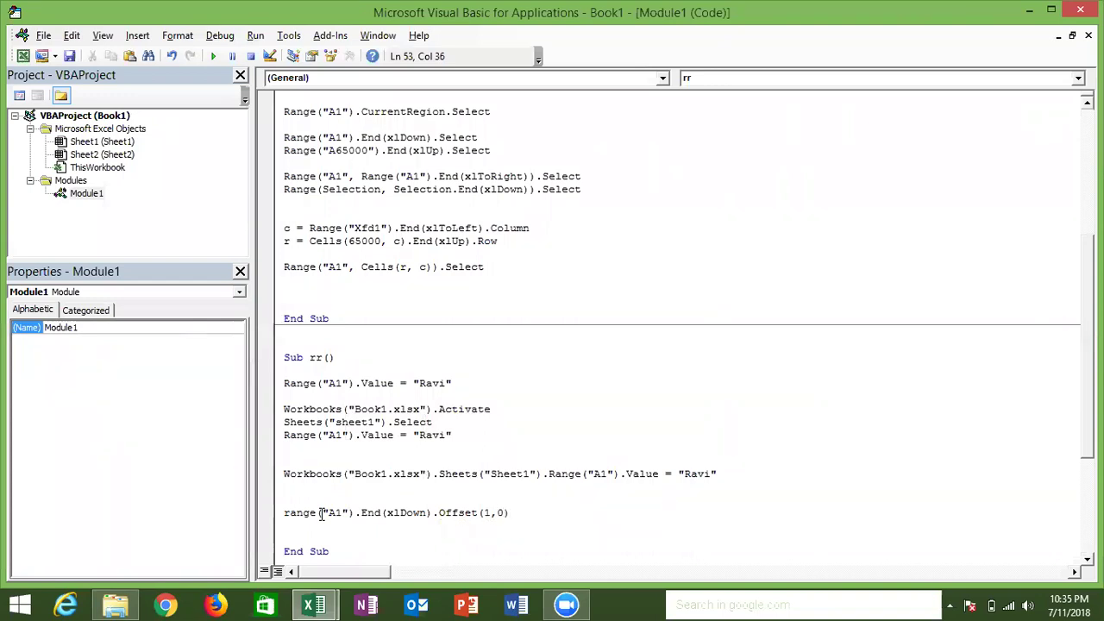
pyautogui.write('.v')
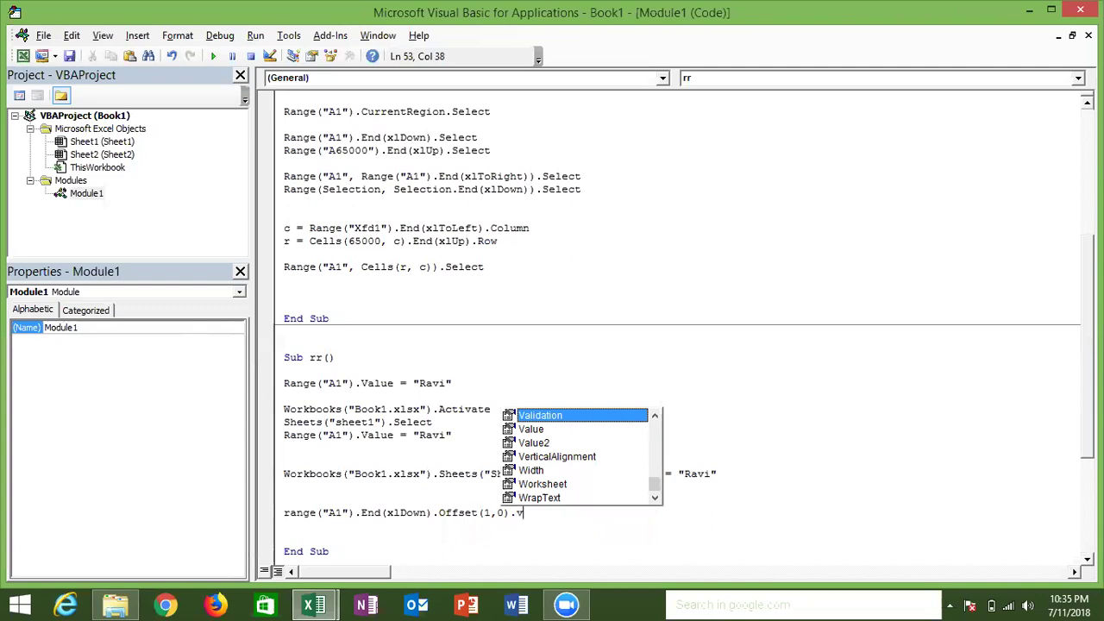
pyautogui.write('a')
pyautogui.press('Tab')
pyautogui.write('="Ravi"')
pyautogui.press('Return')
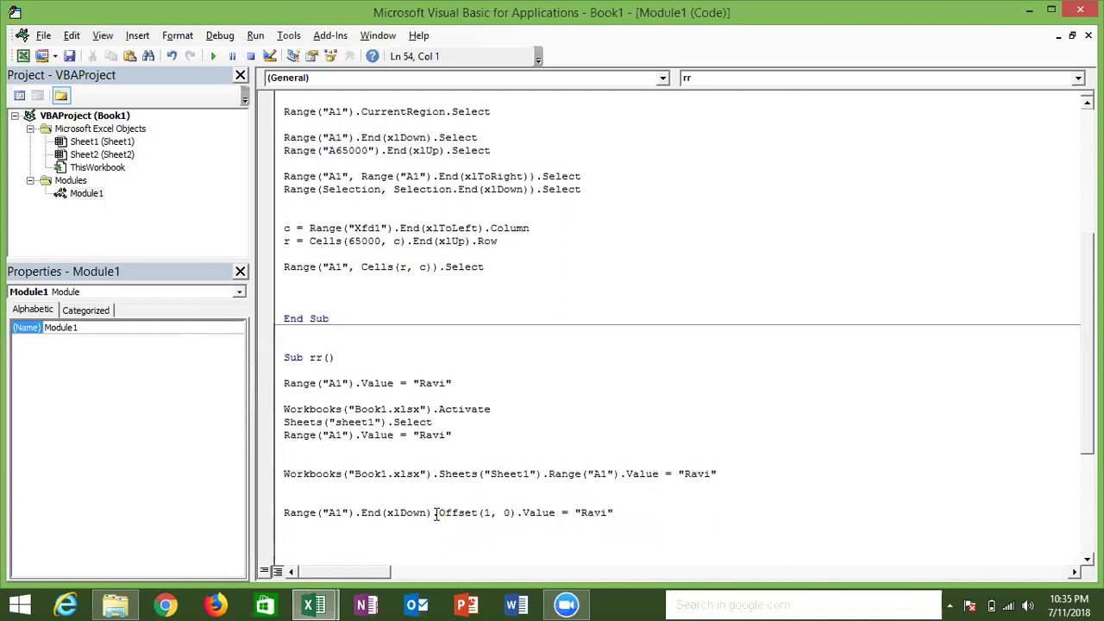
# Highlight Range("A1").End(xlDown) and then Offset(1, 0) to explain each part of the line
pyautogui.moveTo(438, 512); pyautogui.dragTo(317, 501)
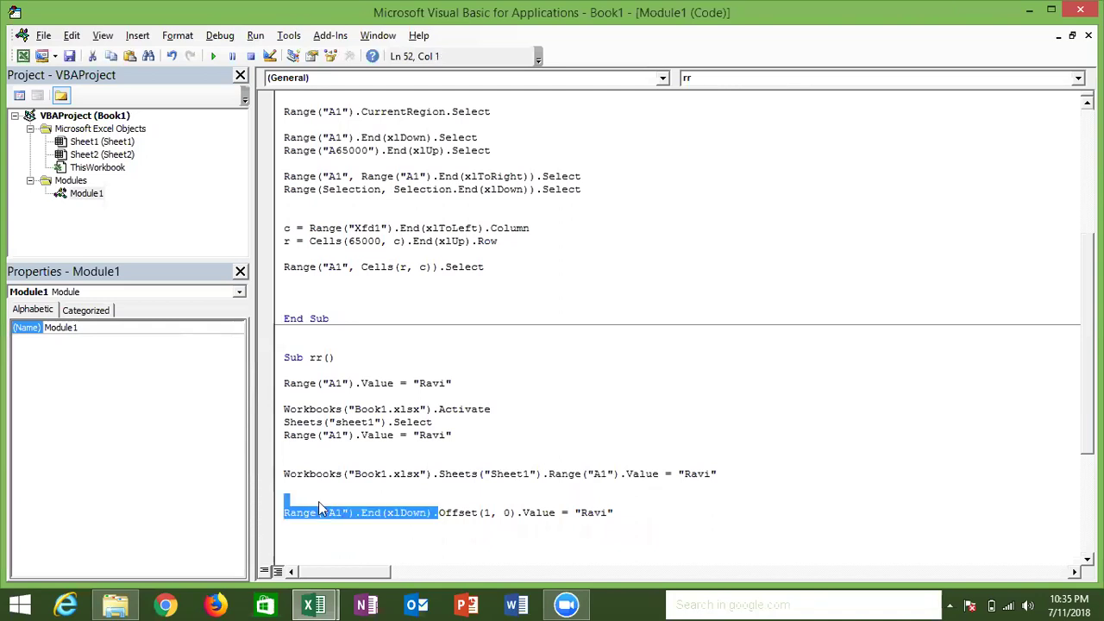
pyautogui.click(438, 513)
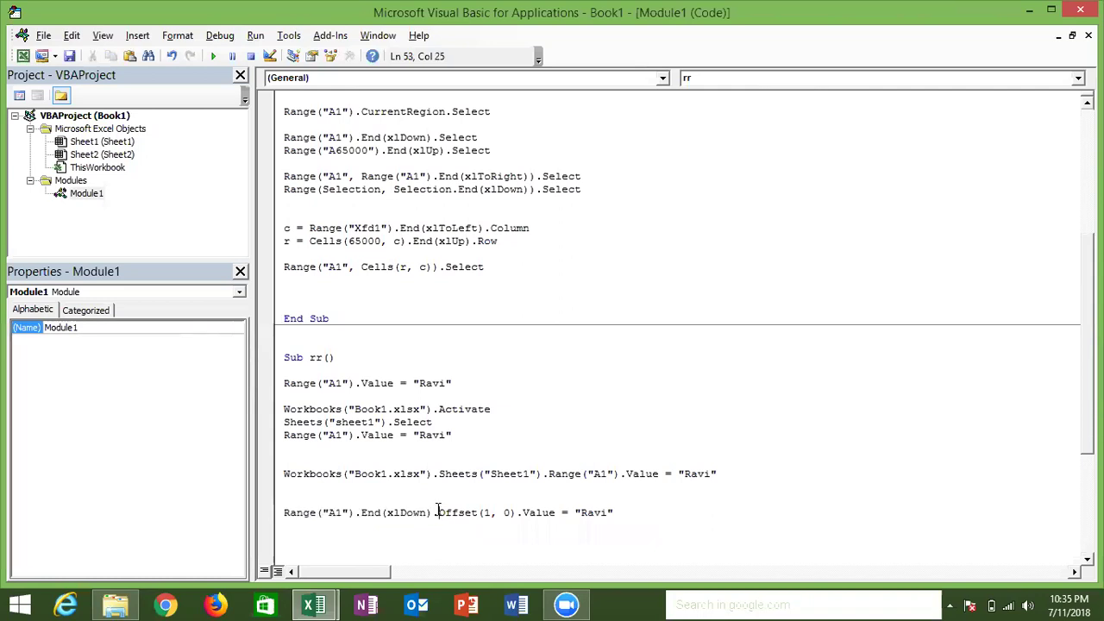
pyautogui.moveTo(438, 512); pyautogui.dragTo(520, 514)
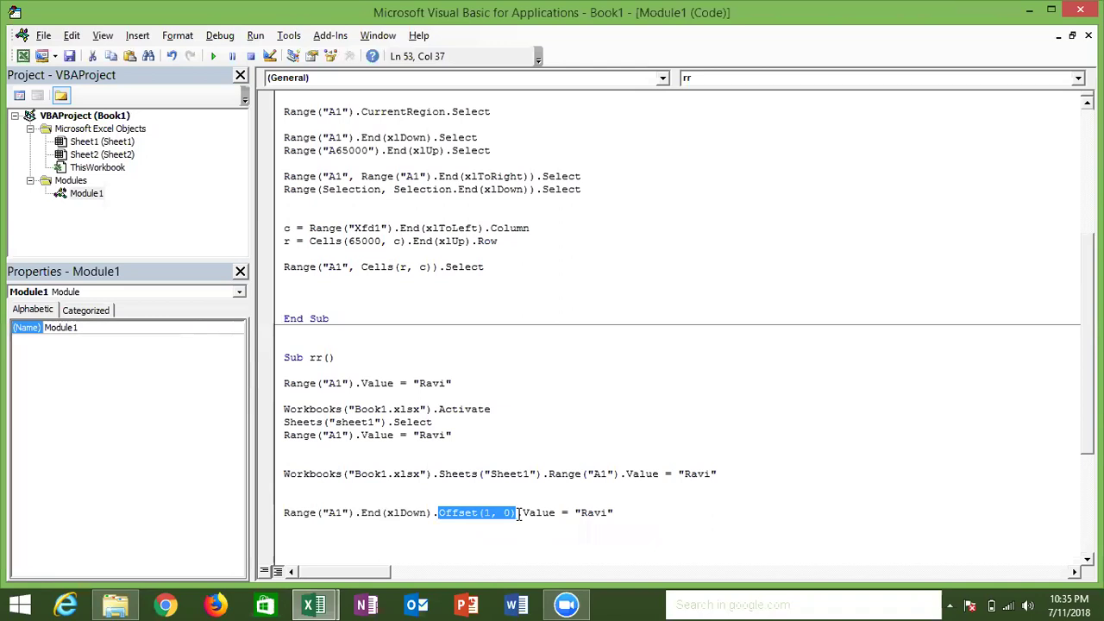
# In Excel, jump through Sheet2's column A with Ctrl+Up/Down to find the last filled cell, A11
pyautogui.hotkey('alt', 'Tab')
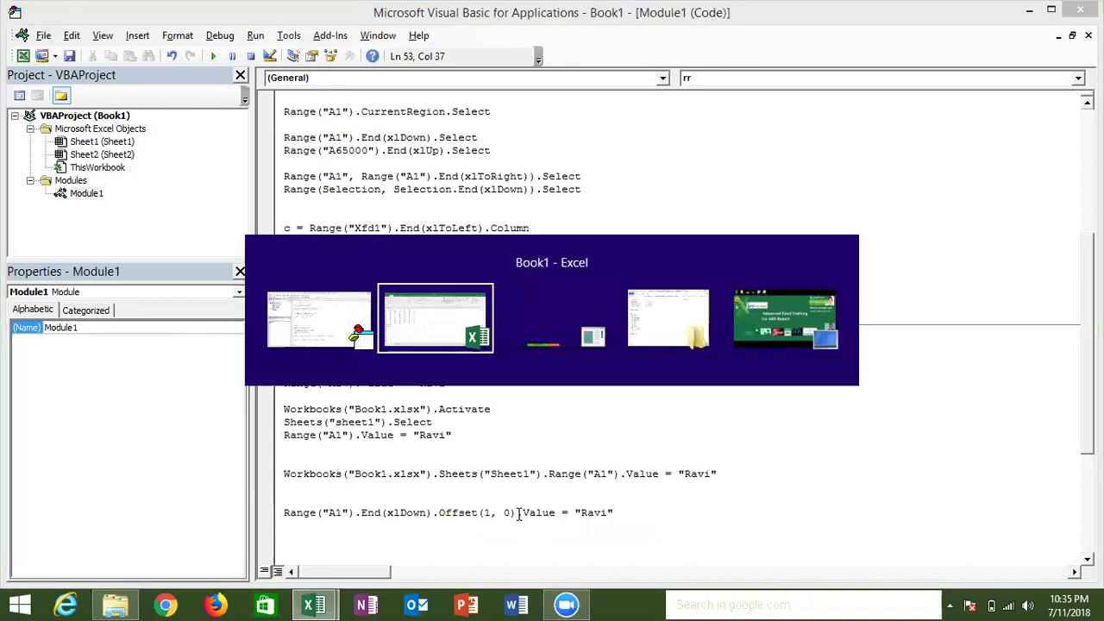
pyautogui.press('Up')
pyautogui.press('Down')
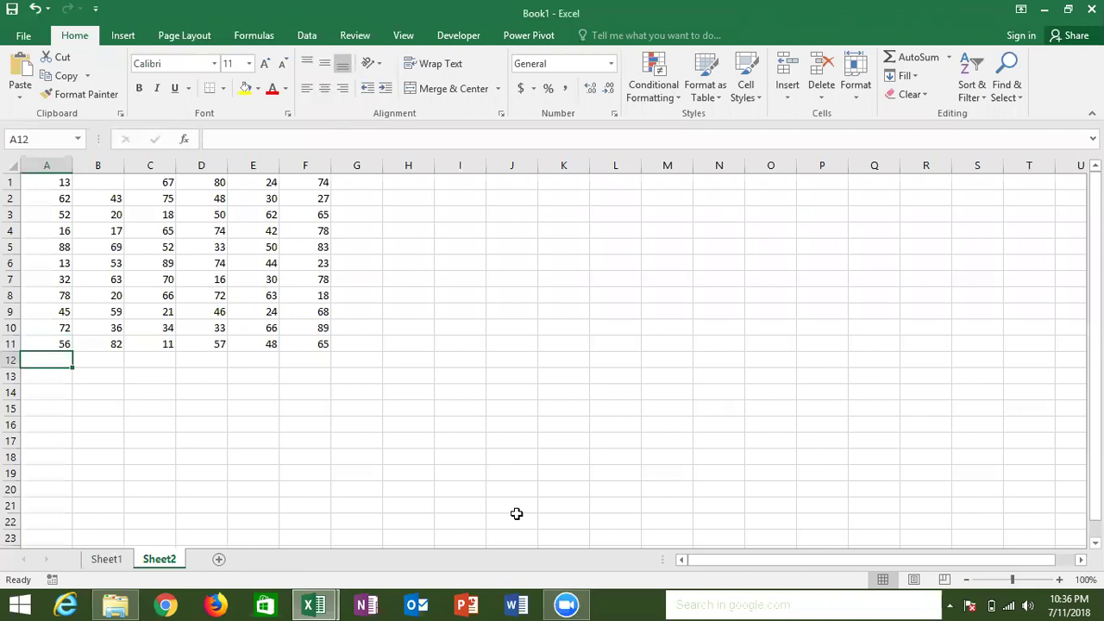
pyautogui.hotkey('ctrl', 'Up')
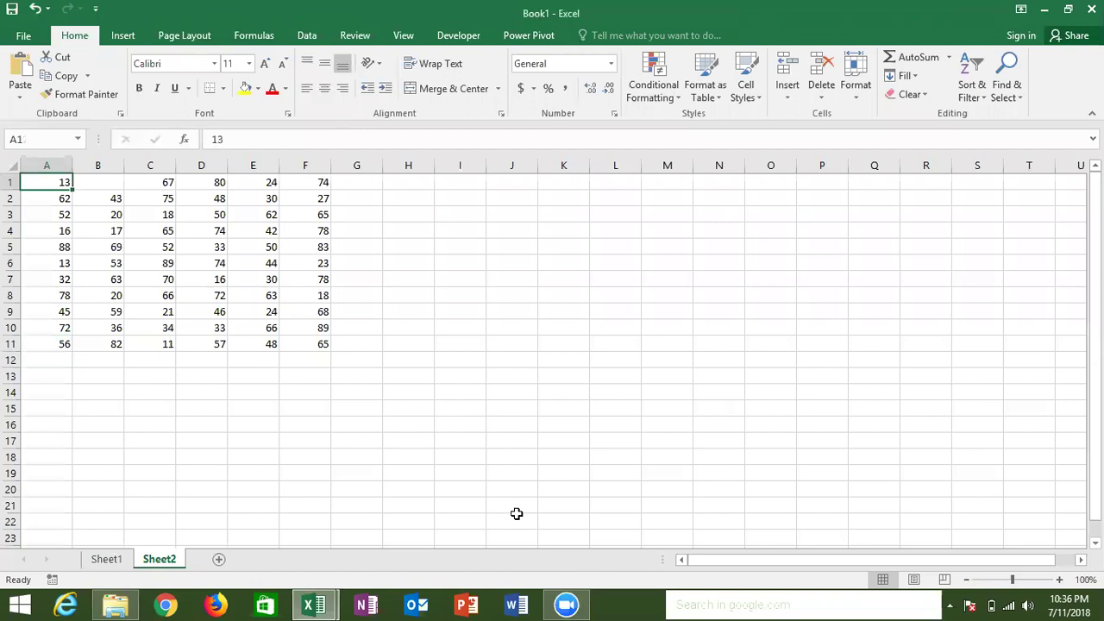
pyautogui.hotkey('ctrl', 'Down')
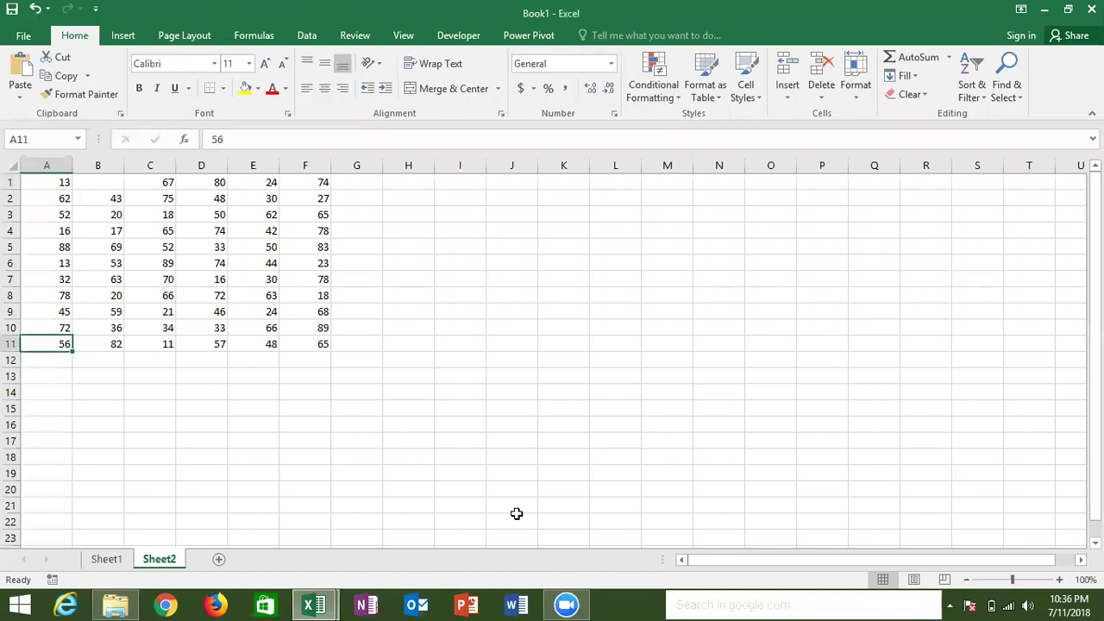
pyautogui.press('Down')
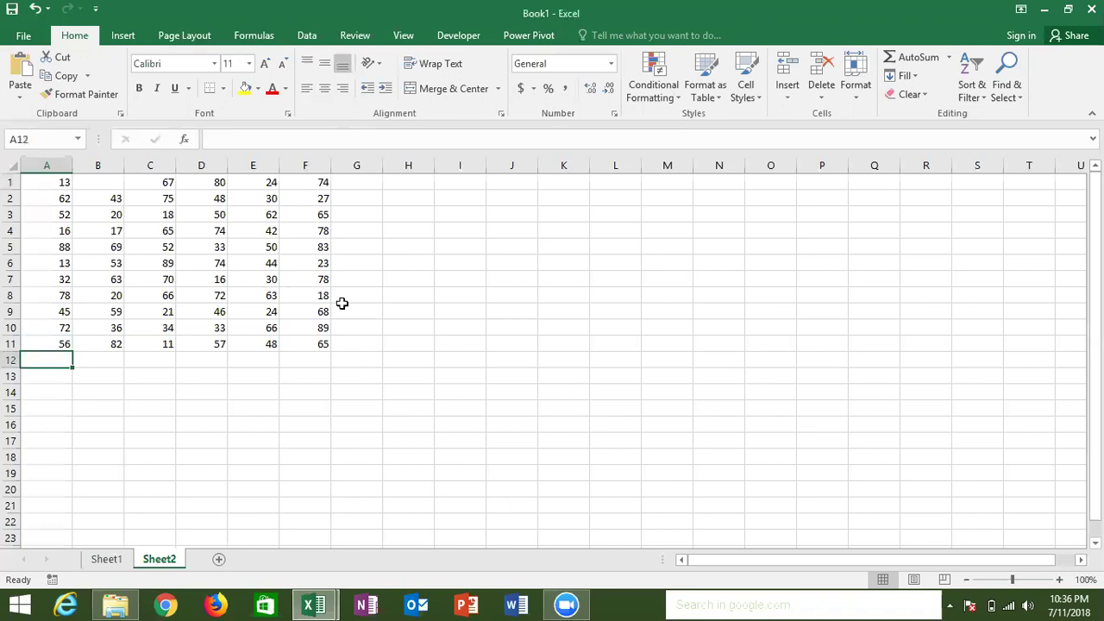
# Clear the value 32 from cell A7, leaving a gap, and return to VBA
pyautogui.click(317, 277)
pyautogui.click(64, 274)
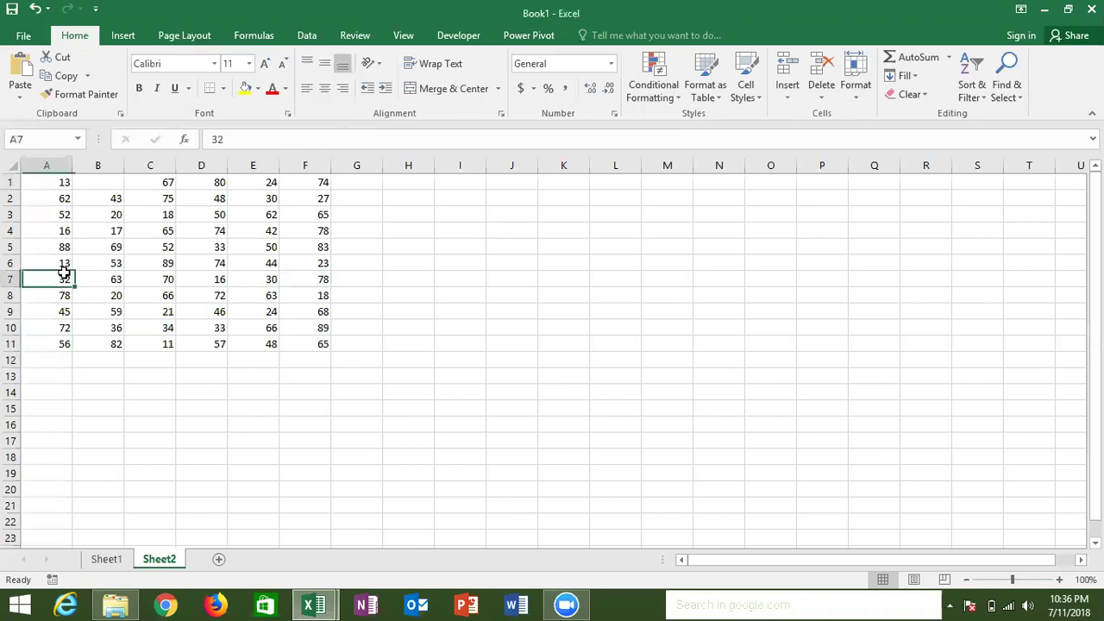
pyautogui.press('Delete')
pyautogui.click(89, 468)
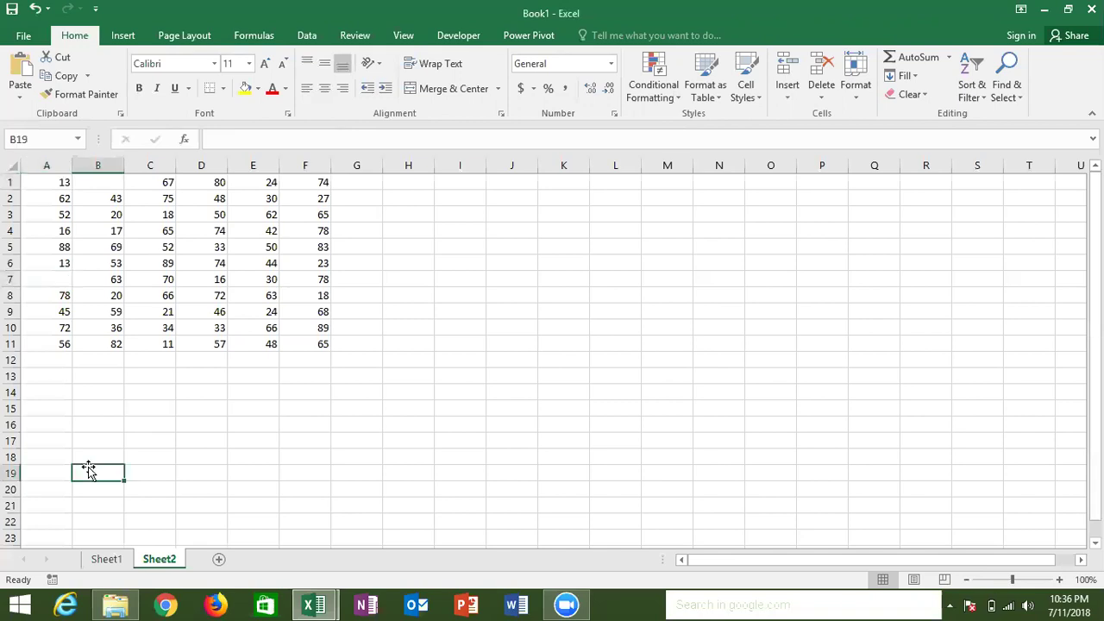
pyautogui.hotkey('alt', 'Tab')
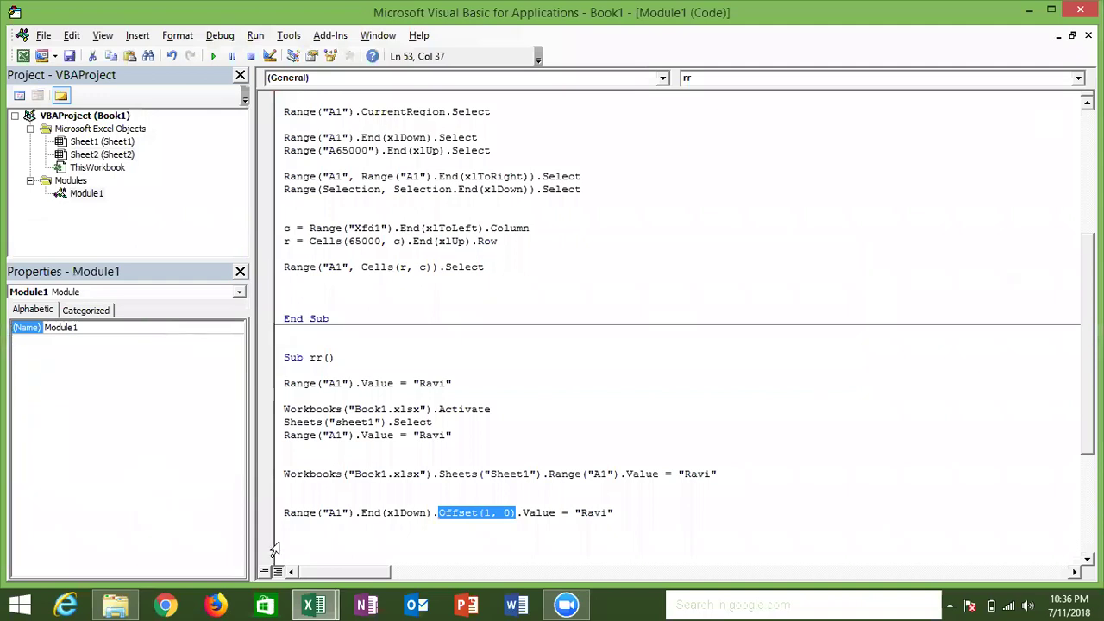
# Below the xlDown line, begin a new statement Range("A65000").End
pyautogui.moveTo(275, 549); pyautogui.dragTo(275, 332)
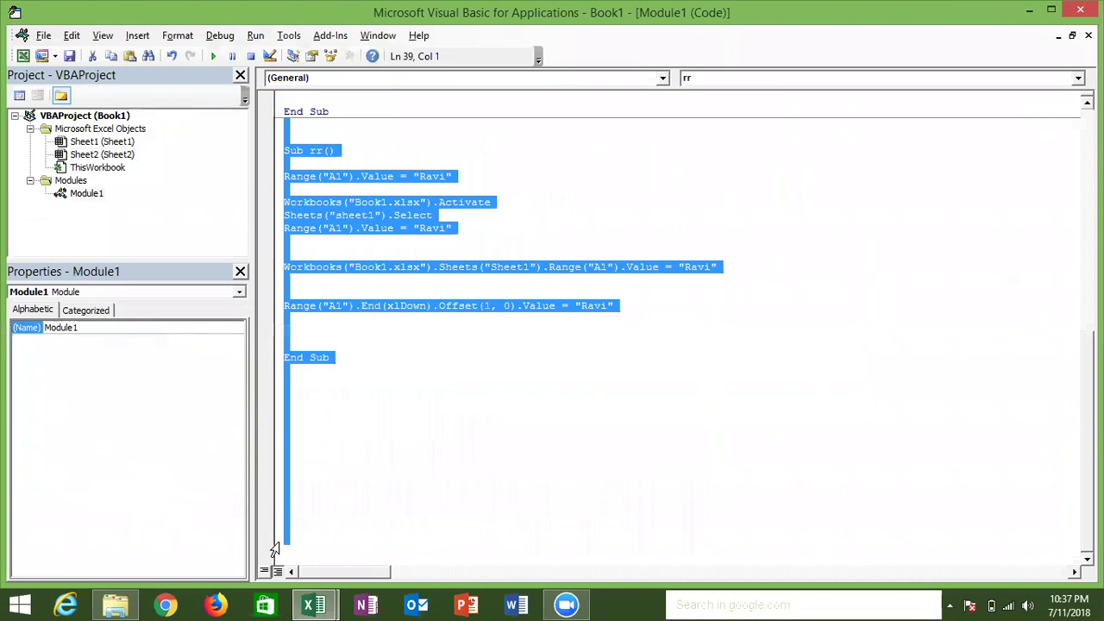
pyautogui.click(306, 332)
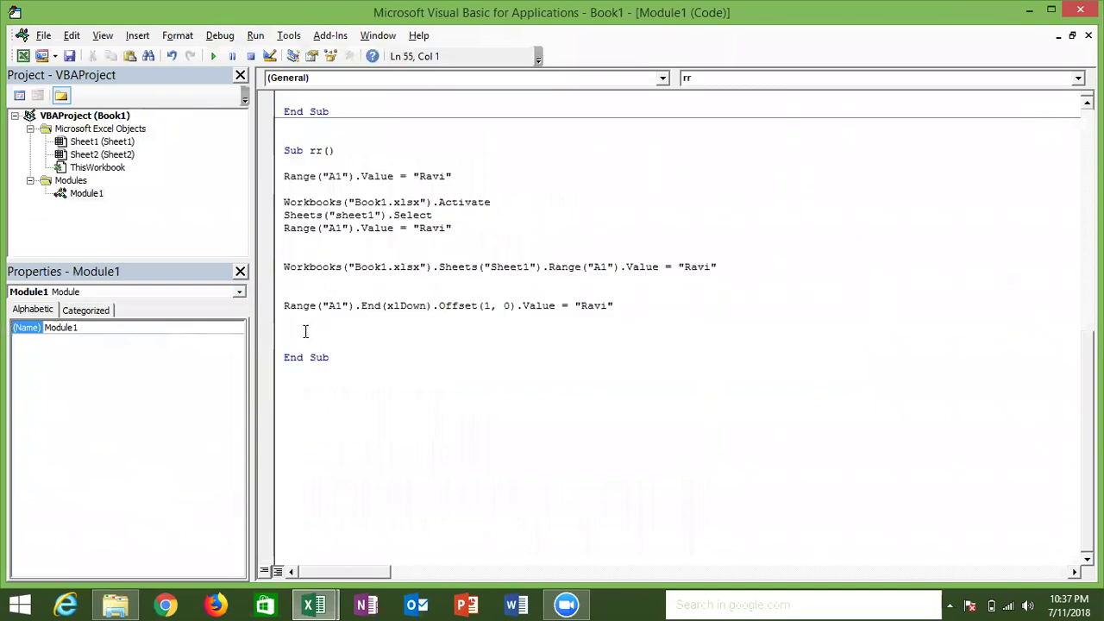
pyautogui.write('range)')
pyautogui.press('BackSpace')
pyautogui.write('(')
pyautogui.write('"')
pyautogui.press('BackSpace')
pyautogui.write('"')
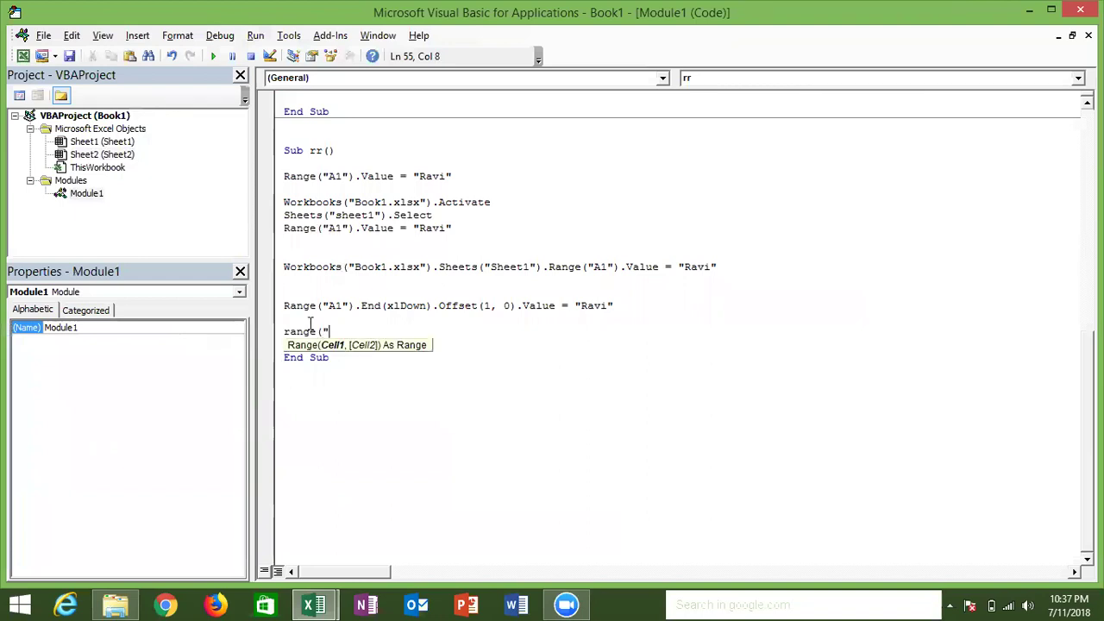
pyautogui.write('A65000')
pyautogui.write('")')
pyautogui.write('.end')
# Complete it as .End(xlUp).Offset(1, 0).Value = a quoted name string
pyautogui.press('Tab')
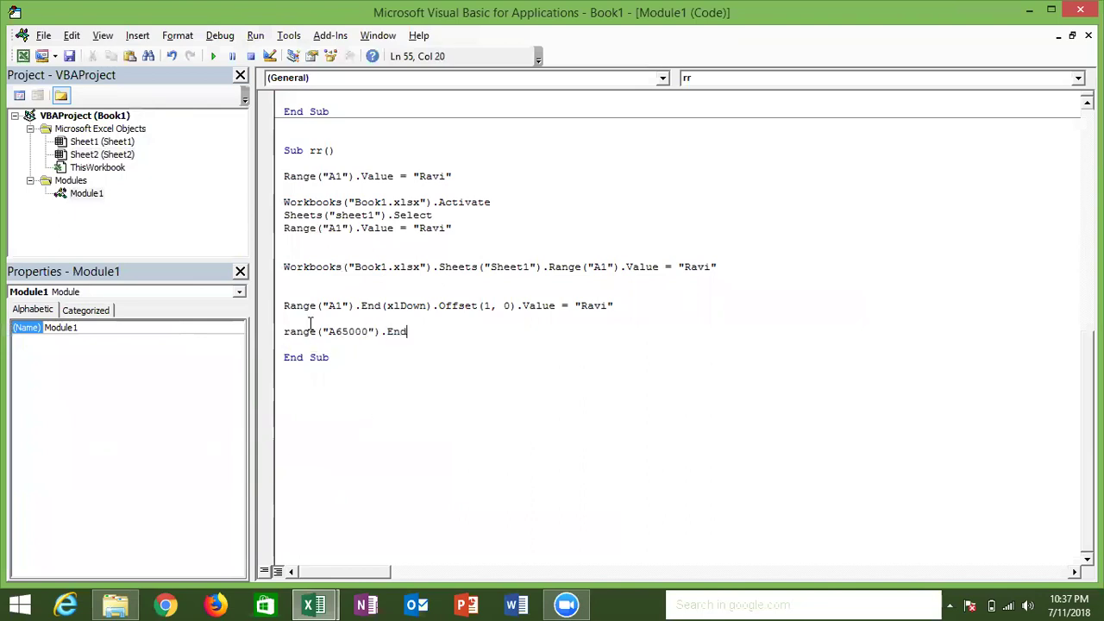
pyautogui.write('(')
pyautogui.write('xlu')
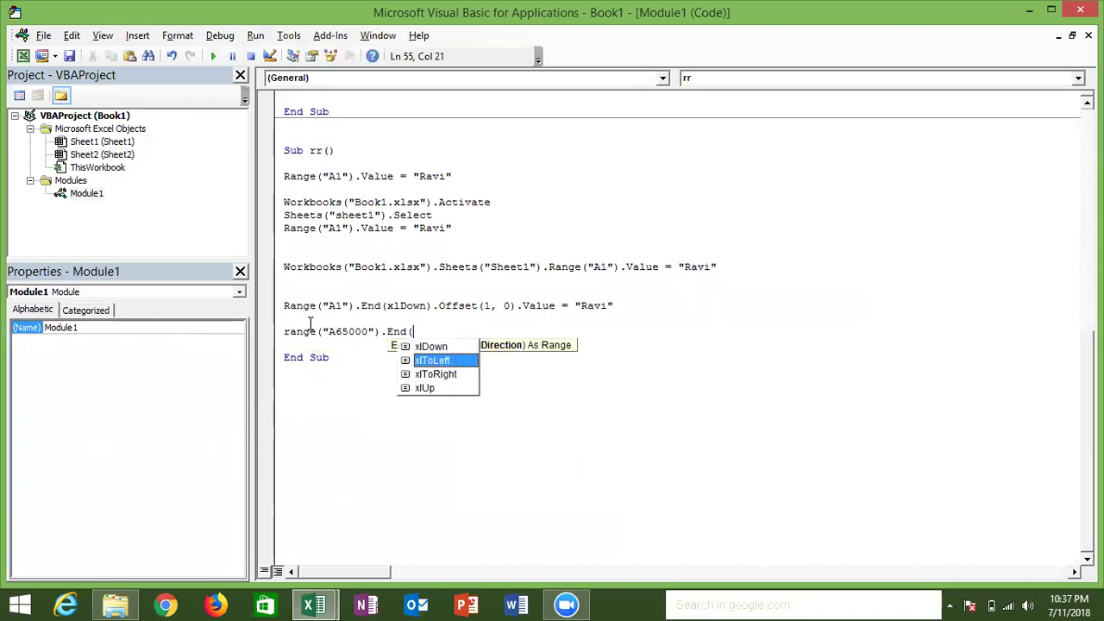
pyautogui.press('Tab')
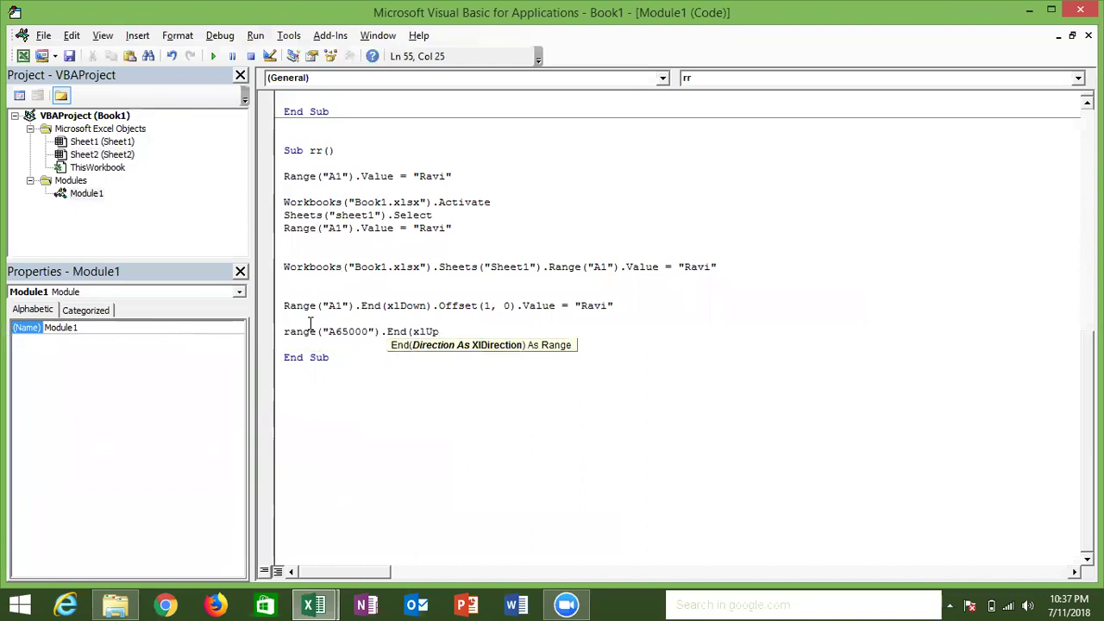
pyautogui.write(')')
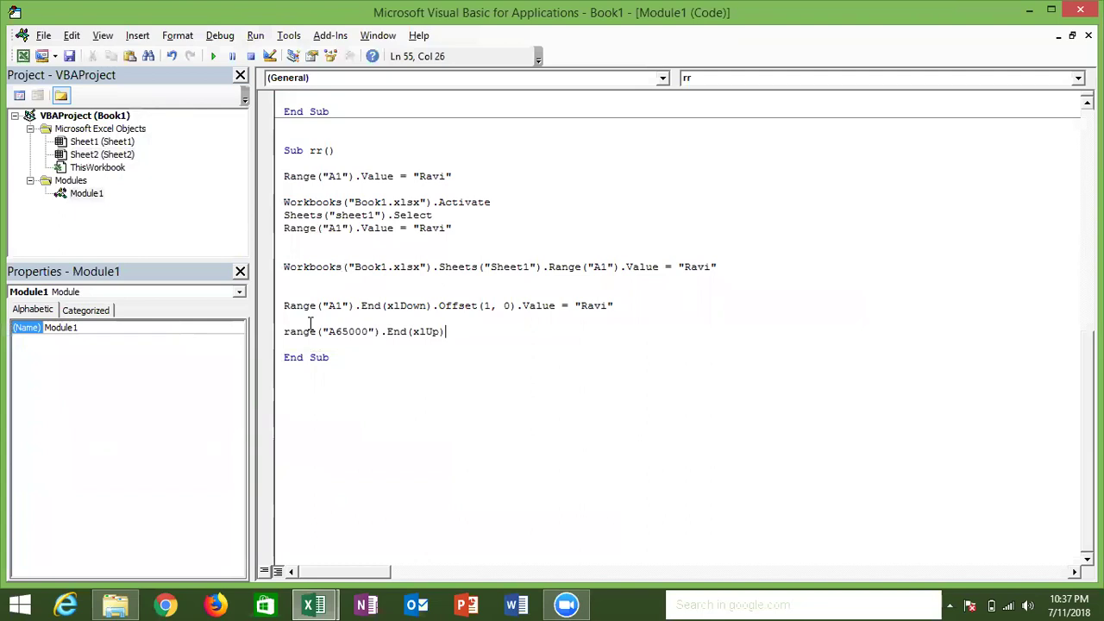
pyautogui.write('.o')
pyautogui.press('Tab')
pyautogui.write('(')
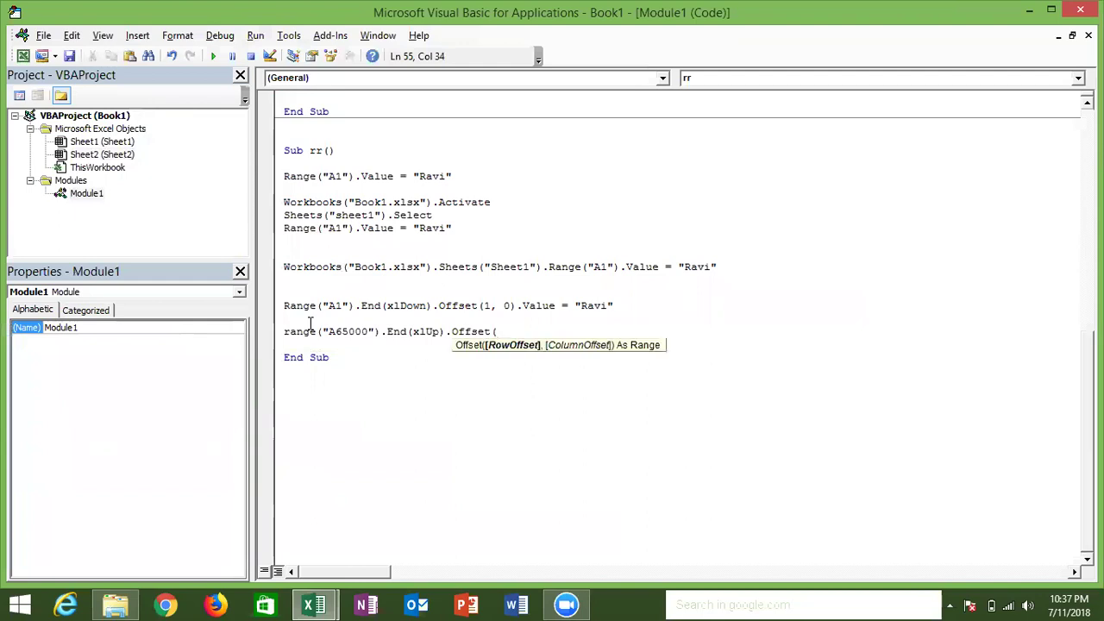
pyautogui.write('1,0')
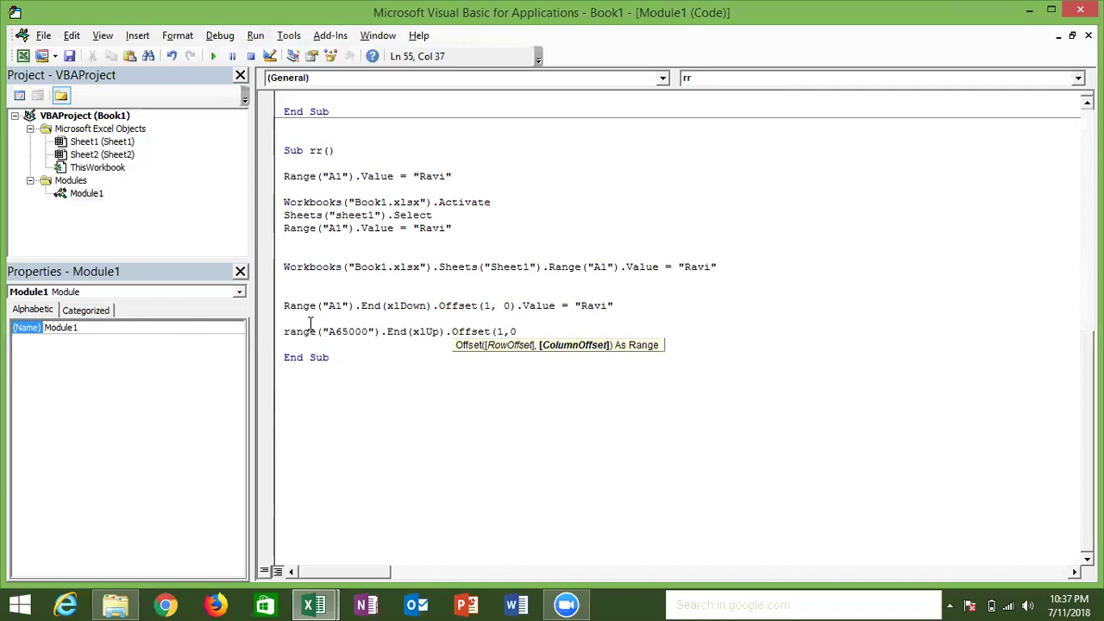
pyautogui.write(').va')
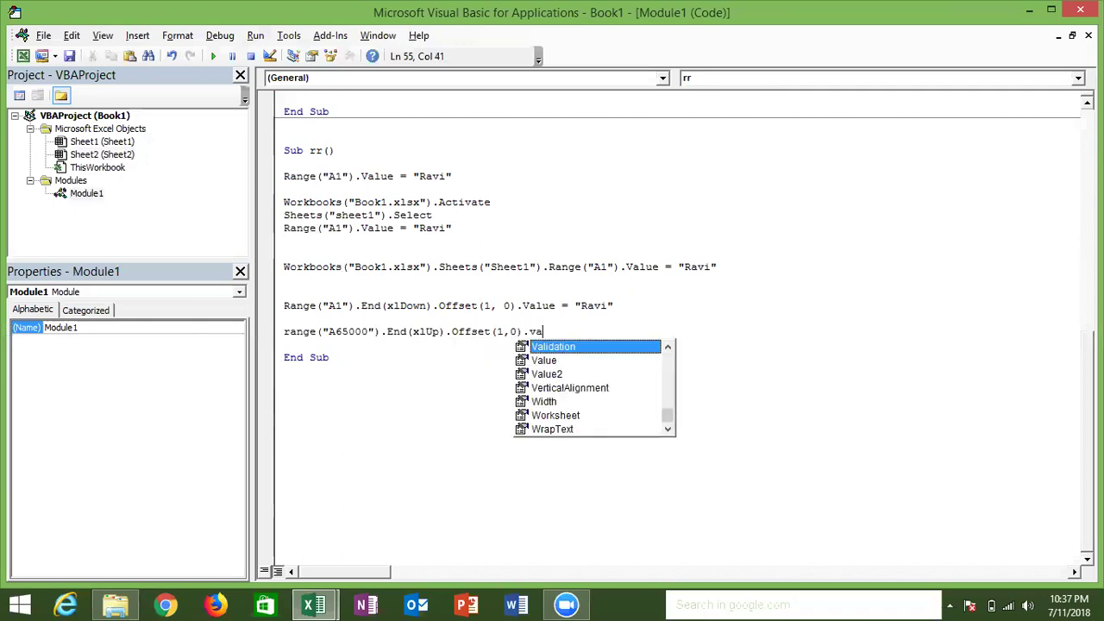
pyautogui.press('Down')
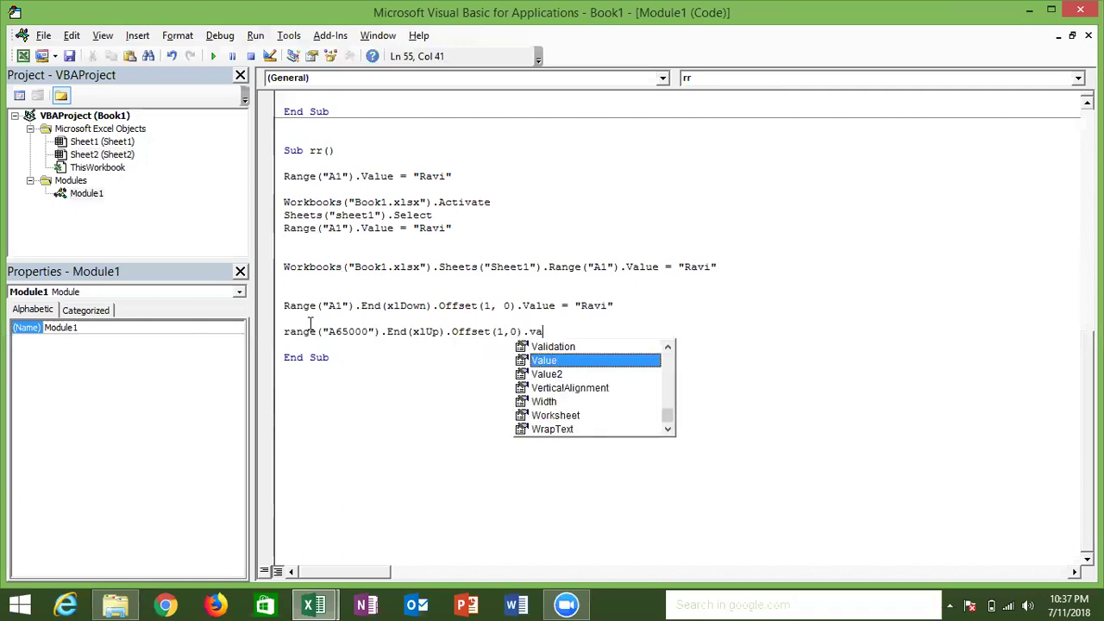
pyautogui.press('Tab')
pyautogui.write('= "')
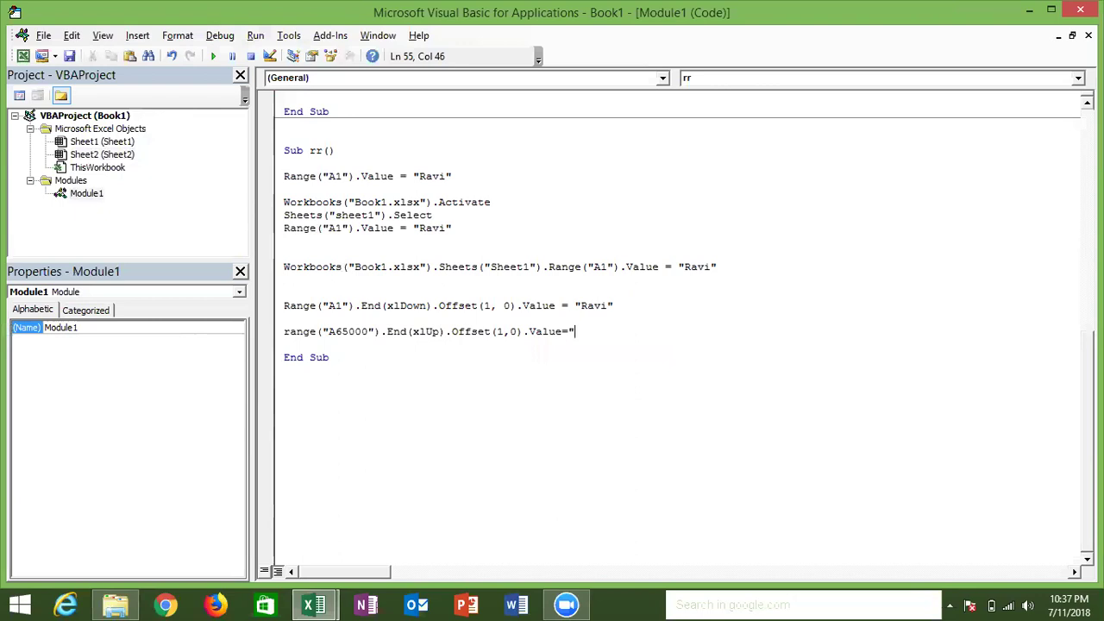
pyautogui.write('Ravi')
pyautogui.write('"')
pyautogui.press('Return')
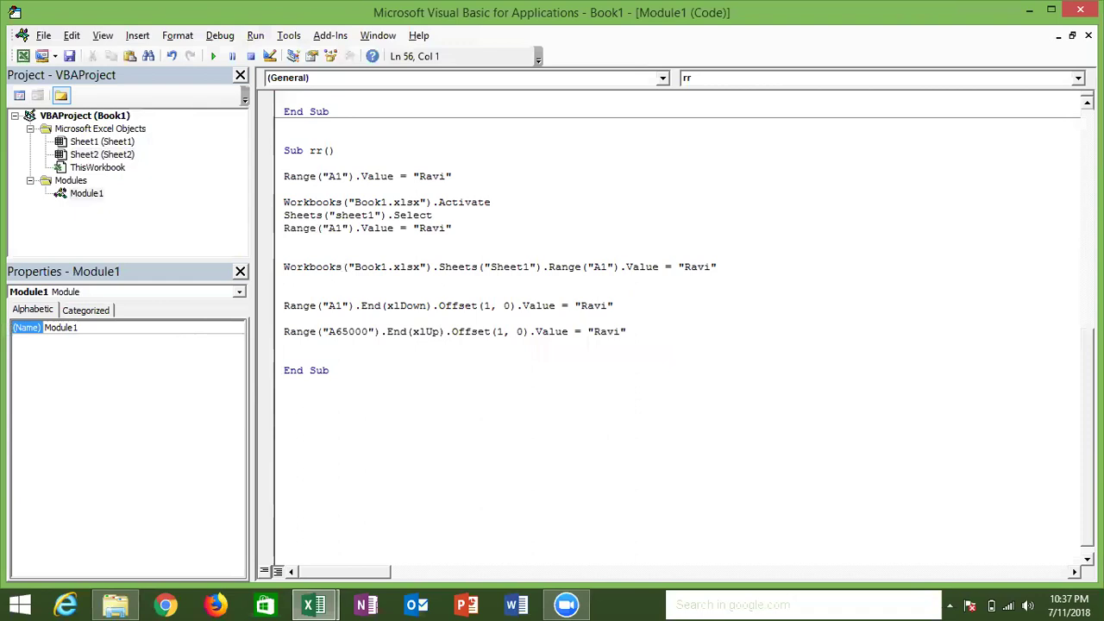
pyautogui.click(285, 383)
pyautogui.hotkey('shift', 'Up')
pyautogui.hotkey('shift', 'Up')
pyautogui.hotkey('shift', 'Up')
pyautogui.hotkey('shift', 'Up')
pyautogui.click(284, 383)
pyautogui.hotkey('shift', 'Up')
pyautogui.hotkey('shift', 'Up')
pyautogui.hotkey('shift', 'Up')
pyautogui.hotkey('shift', 'Up')
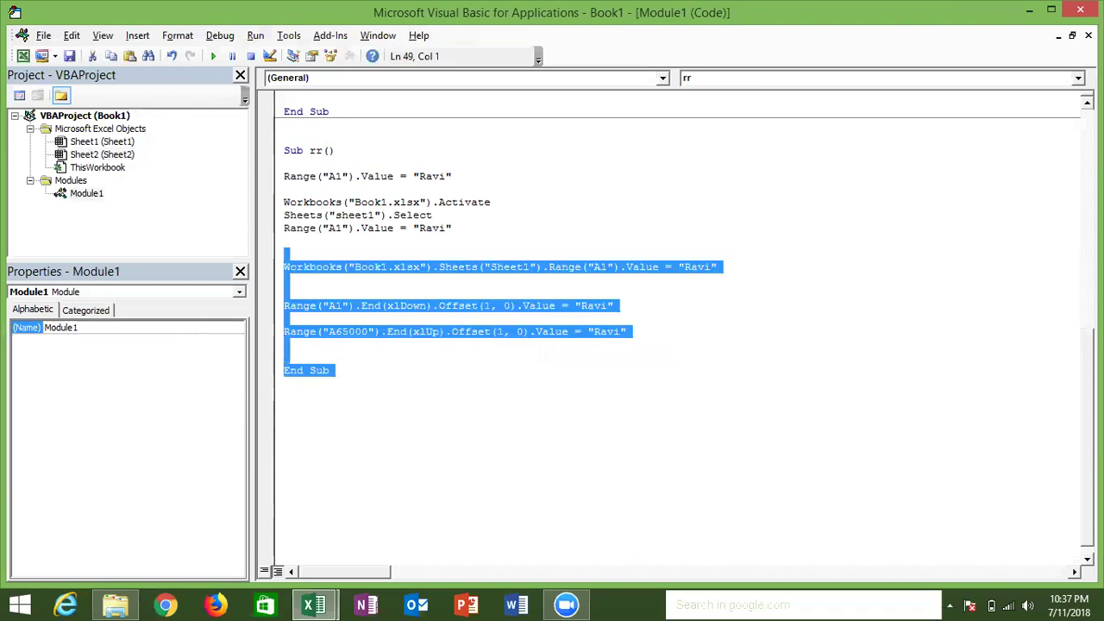
pyautogui.hotkey('shift', 'Up')
pyautogui.hotkey('shift', 'Up')
pyautogui.hotkey('shift', 'Up')
pyautogui.hotkey('shift', 'Up')
pyautogui.hotkey('shift', 'Up')
pyautogui.hotkey('shift', 'Up')
pyautogui.hotkey('shift', 'Up')
pyautogui.hotkey('shift', 'Up')
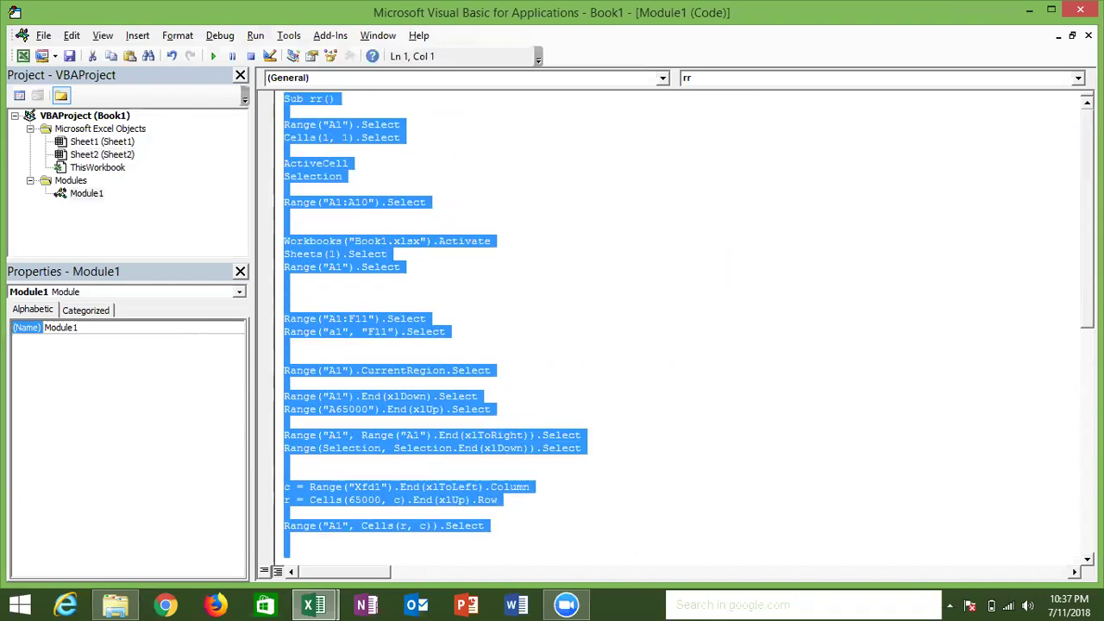
pyautogui.press('Down')
pyautogui.press('Down')
pyautogui.press('Down')
pyautogui.press('Down')
pyautogui.press('Down')
pyautogui.press('Down')
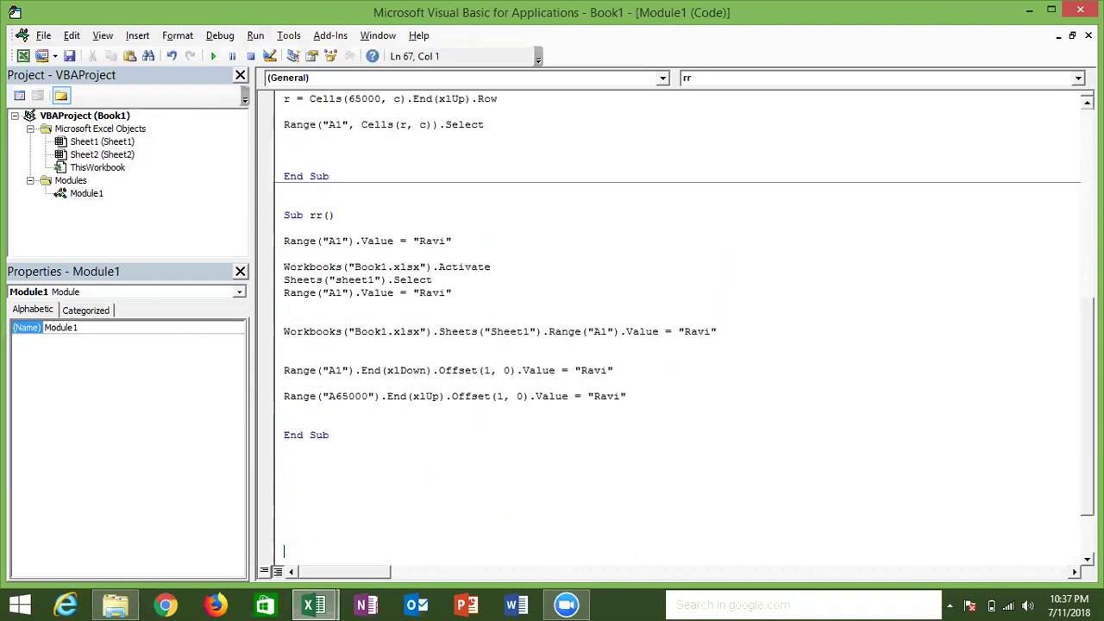
pyautogui.press('Down')
pyautogui.press('Down')
pyautogui.press('Down')
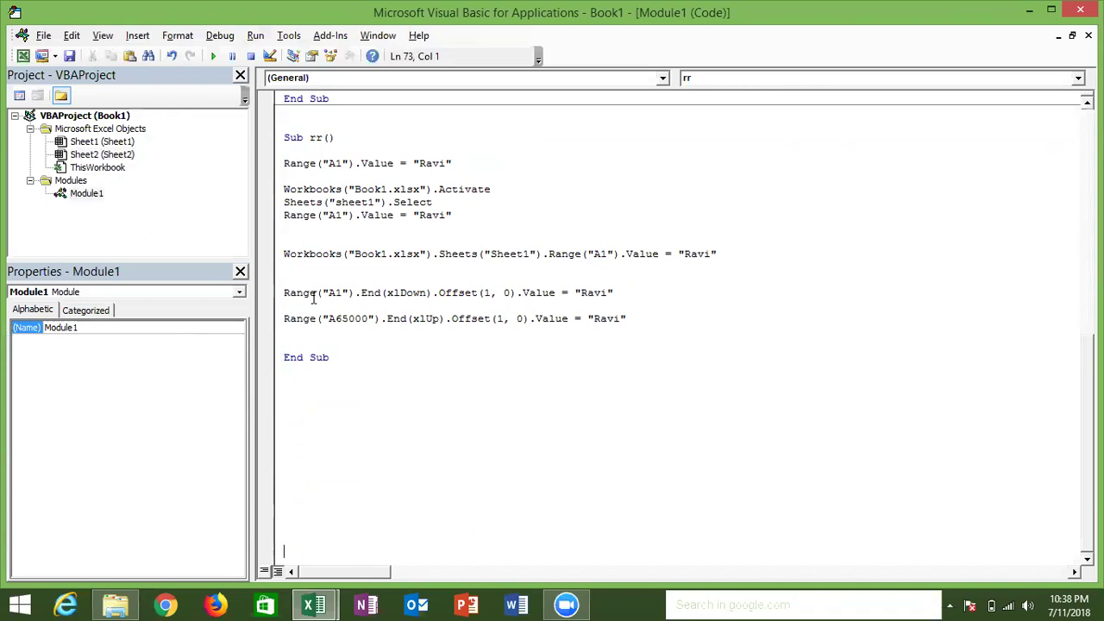
pyautogui.doubleClick(341, 321)
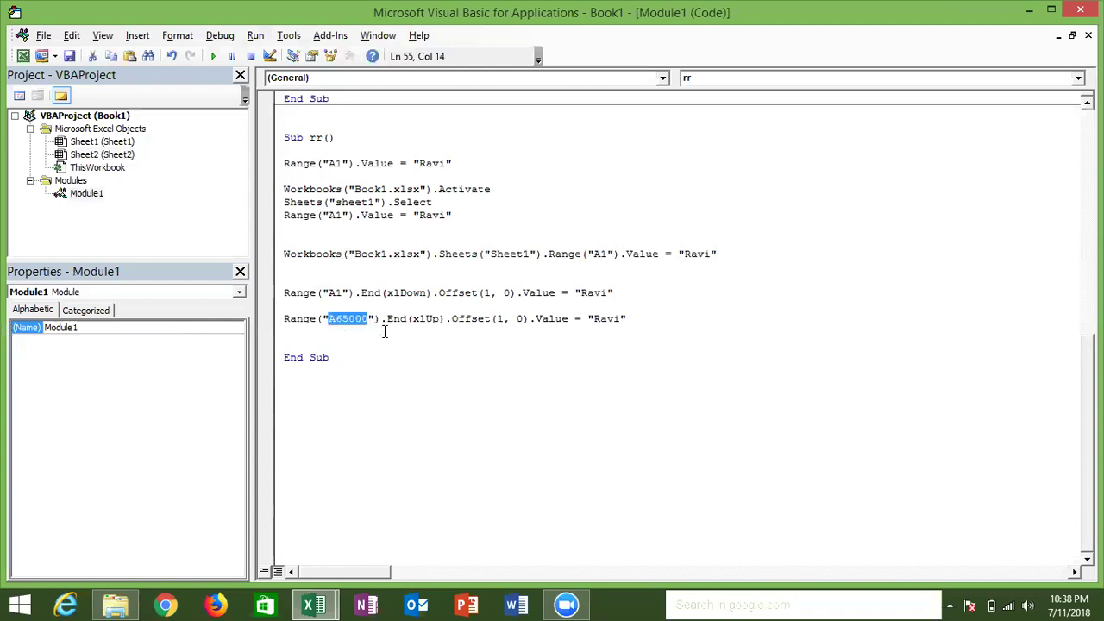
pyautogui.click(477, 329)
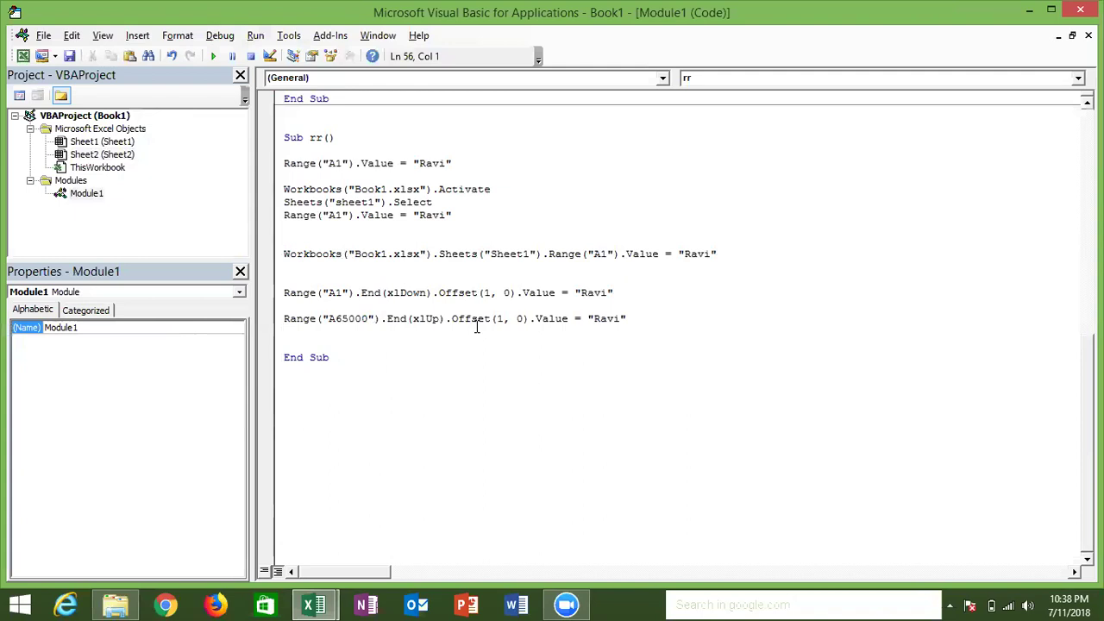
pyautogui.hotkey('alt', 'F11')
# Confirm Sheet2's column A data ends at A11, then launch a blank Notepad via Win+R
pyautogui.click(42, 546)
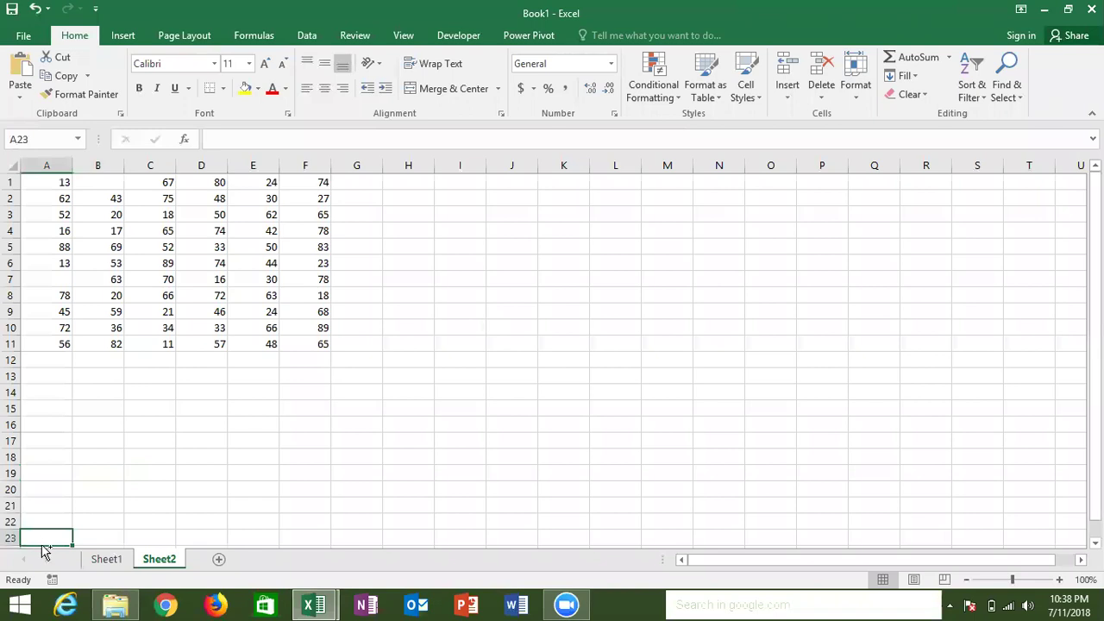
pyautogui.hotkey('ctrl', 'Up')
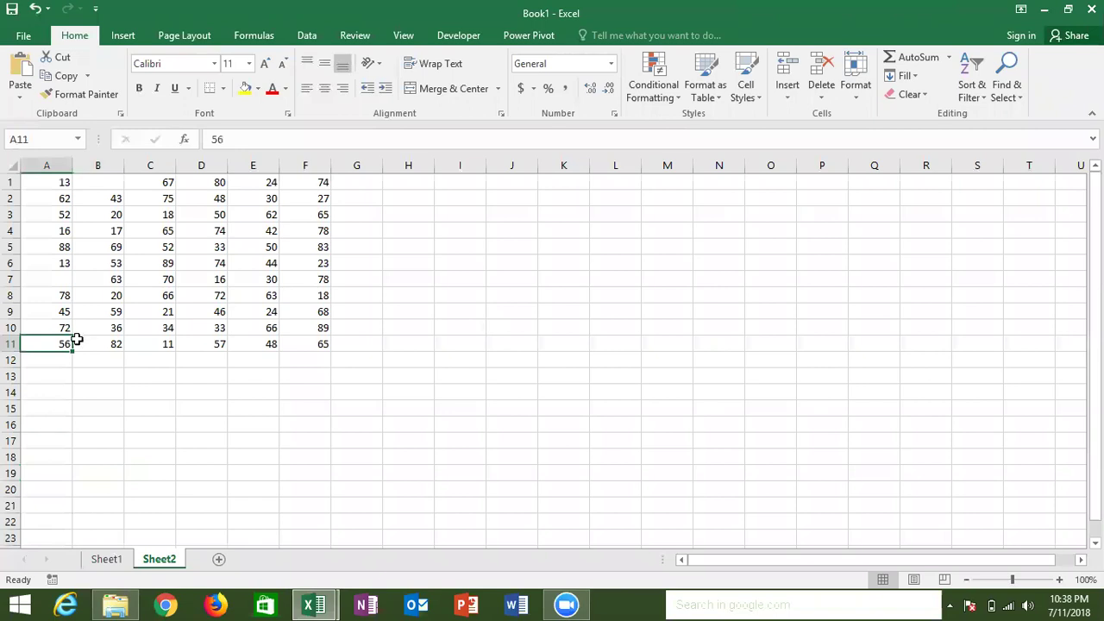
pyautogui.press('Down')
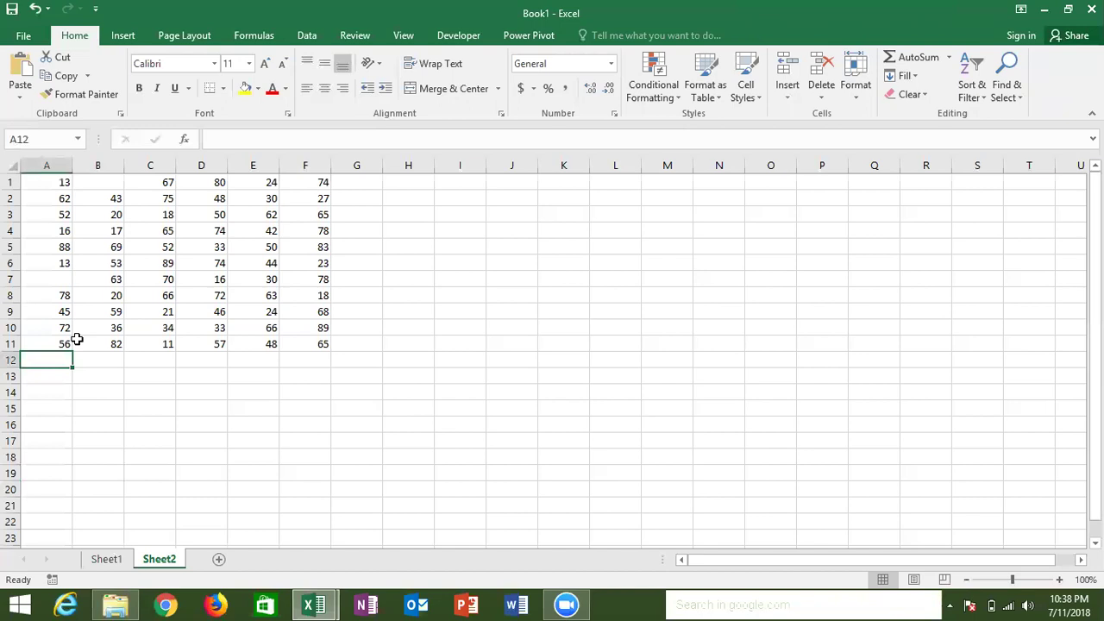
pyautogui.press('super+r')
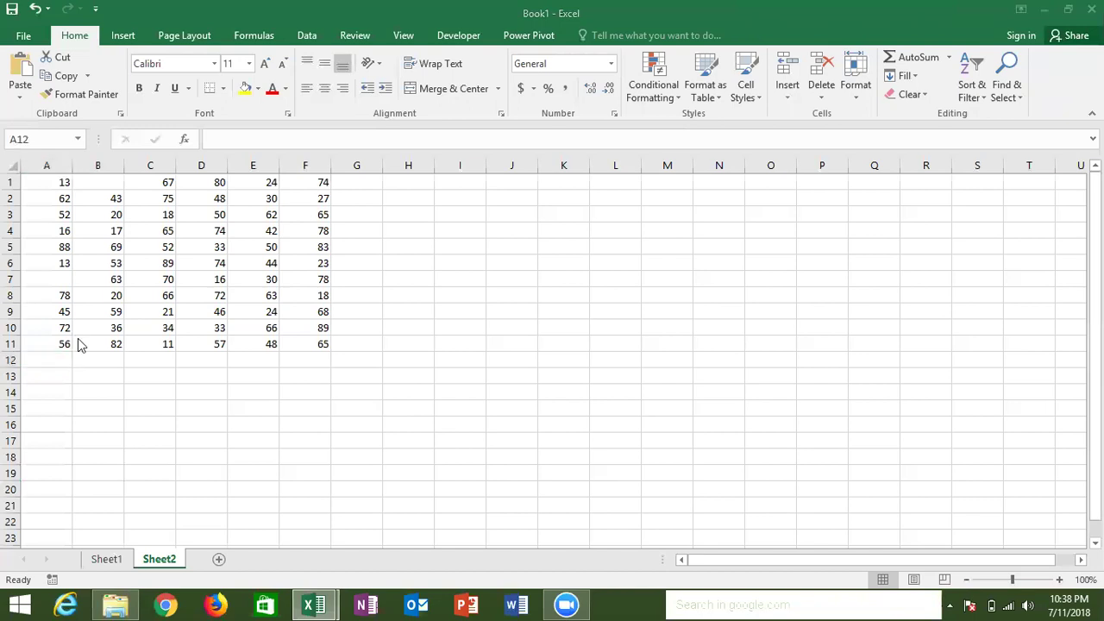
pyautogui.press('Return')
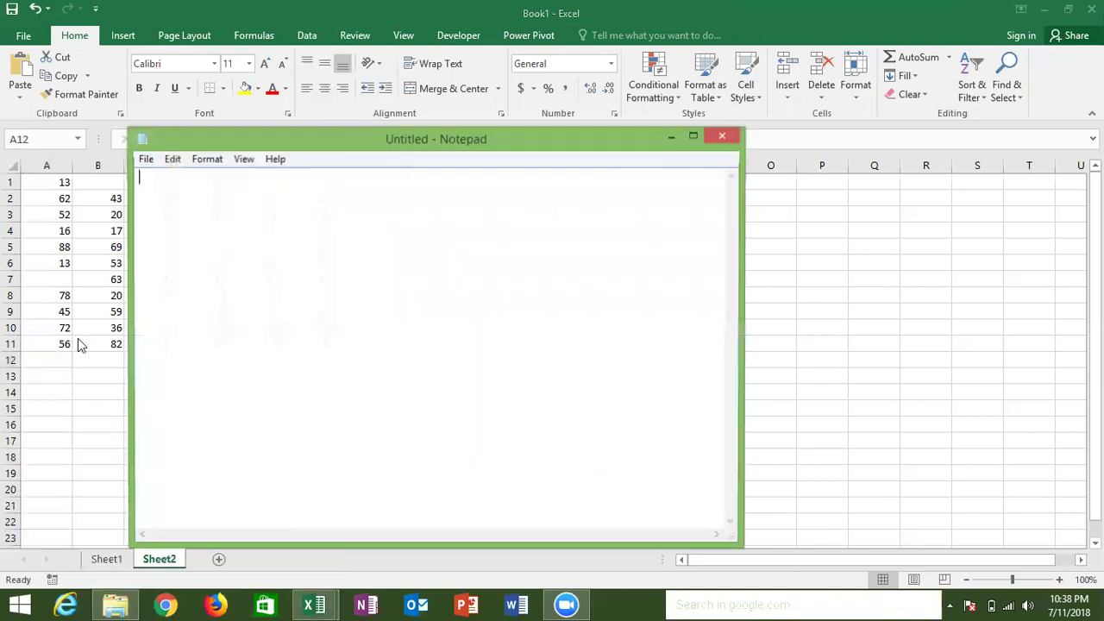
# Paste the rr macro code into Notepad and navigate Save As to D:\DVD\VBA
pyautogui.hotkey('ctrl', 'v')
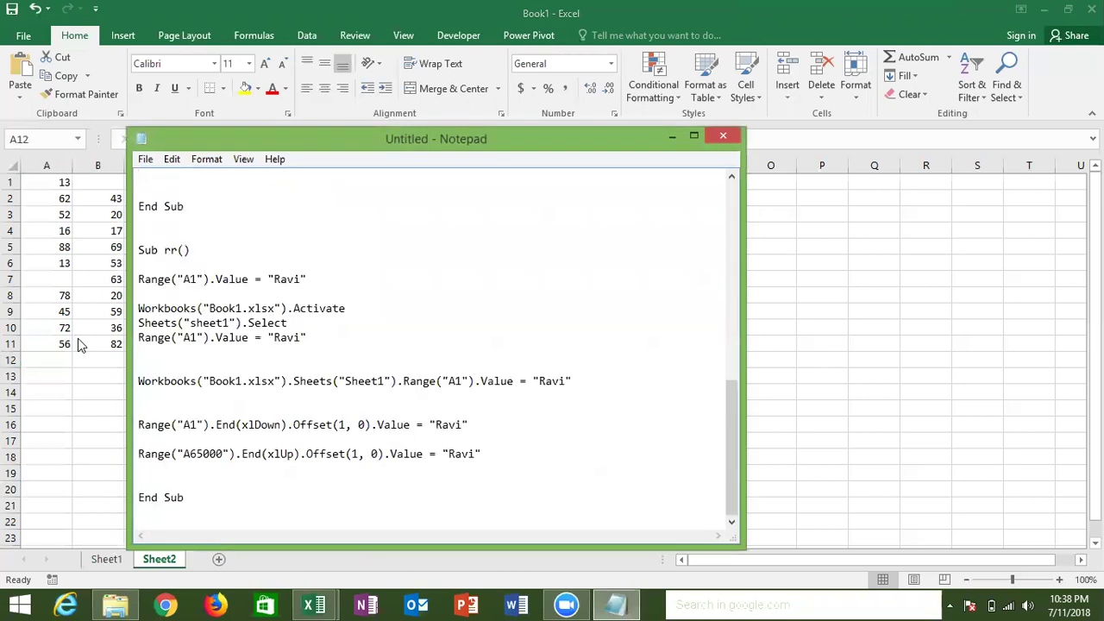
pyautogui.click(153, 163)
pyautogui.click(173, 233)
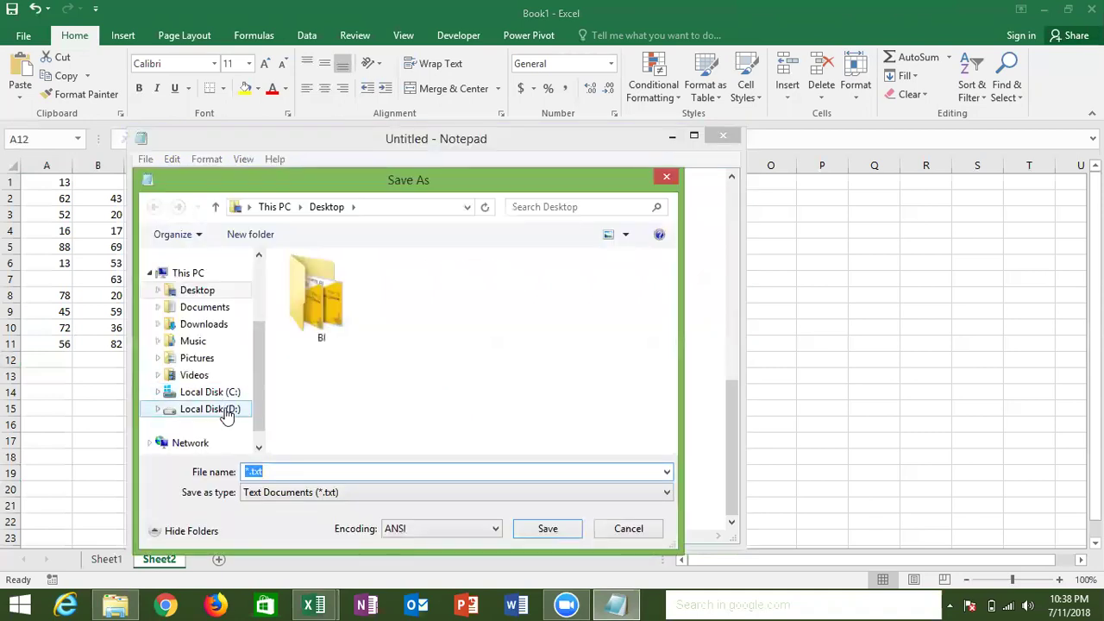
pyautogui.click(224, 411)
pyautogui.click(326, 298)
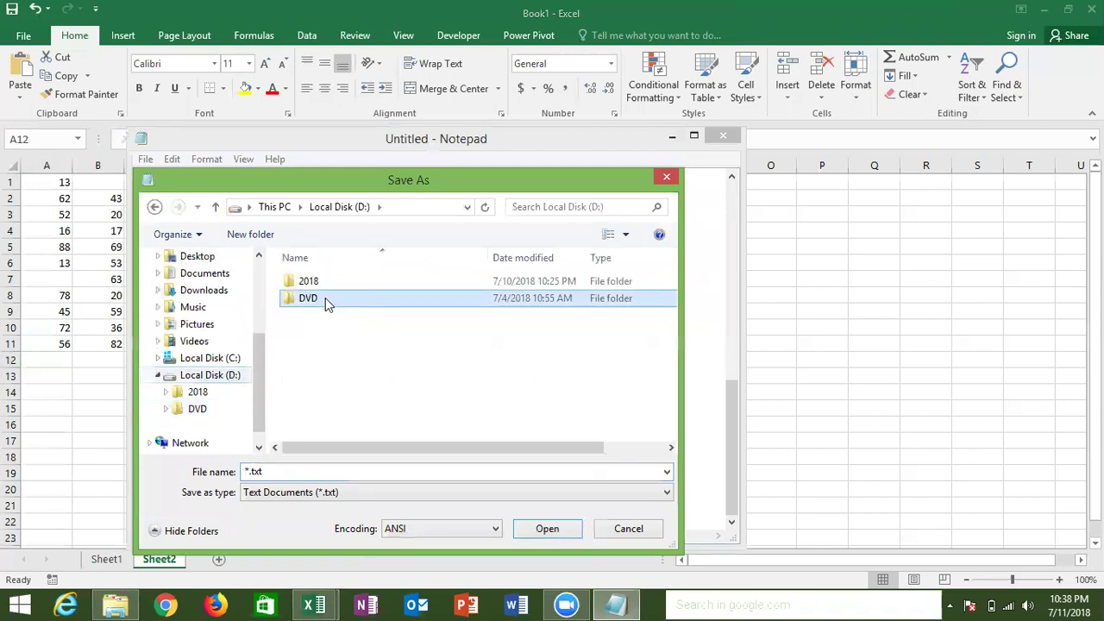
pyautogui.doubleClick(326, 298)
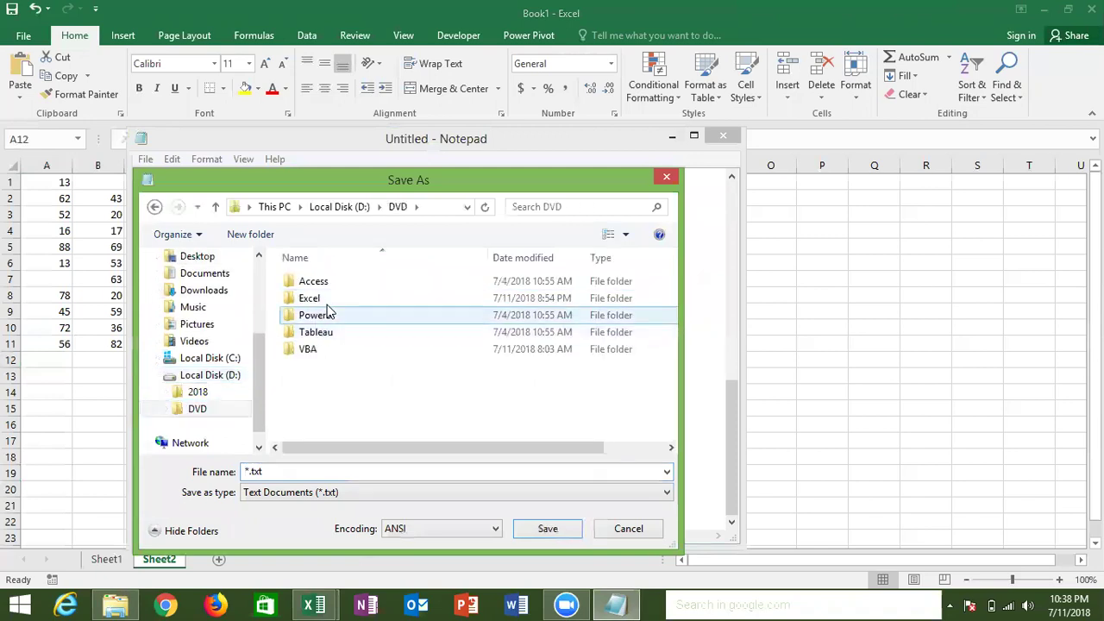
pyautogui.doubleClick(320, 348)
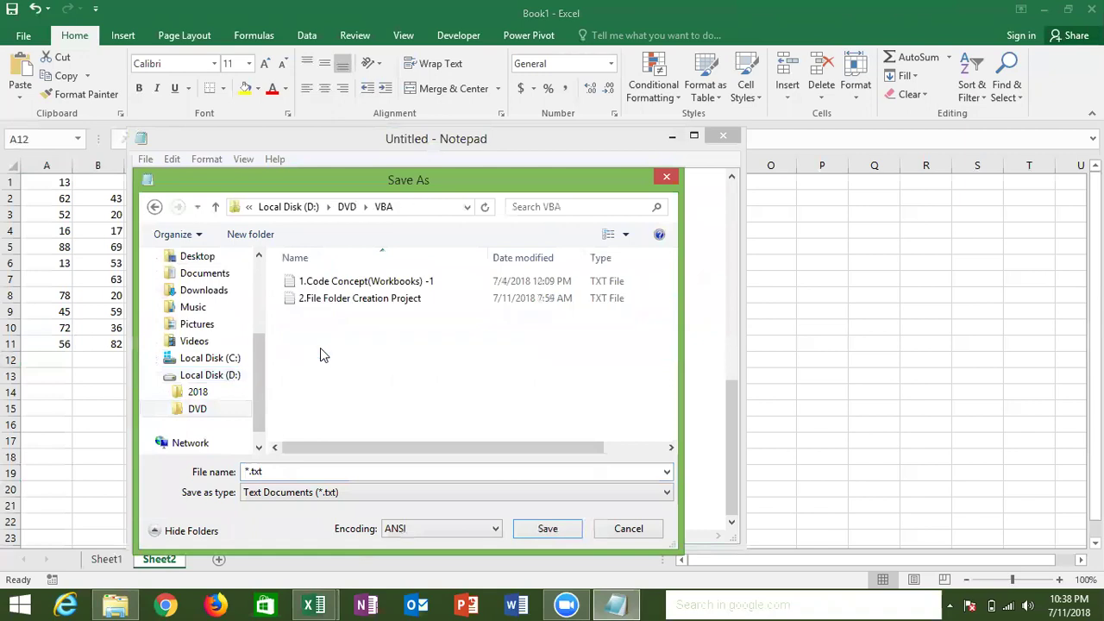
# Save the file as '3.Range Object' and select all of its text
pyautogui.doubleClick(269, 471)
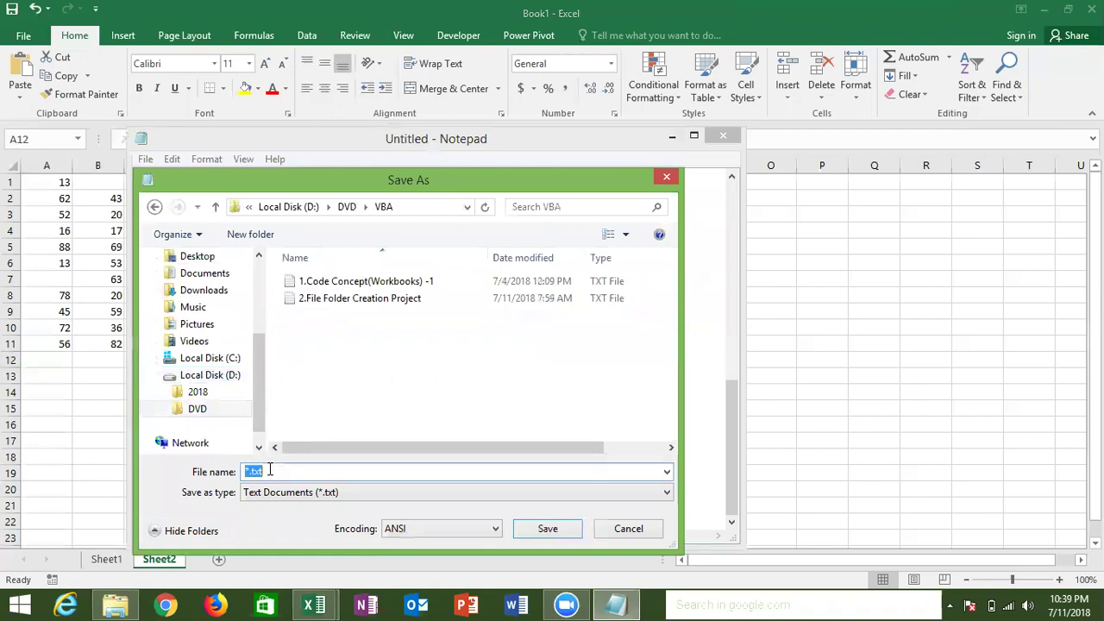
pyautogui.write('3.Range')
pyautogui.write(' O')
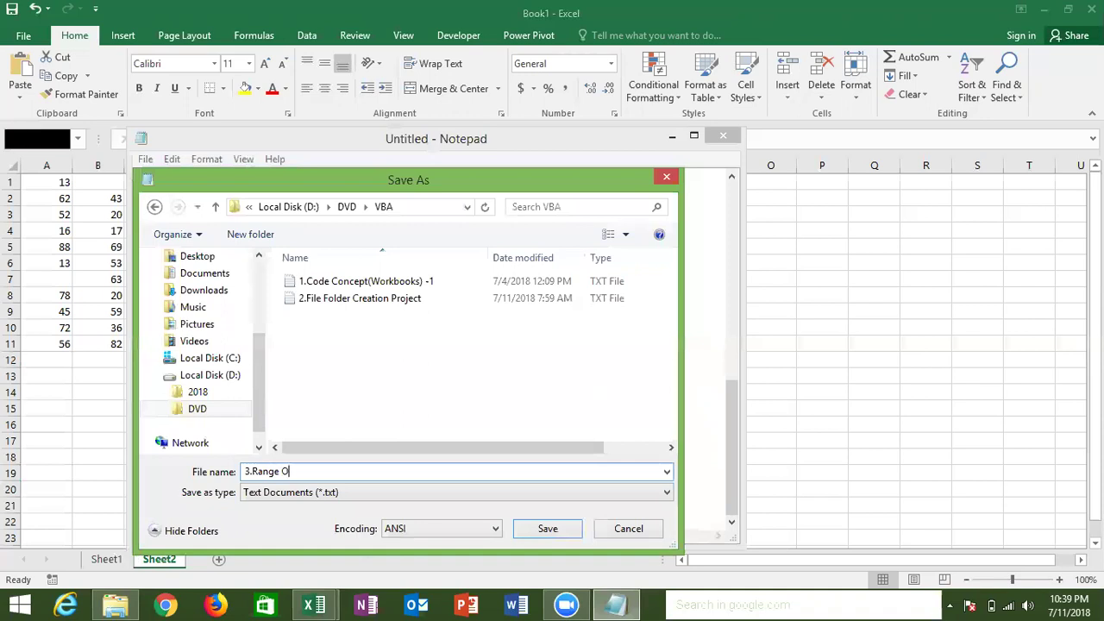
pyautogui.write('bject')
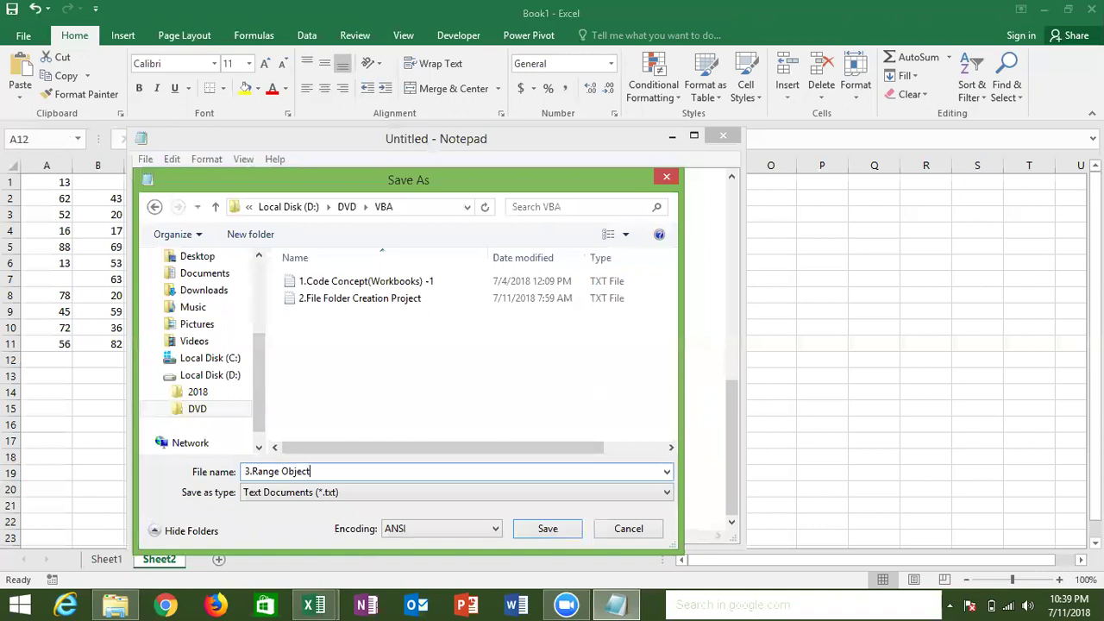
pyautogui.click(556, 526)
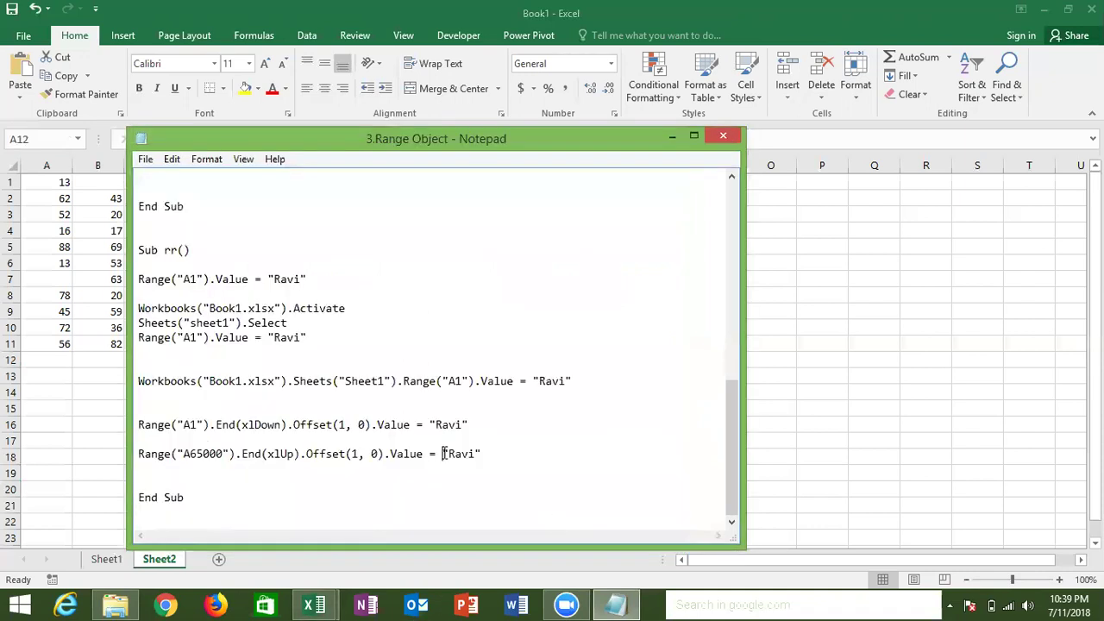
pyautogui.hotkey('ctrl', 'a')
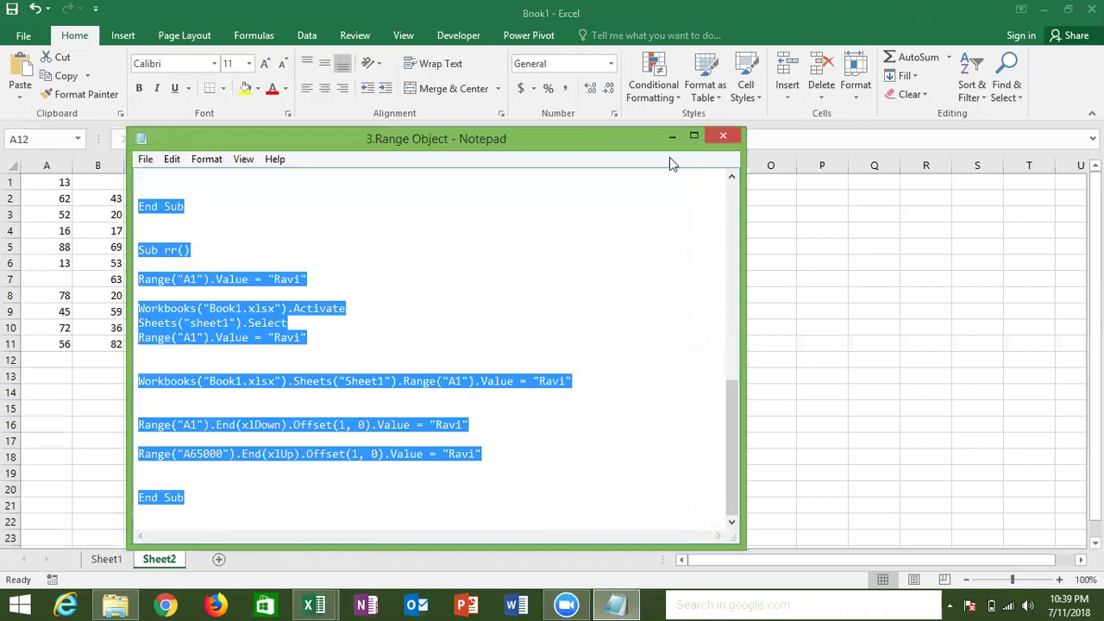
# Close Notepad and switch back to the VBA editor from the Excel taskbar preview
pyautogui.click(722, 134)
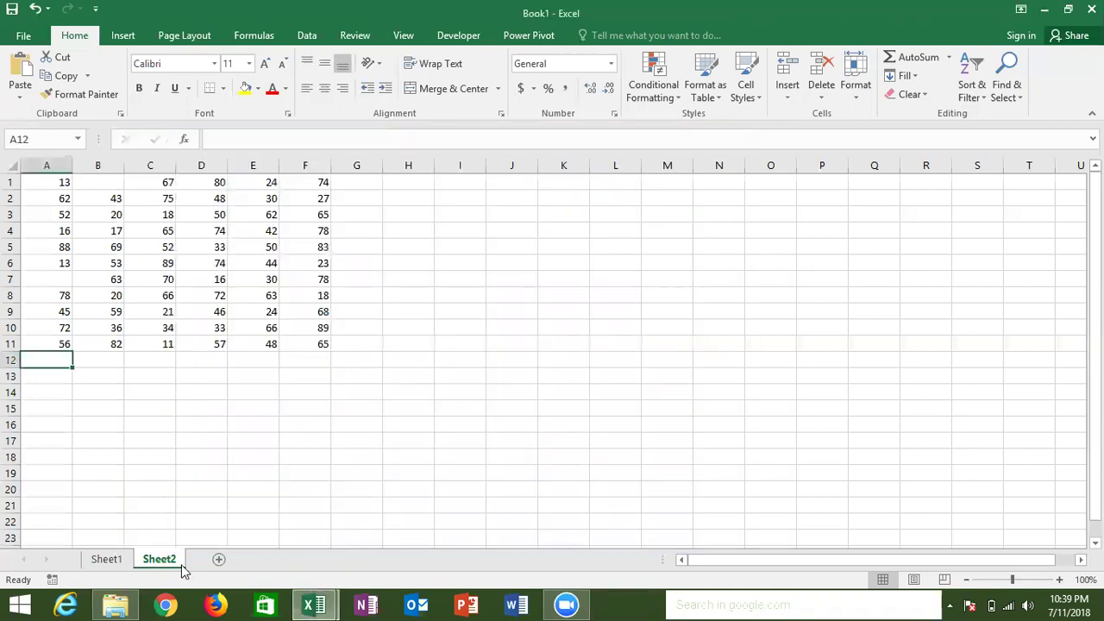
pyautogui.click(306, 602)
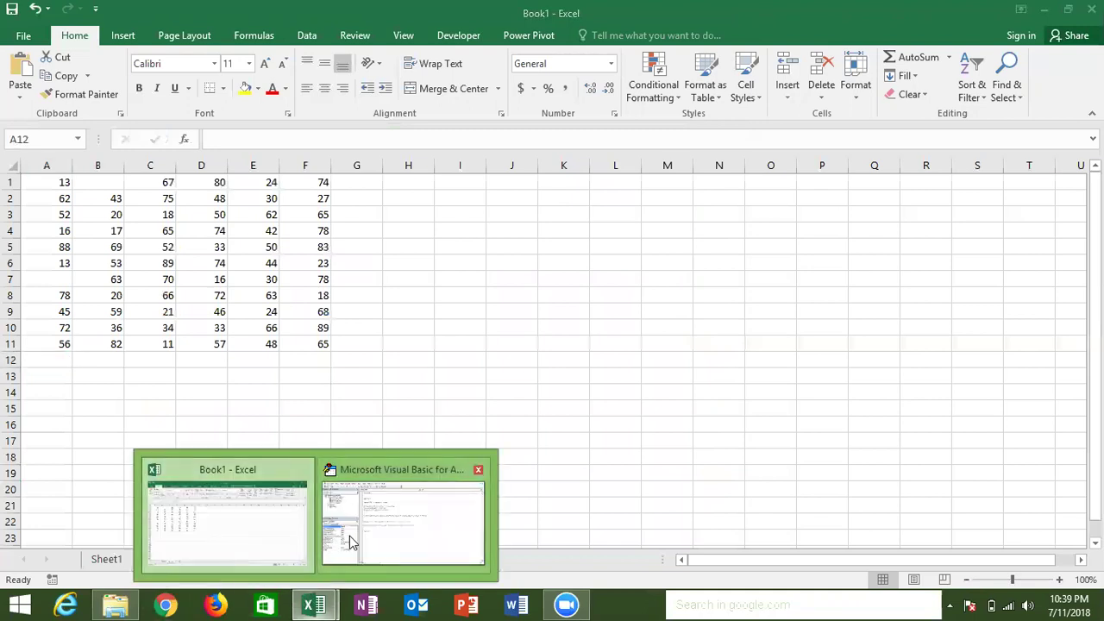
pyautogui.moveTo(349, 542)
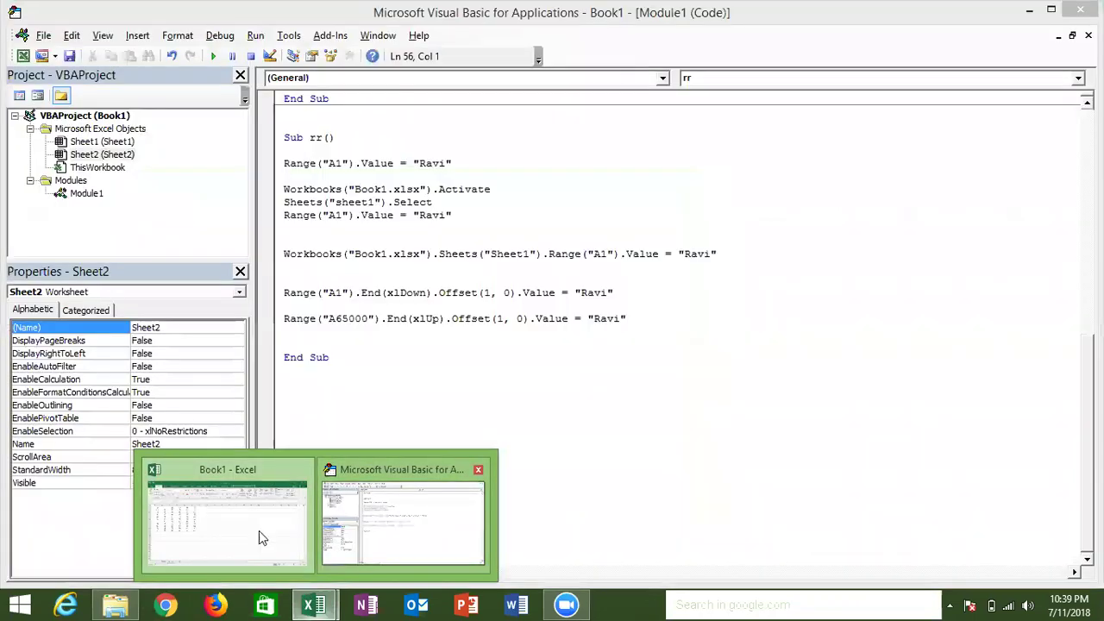
pyautogui.click(331, 604)
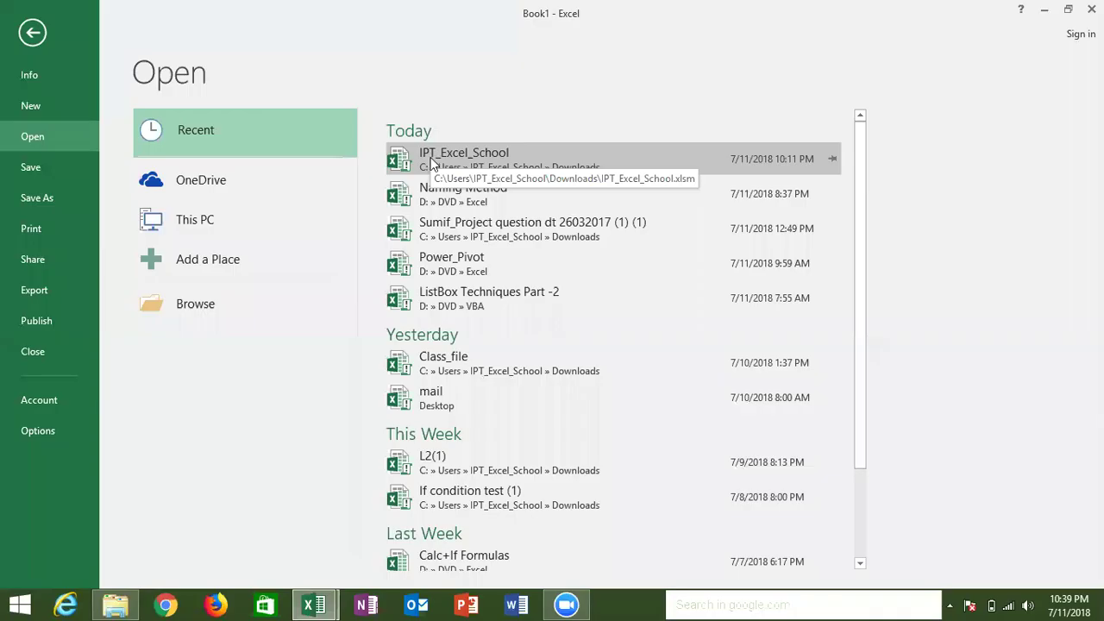
# Open the IPT_Excel_School workbook from the Recent list and launch File Explorer
pyautogui.click(437, 164)
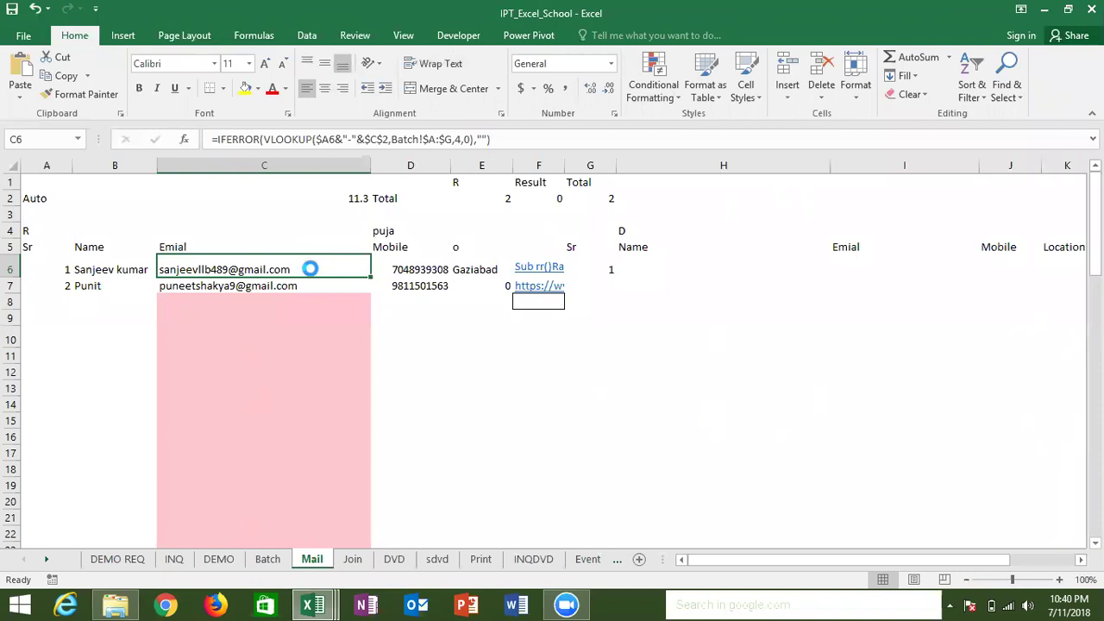
pyautogui.click(117, 604)
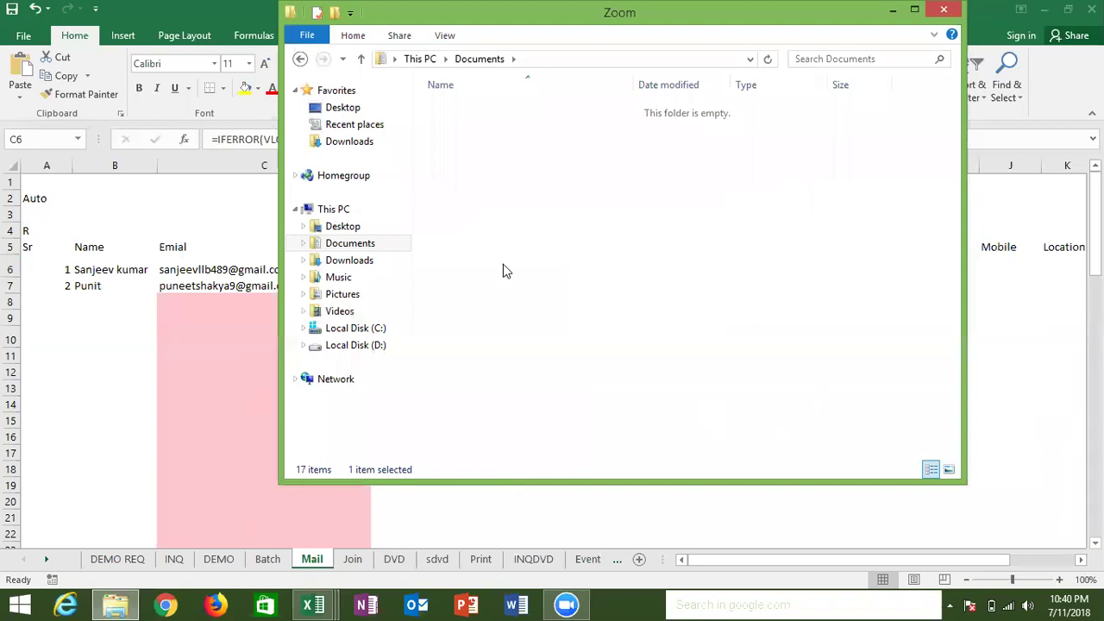
# Open the zoom_0 meeting video in VLC media player using Open with
pyautogui.click(470, 143)
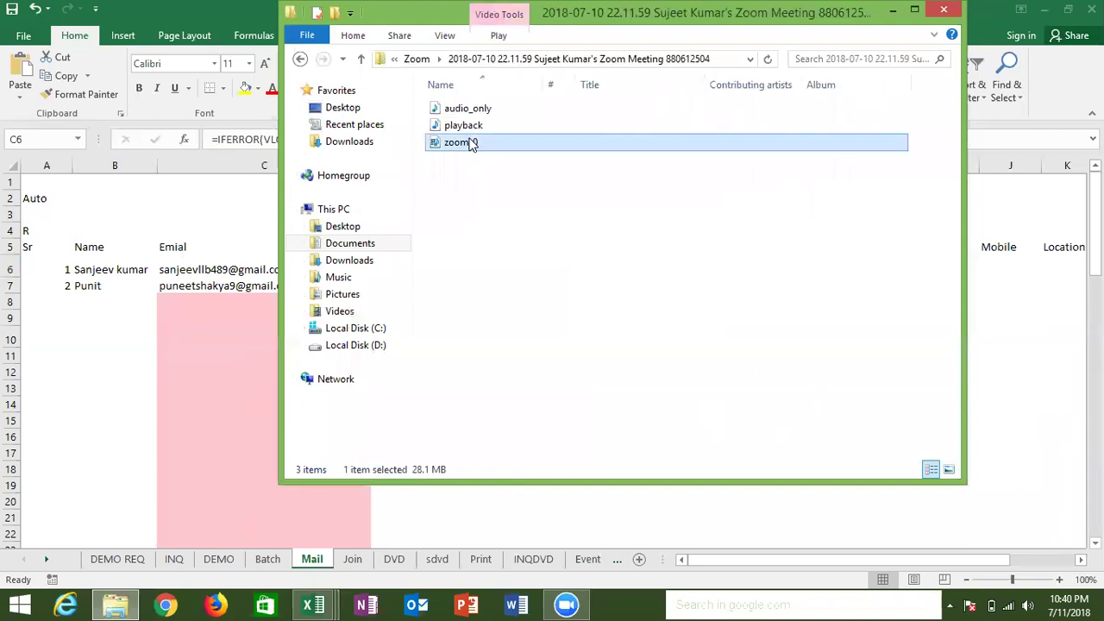
pyautogui.rightClick(470, 143)
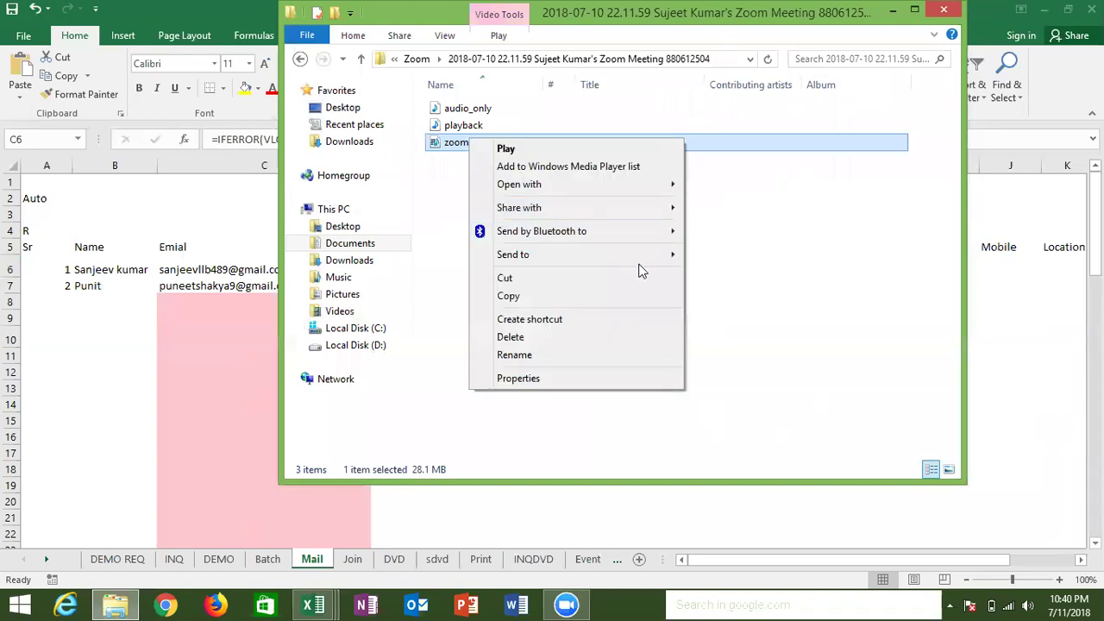
pyautogui.press('Return')
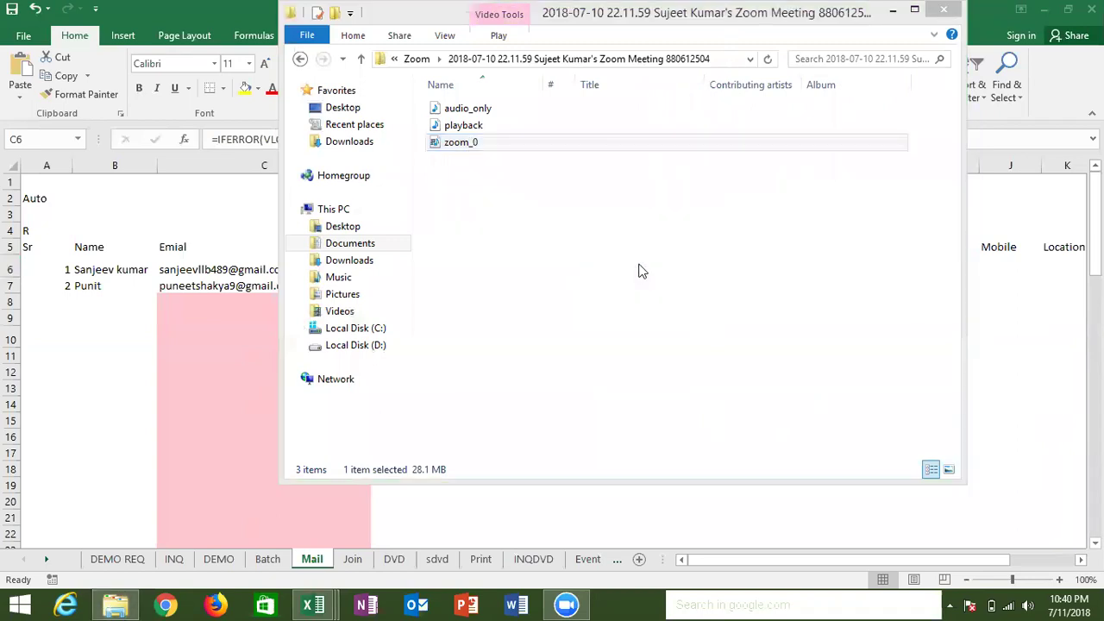
pyautogui.click(538, 143)
pyautogui.rightClick(538, 143)
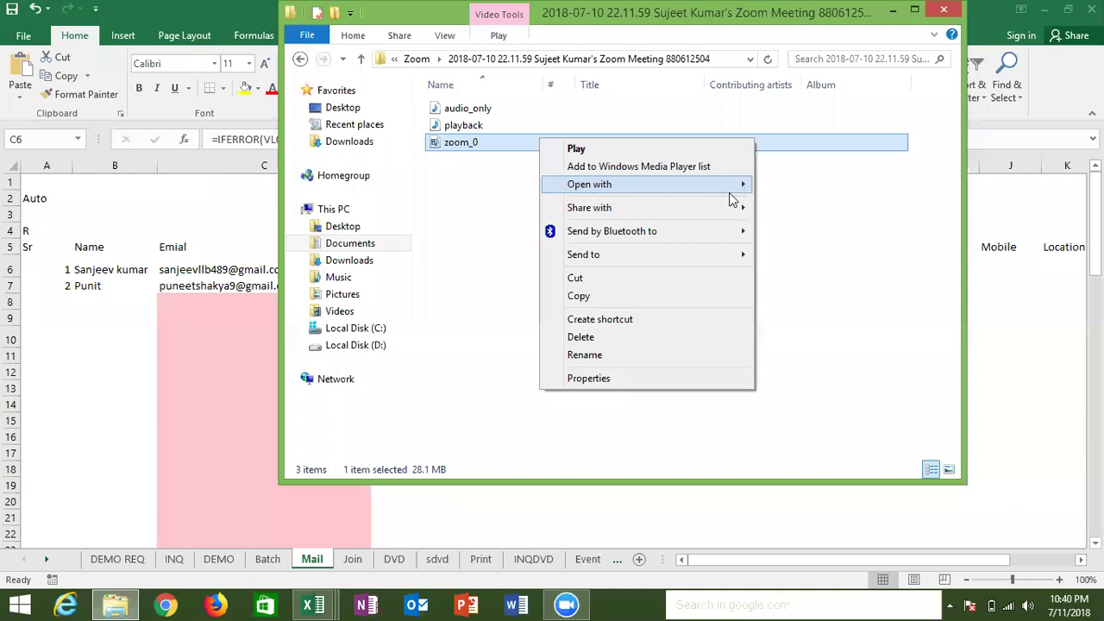
pyautogui.moveTo(734, 186)
pyautogui.click(772, 223)
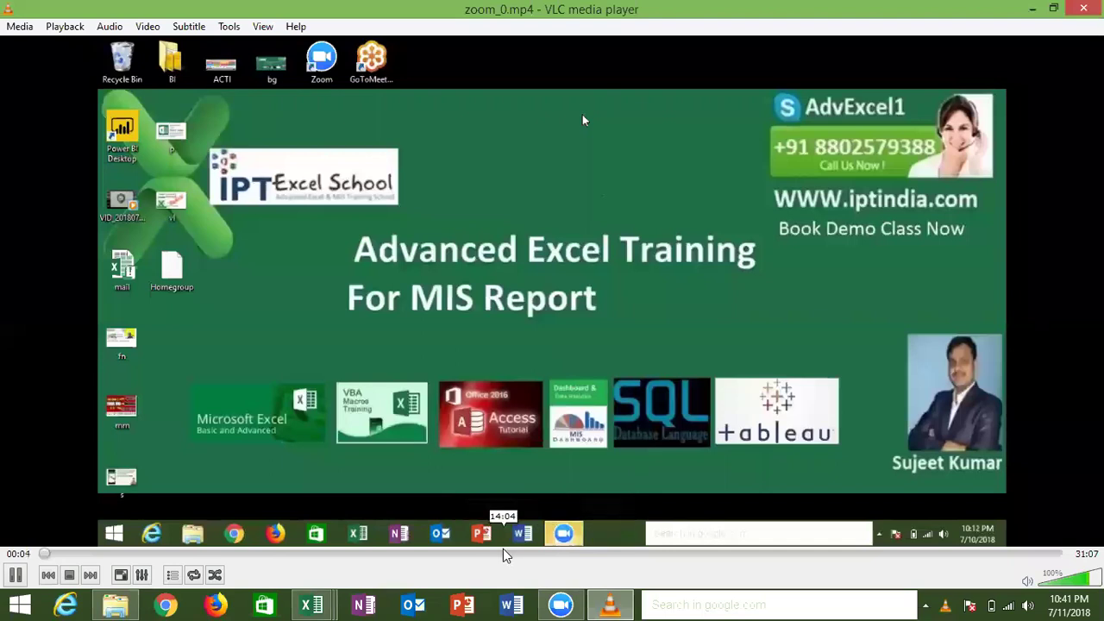
# Jump the zoom_0 playback to about the 14-minute mark, then close the player
pyautogui.click(506, 555)
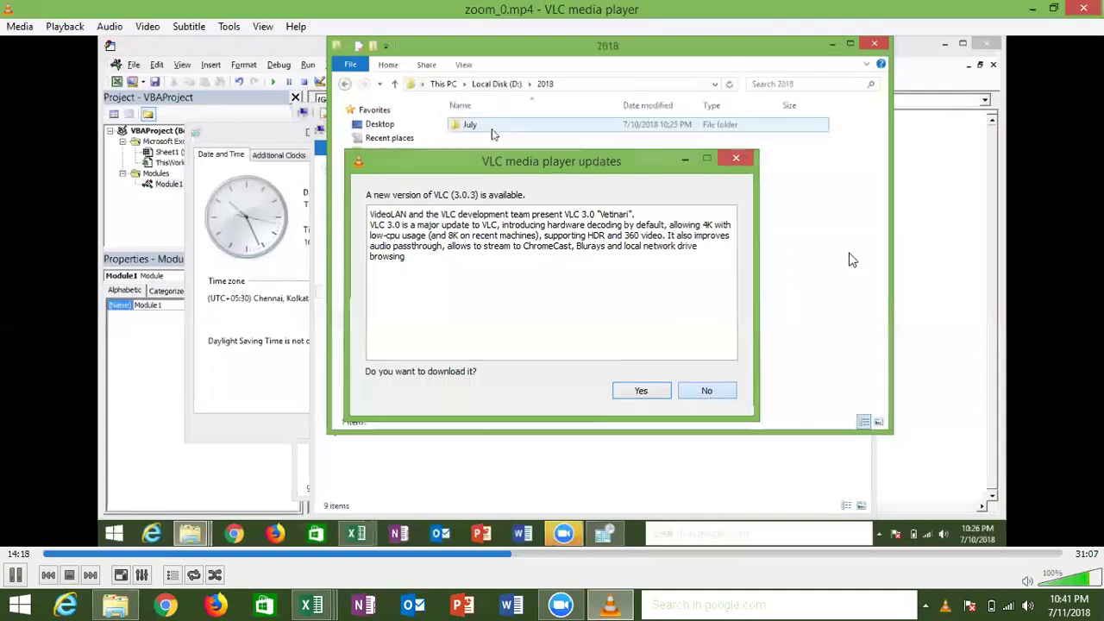
pyautogui.press('Escape')
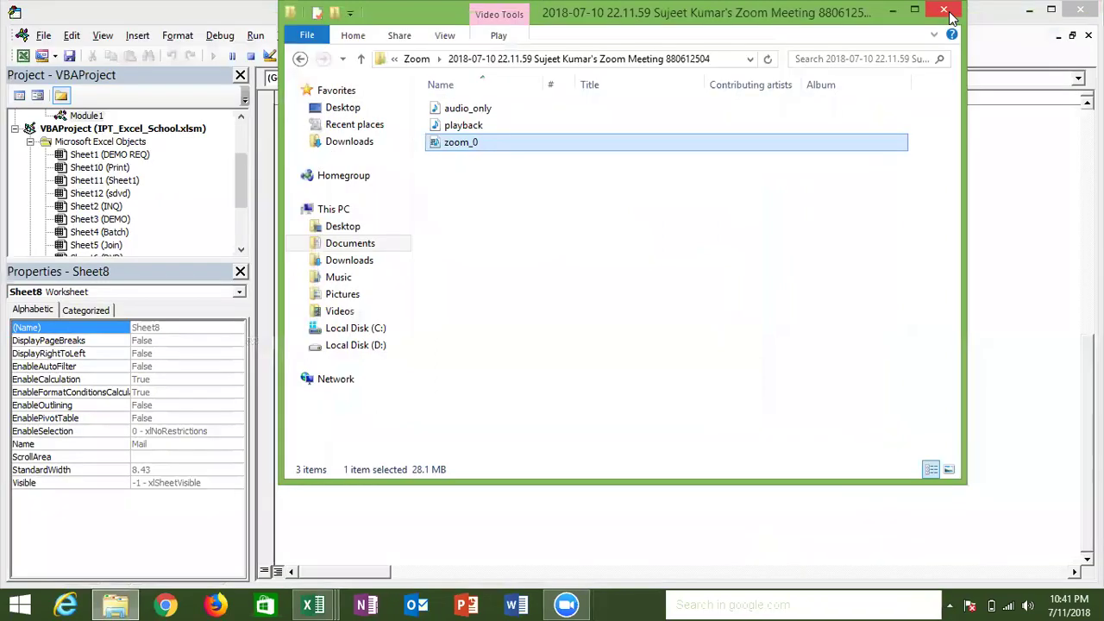
# Close File Explorer and end the macro after its run-time error
pyautogui.click(946, 11)
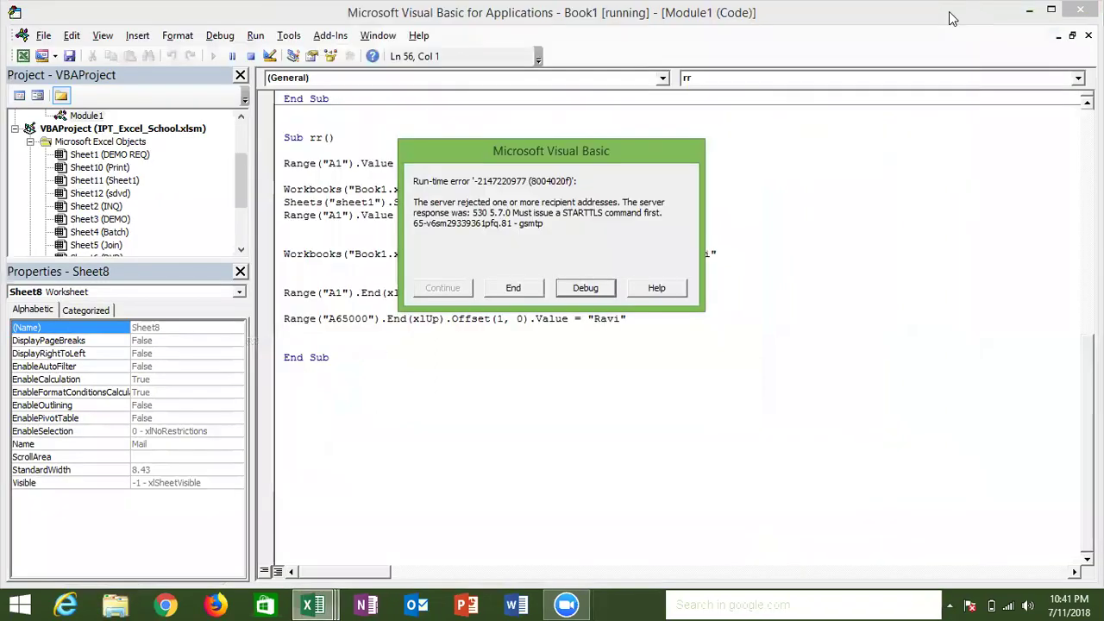
pyautogui.click(514, 288)
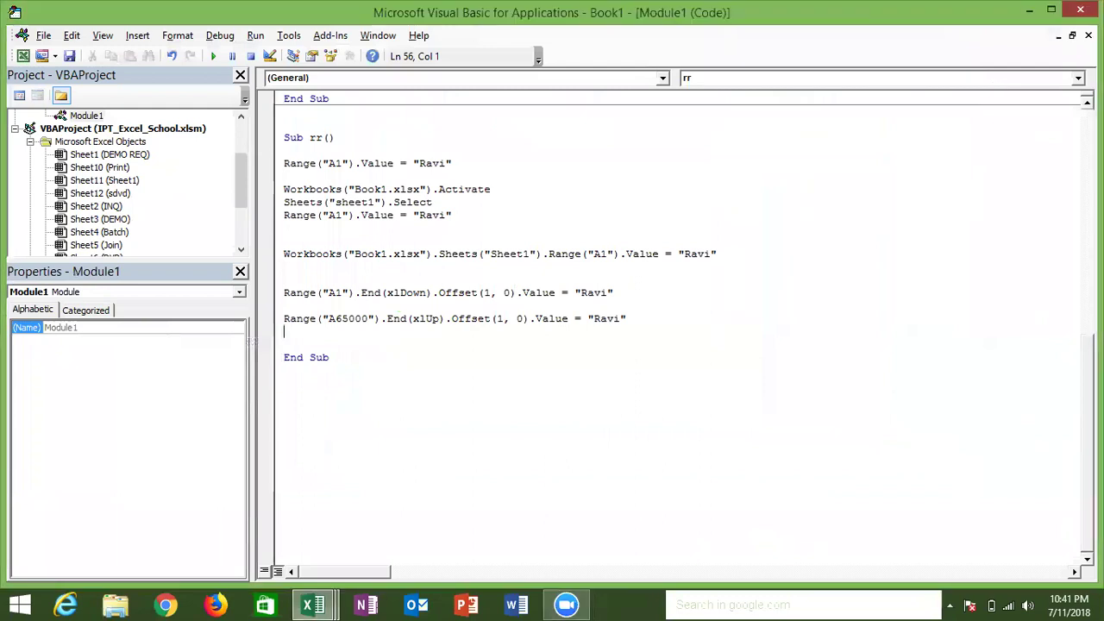
pyautogui.hotkey('alt', 'F11')
# Save and close IPT_Excel_School, then run rr from cell P7 on Book1's Sheet2
pyautogui.click(1068, 9)
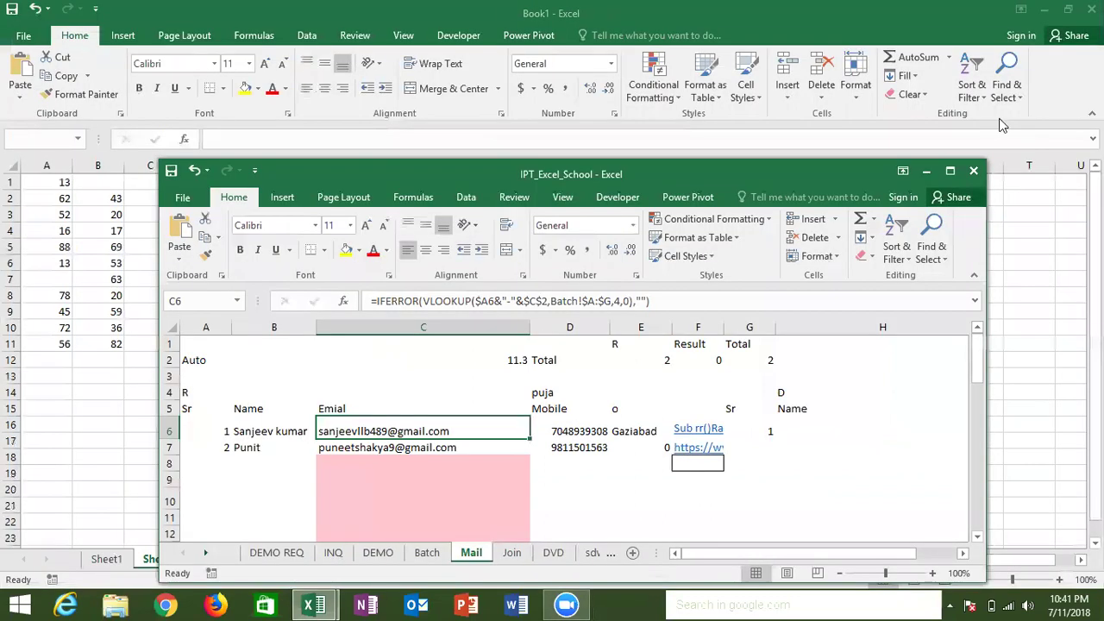
pyautogui.click(973, 172)
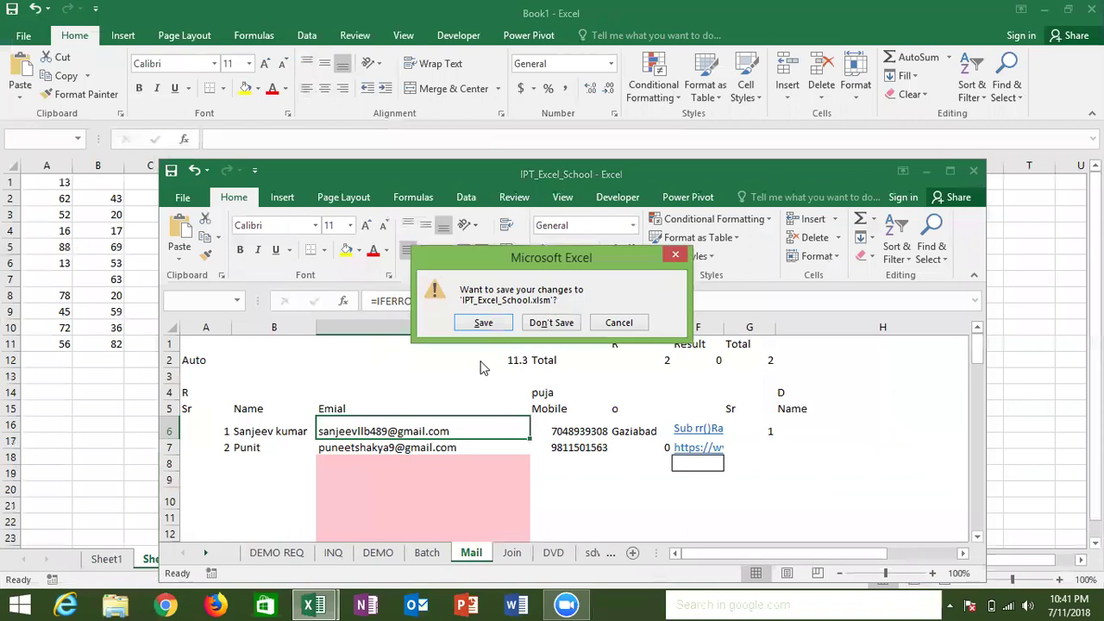
pyautogui.click(483, 323)
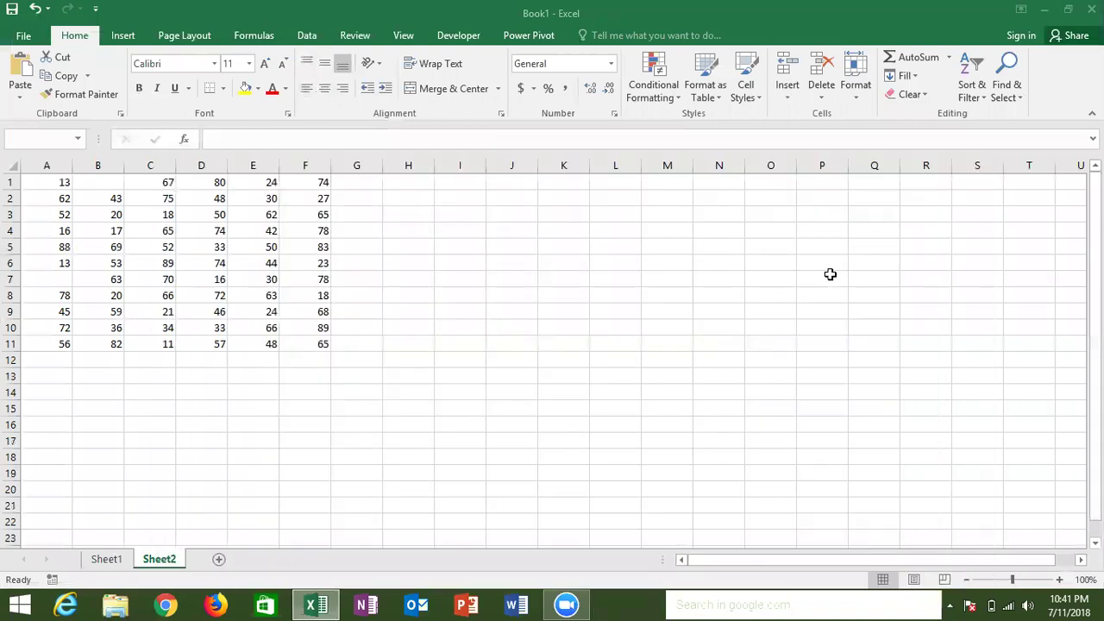
pyautogui.click(830, 275)
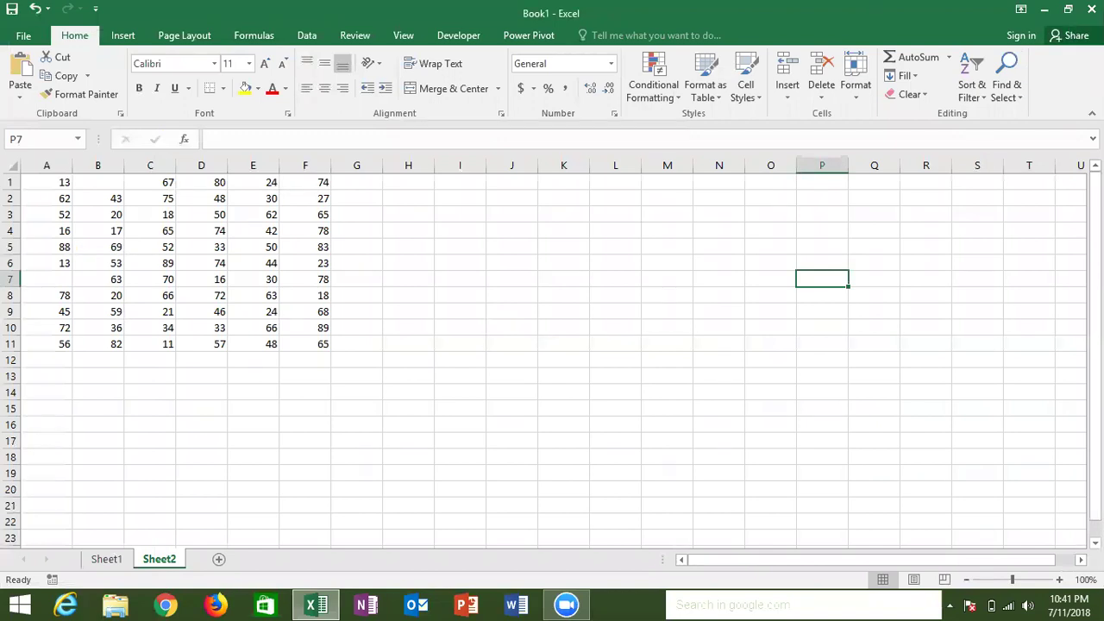
pyautogui.hotkey('alt', 'F11')
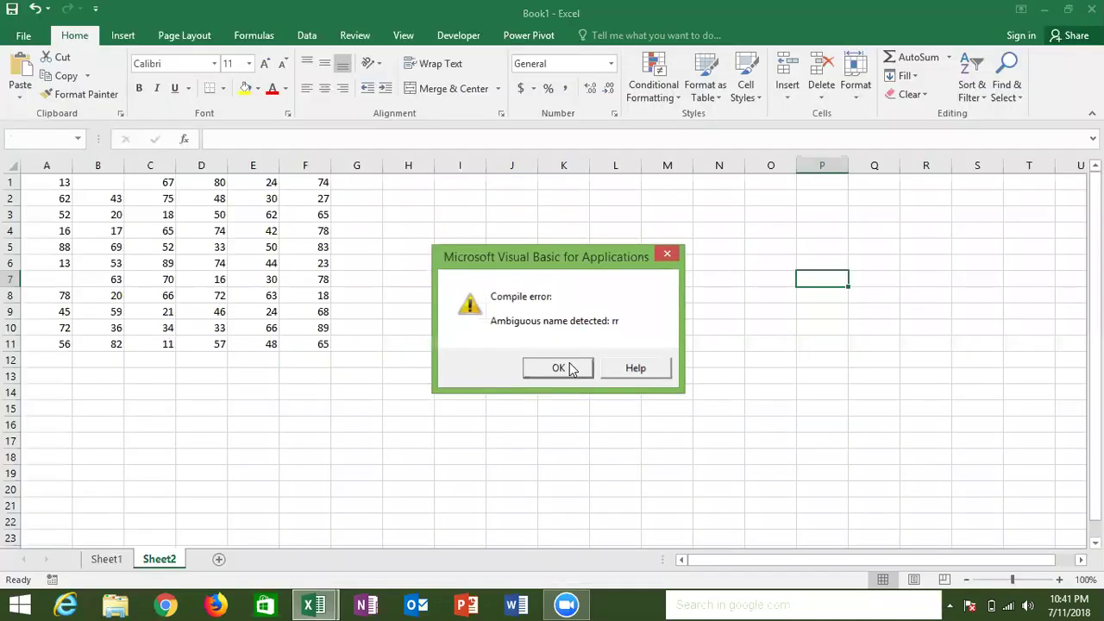
# Dismiss the 'Ambiguous name detected: rr' error and close Book1 without saving
pyautogui.click(571, 368)
pyautogui.click(562, 333)
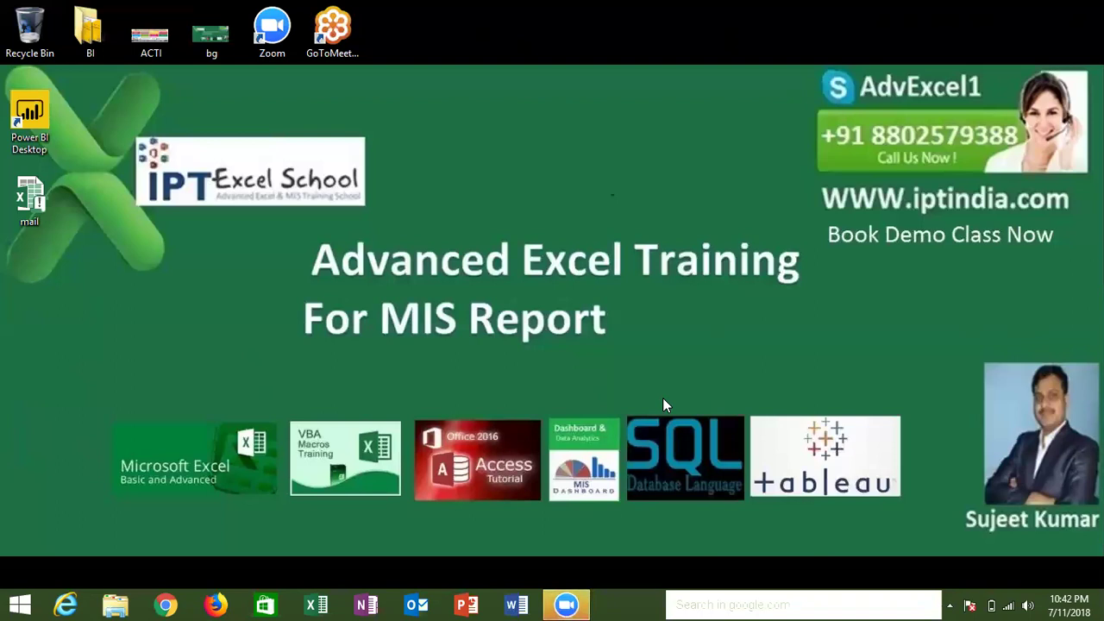
# Bring up Zoom's End Meeting or Leave Meeting prompt with Alt+Q
pyautogui.hotkey('alt', 'q')
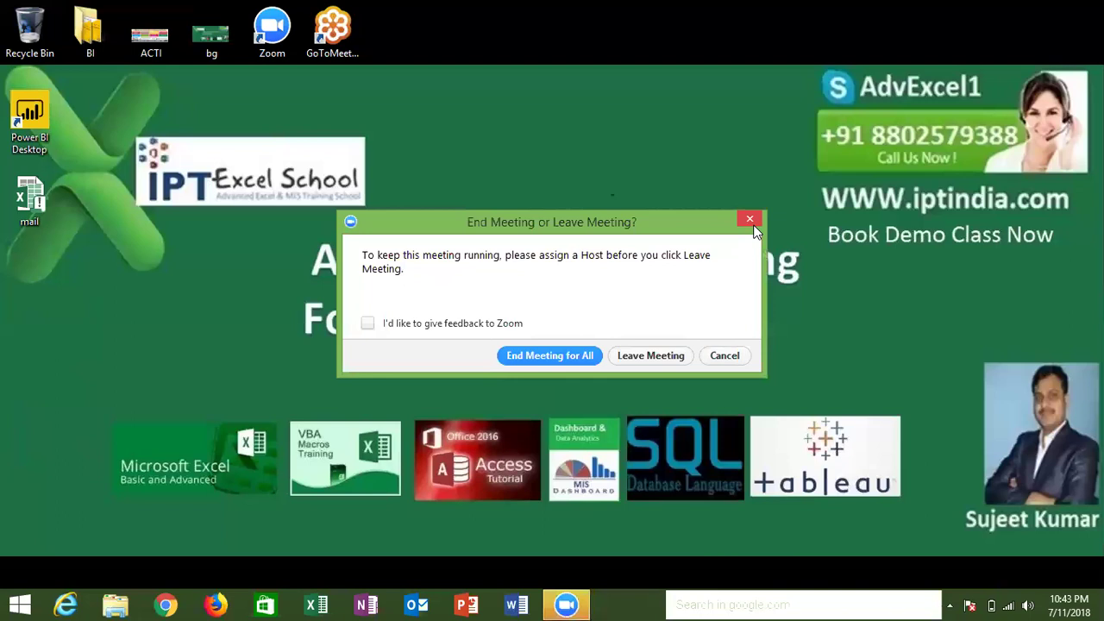
# Choose End Meeting for All and switch to Firefox
pyautogui.click(549, 356)
pyautogui.click(218, 603)
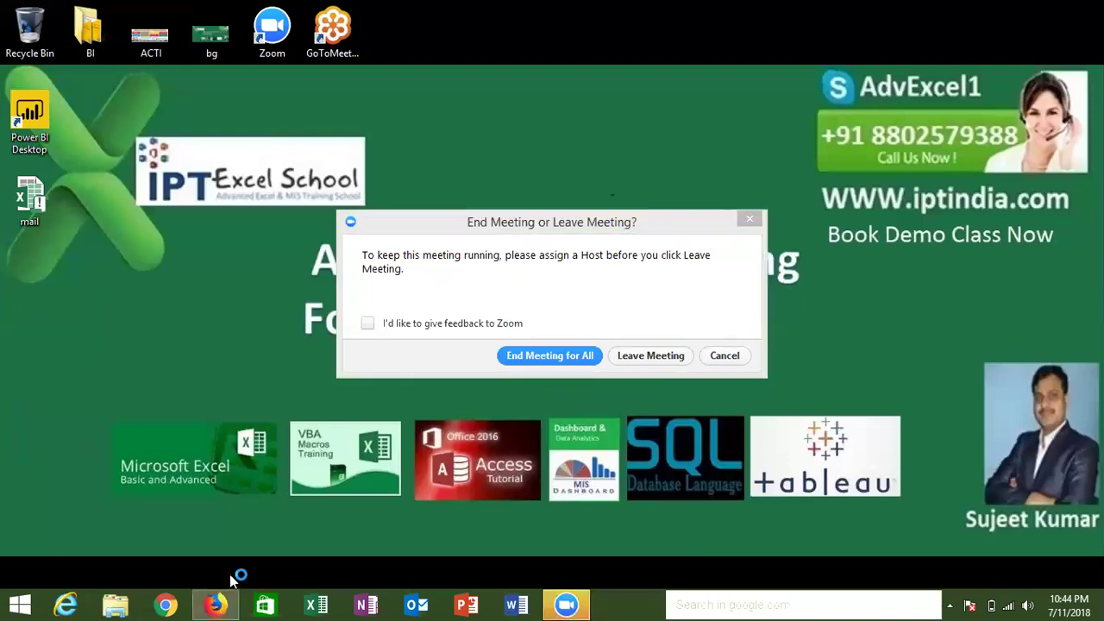